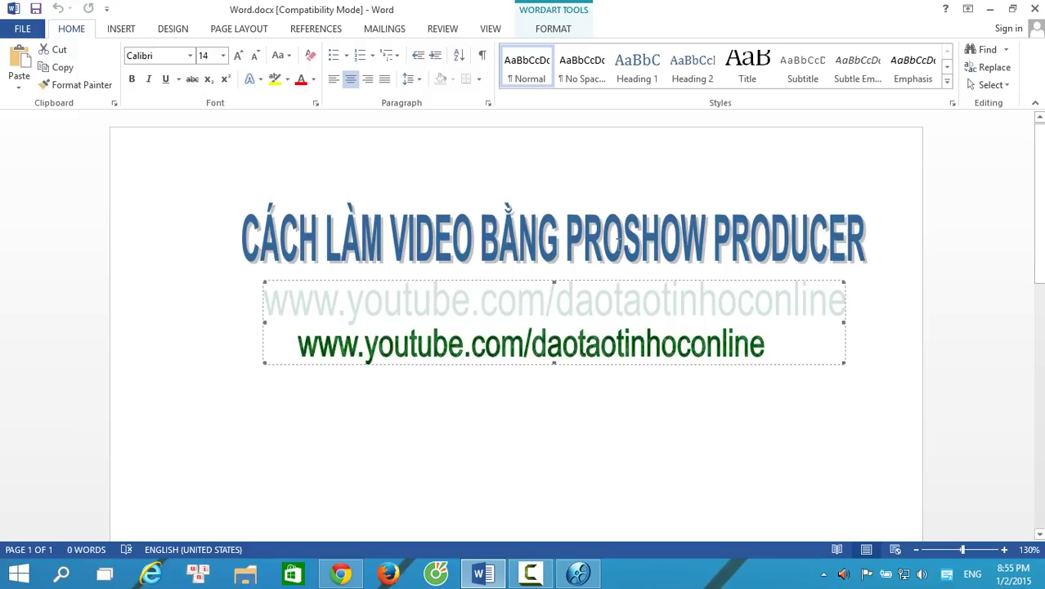
# Show the desktop, view the proshow.png image, and close it again
pyautogui.rightClick(651, 572)
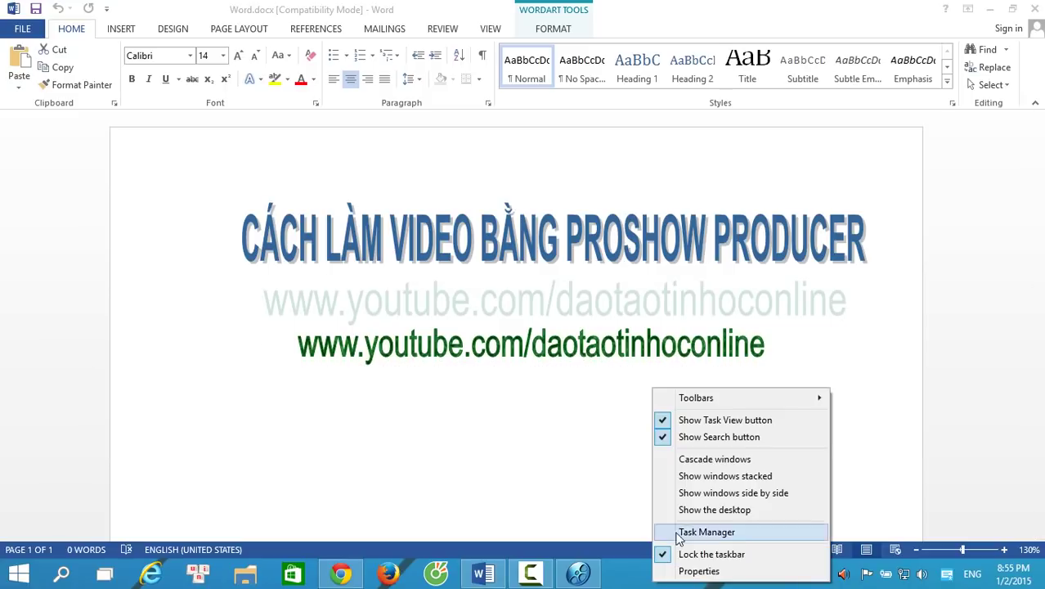
pyautogui.click(695, 507)
pyautogui.doubleClick(90, 299)
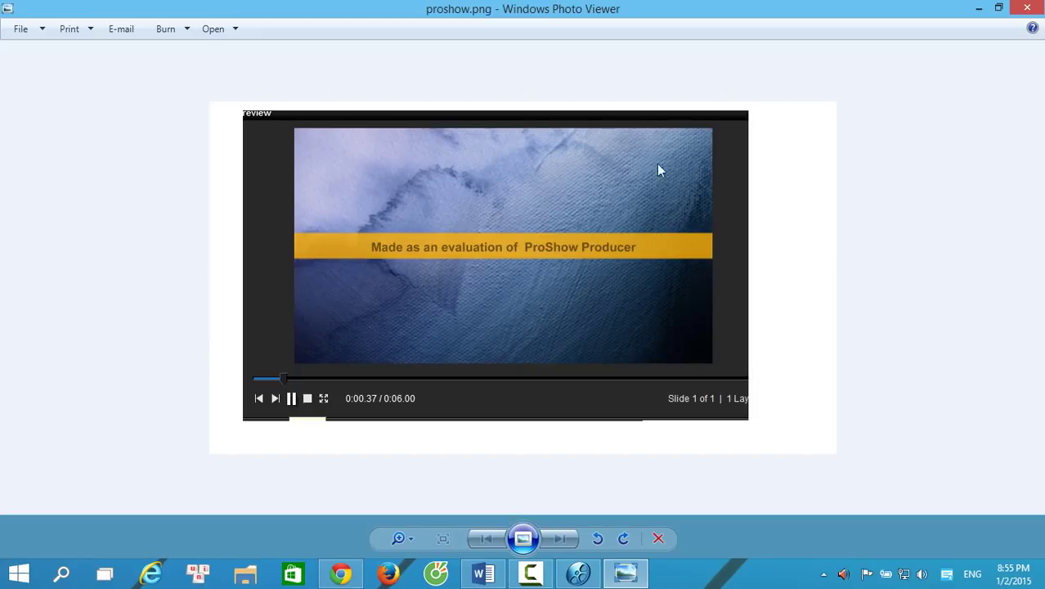
pyautogui.click(1026, 8)
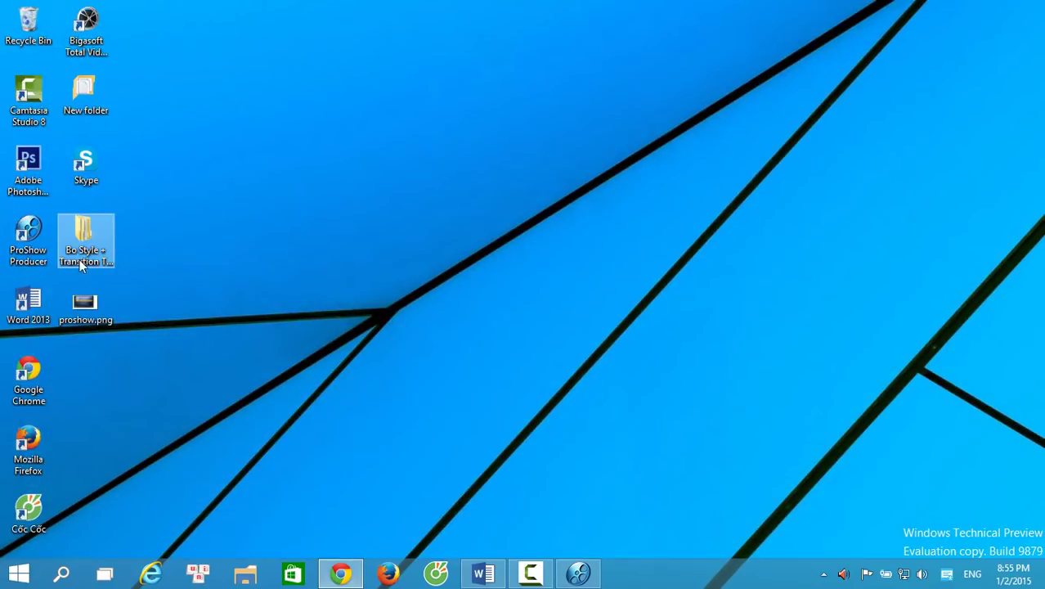
# Switch to ProShow Producer and play the StyleNhieuLayer1.psh slideshow preview, first in the preview area and also in full screen
pyautogui.doubleClick(26, 250)
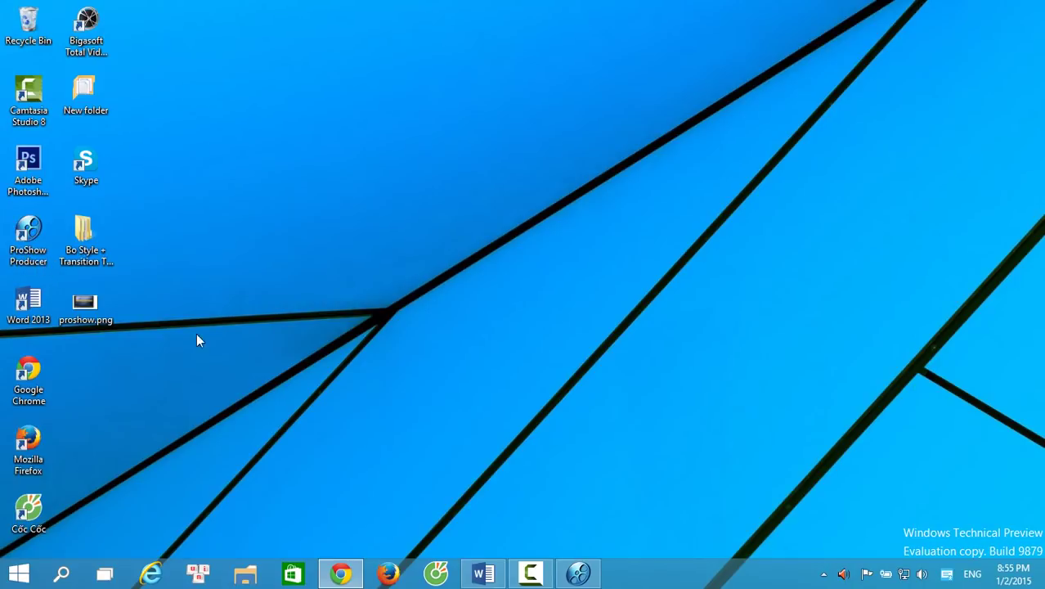
pyautogui.click(580, 574)
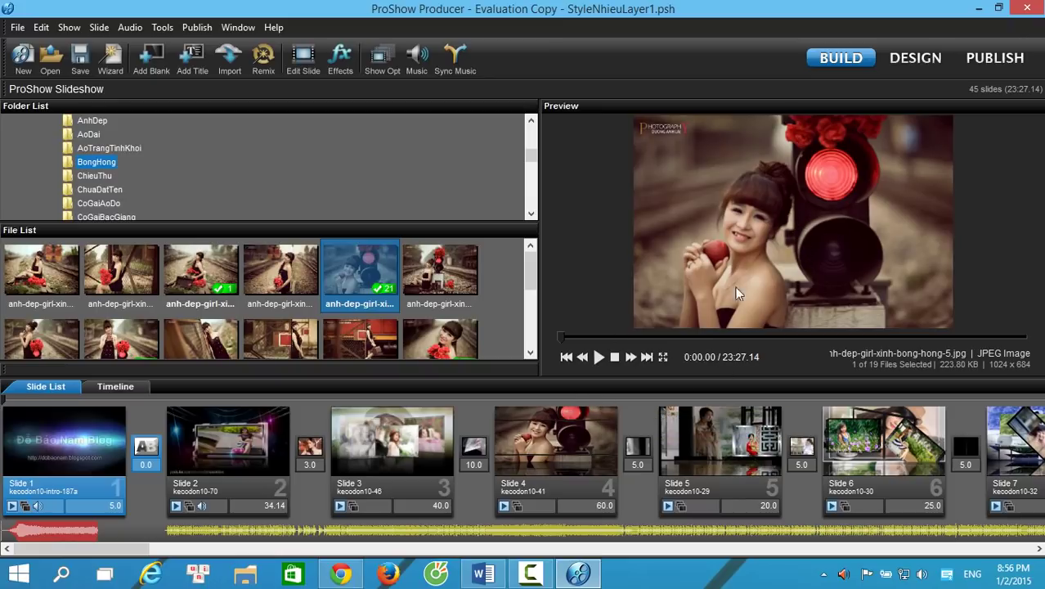
pyautogui.click(599, 358)
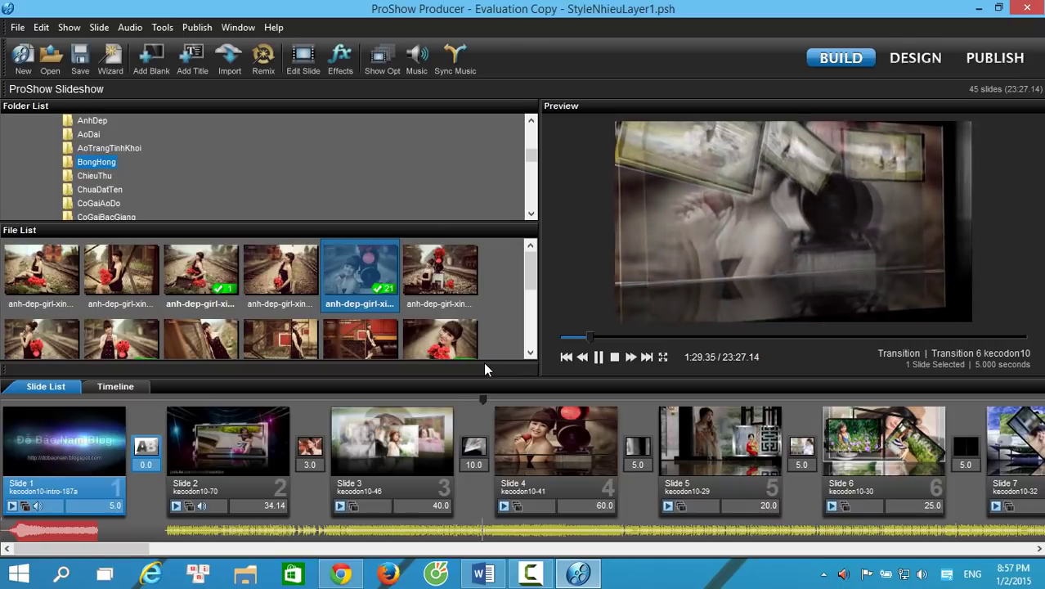
pyautogui.click(664, 358)
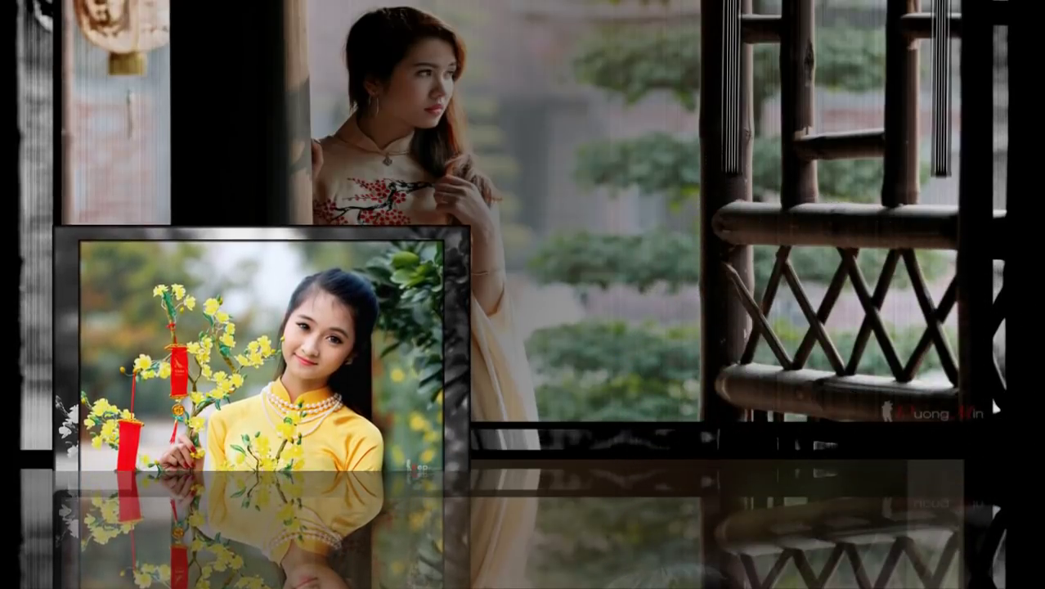
pyautogui.press('Escape')
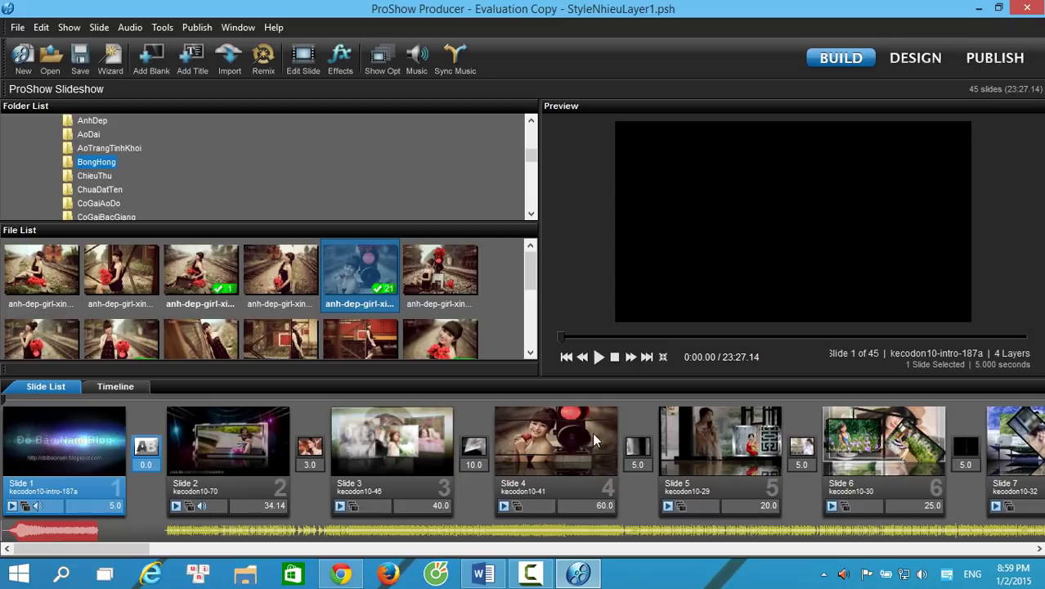
pyautogui.click(631, 406)
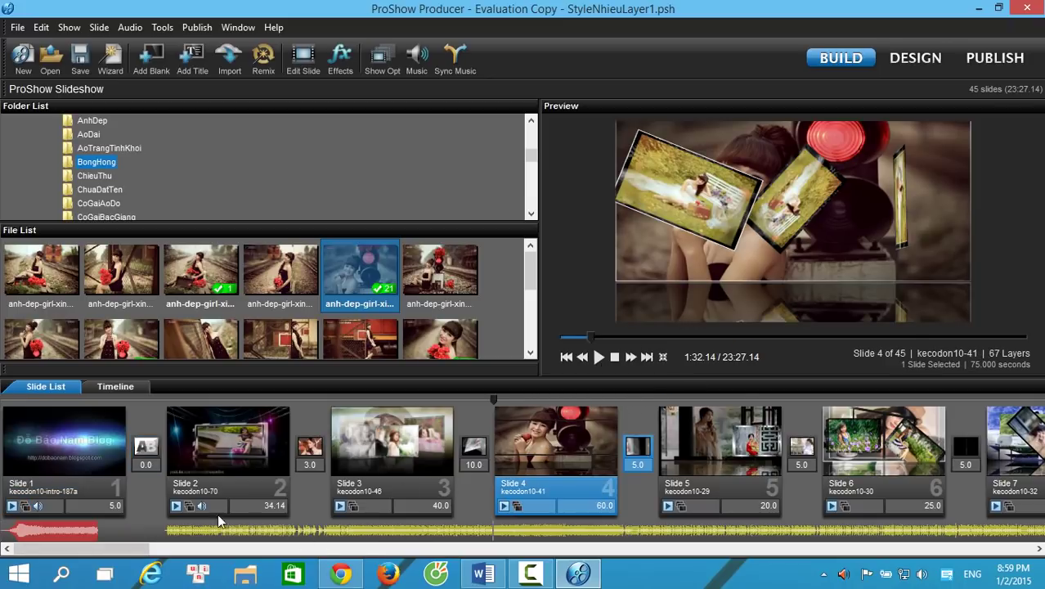
# Close ProShow Producer, launch it again from the desktop, and dismiss the New Slide Show dialog
pyautogui.click(1041, 7)
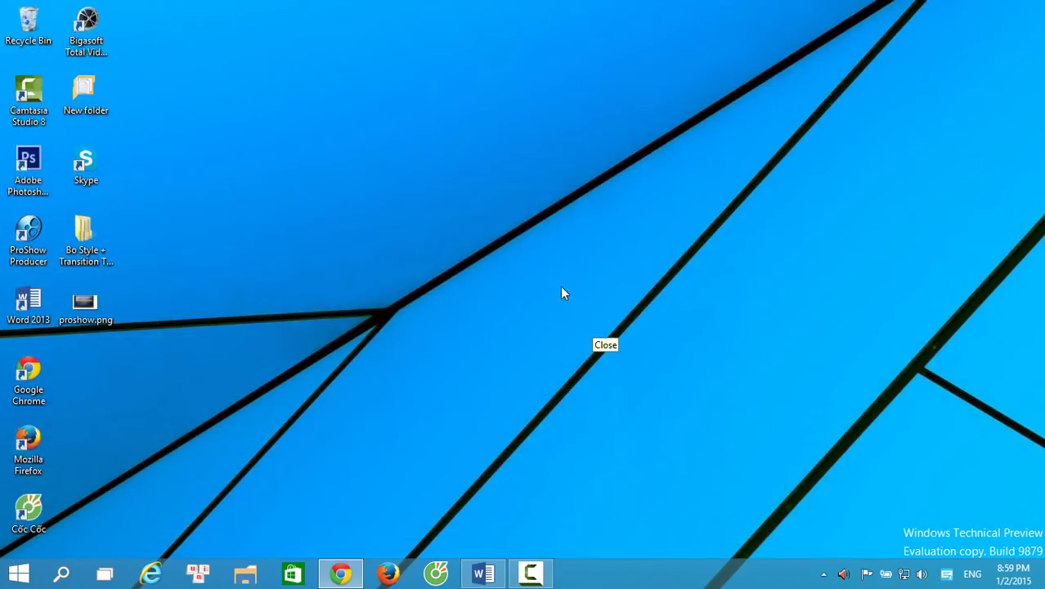
pyautogui.click(12, 258)
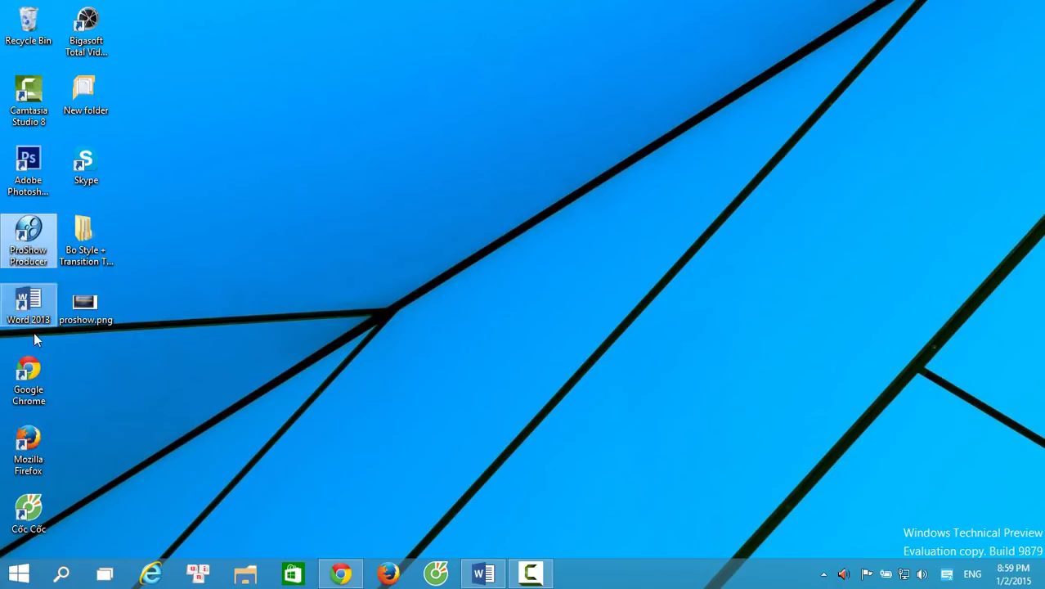
pyautogui.click(18, 571)
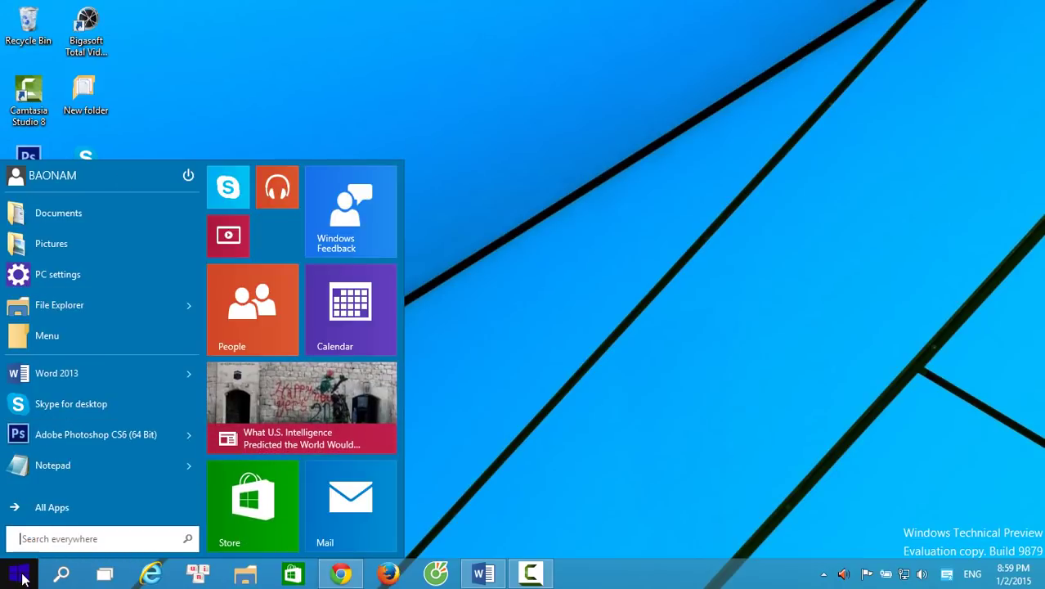
pyautogui.click(495, 287)
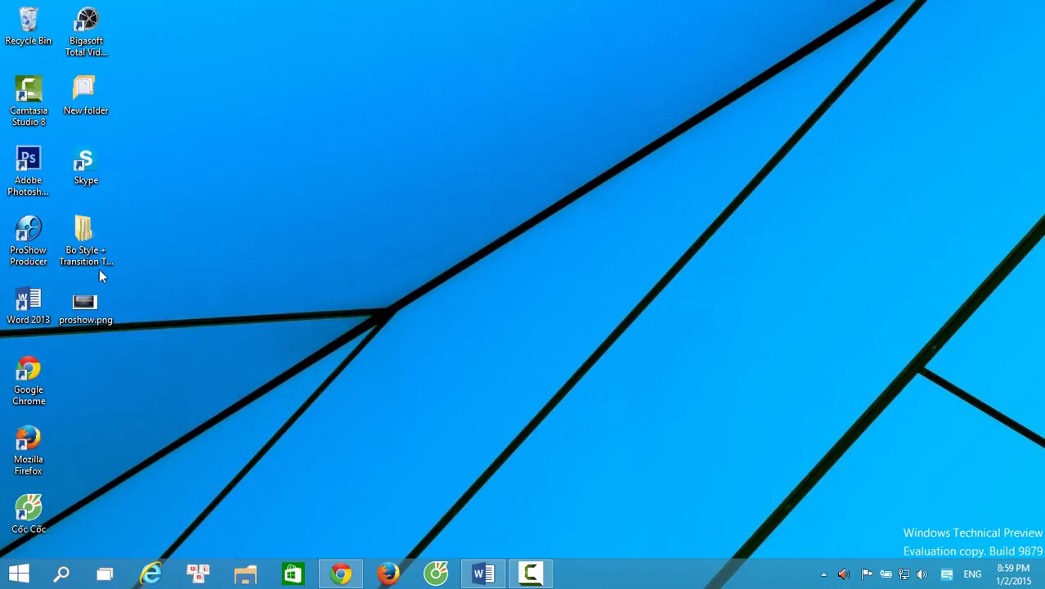
pyautogui.click(31, 245)
pyautogui.doubleClick(31, 245)
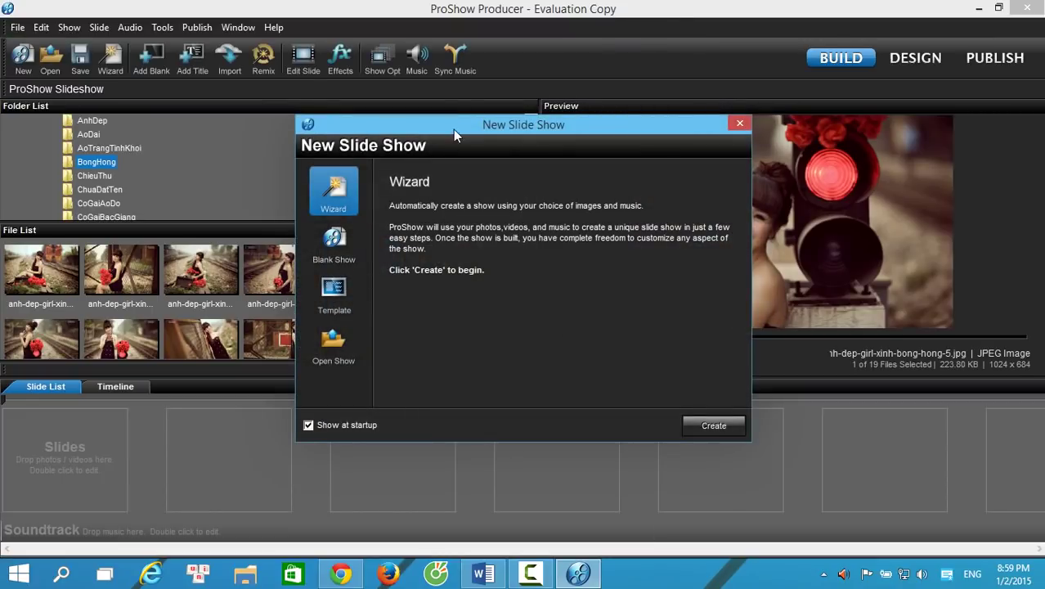
pyautogui.moveTo(453, 129); pyautogui.dragTo(430, 138)
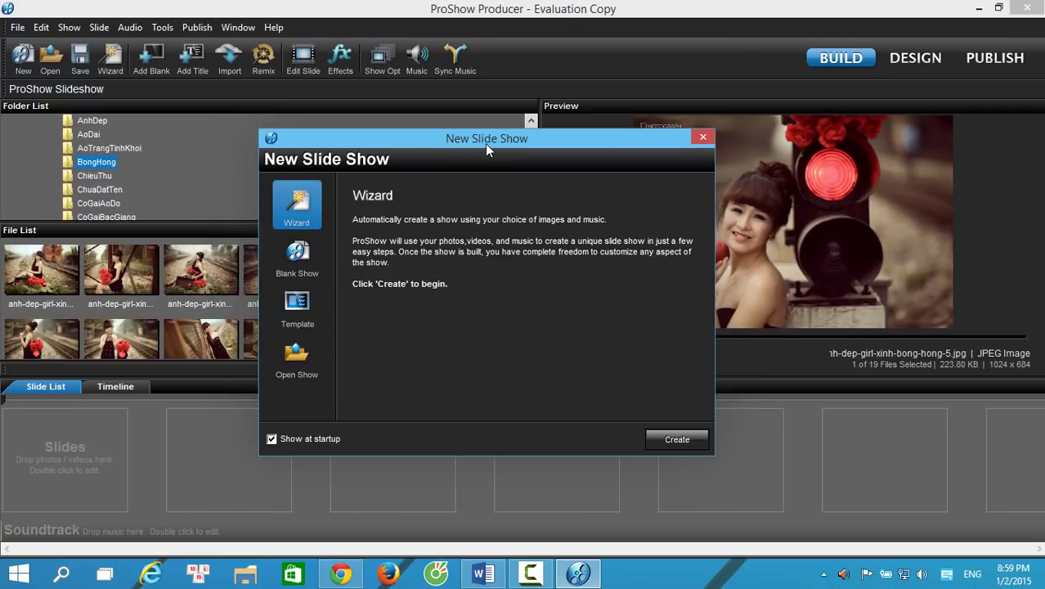
pyautogui.click(703, 138)
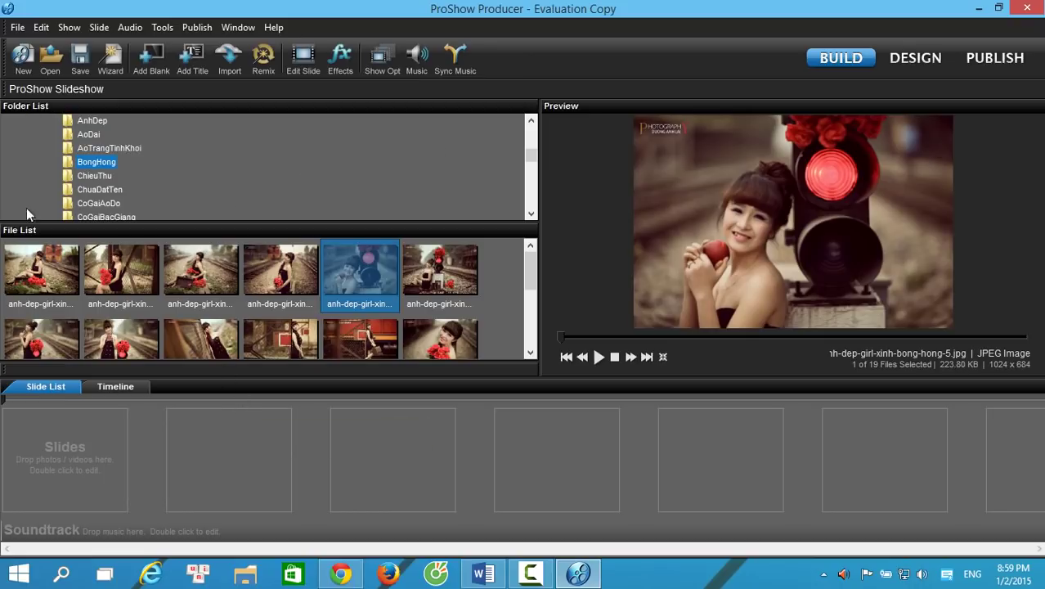
pyautogui.click(16, 30)
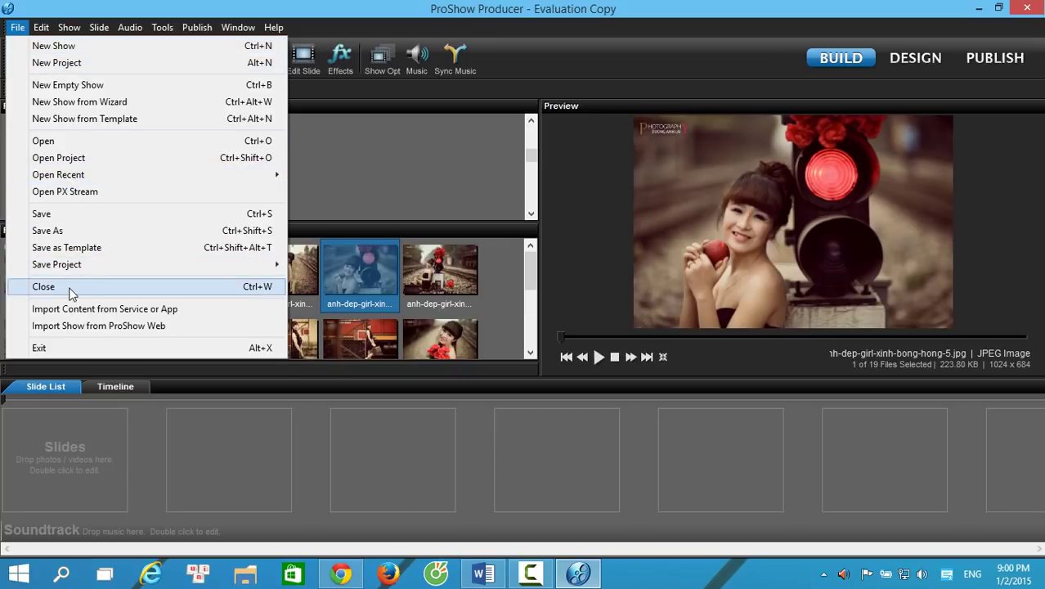
pyautogui.click(484, 8)
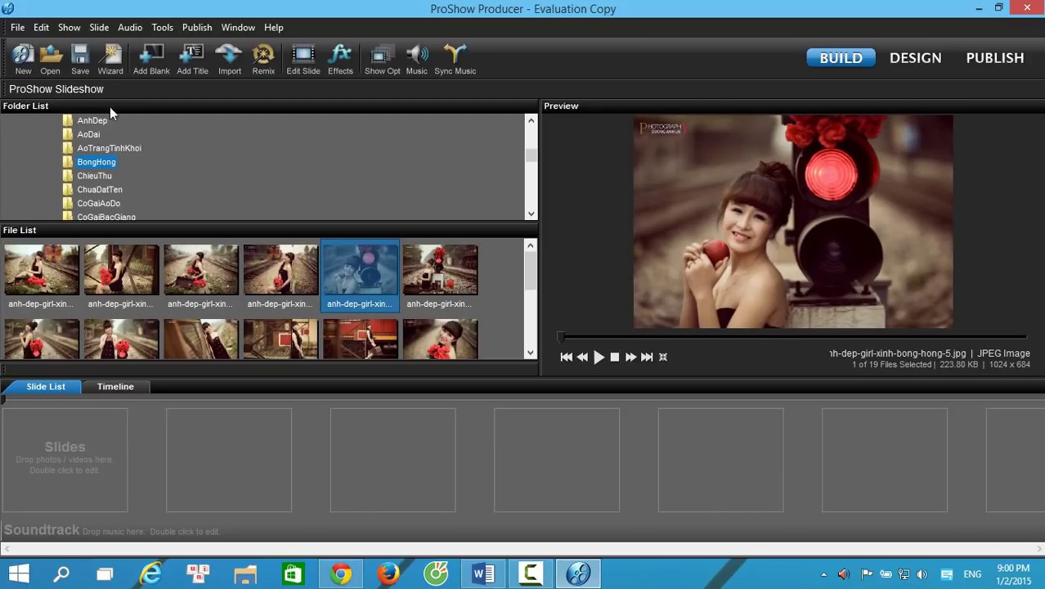
# Browse drive E: to the Images > Girl folder and preview the photos in its subfolders from AnhDep to ChuaDatTen
pyautogui.moveTo(530, 158); pyautogui.dragTo(537, 128)
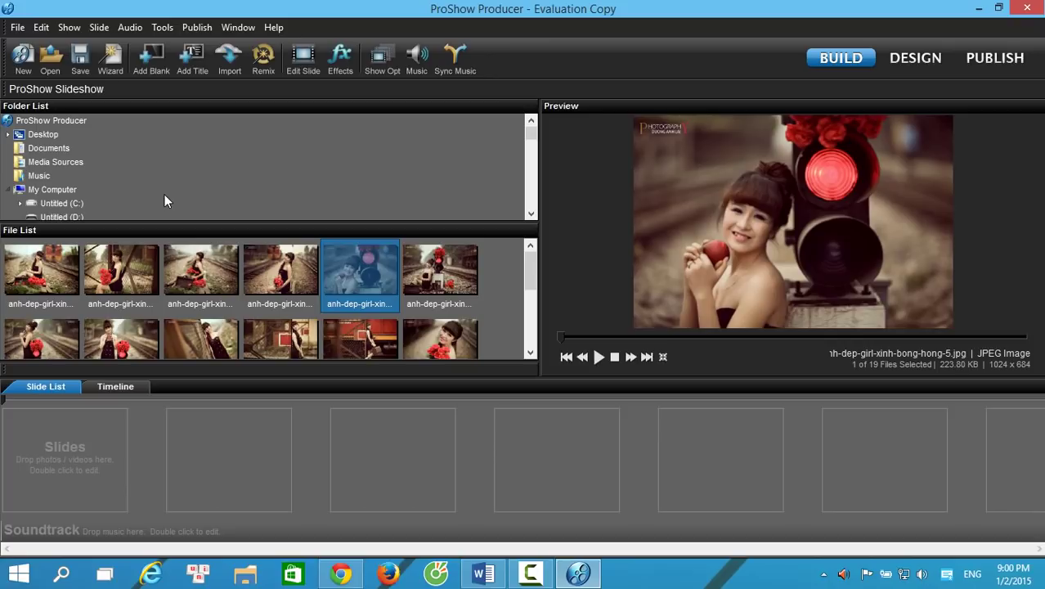
pyautogui.scroll(-2, 164, 194)
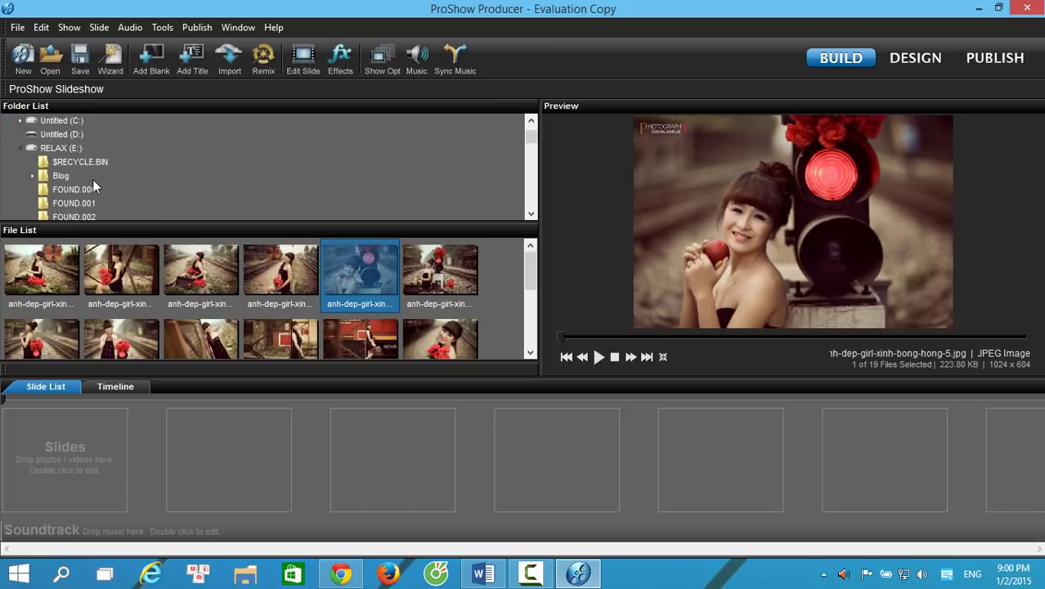
pyautogui.scroll(-8, 77, 179)
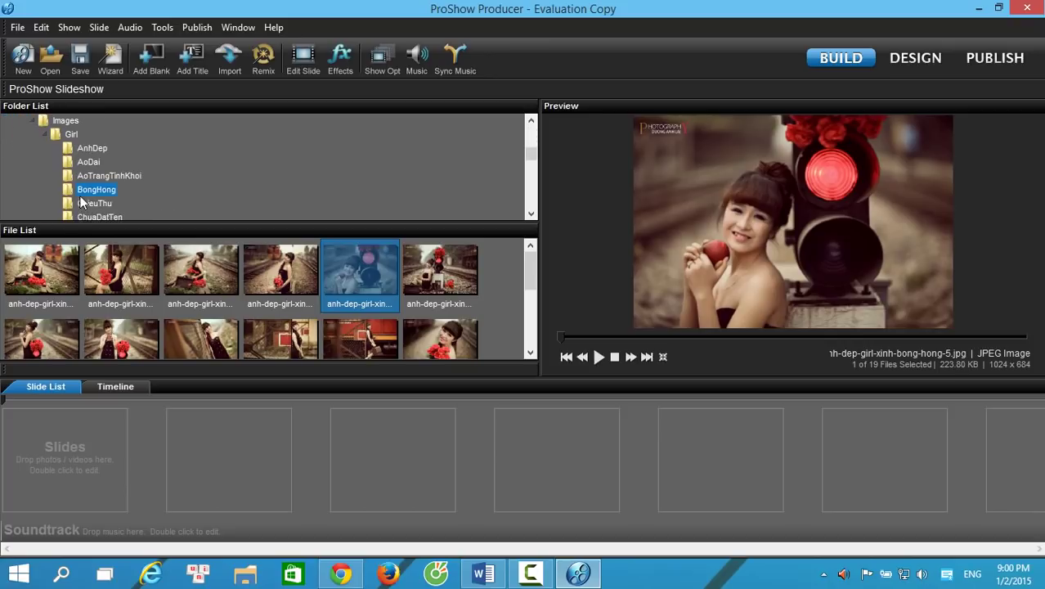
pyautogui.click(89, 175)
pyautogui.click(96, 145)
pyautogui.click(98, 161)
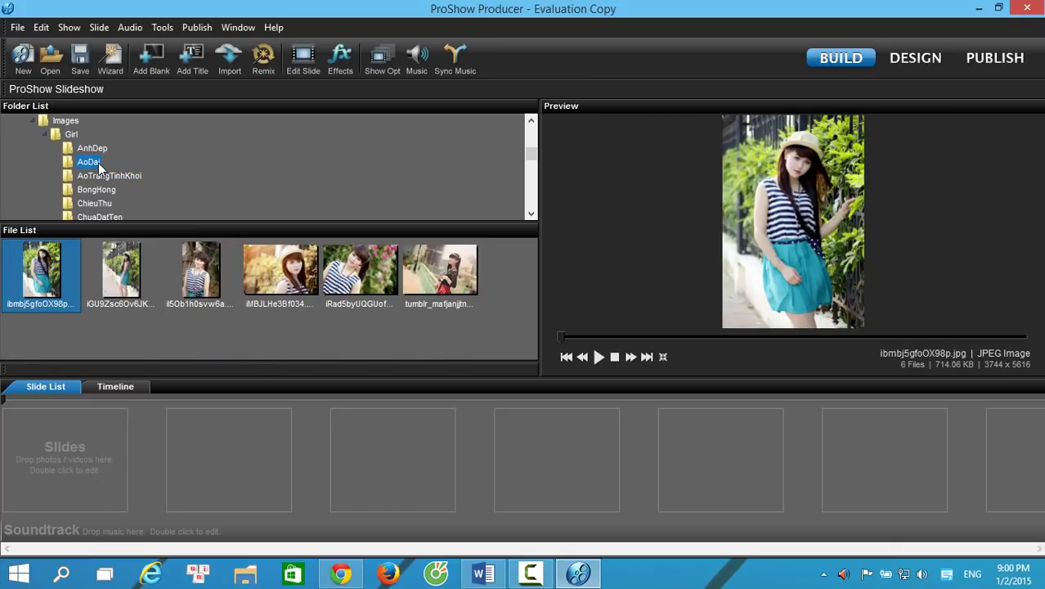
pyautogui.click(103, 180)
pyautogui.click(103, 189)
pyautogui.click(105, 203)
pyautogui.click(106, 216)
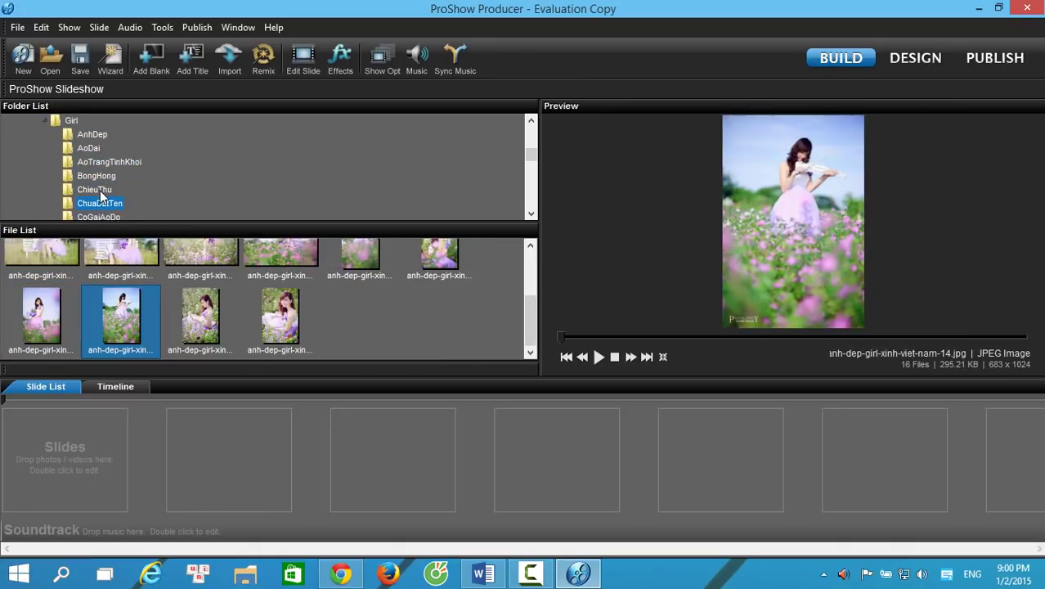
pyautogui.click(99, 189)
pyautogui.click(101, 175)
pyautogui.click(90, 133)
pyautogui.click(72, 121)
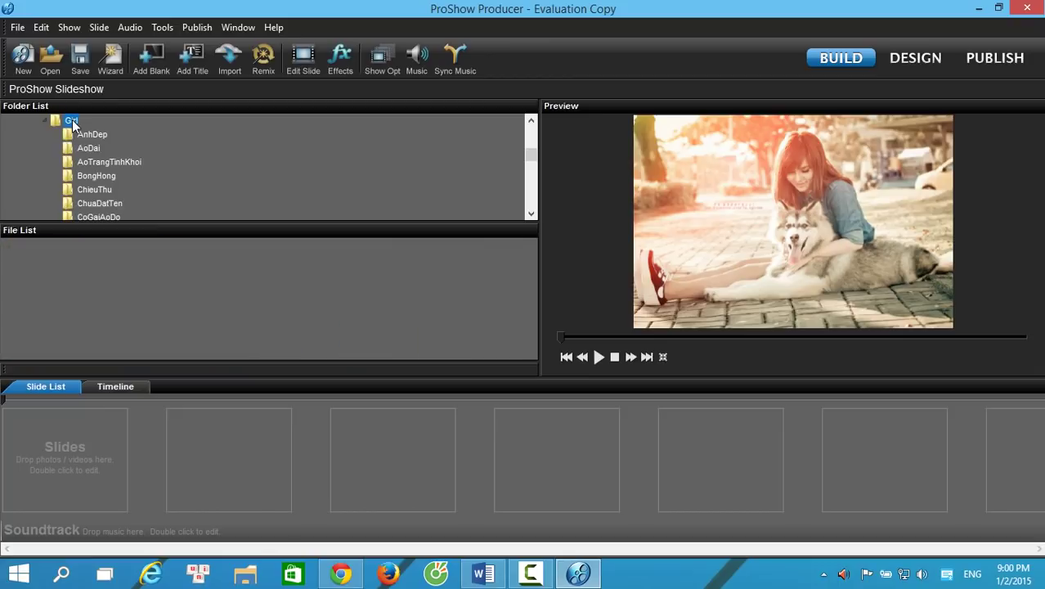
# Compare the photos in the Girl subfolders, including AoTrangTinhKhoi and ChieuThu, finishing with the BongHong folder open
pyautogui.click(89, 135)
pyautogui.click(93, 148)
pyautogui.click(98, 163)
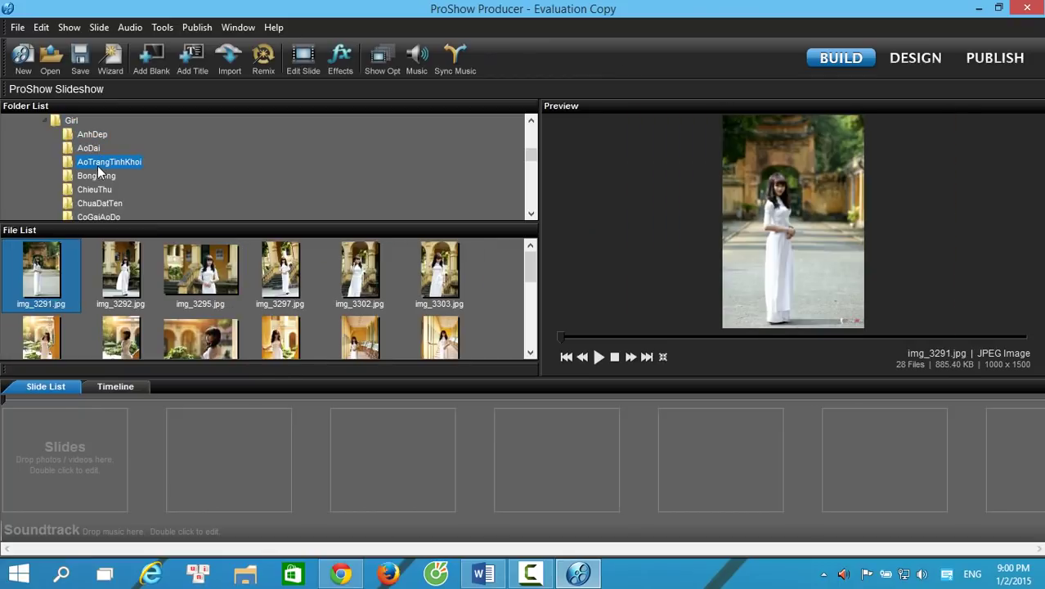
pyautogui.click(99, 190)
pyautogui.click(100, 202)
pyautogui.click(100, 175)
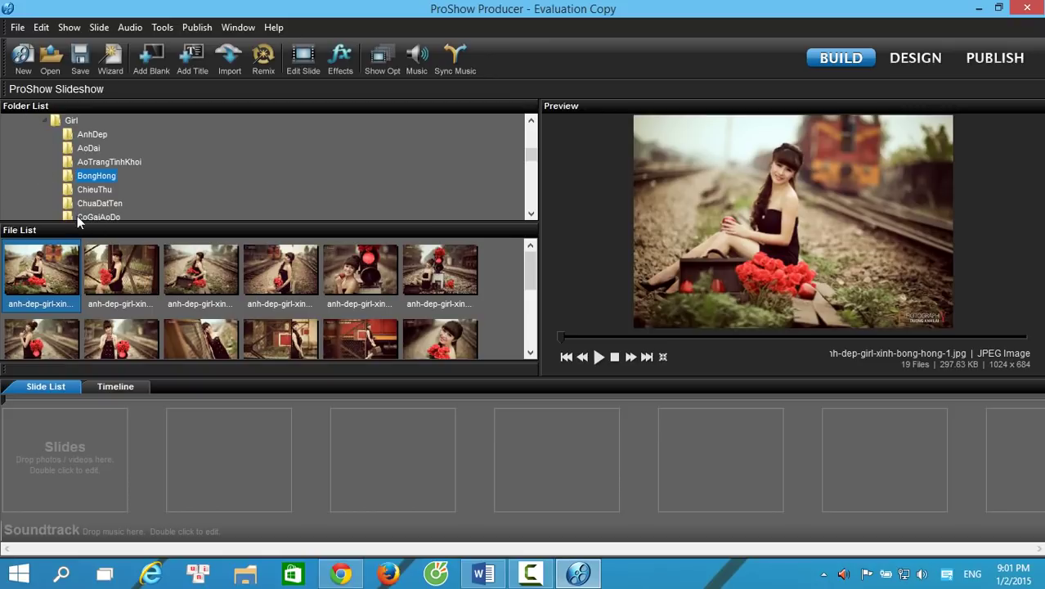
pyautogui.click(82, 190)
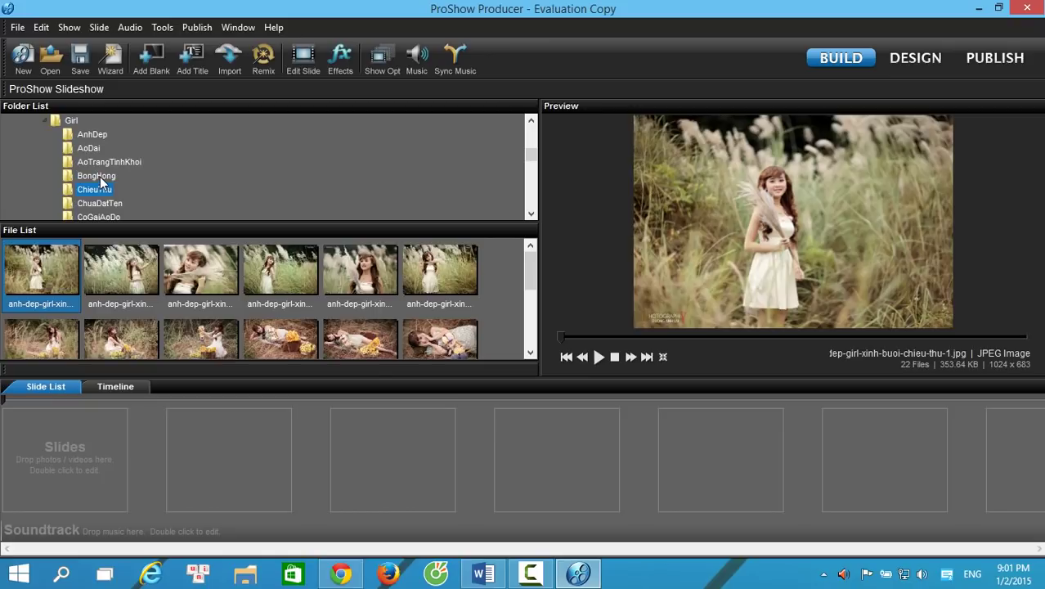
pyautogui.click(100, 176)
pyautogui.click(103, 162)
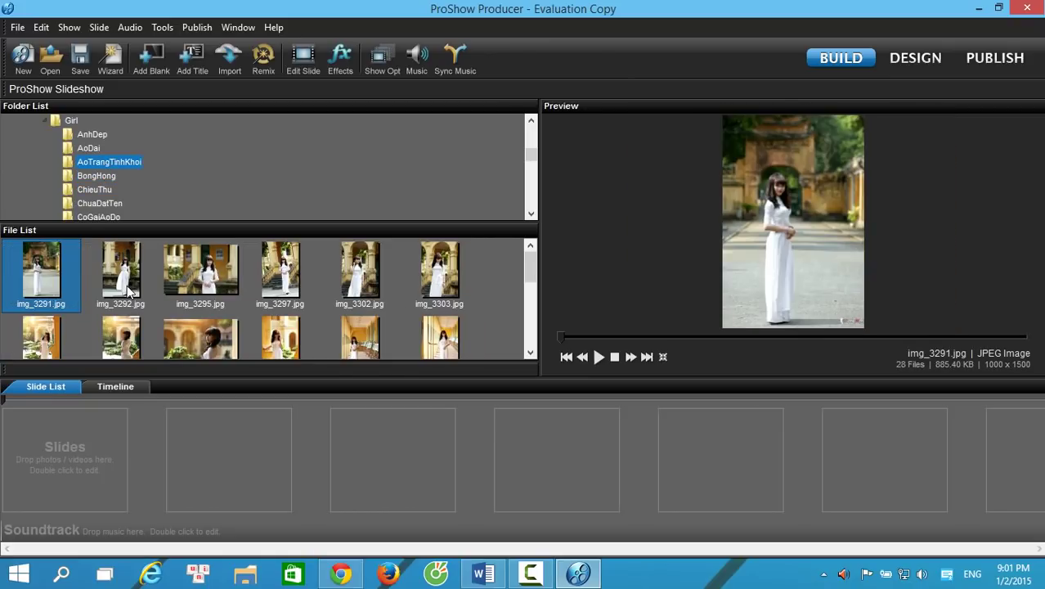
pyautogui.click(102, 189)
pyautogui.click(100, 176)
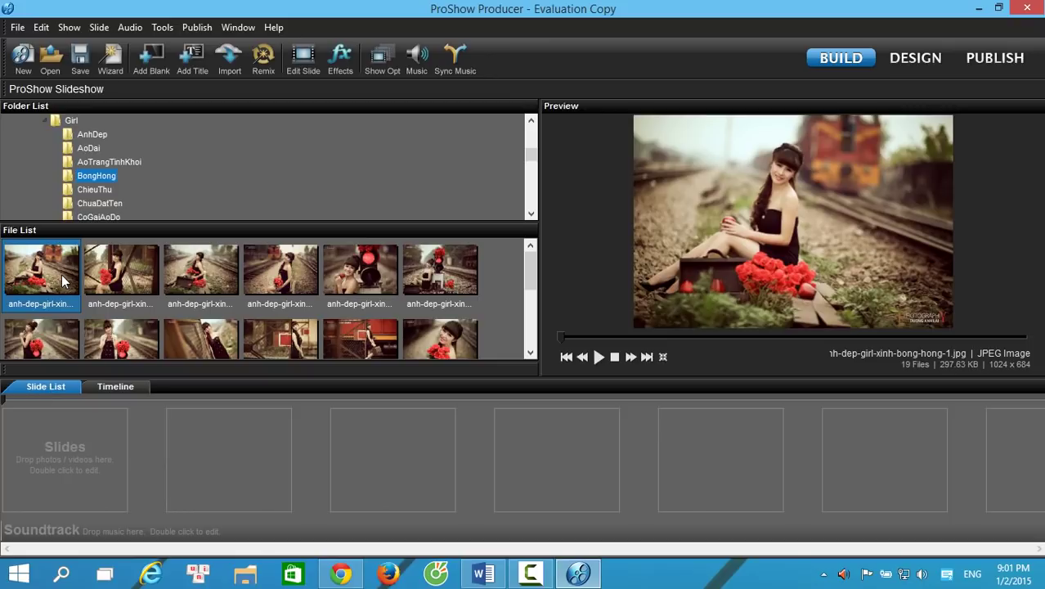
# Add the first two photos of the BongHong folder to the slide list as slides 1 and 2
pyautogui.moveTo(72, 249); pyautogui.dragTo(35, 457)
pyautogui.moveTo(131, 284); pyautogui.dragTo(208, 457)
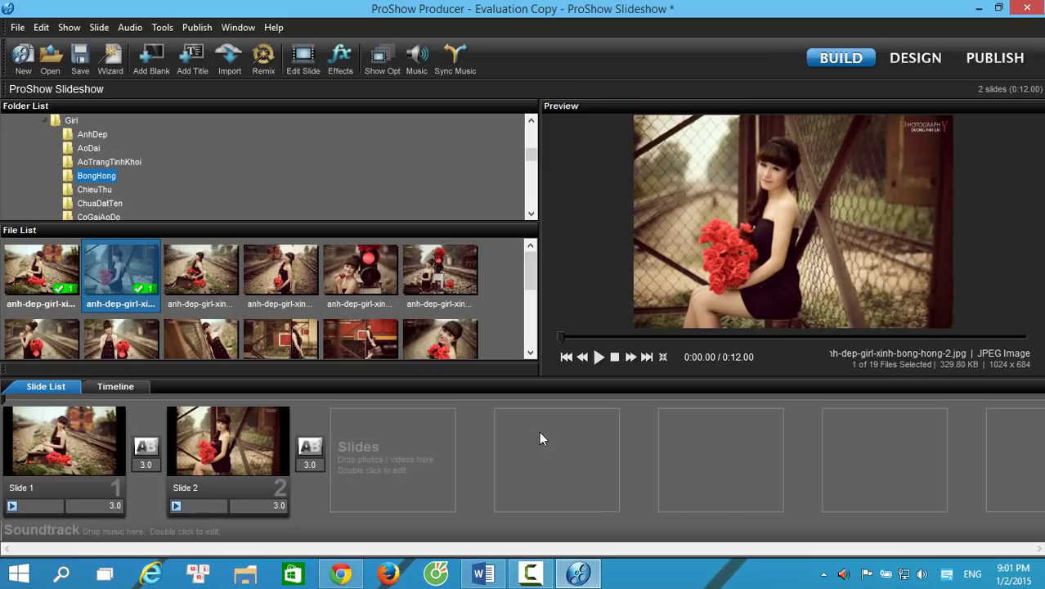
# Delete both slides from the slide list
pyautogui.click(222, 435)
pyautogui.press('Delete')
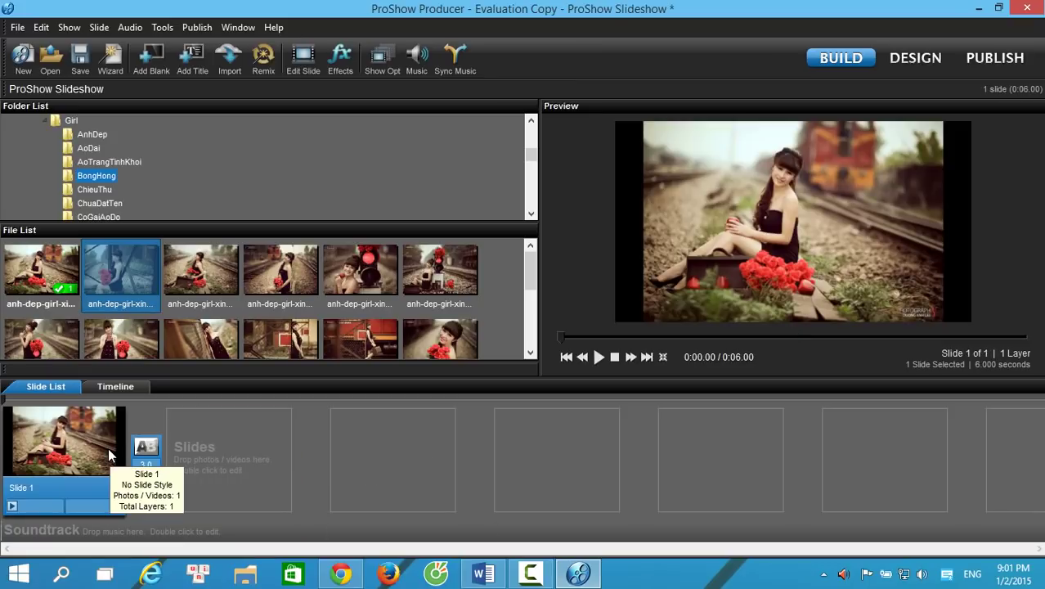
pyautogui.press('Delete')
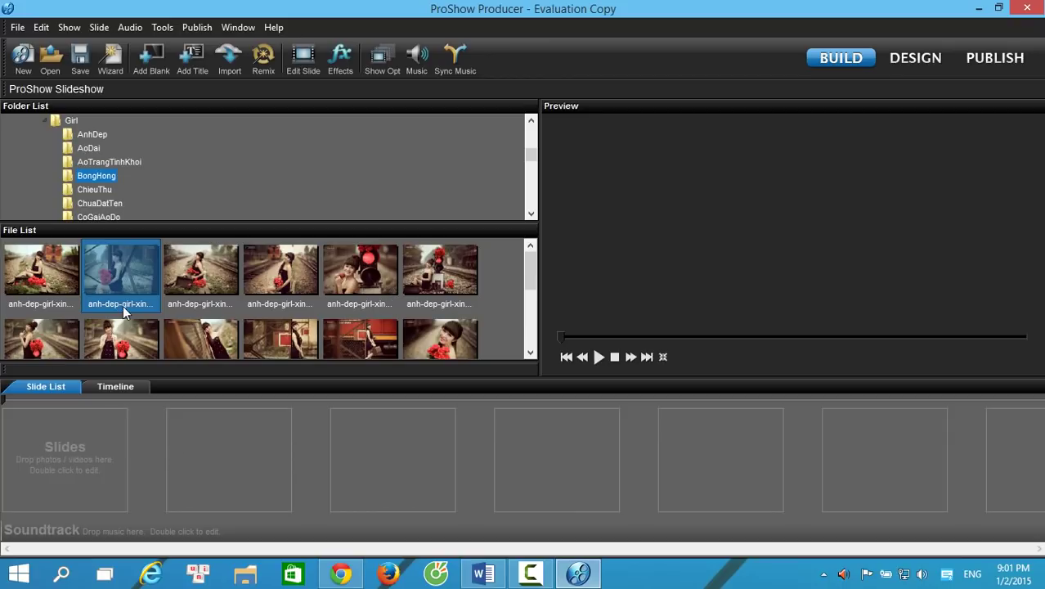
# Select the fifth photo in the BongHong folder and view the available options for adding it to the show
pyautogui.click(360, 278)
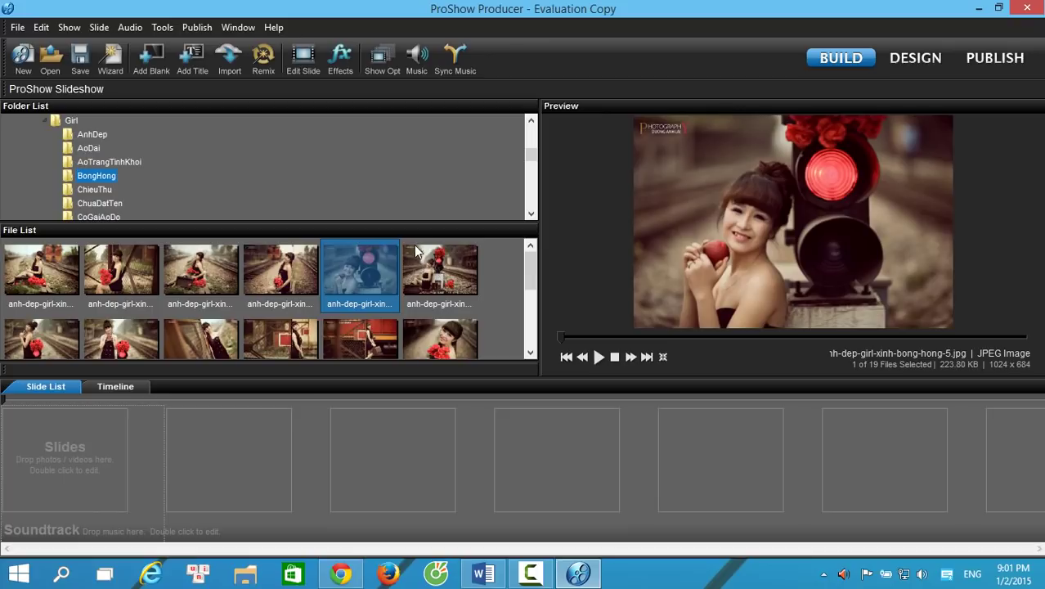
pyautogui.rightClick(352, 247)
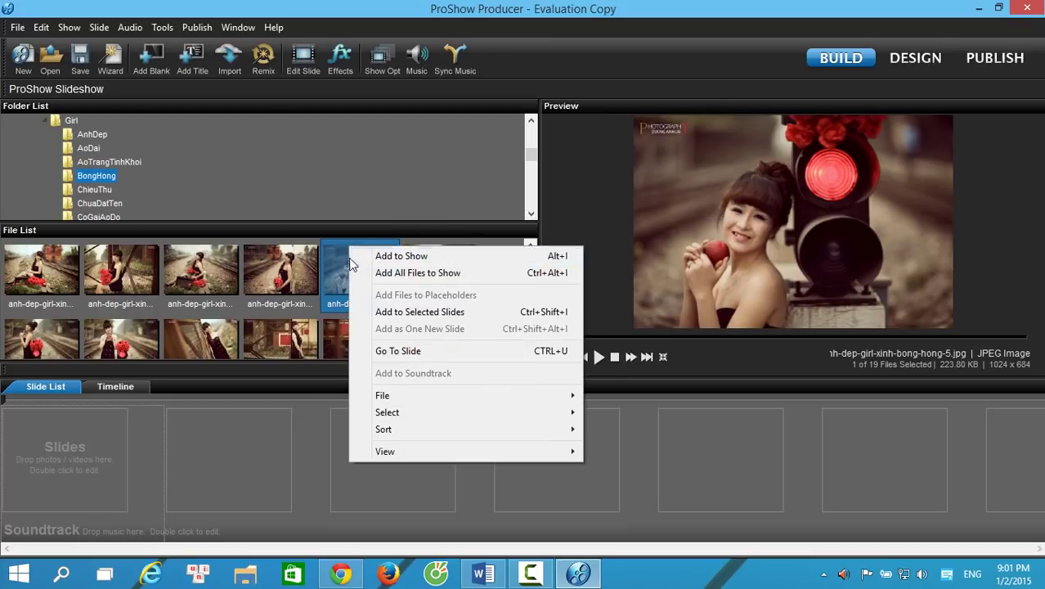
pyautogui.click(347, 261)
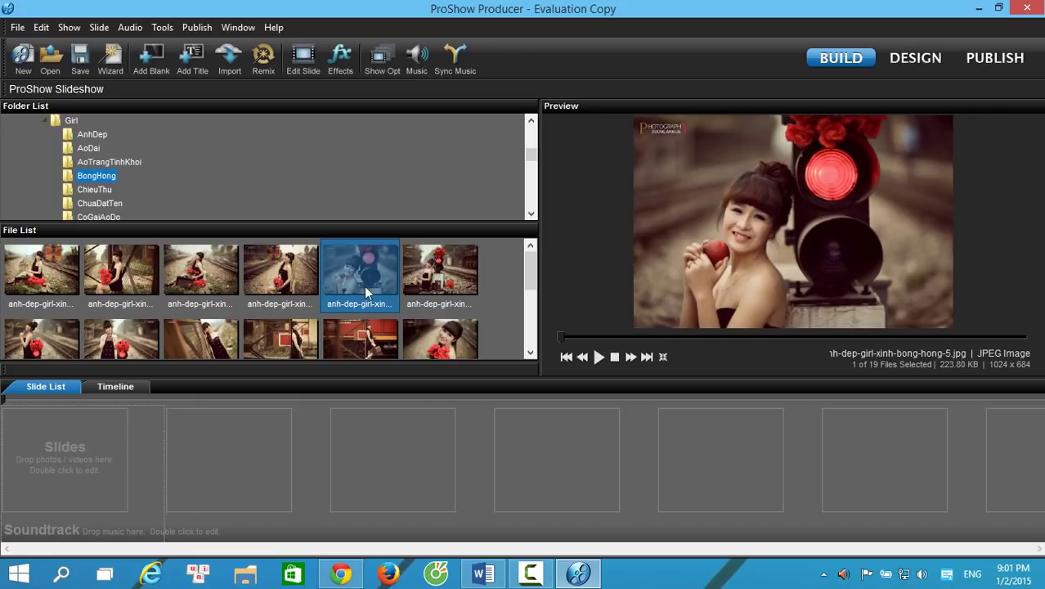
# Add the fifth and second photos of the BongHong folder to the slide list as slides 1 and 2
pyautogui.rightClick(365, 276)
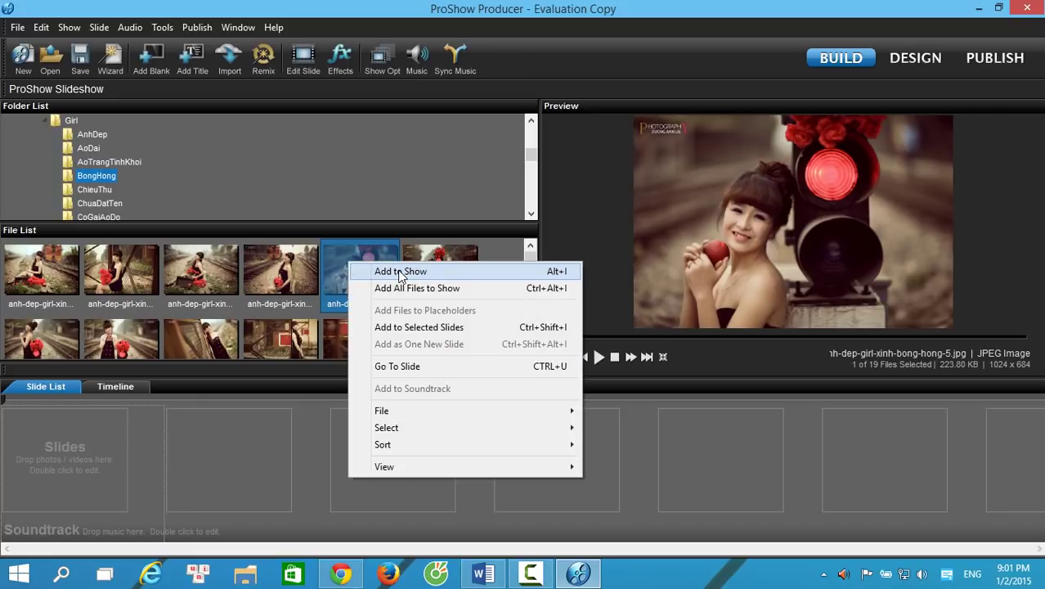
pyautogui.click(401, 274)
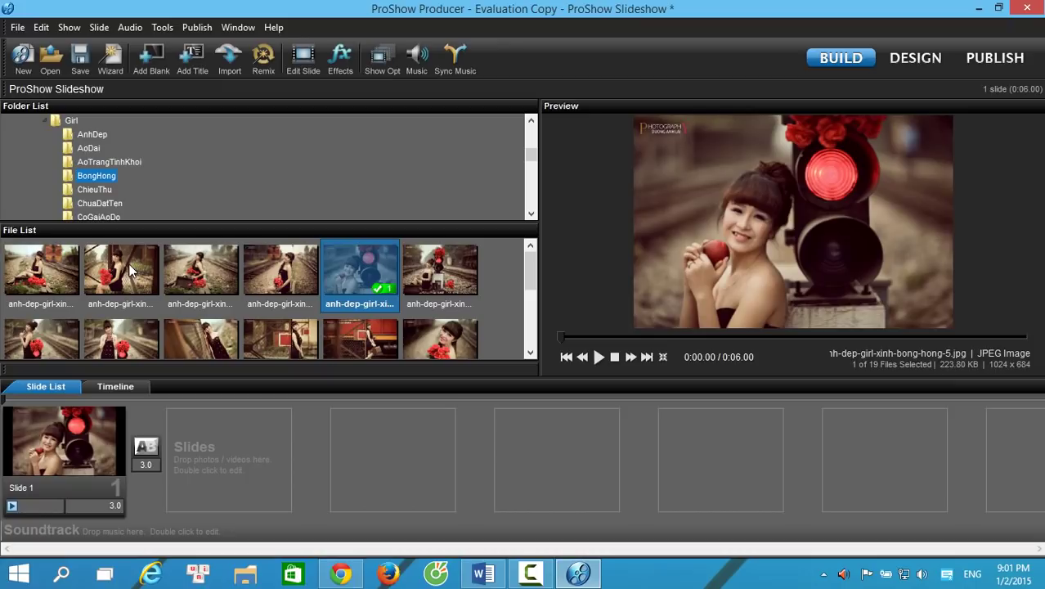
pyautogui.click(128, 264)
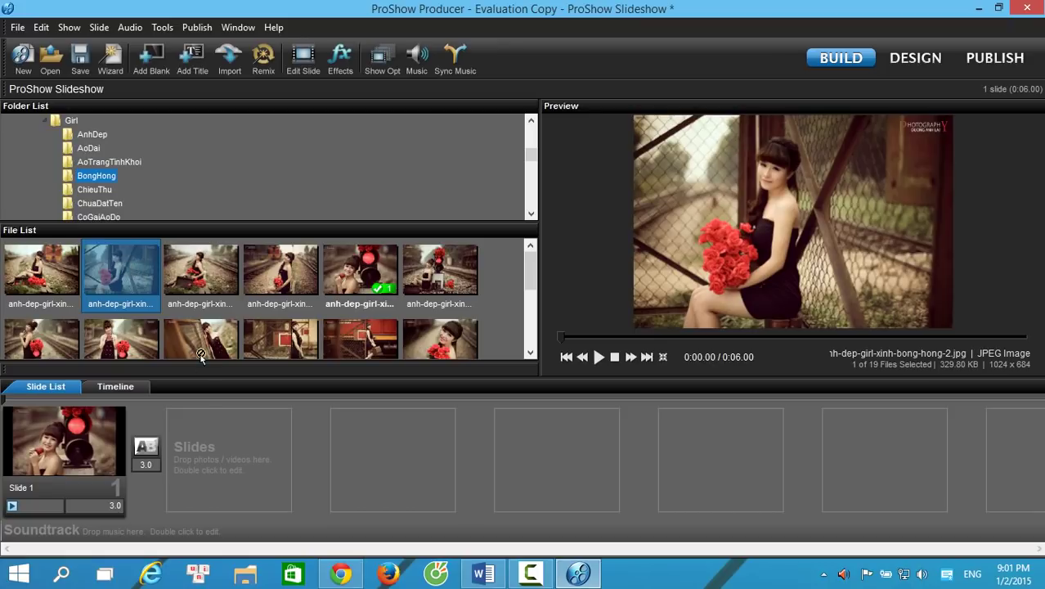
pyautogui.moveTo(200, 354); pyautogui.dragTo(231, 461)
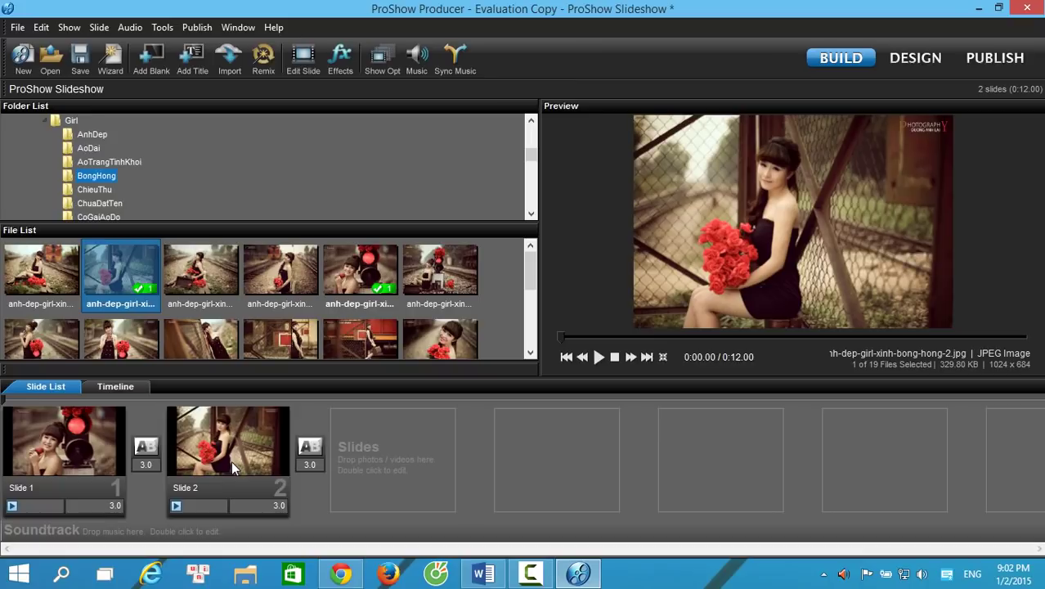
# Select the third photo in the BongHong folder and view the options for adding one or all files to the show
pyautogui.click(218, 282)
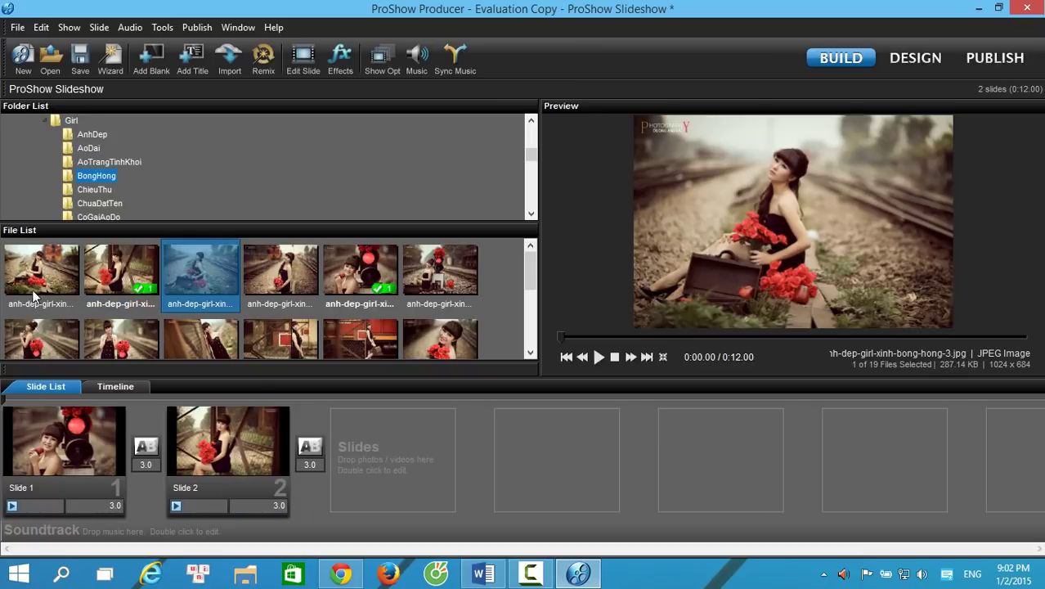
pyautogui.rightClick(207, 262)
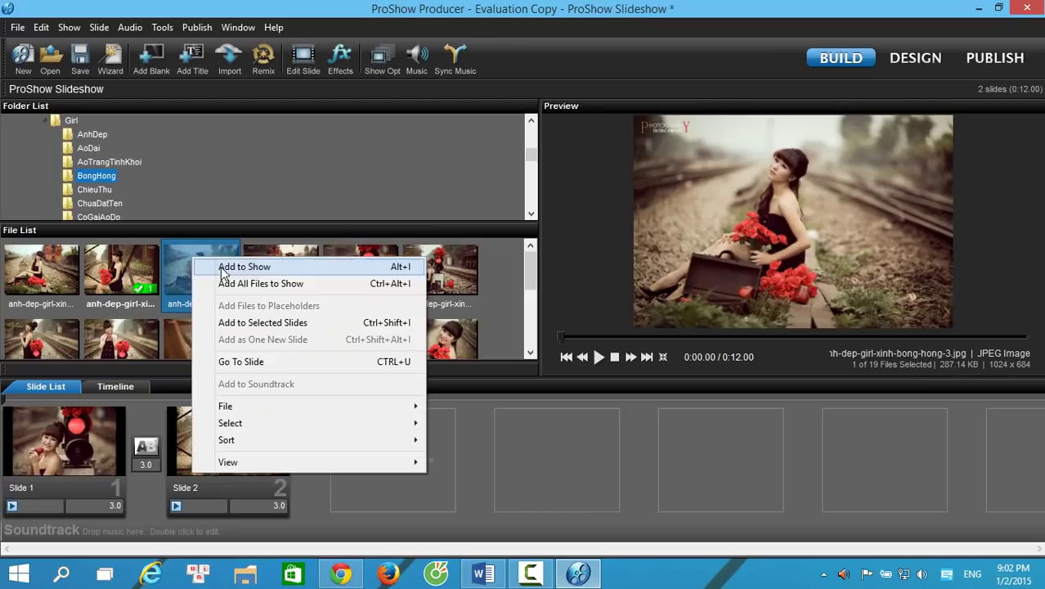
pyautogui.click(47, 278)
pyautogui.rightClick(207, 268)
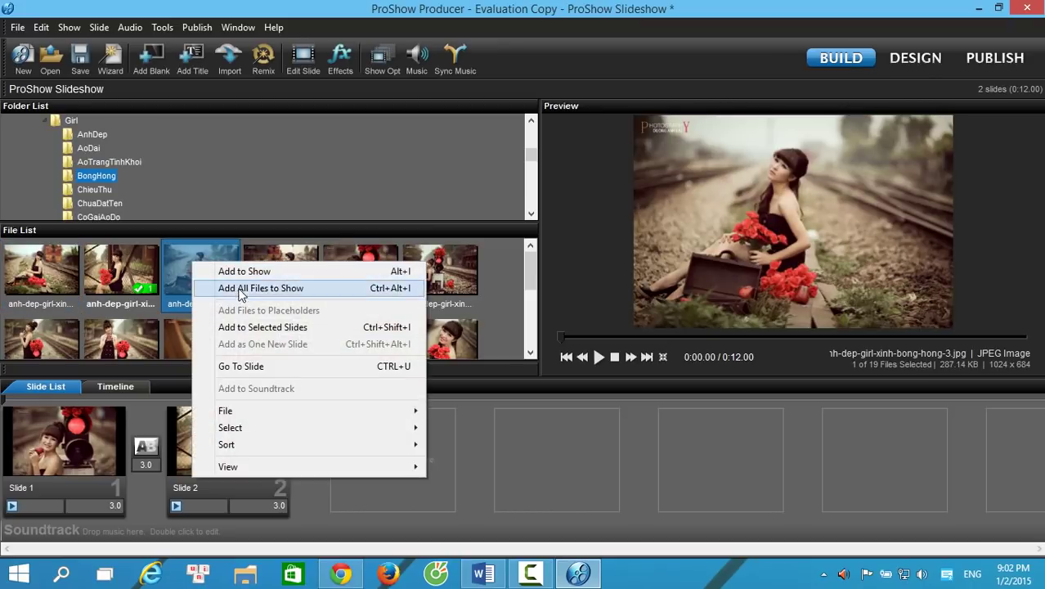
pyautogui.click(293, 291)
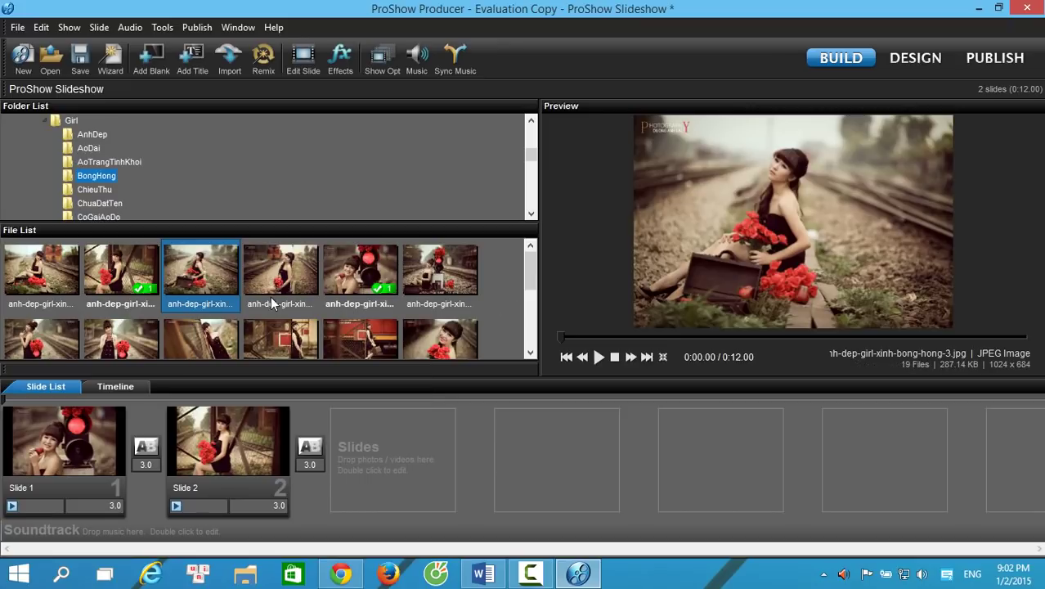
# Compare the two slides and play the slideshow full screen from slide 1, closing the full-screen playback at the end
pyautogui.click(237, 420)
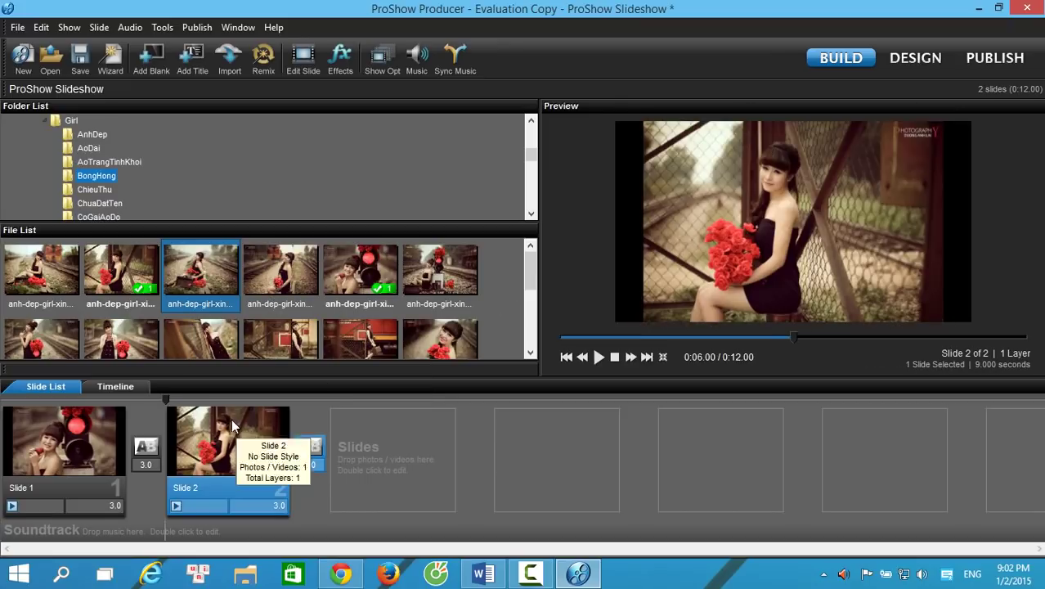
pyautogui.click(98, 432)
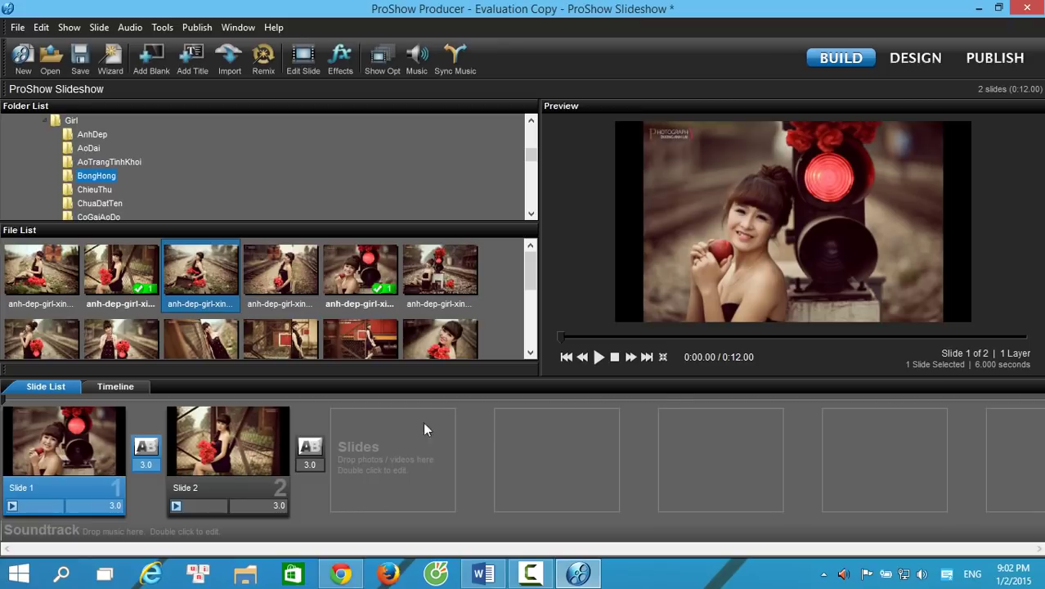
pyautogui.click(600, 360)
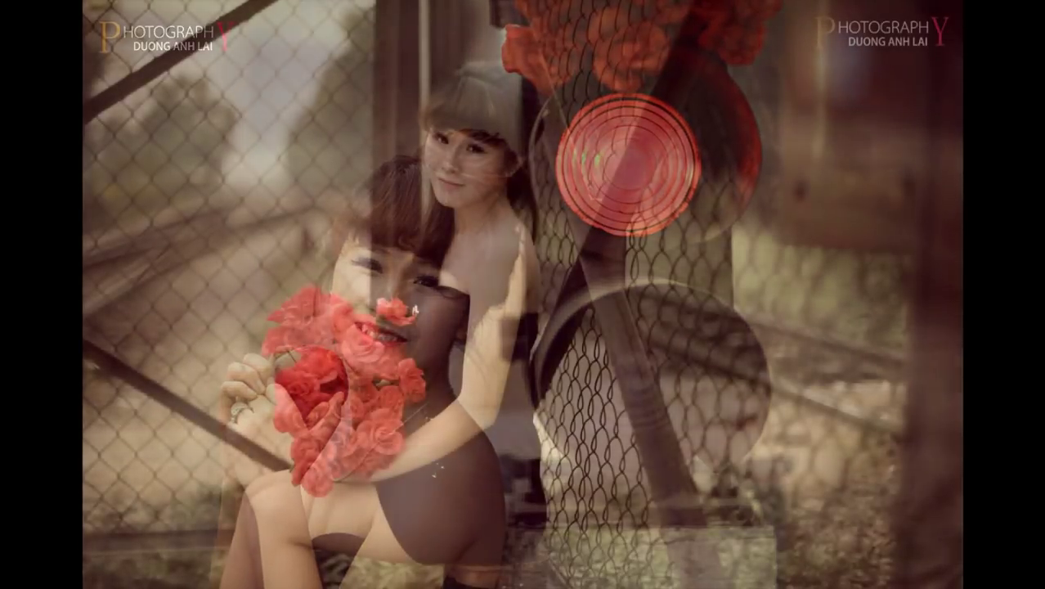
pyautogui.press('Escape')
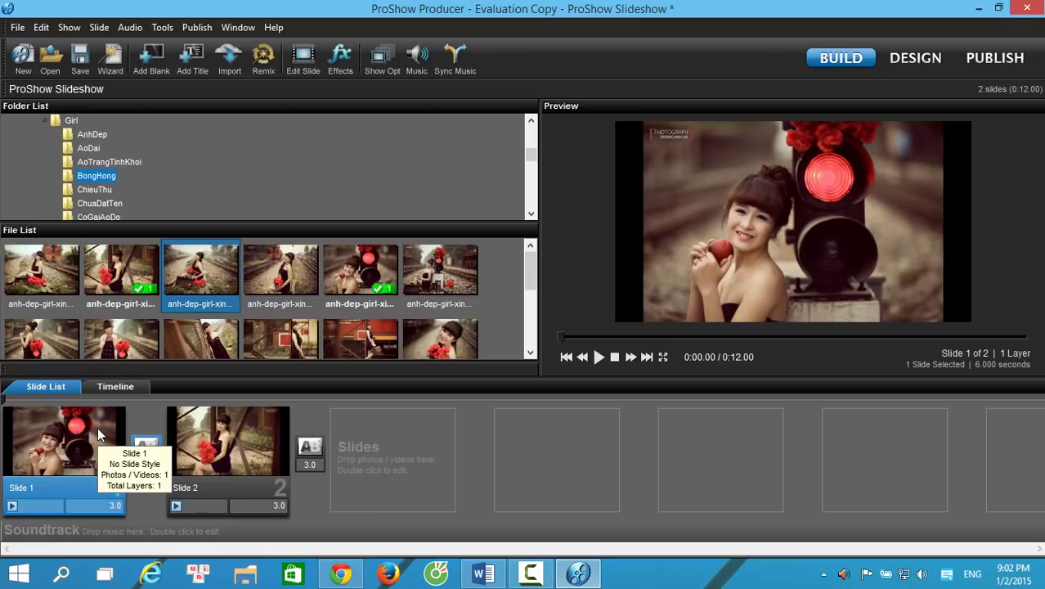
# Switch to Chrome and open the playlists page of the Đào Tạo Tin Học YouTube channel
pyautogui.click(342, 575)
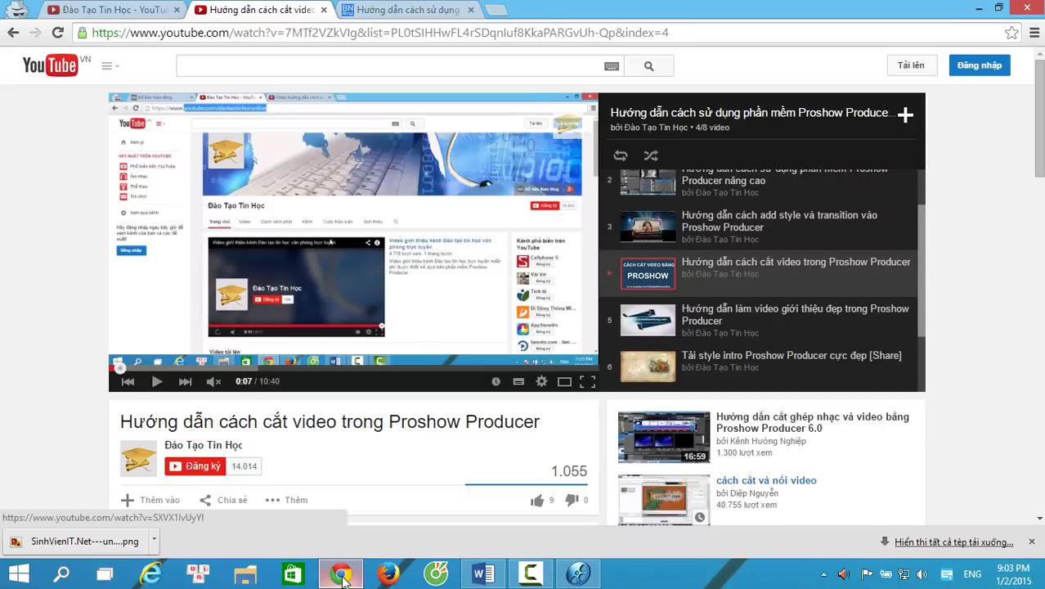
pyautogui.click(434, 9)
pyautogui.click(497, 9)
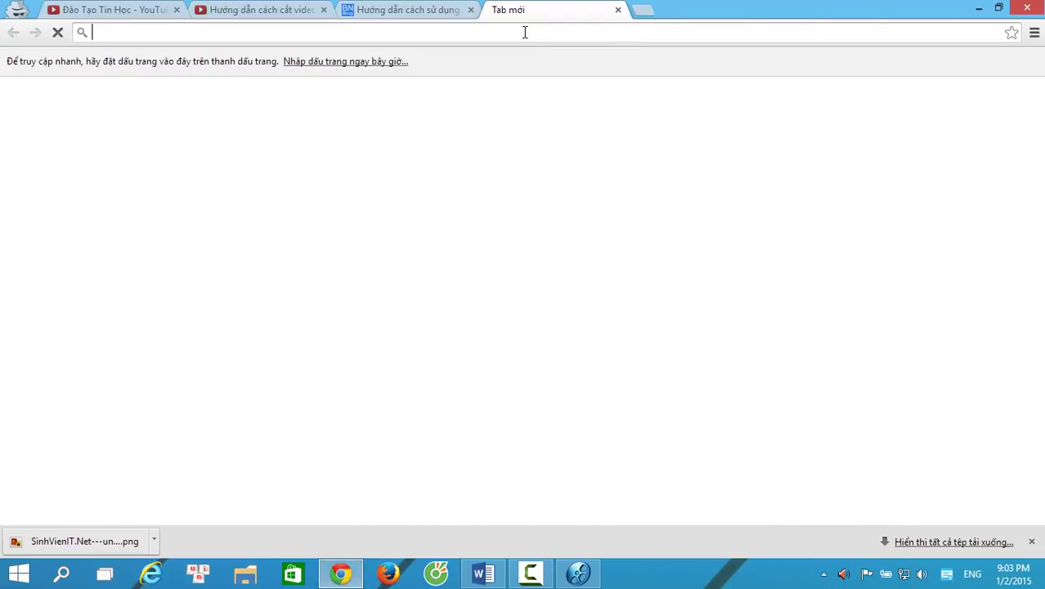
pyautogui.click(157, 9)
pyautogui.scroll(10, 646, 346)
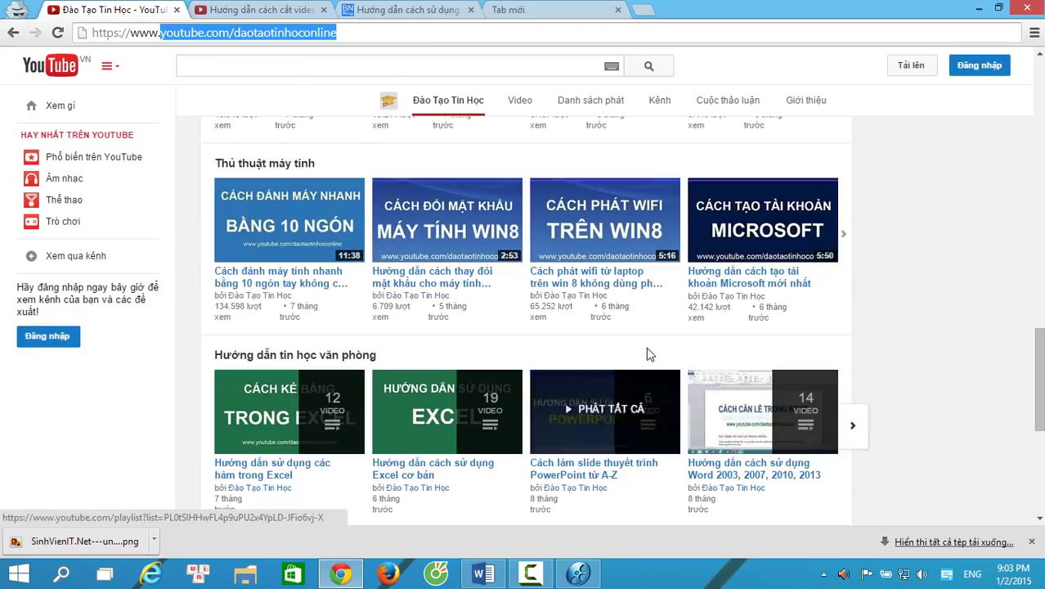
pyautogui.scroll(10, 645, 352)
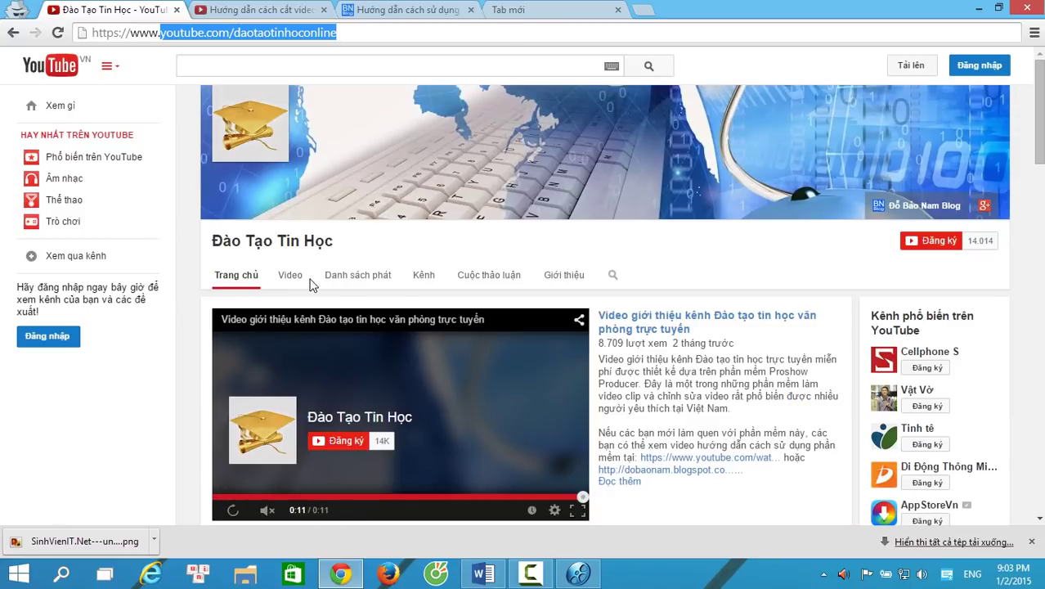
pyautogui.scroll(-3, 401, 296)
pyautogui.scroll(3, 402, 292)
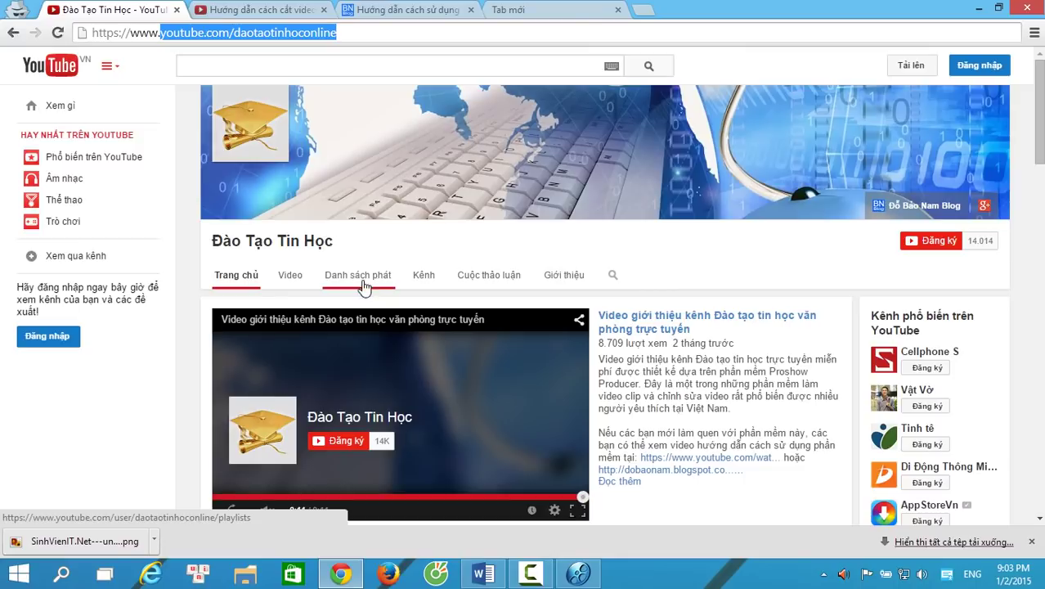
pyautogui.click(359, 275)
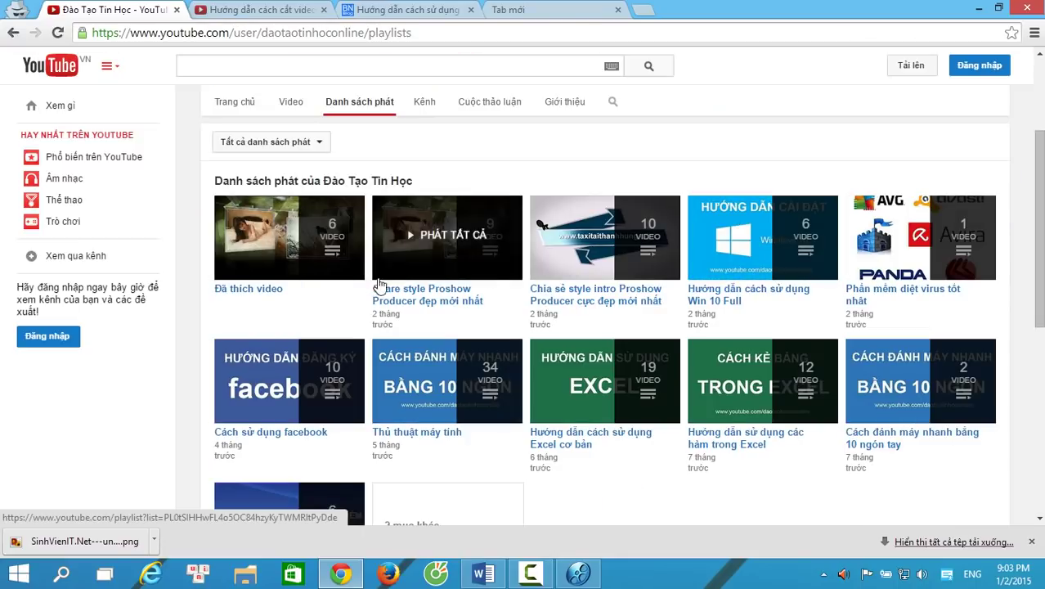
# Show all of the channel's created playlists and open the one on using Proshow Producer
pyautogui.scroll(-2, 432, 343)
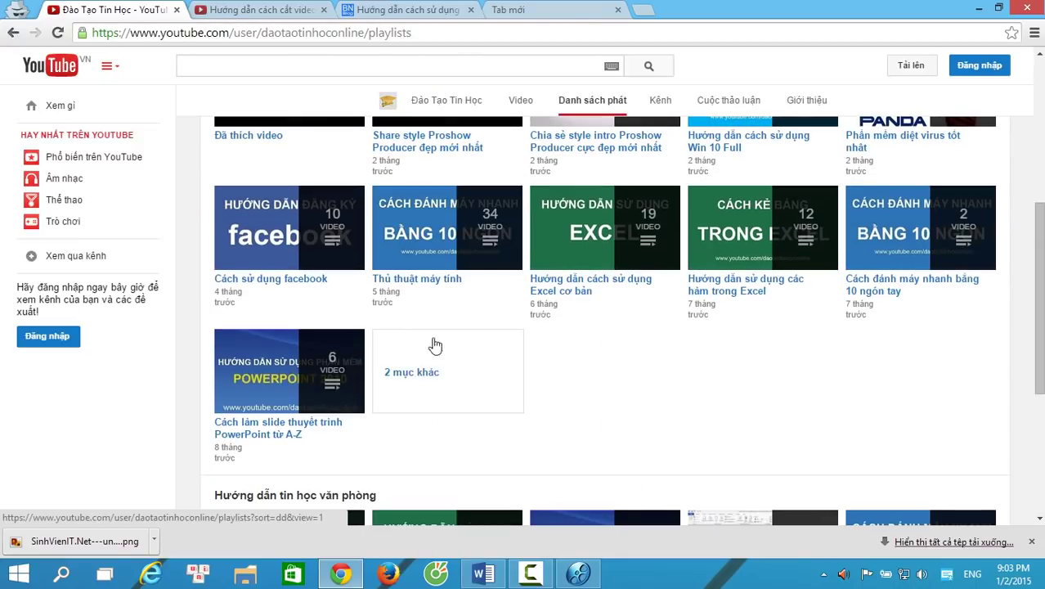
pyautogui.click(416, 375)
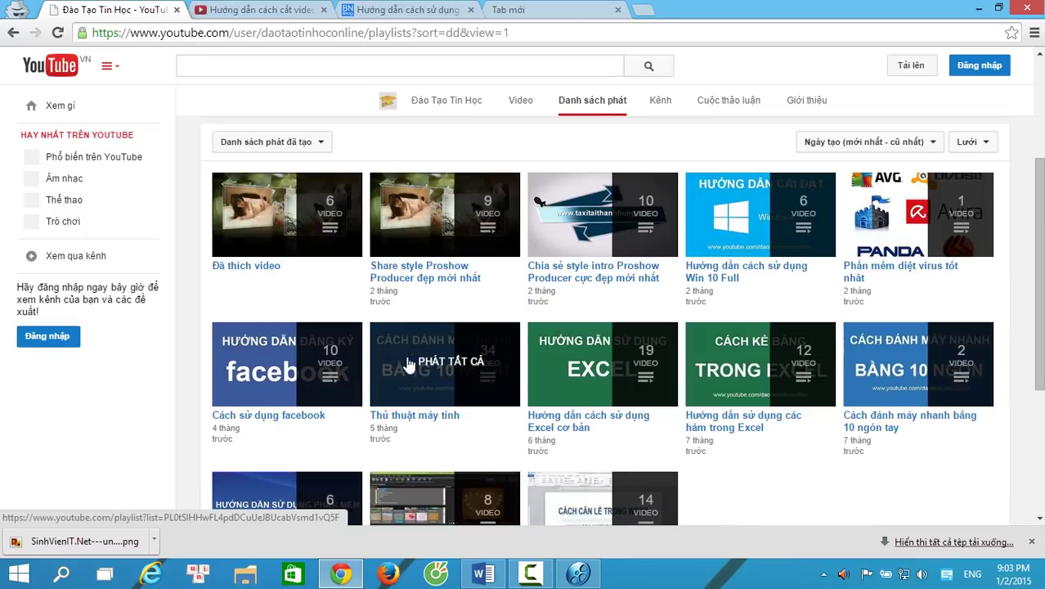
pyautogui.scroll(-2, 421, 368)
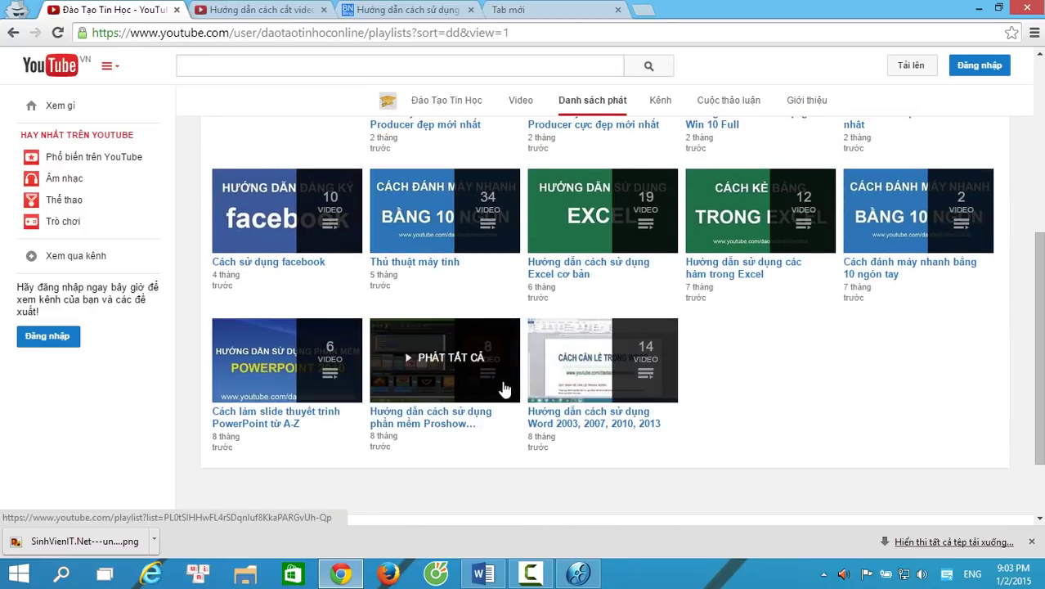
pyautogui.click(424, 424)
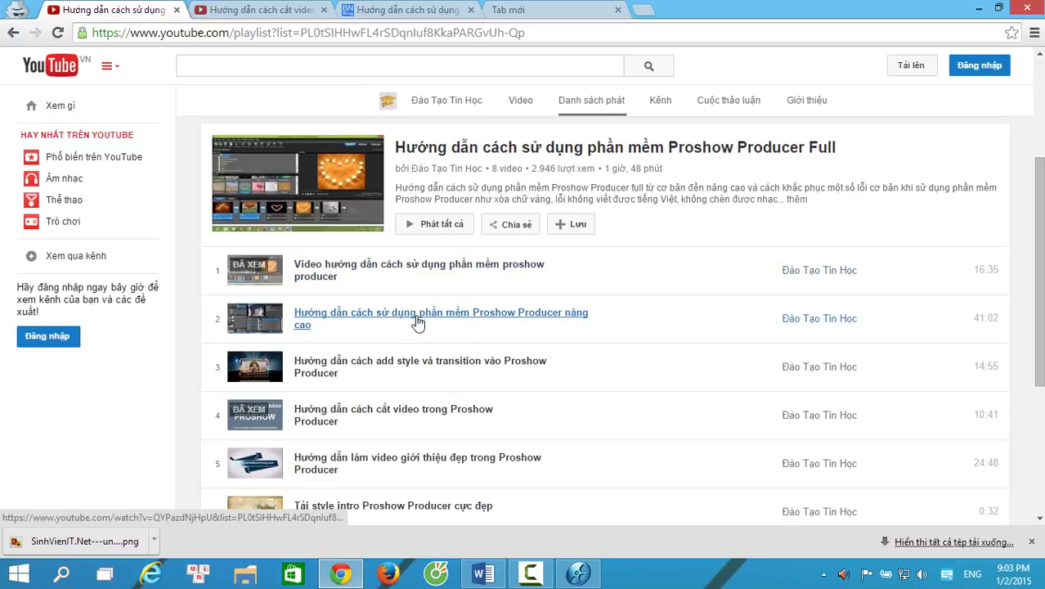
# Open the playlist's video on adding styles and transitions, pause it, and return to ProShow Producer
pyautogui.click(450, 369)
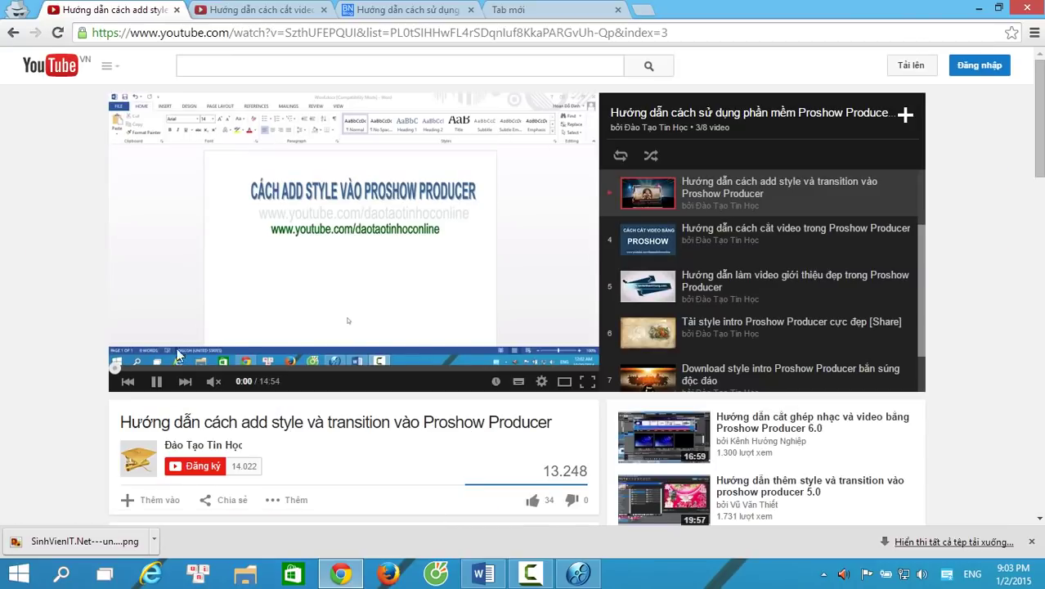
pyautogui.click(396, 198)
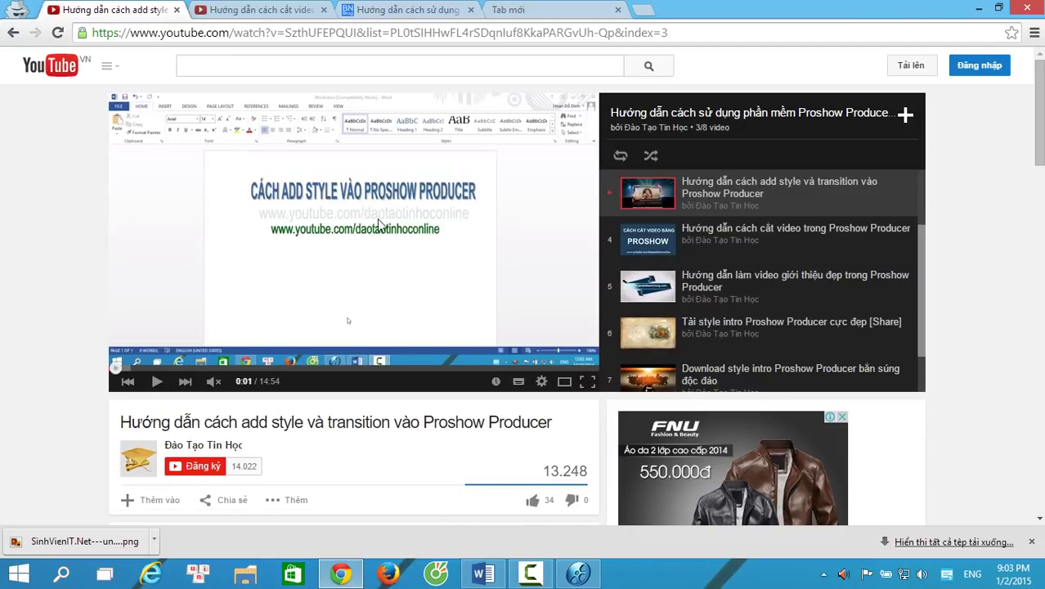
pyautogui.click(978, 9)
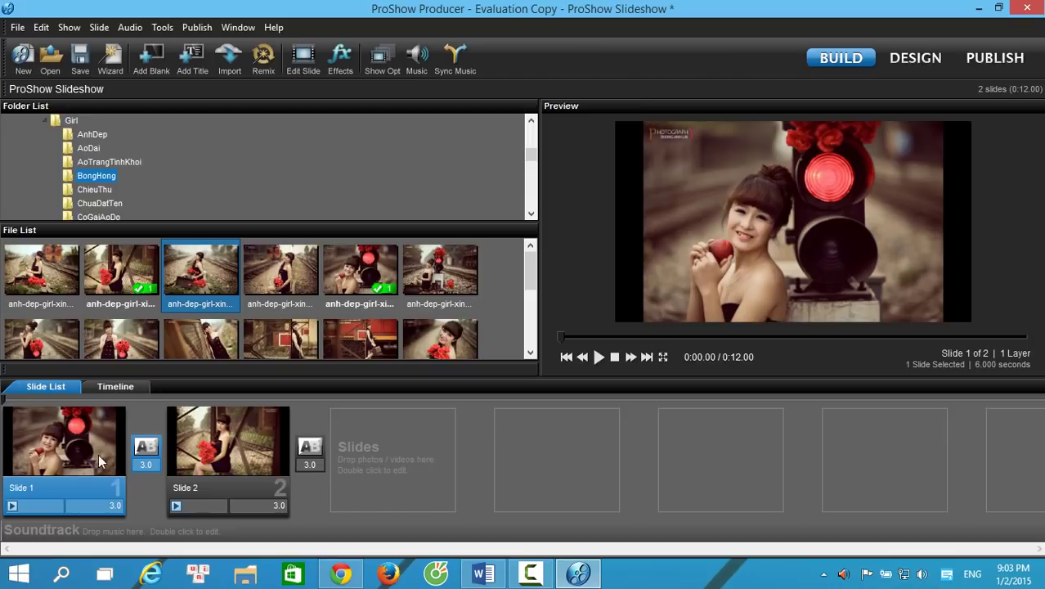
# Open the slide style manager from slide 1's options and look through the list of style categories
pyautogui.doubleClick(72, 442)
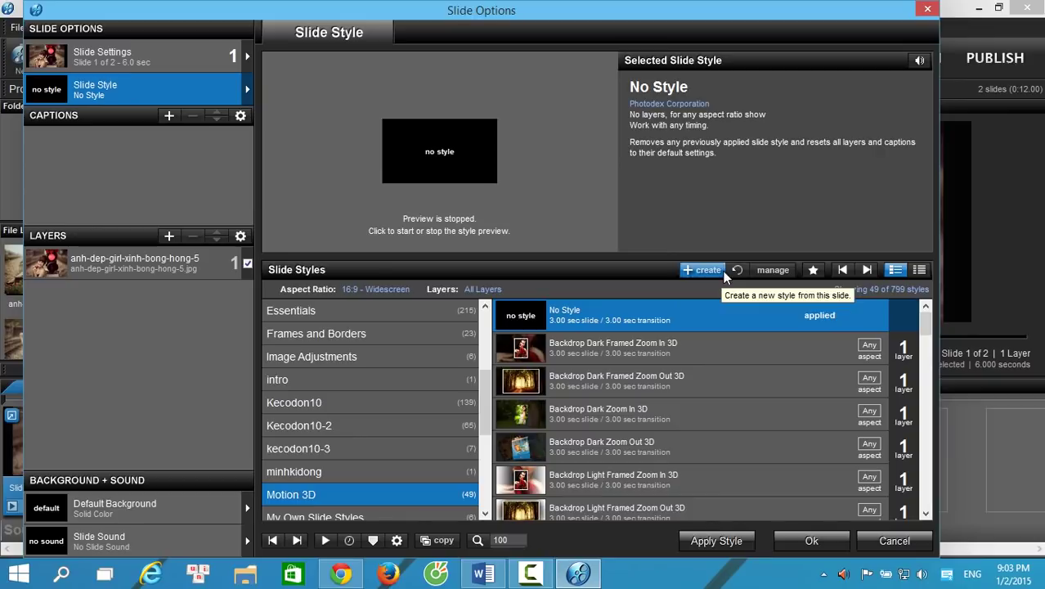
pyautogui.click(773, 270)
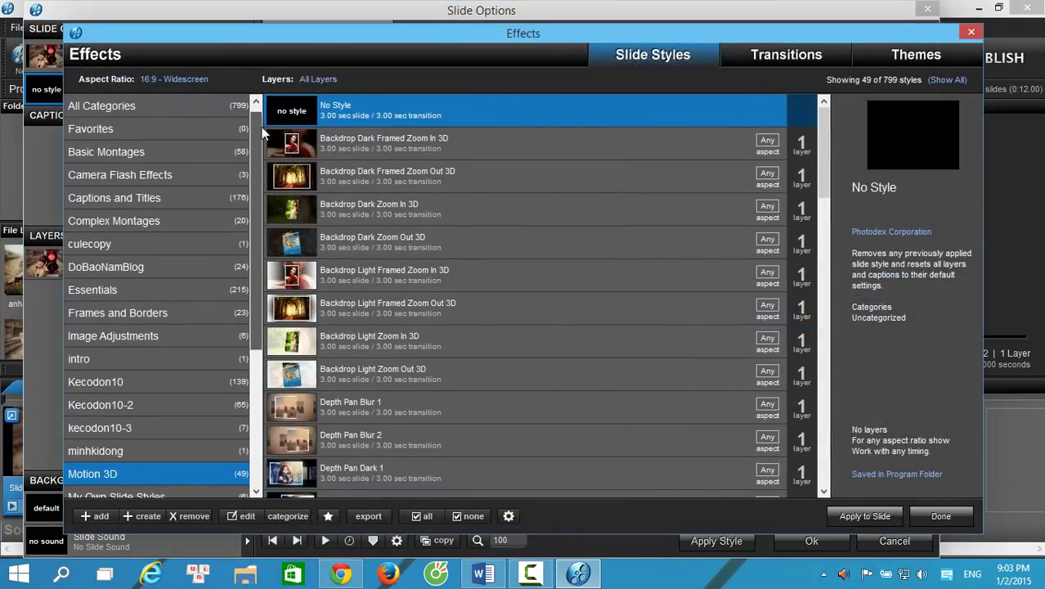
pyautogui.moveTo(257, 157); pyautogui.dragTo(270, 295)
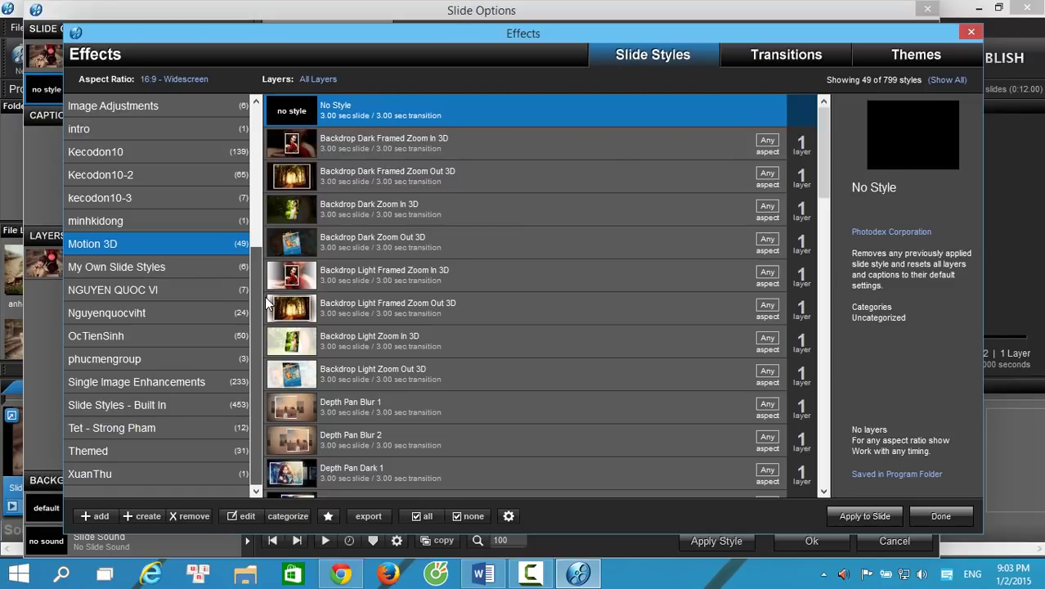
pyautogui.scroll(4, 236, 246)
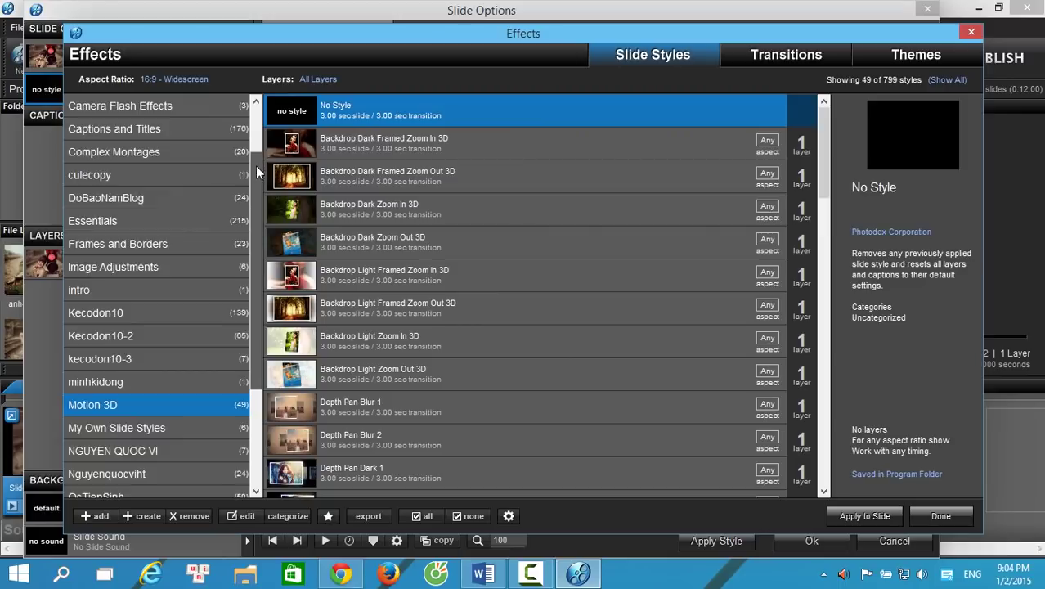
pyautogui.moveTo(256, 166); pyautogui.dragTo(260, 131)
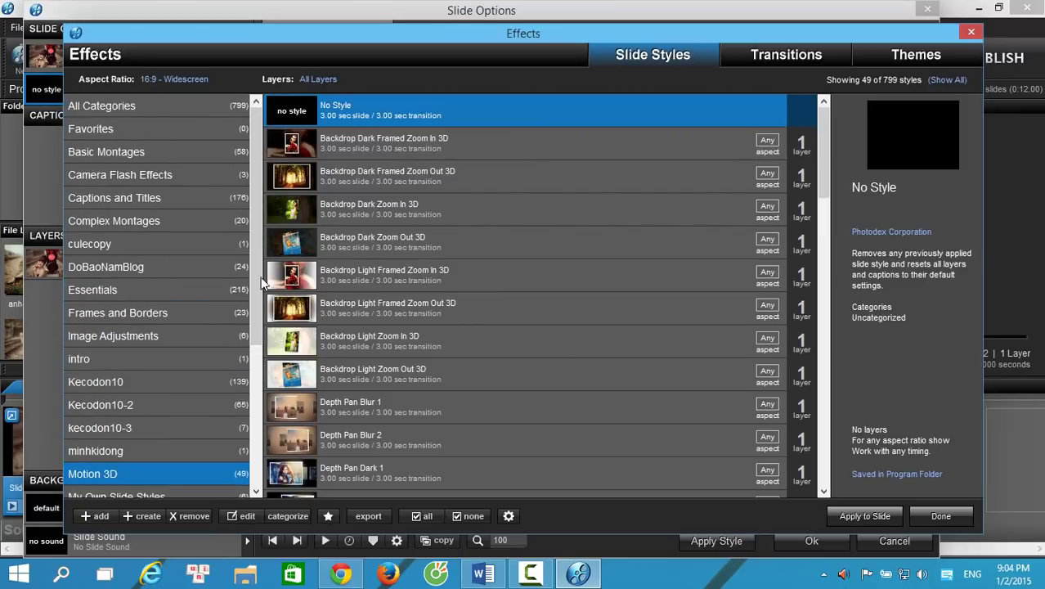
# Start adding slide styles from file and browse to the Style Tet Viet folder inside the desktop's Bo Style + Transition Tet Viet folder
pyautogui.click(101, 516)
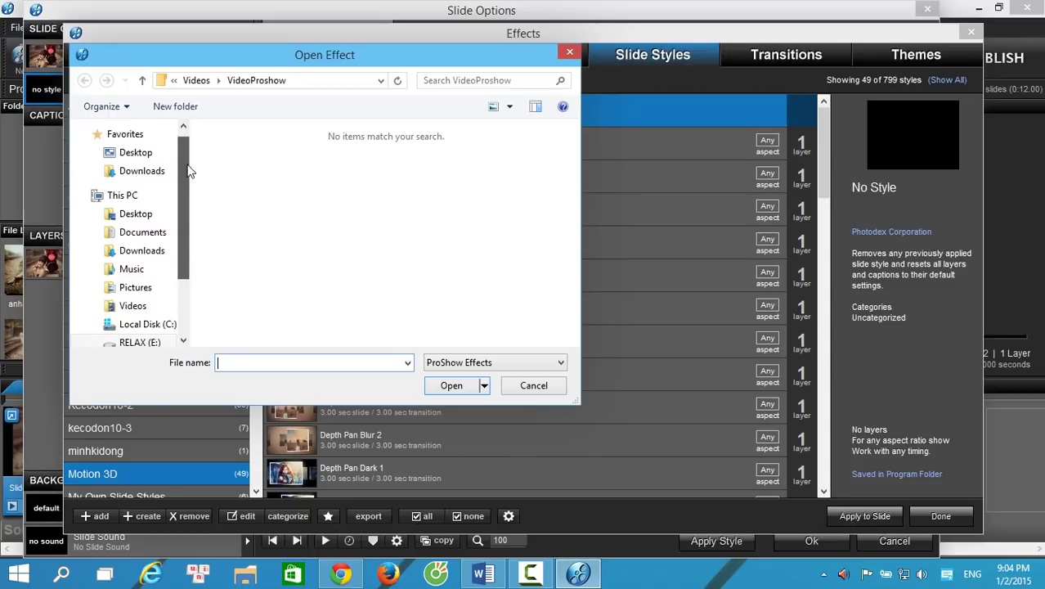
pyautogui.click(150, 174)
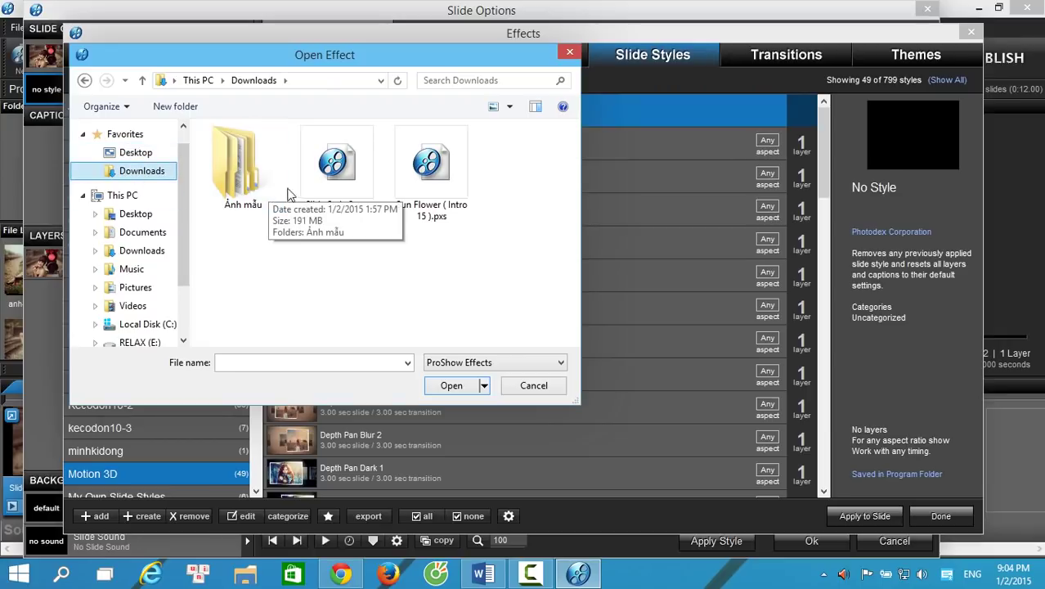
pyautogui.click(146, 159)
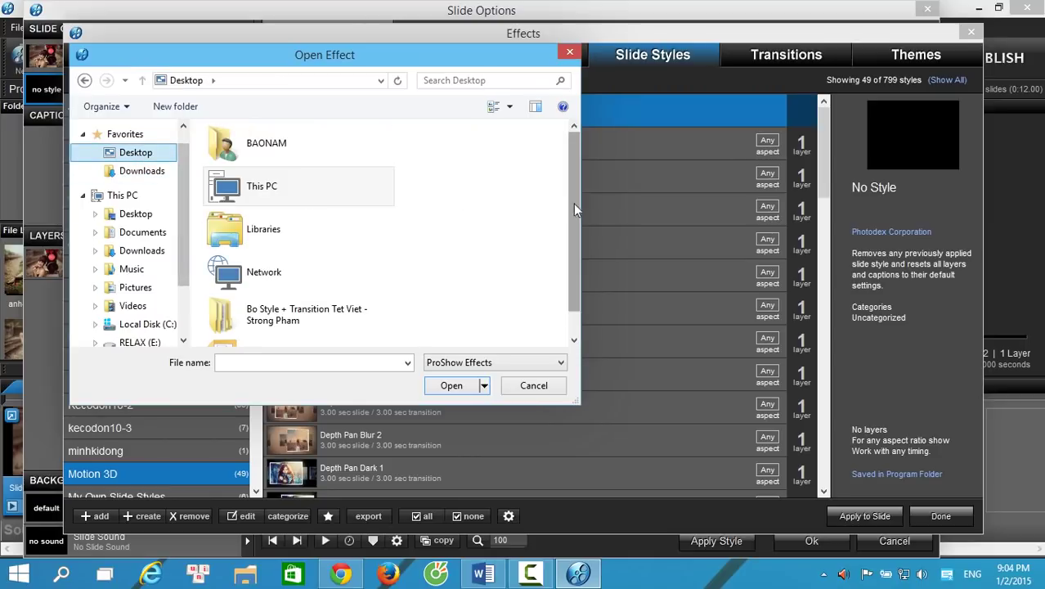
pyautogui.moveTo(576, 210); pyautogui.dragTo(571, 247)
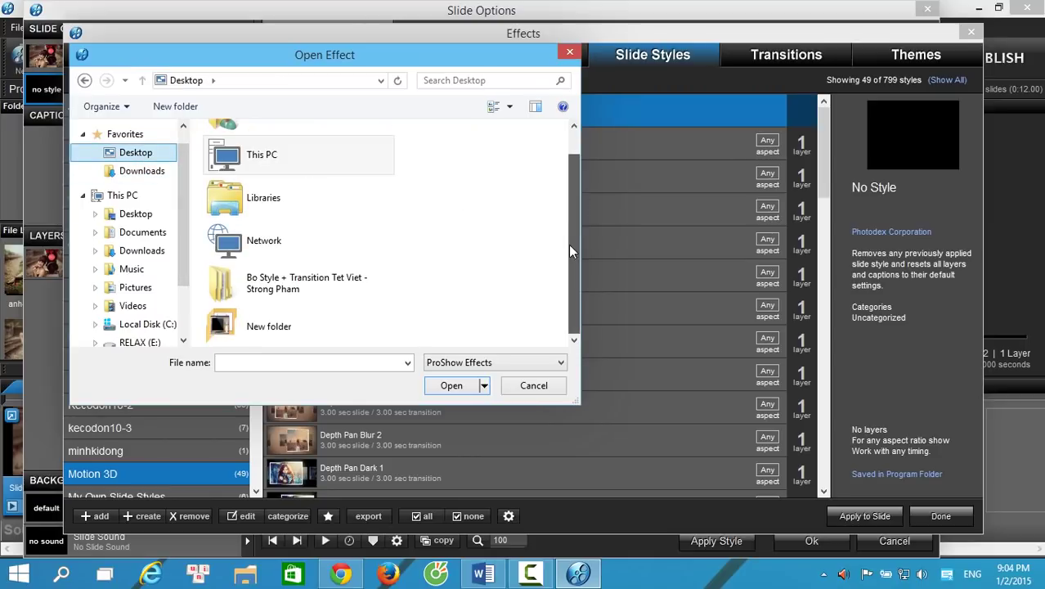
pyautogui.doubleClick(270, 282)
pyautogui.doubleClick(263, 155)
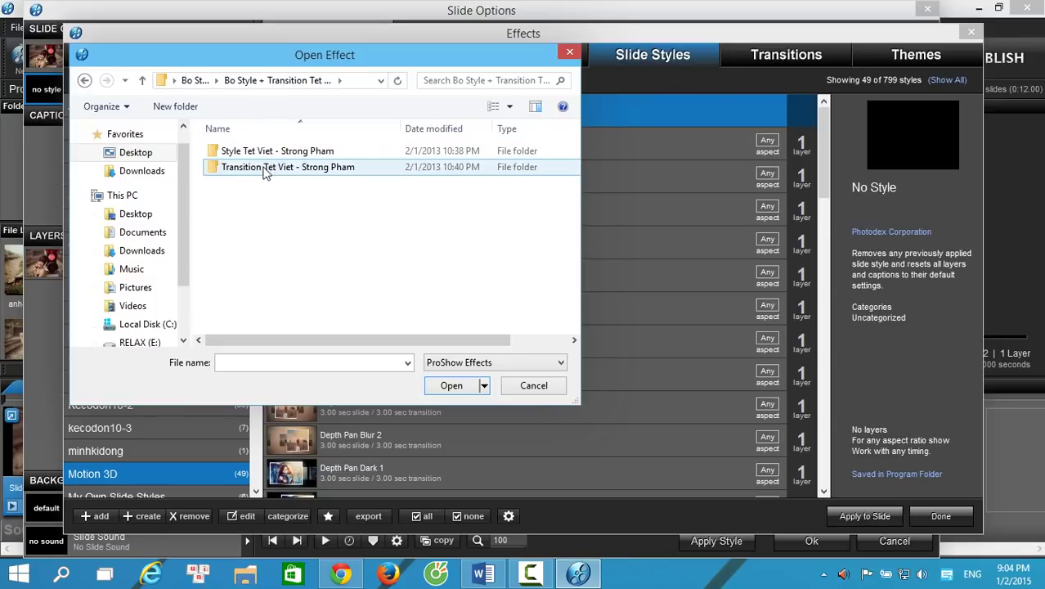
pyautogui.click(281, 152)
pyautogui.doubleClick(282, 152)
# Import all the Style Tet files in the folder without replacing any existing styles, and close the style manager
pyautogui.click(319, 215)
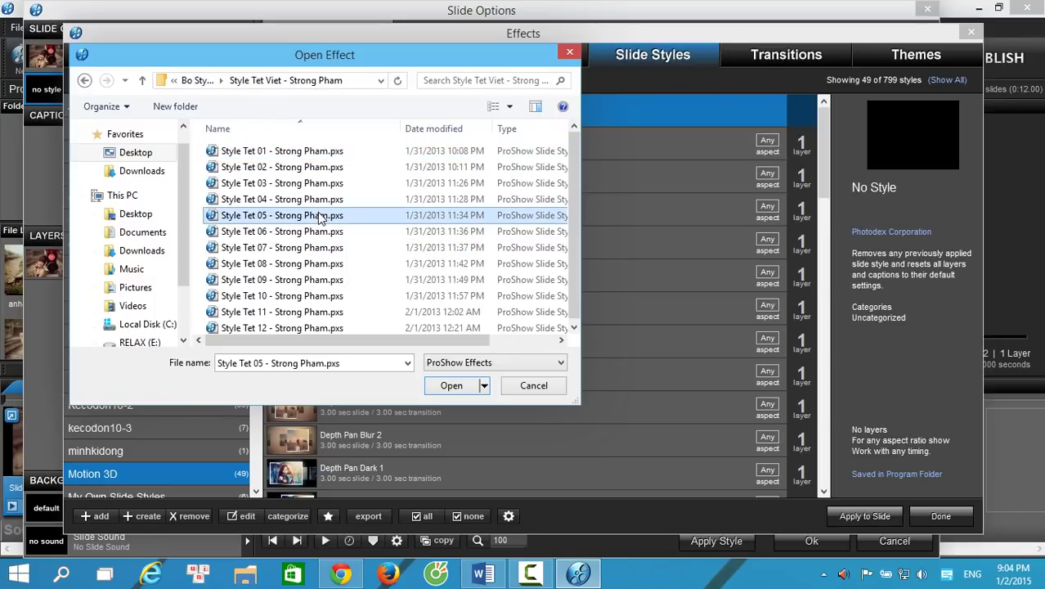
pyautogui.hotkey('ctrl', 'a')
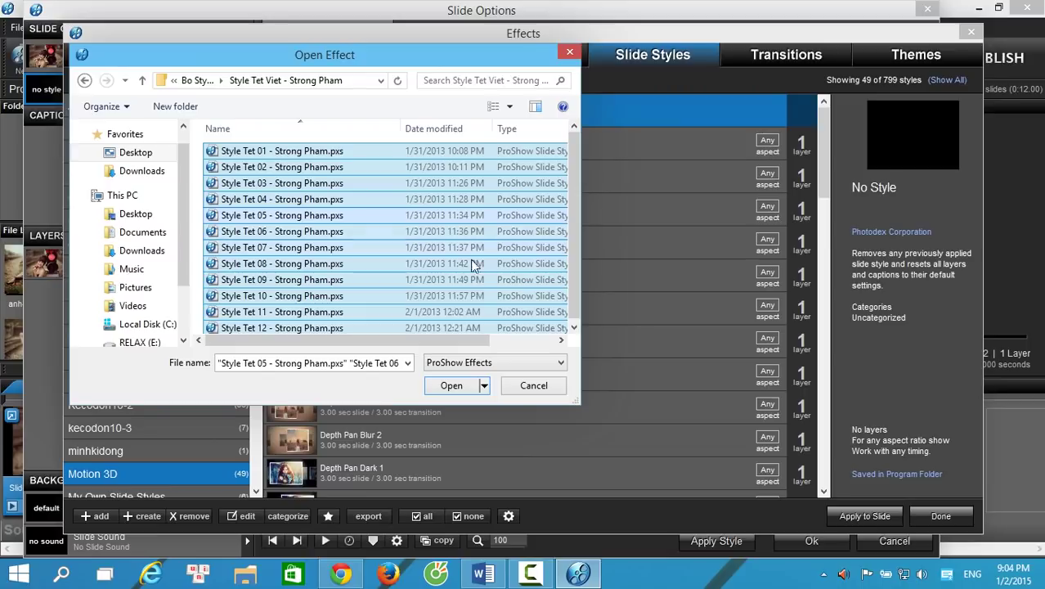
pyautogui.click(452, 386)
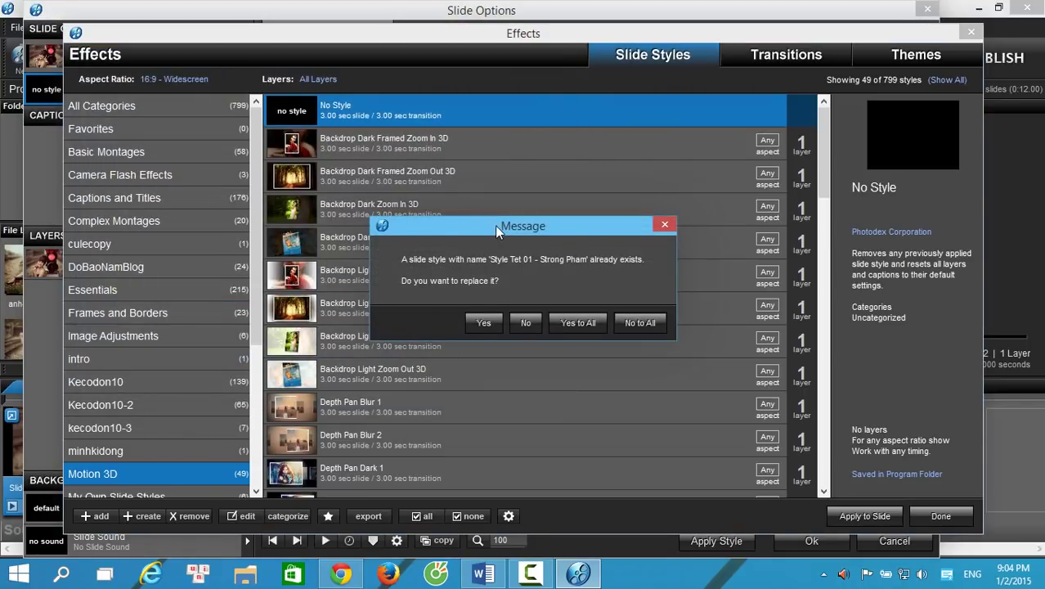
pyautogui.moveTo(496, 232); pyautogui.dragTo(435, 183)
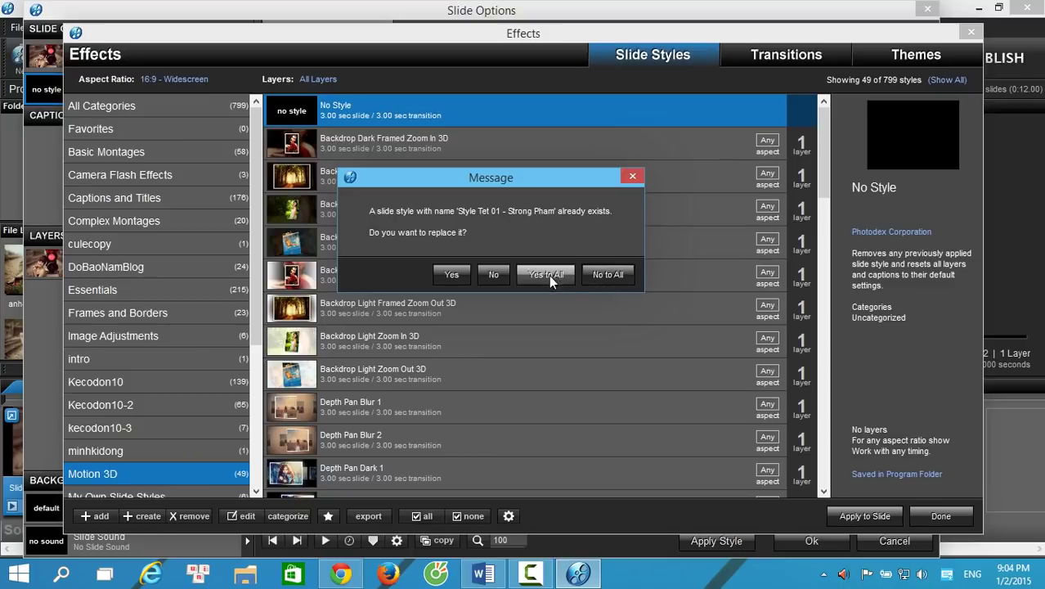
pyautogui.click(610, 274)
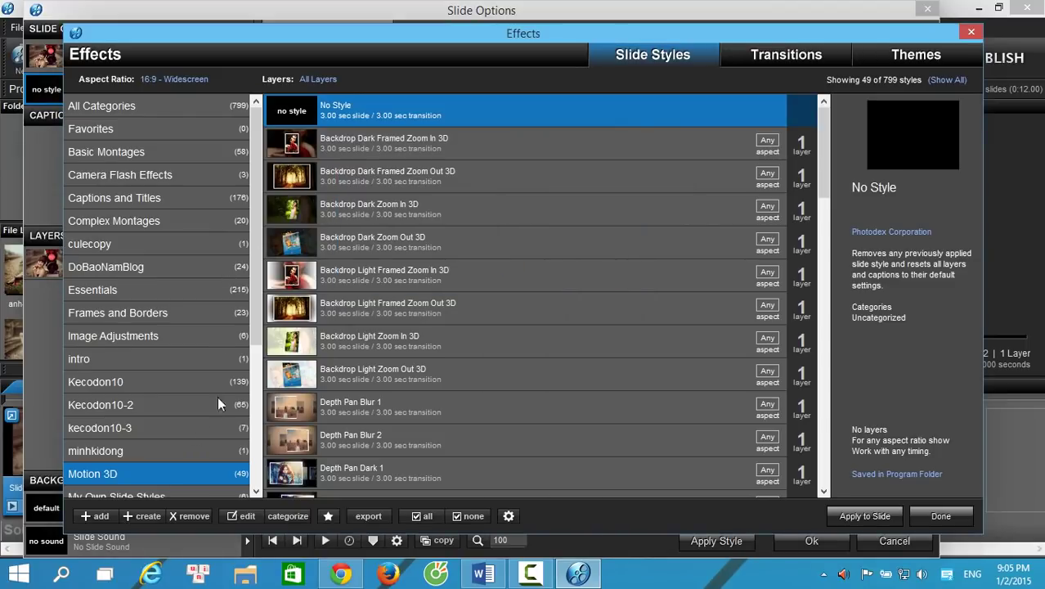
pyautogui.scroll(-4, 219, 397)
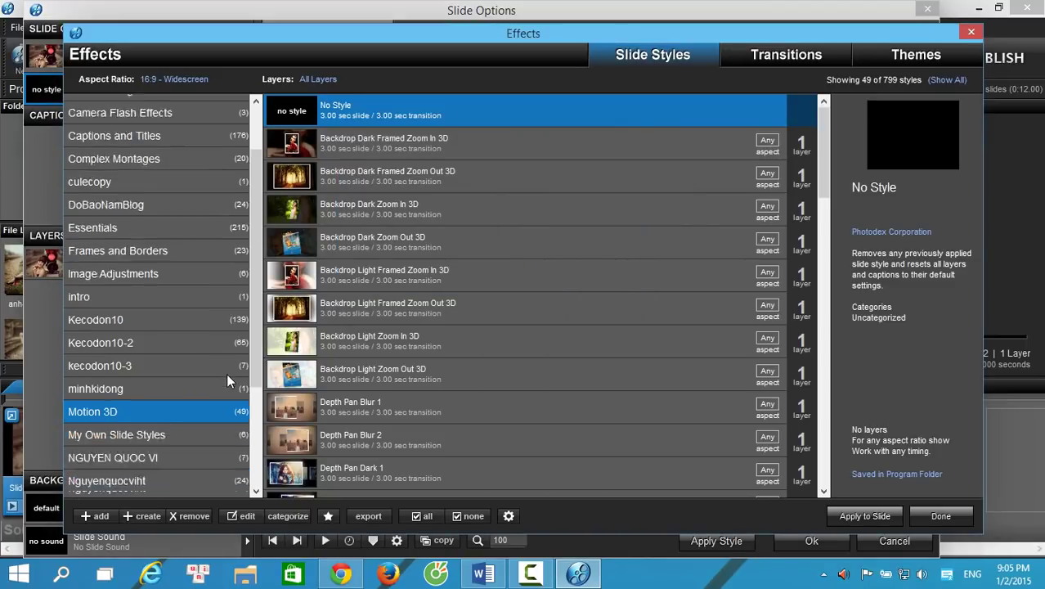
pyautogui.click(940, 516)
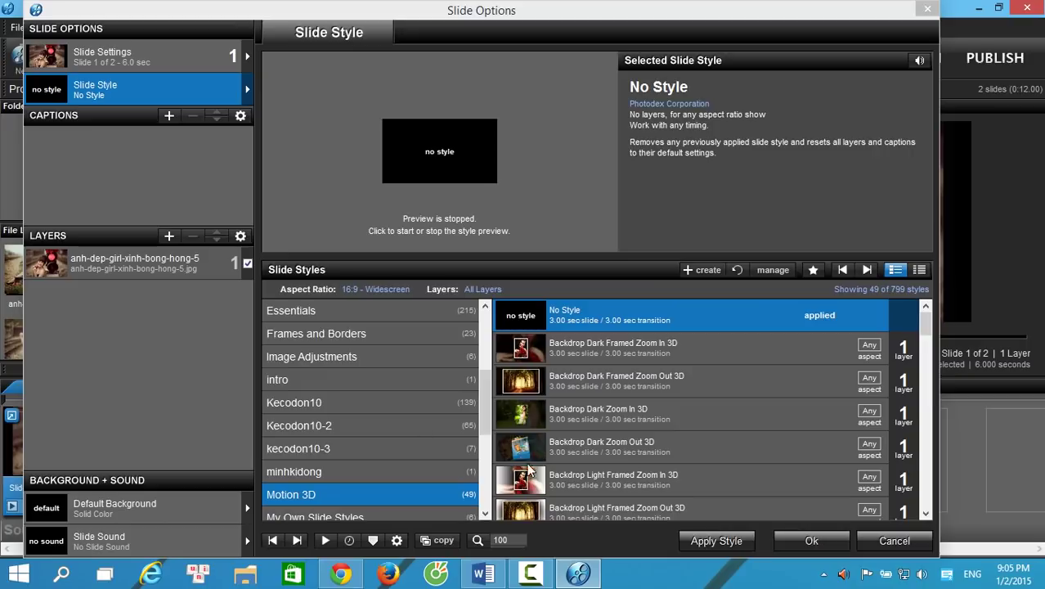
# Close and reopen slide 1's options, and browse the styles in the Kecodon10 slide style category
pyautogui.click(121, 257)
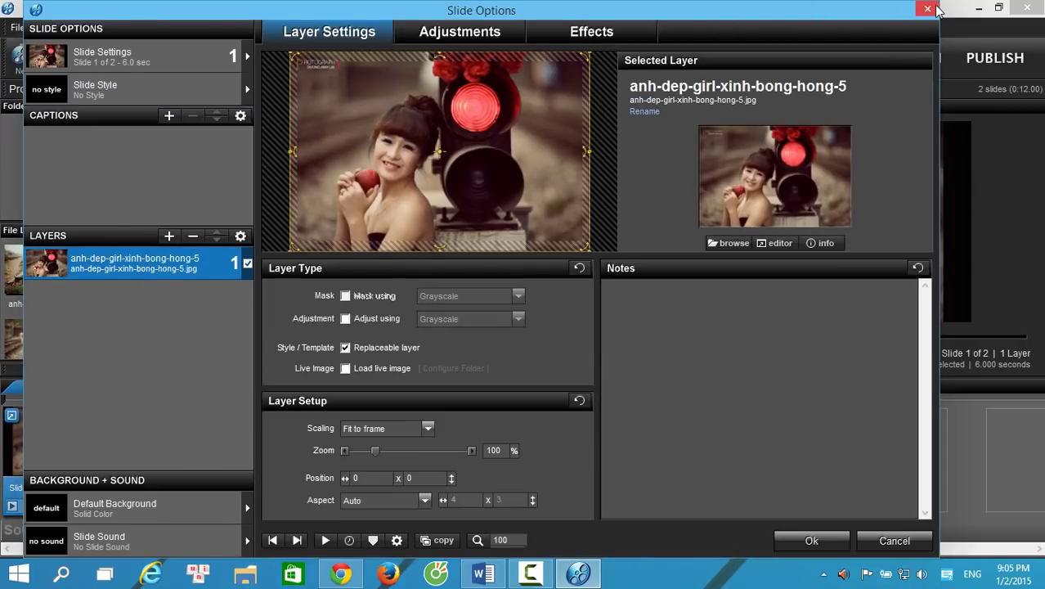
pyautogui.click(937, 10)
pyautogui.doubleClick(76, 434)
pyautogui.click(112, 88)
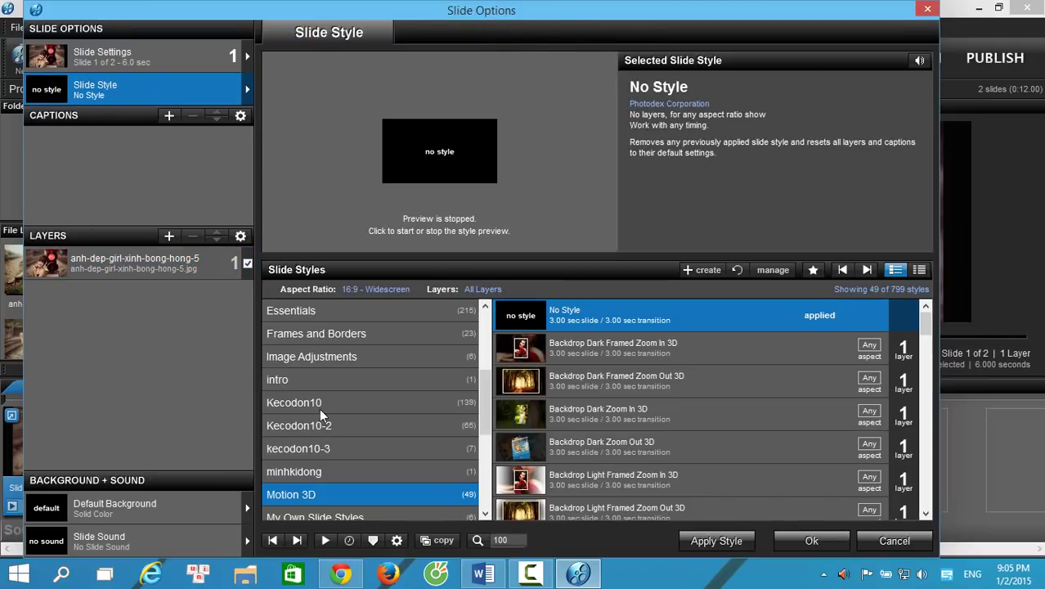
pyautogui.moveTo(484, 389); pyautogui.dragTo(475, 338)
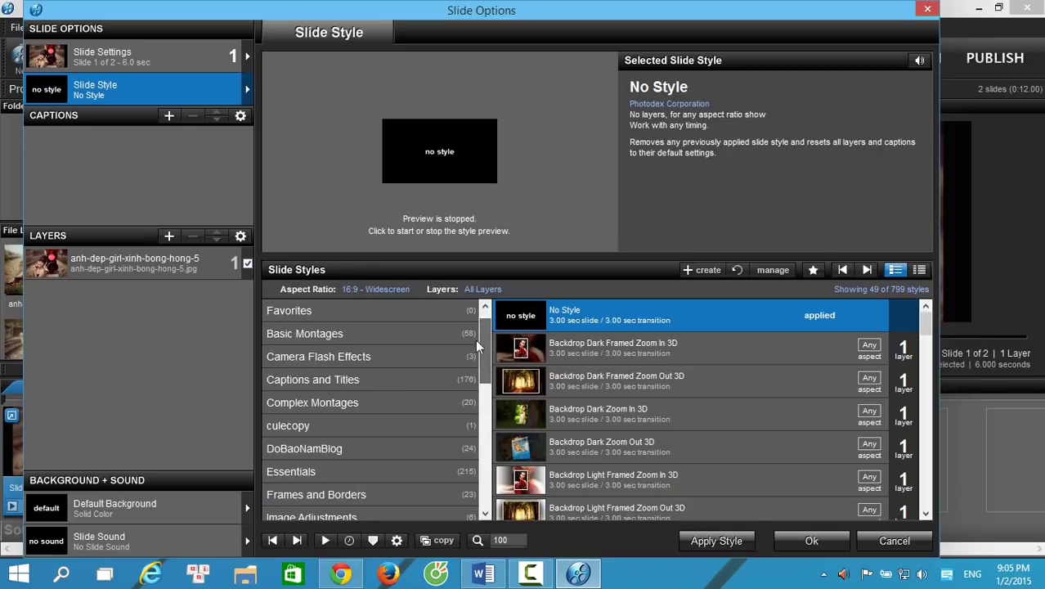
pyautogui.scroll(-4, 329, 472)
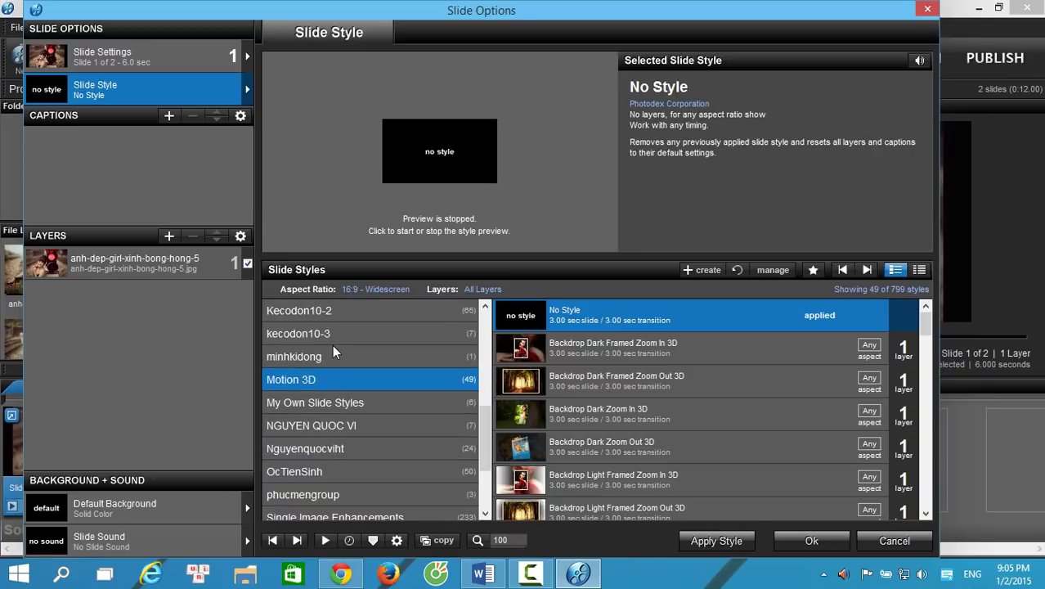
pyautogui.scroll(2, 307, 394)
pyautogui.click(312, 426)
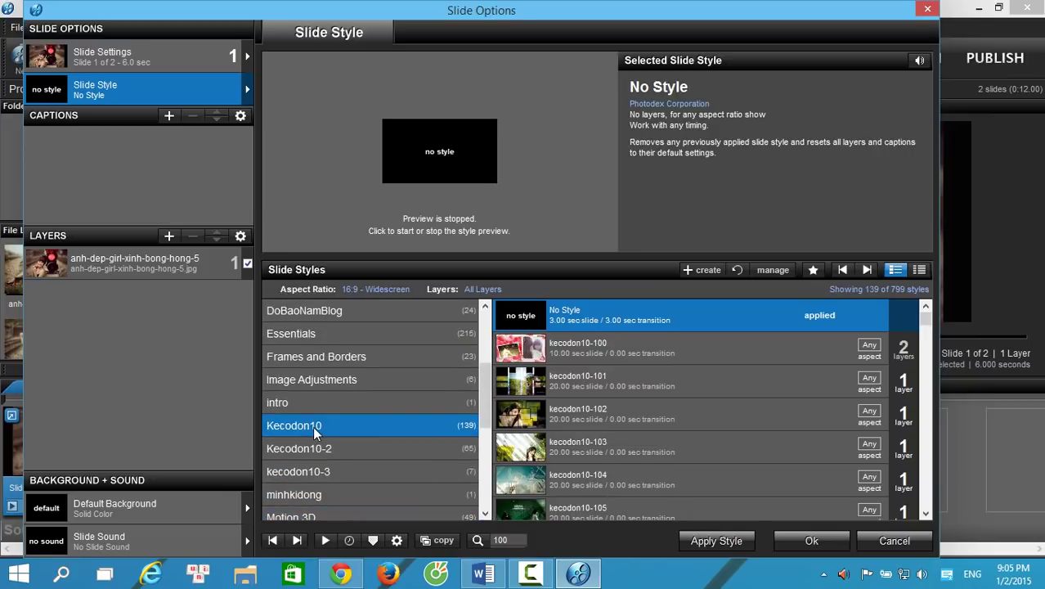
pyautogui.scroll(-1, 474, 450)
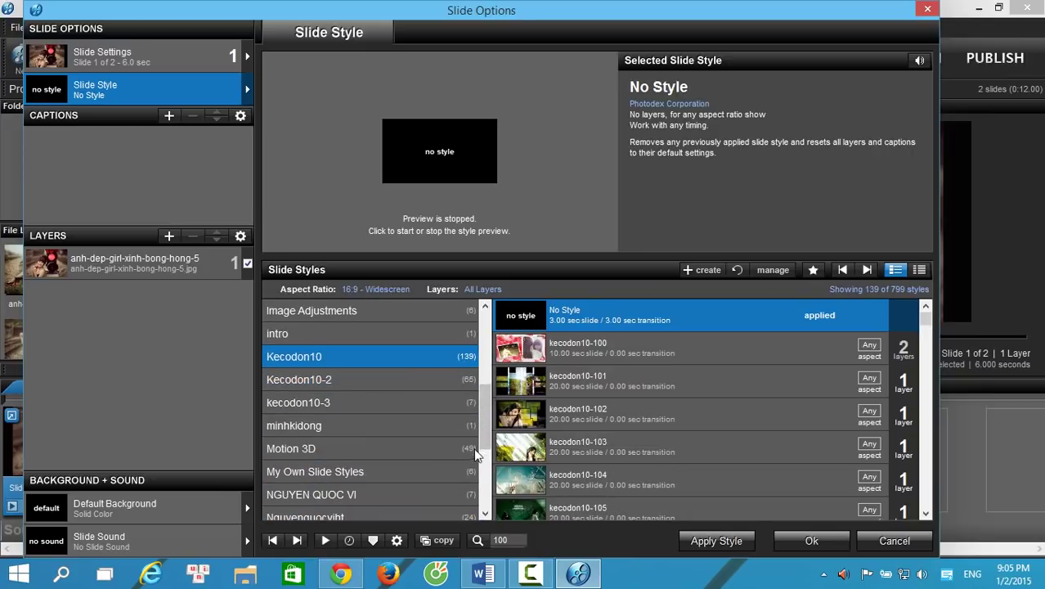
pyautogui.click(927, 331)
pyautogui.moveTo(930, 331); pyautogui.dragTo(935, 353)
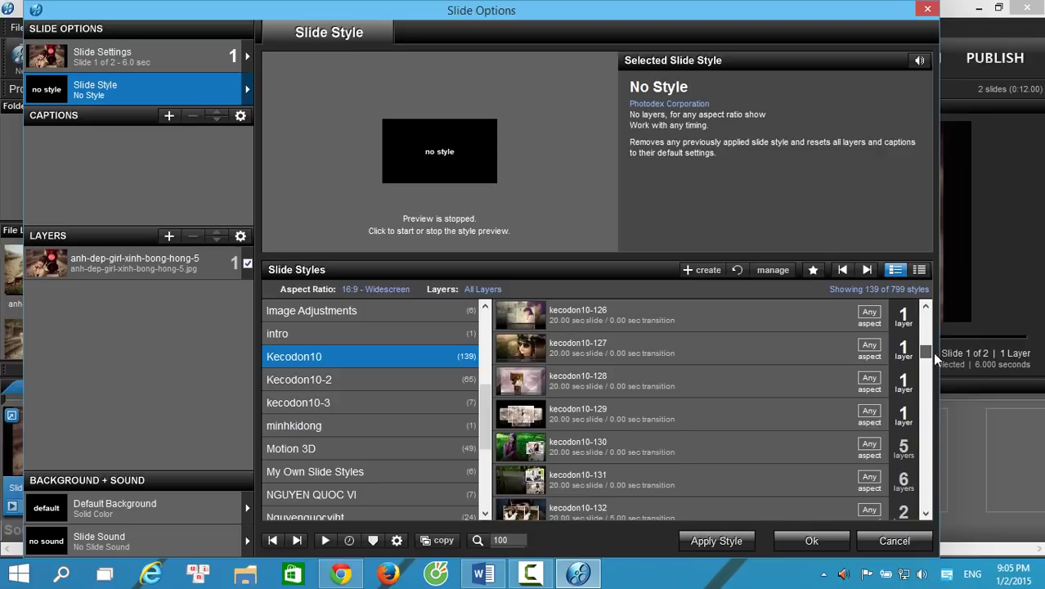
# Apply the kecodon10-127 style to slide 1, accept the slide options, and play the show preview briefly
pyautogui.click(621, 348)
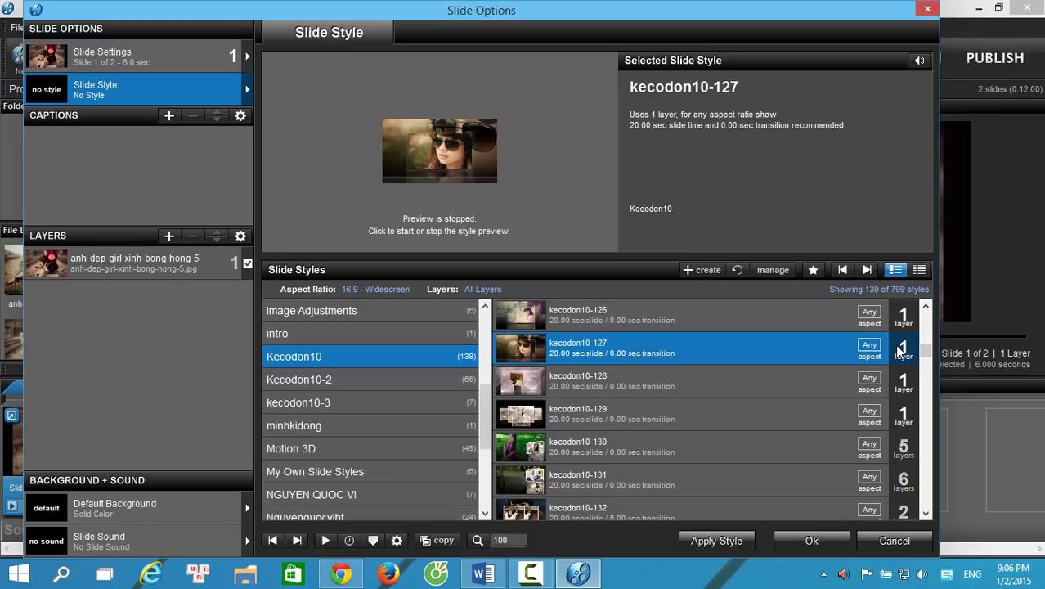
pyautogui.doubleClick(577, 349)
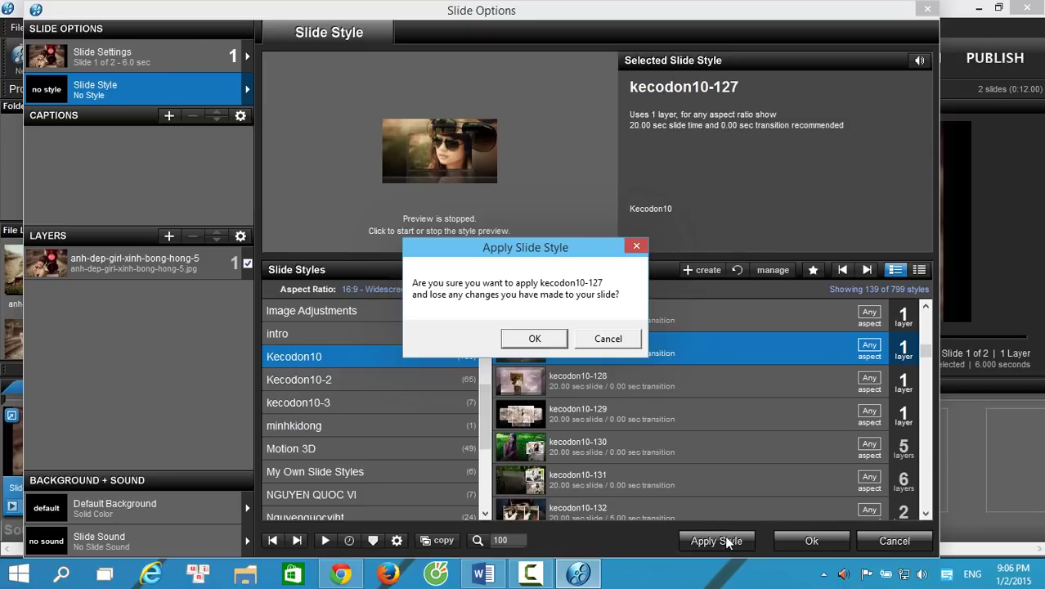
pyautogui.click(540, 341)
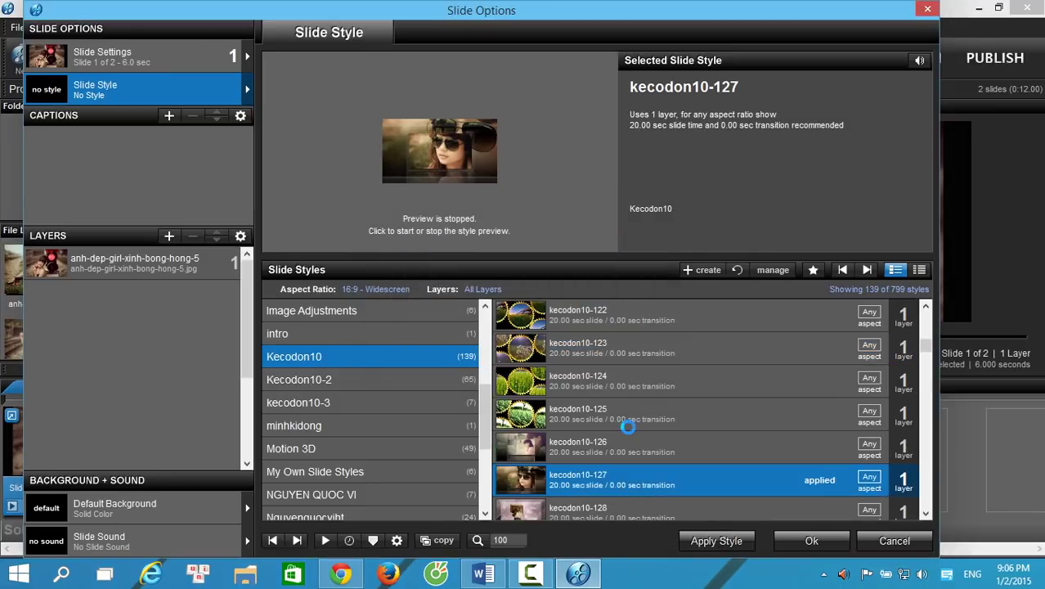
pyautogui.click(812, 541)
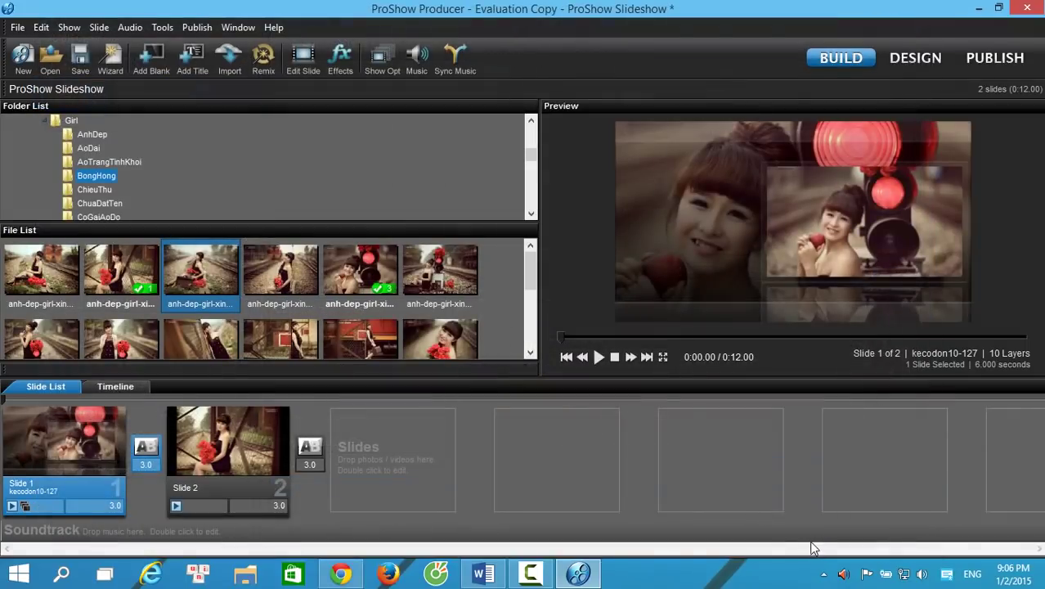
pyautogui.click(597, 358)
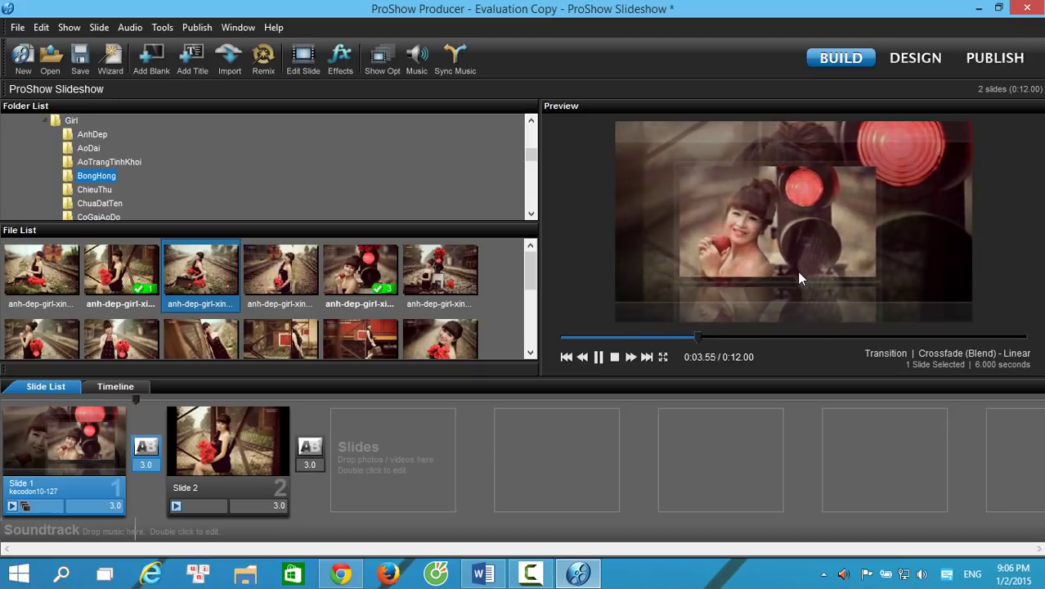
pyautogui.click(102, 459)
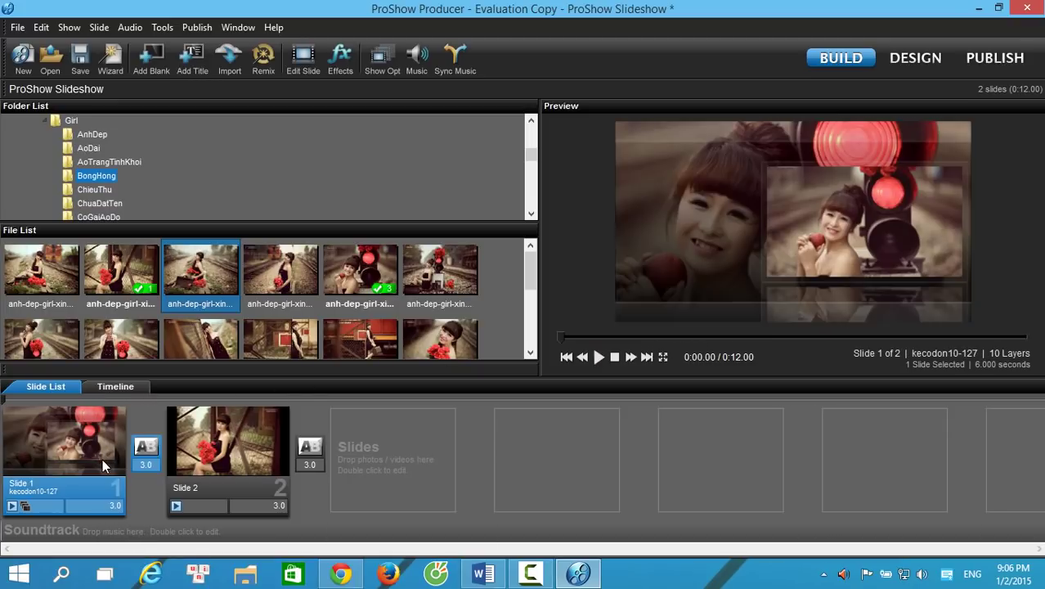
# Set slide 1's display time to 20 seconds and the transition time after it to 0 seconds
pyautogui.click(107, 504)
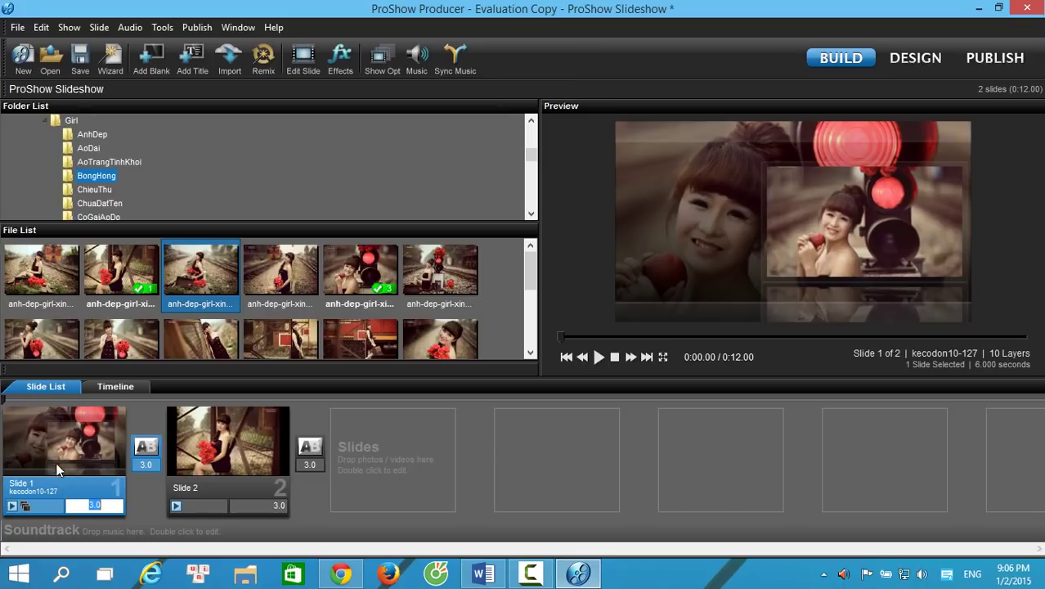
pyautogui.write('20')
pyautogui.click(398, 464)
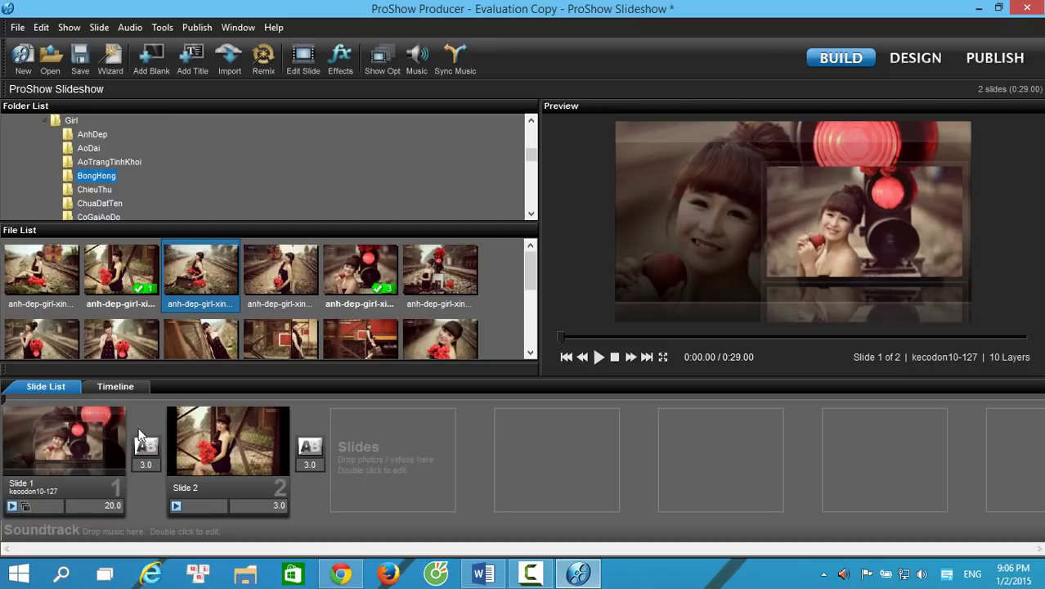
pyautogui.click(147, 465)
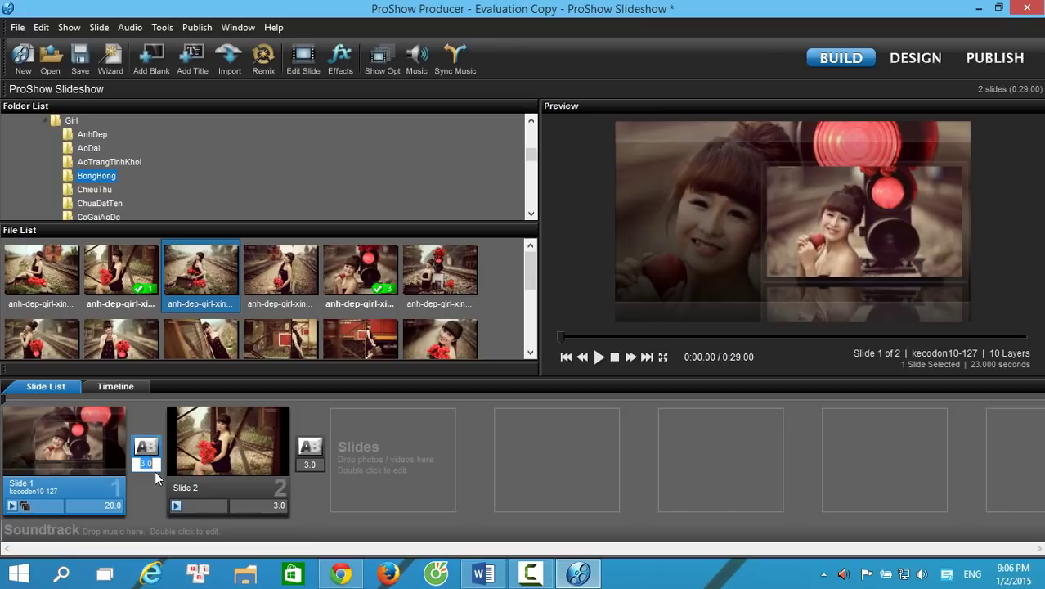
pyautogui.write('0')
pyautogui.press('Return')
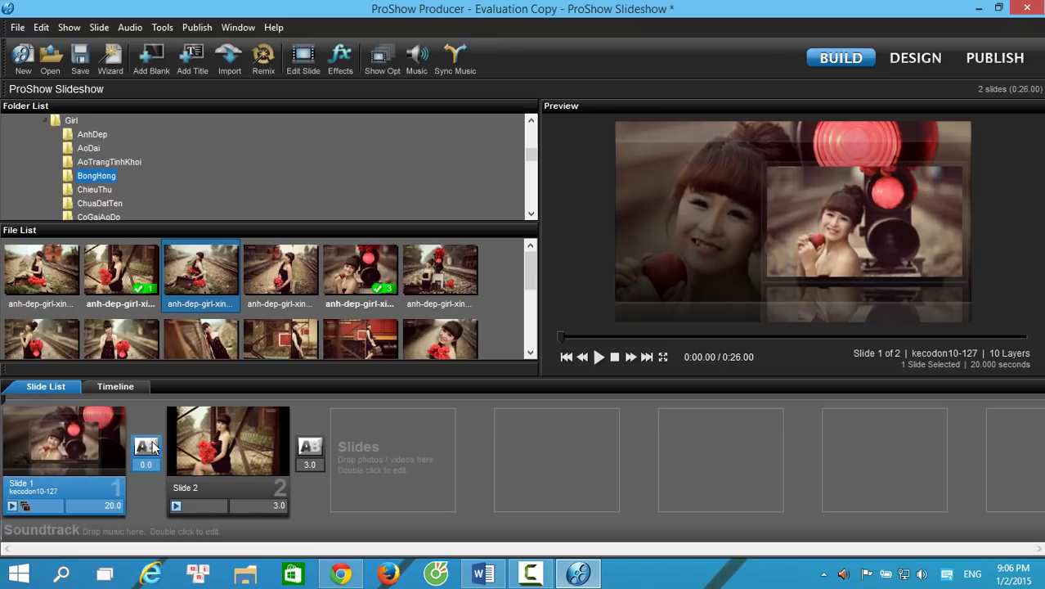
# View slide 2's style options, close them without changes, and delete slide 2 from the slide list
pyautogui.click(248, 451)
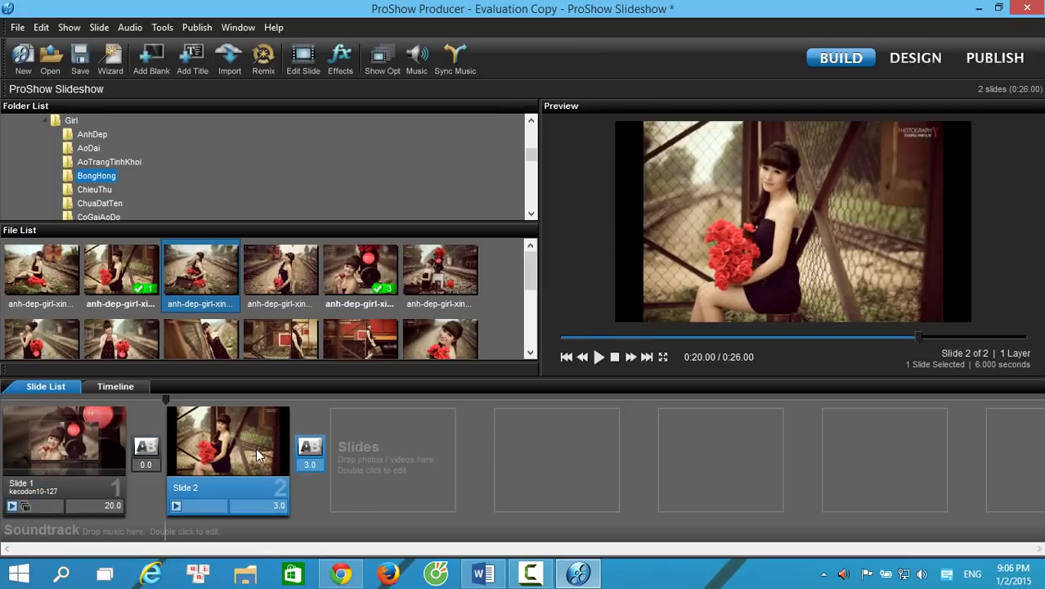
pyautogui.doubleClick(233, 446)
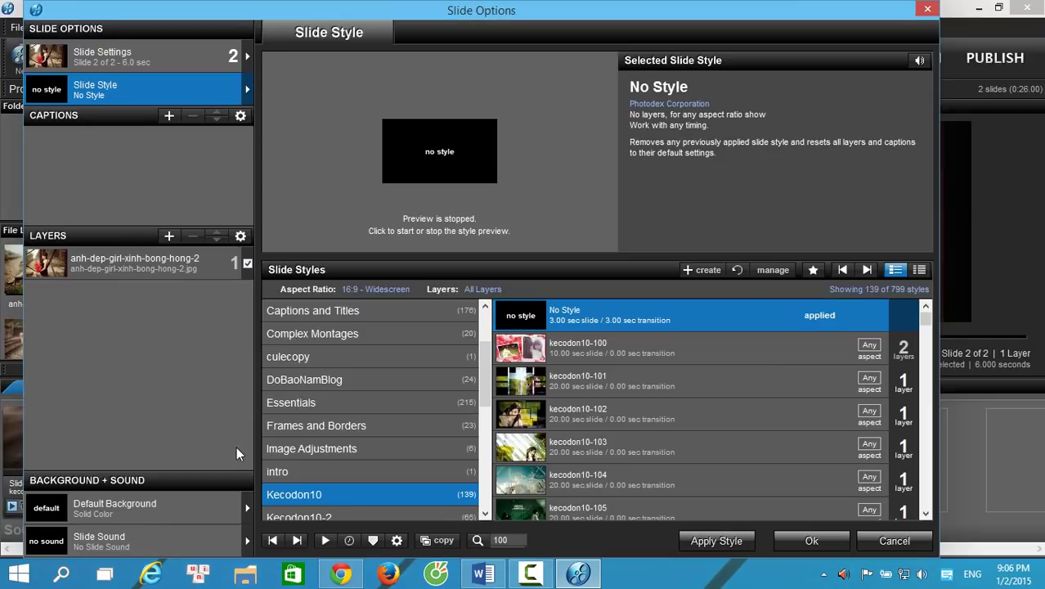
pyautogui.click(927, 9)
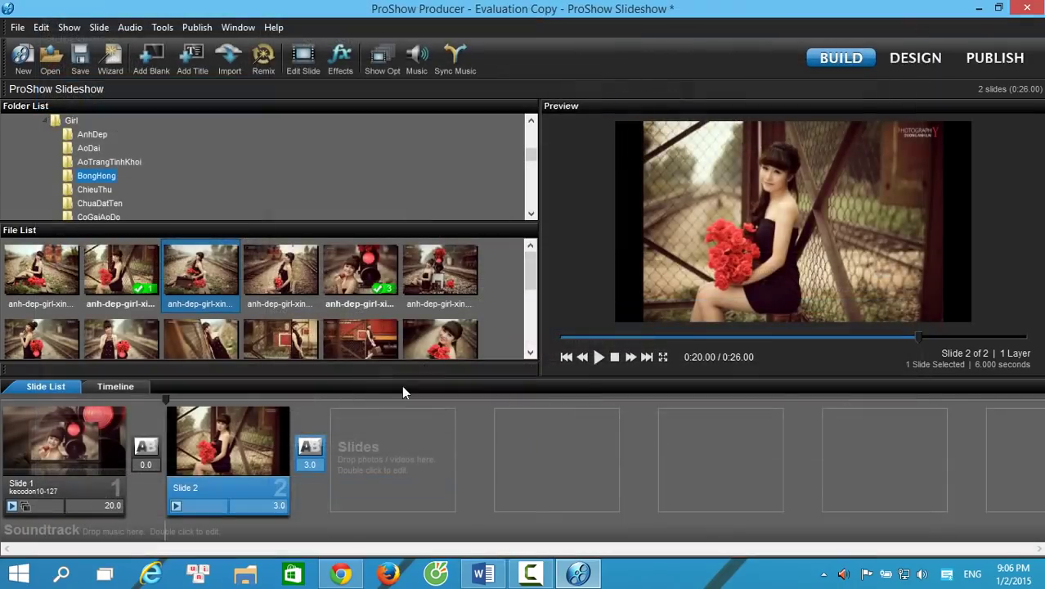
pyautogui.press('Delete')
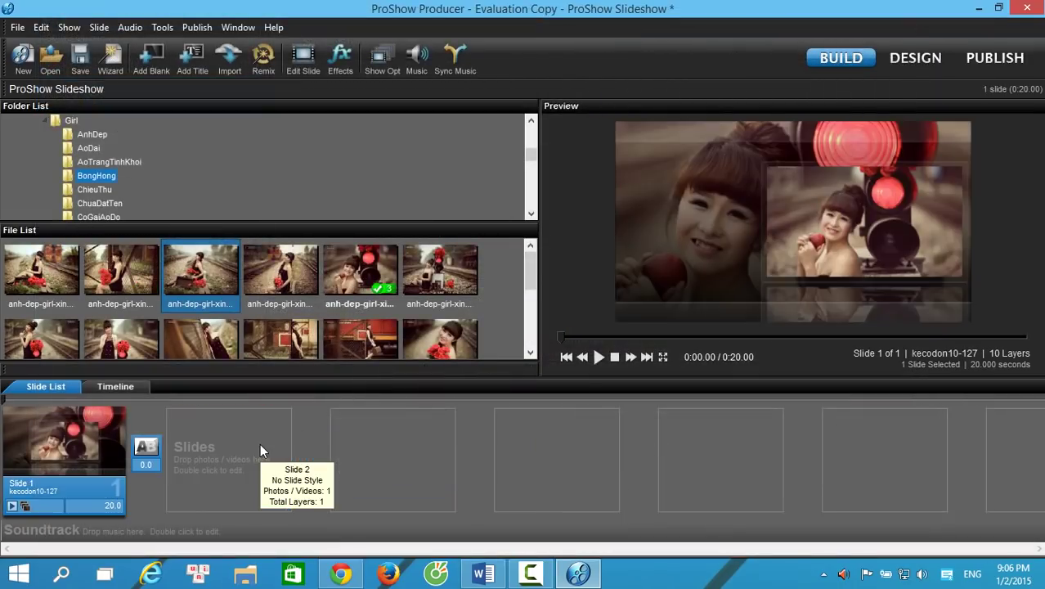
# Open the DaNgoai photo folder and add the photo of the girl with the doll as slide 2
pyautogui.click(531, 213)
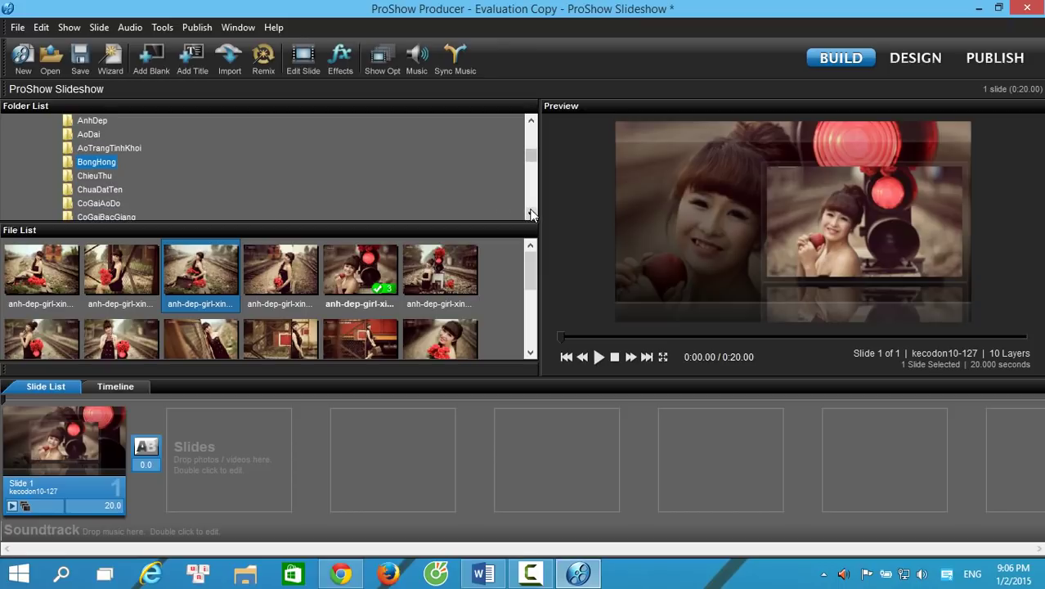
pyautogui.click(531, 213)
pyautogui.click(530, 214)
pyautogui.click(530, 213)
pyautogui.click(531, 213)
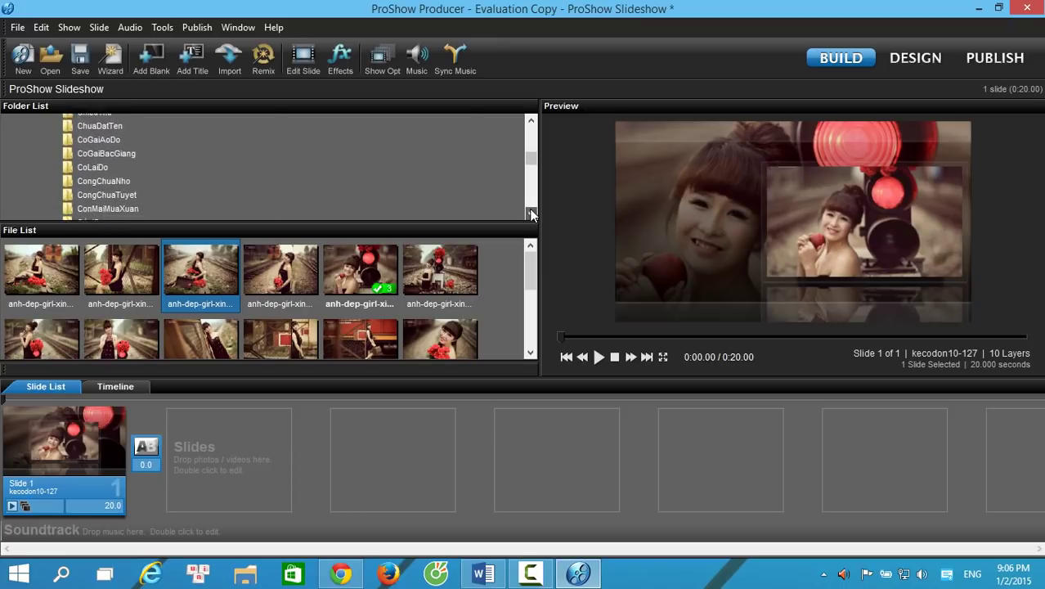
pyautogui.click(531, 213)
pyautogui.click(531, 213)
pyautogui.click(531, 213)
pyautogui.click(531, 213)
pyautogui.click(530, 213)
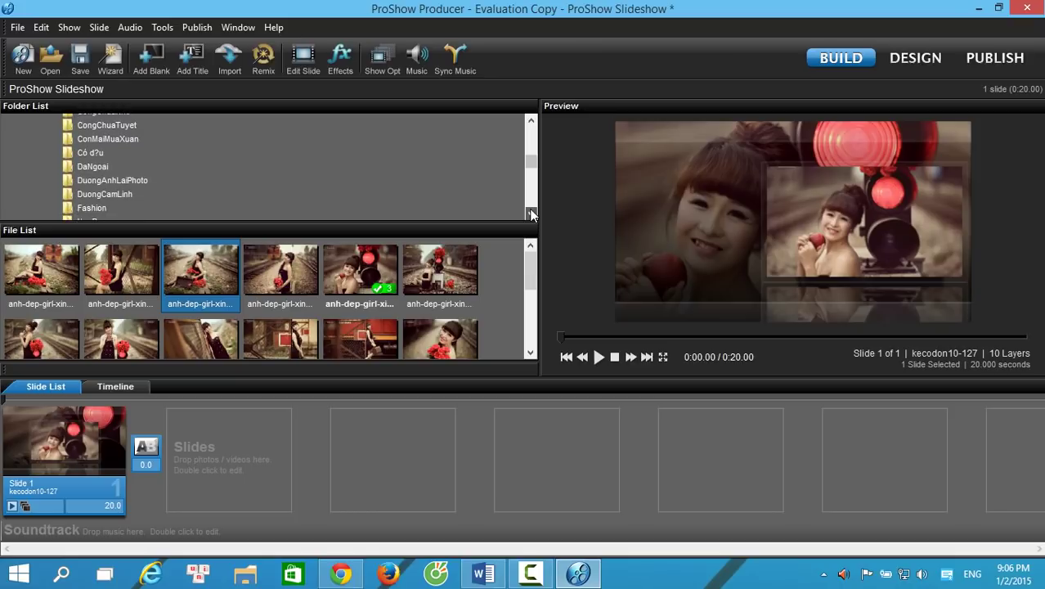
pyautogui.click(92, 162)
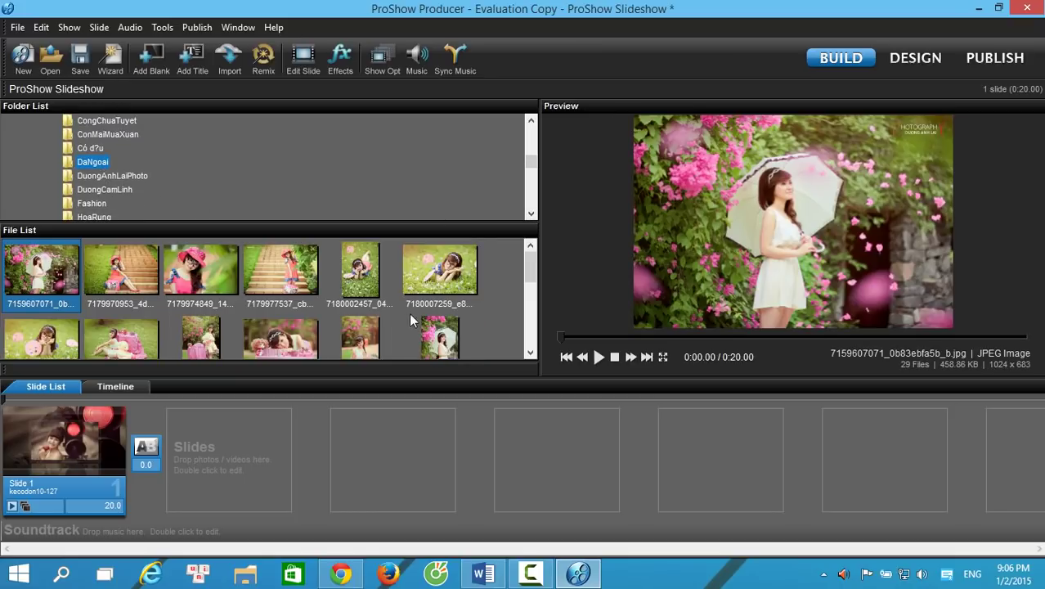
pyautogui.click(295, 335)
pyautogui.doubleClick(289, 328)
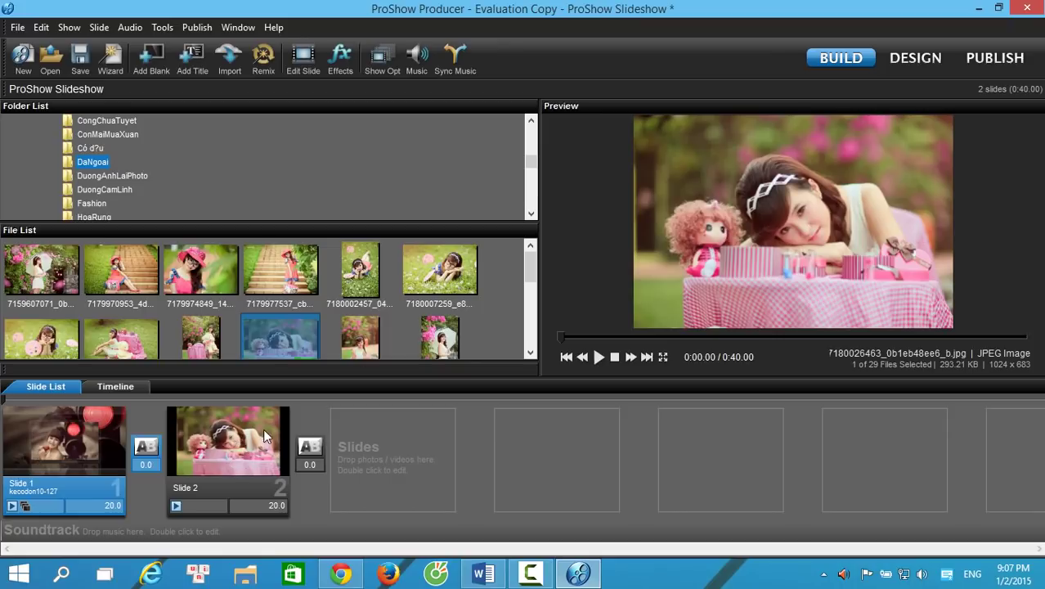
# Open slide 2's options, view its photo layer's settings, and return to the slide style options
pyautogui.doubleClick(224, 440)
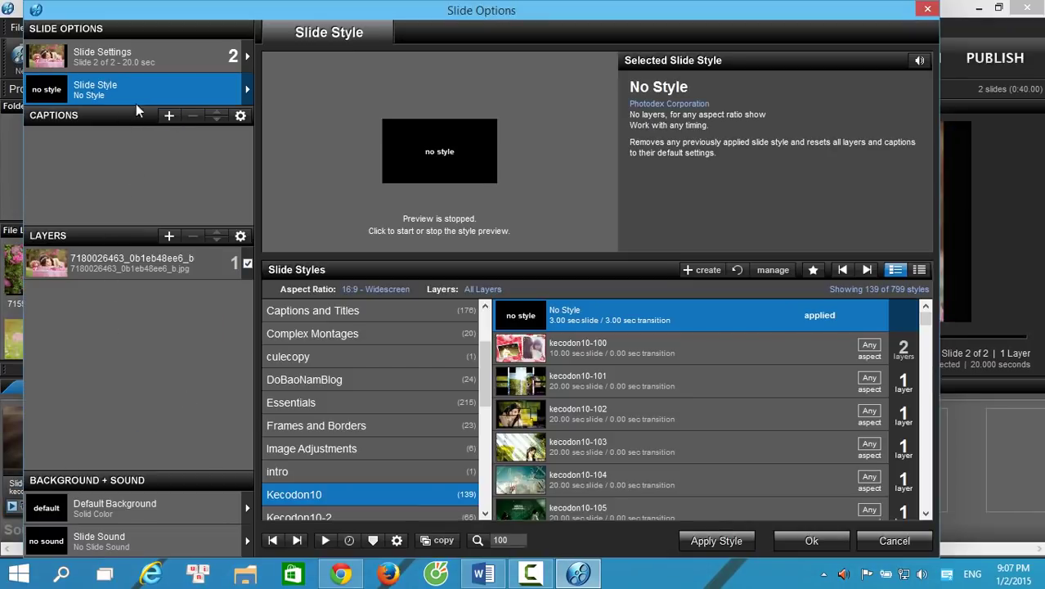
pyautogui.click(77, 258)
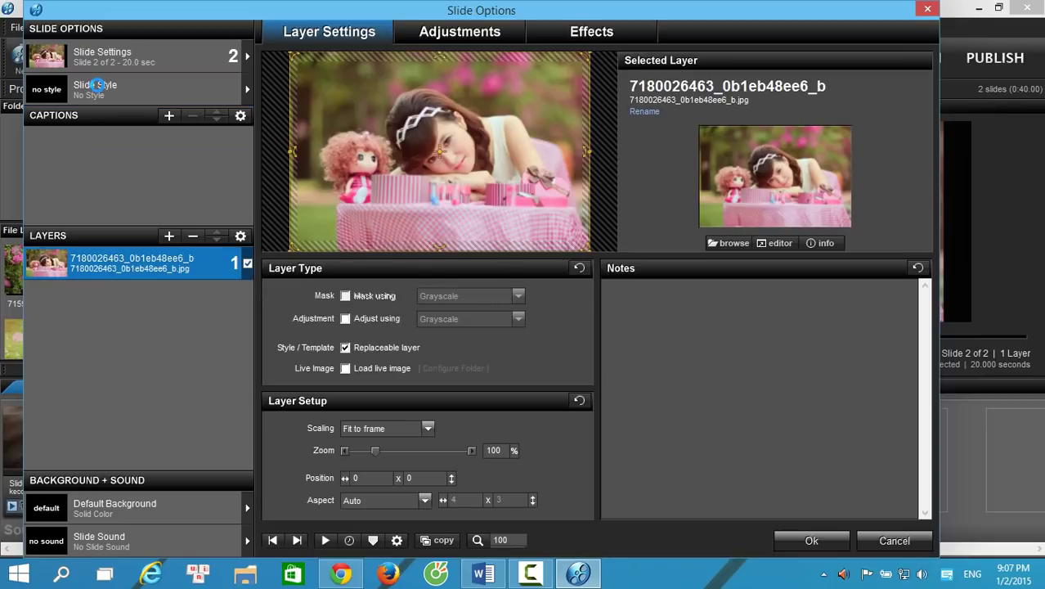
pyautogui.click(108, 90)
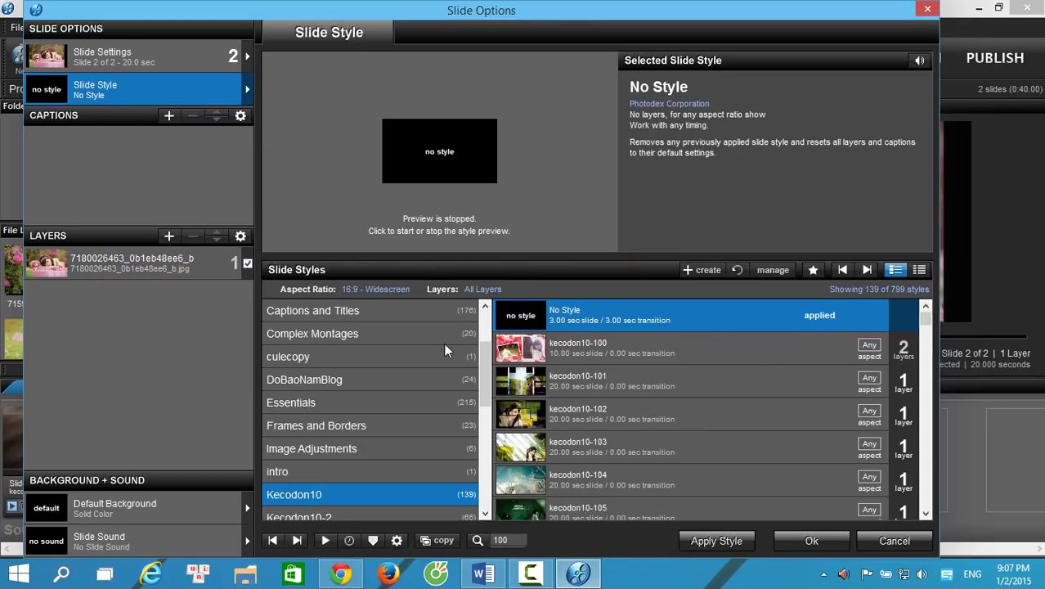
# Browse the slide style categories, including All Categories, Favorites, Basic Montages, Camera Flash Effects, Captions and Titles, Complex Montages and culecopy
pyautogui.moveTo(490, 361); pyautogui.dragTo(486, 325)
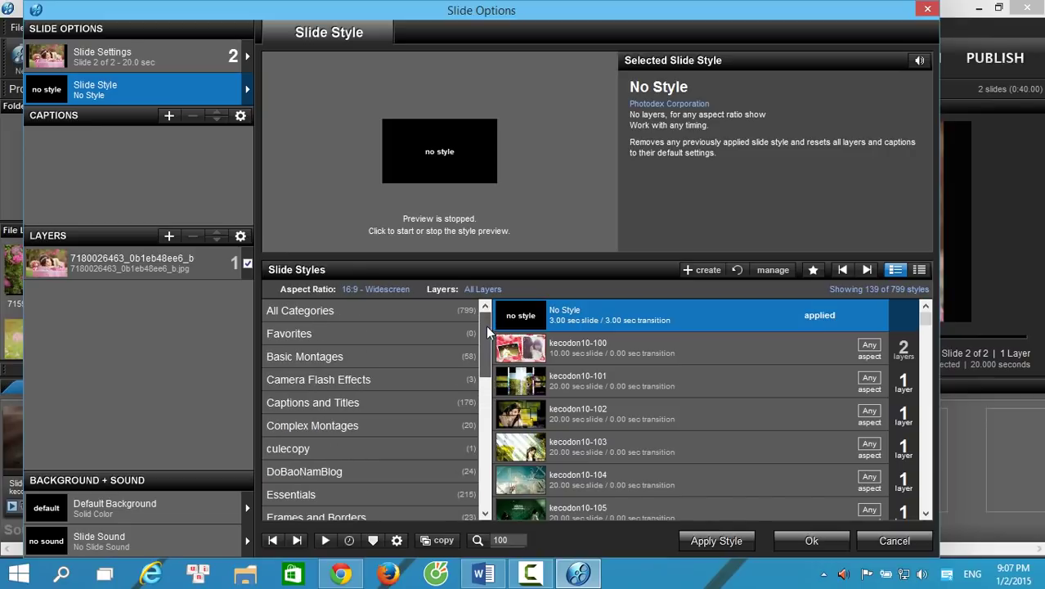
pyautogui.click(420, 310)
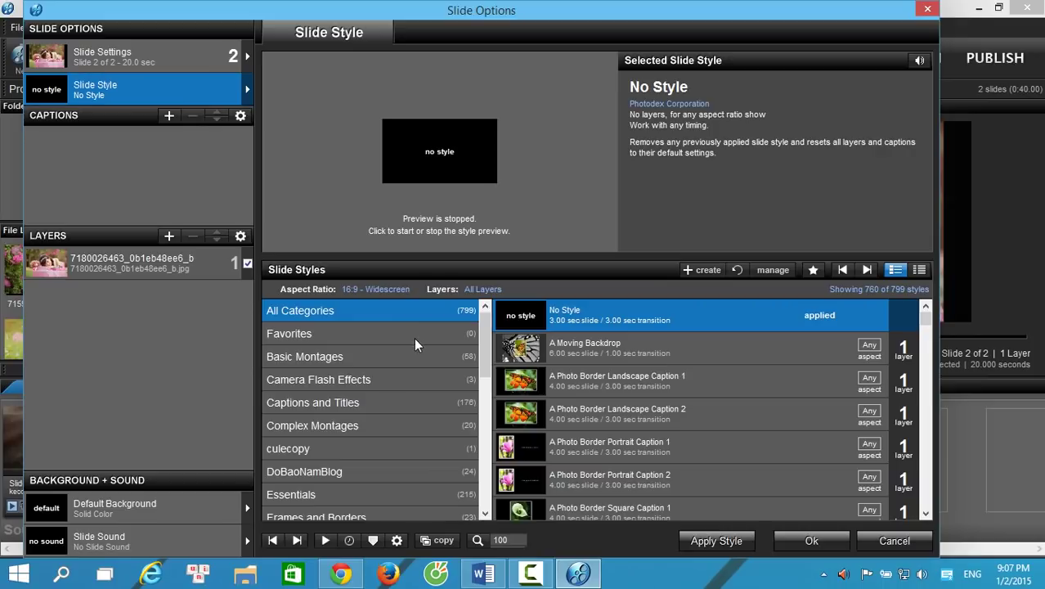
pyautogui.click(309, 334)
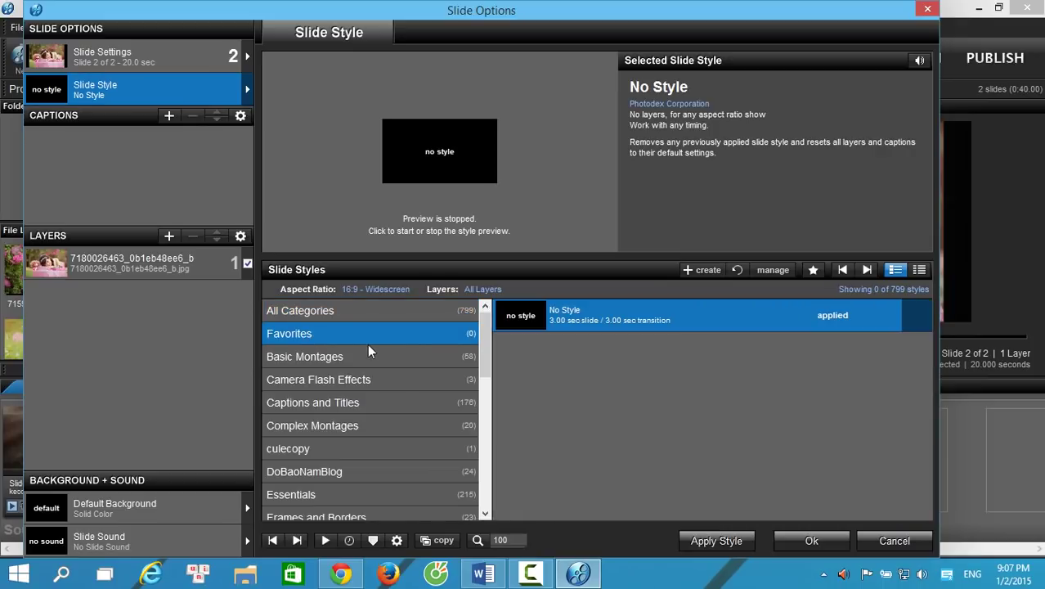
pyautogui.click(339, 357)
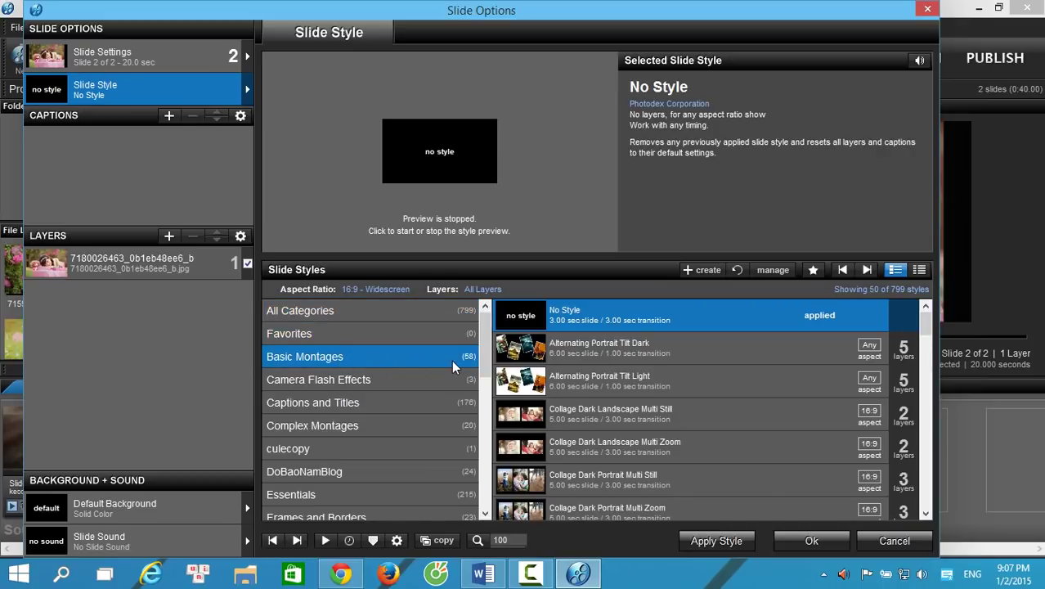
pyautogui.click(321, 378)
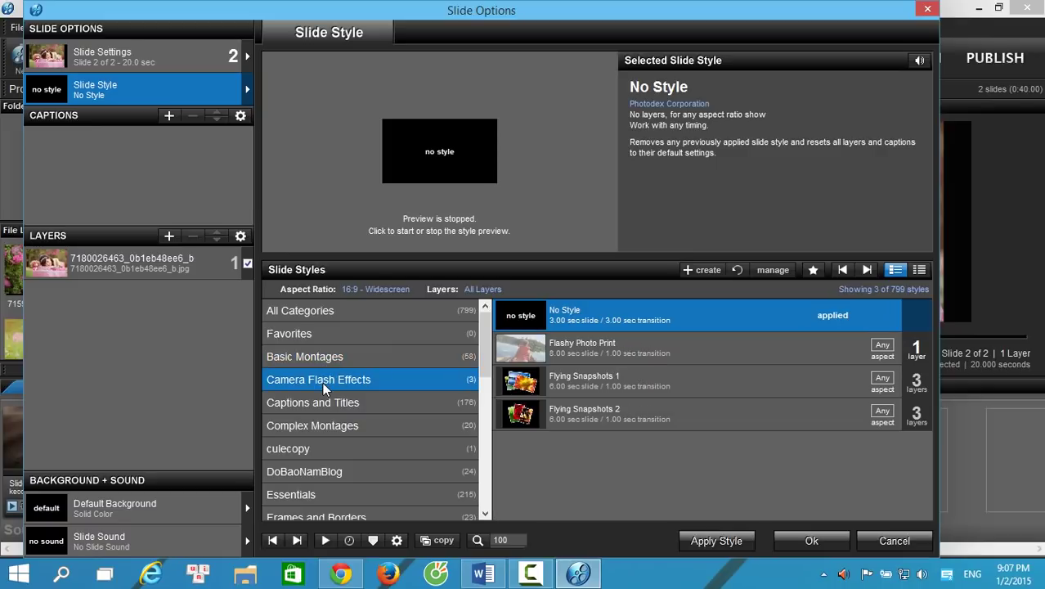
pyautogui.click(330, 404)
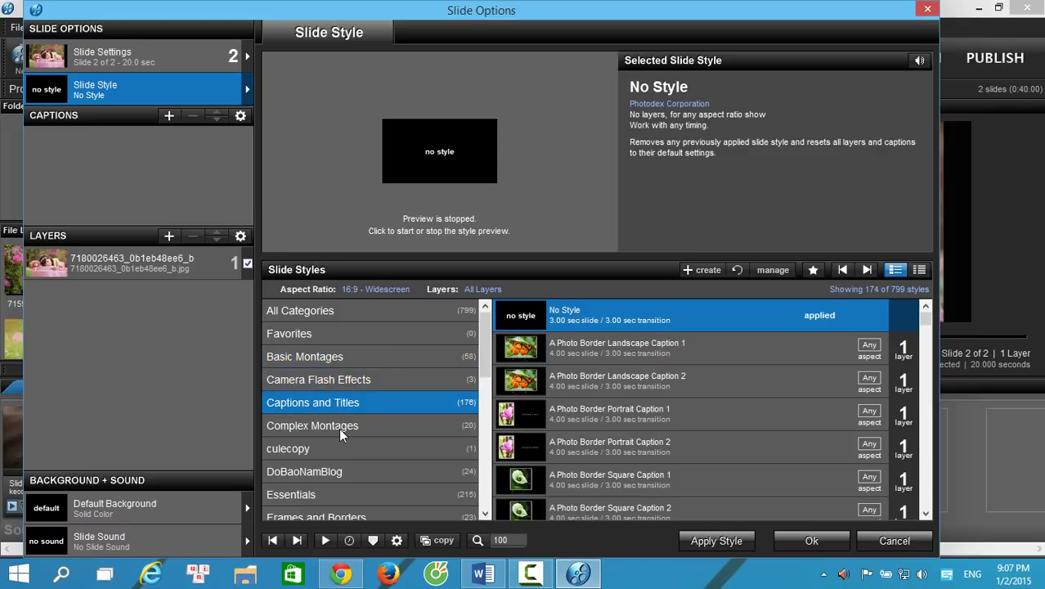
pyautogui.click(340, 427)
pyautogui.scroll(-1, 485, 379)
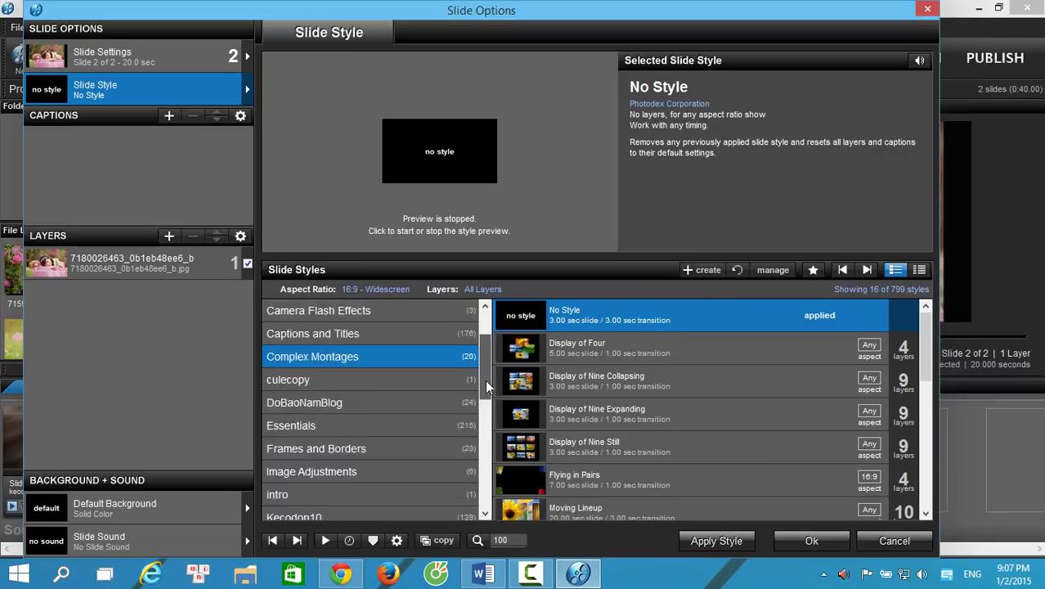
pyautogui.scroll(-1, 485, 384)
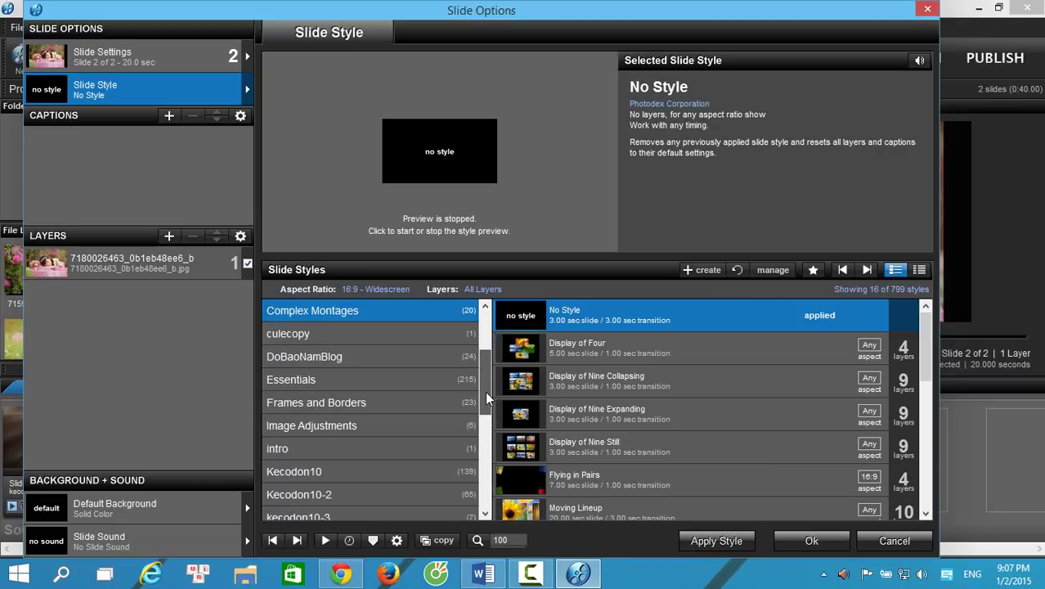
pyautogui.click(300, 339)
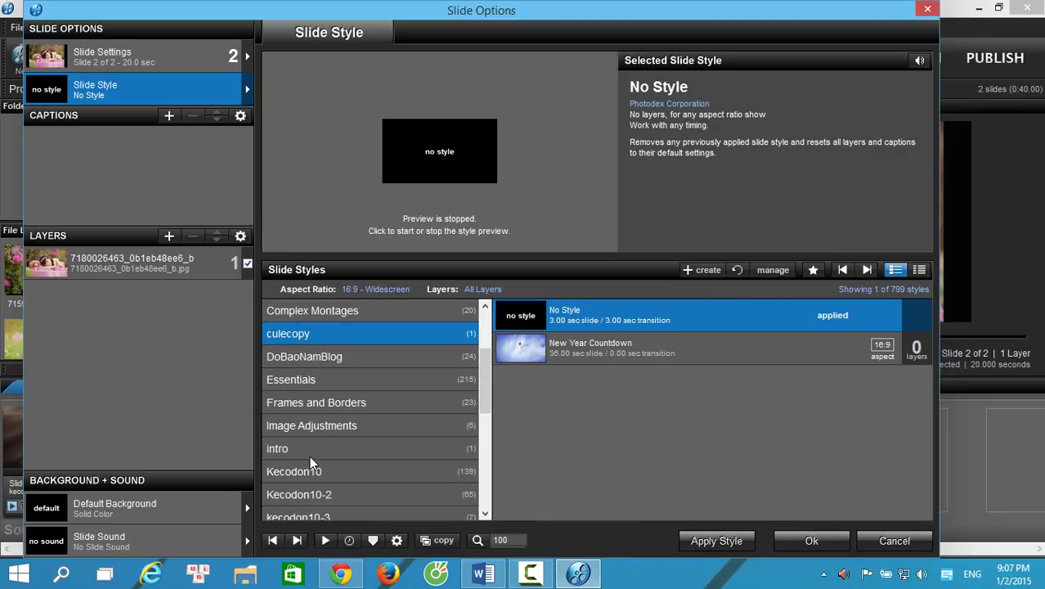
pyautogui.moveTo(487, 384); pyautogui.dragTo(492, 413)
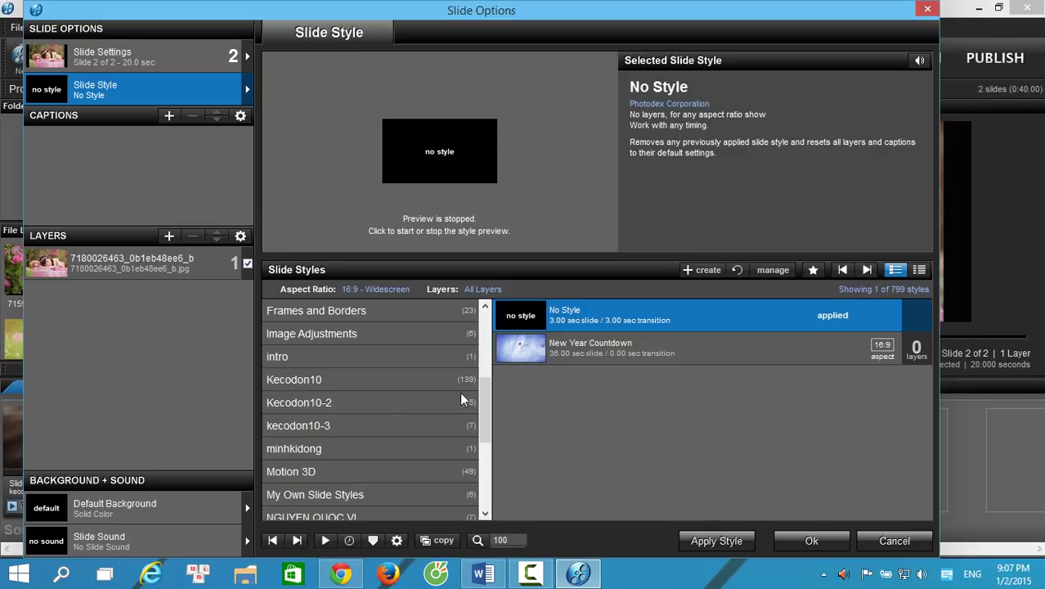
pyautogui.moveTo(487, 407); pyautogui.dragTo(487, 434)
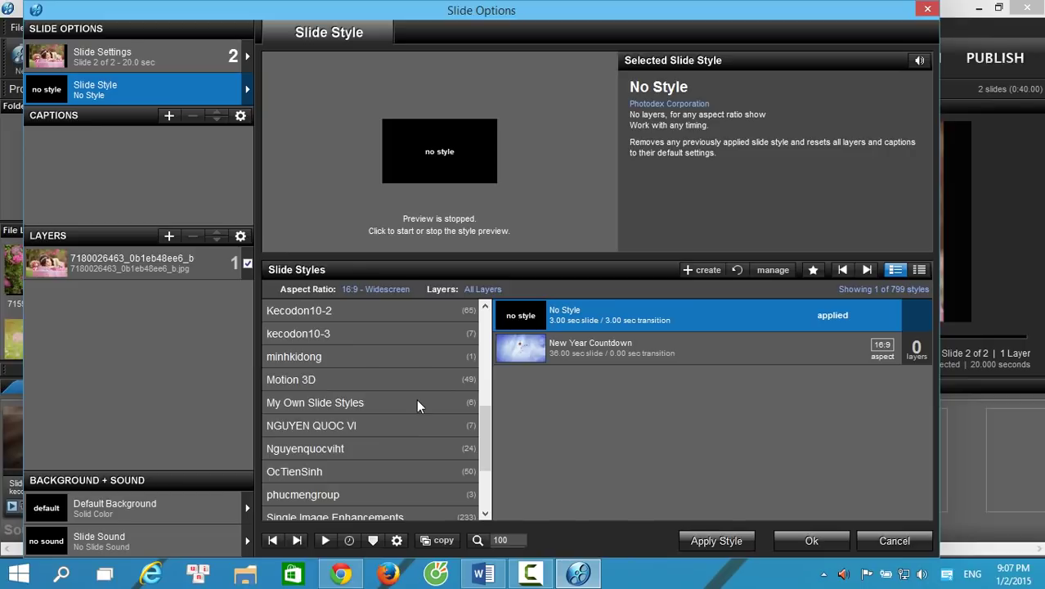
pyautogui.moveTo(482, 424); pyautogui.dragTo(490, 406)
# Apply the kecodon10-70 style from the Kecodon10 category to slide 2
pyautogui.click(356, 378)
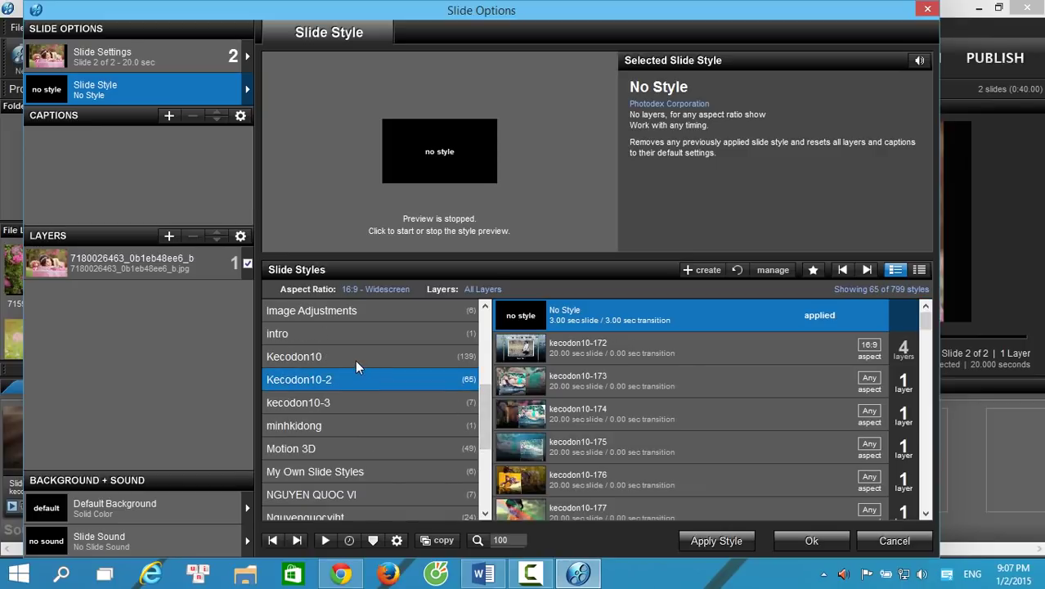
pyautogui.click(356, 360)
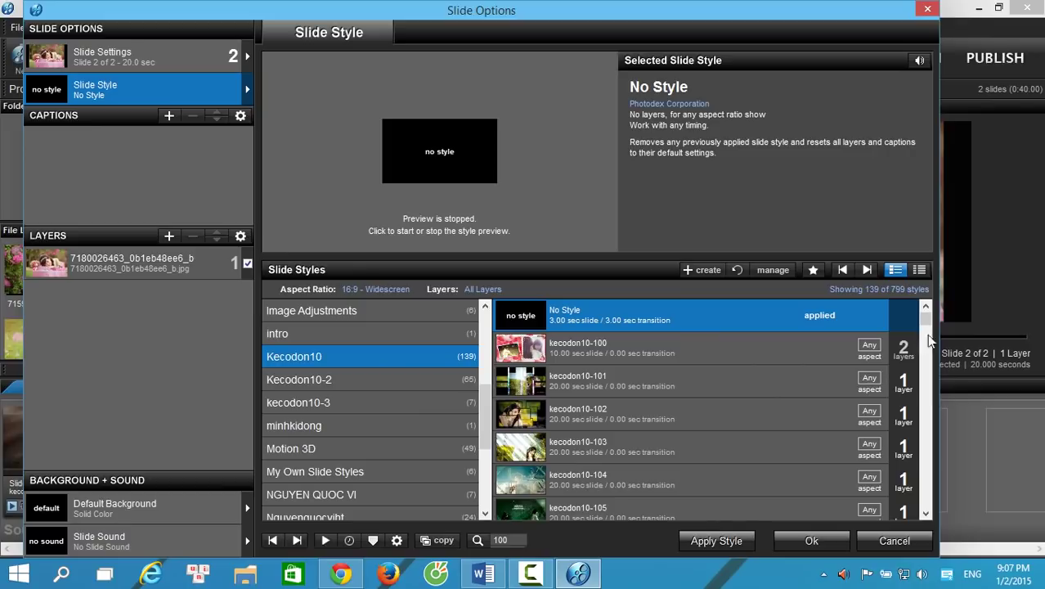
pyautogui.moveTo(931, 326); pyautogui.dragTo(913, 462)
pyautogui.click(584, 452)
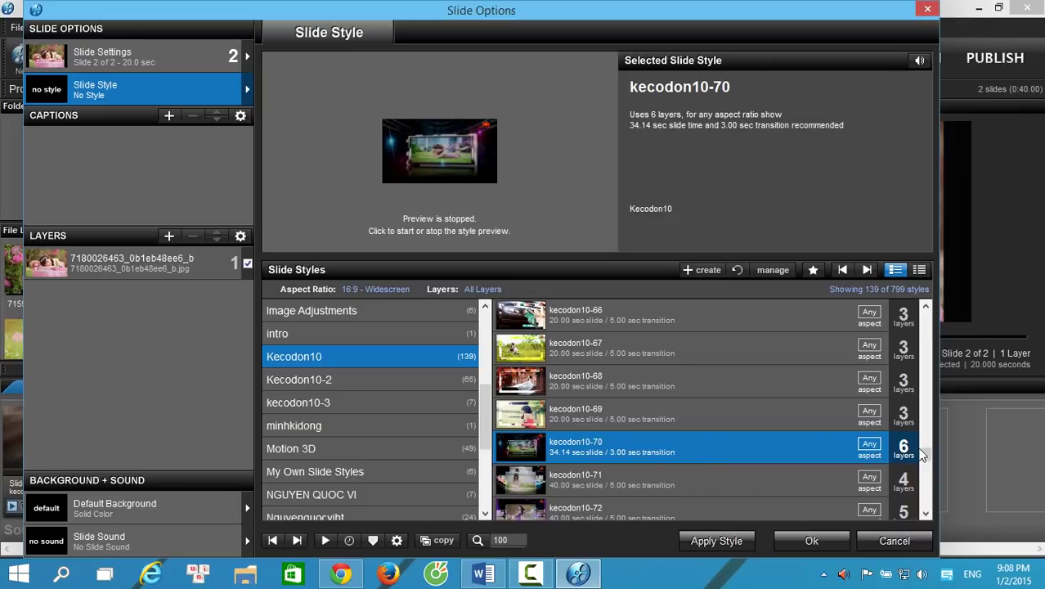
pyautogui.click(719, 541)
pyautogui.click(535, 340)
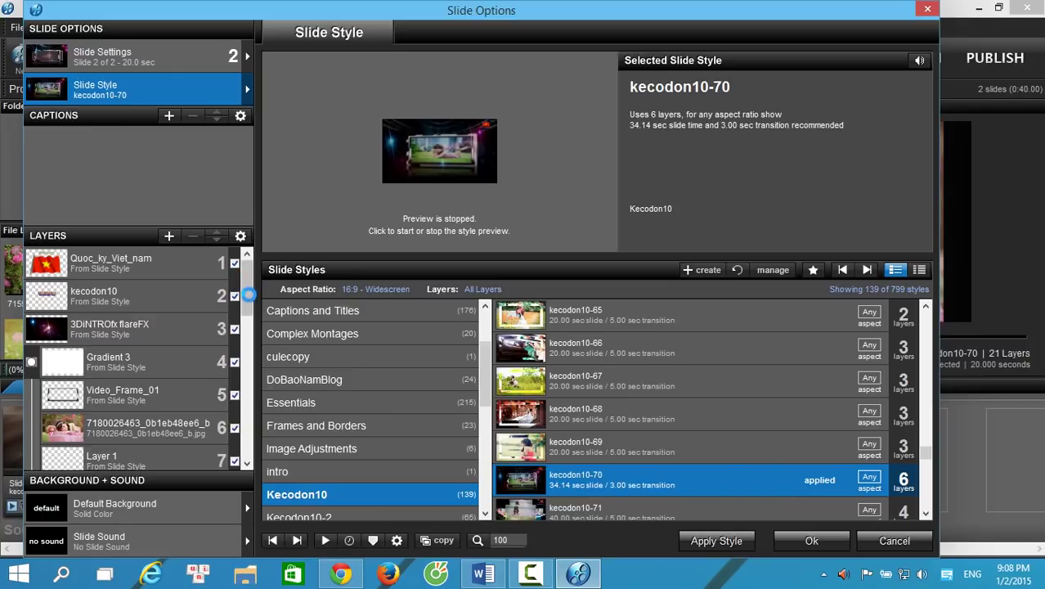
# Hide the Quoc_ky_Viet_nam and kecodon10 layers of slide 2
pyautogui.scroll(-2, 248, 296)
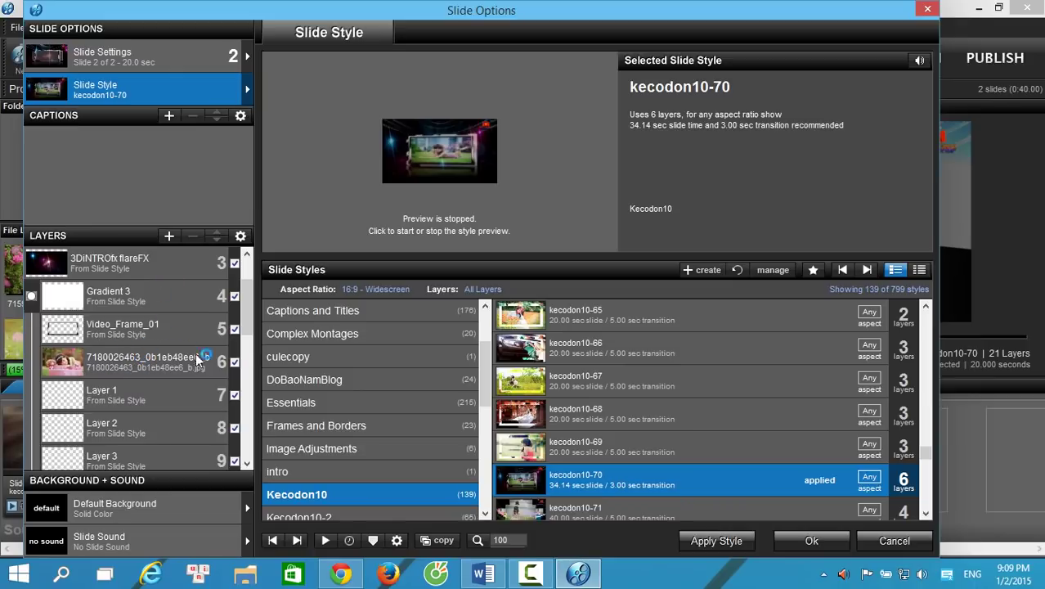
pyautogui.scroll(-3, 255, 303)
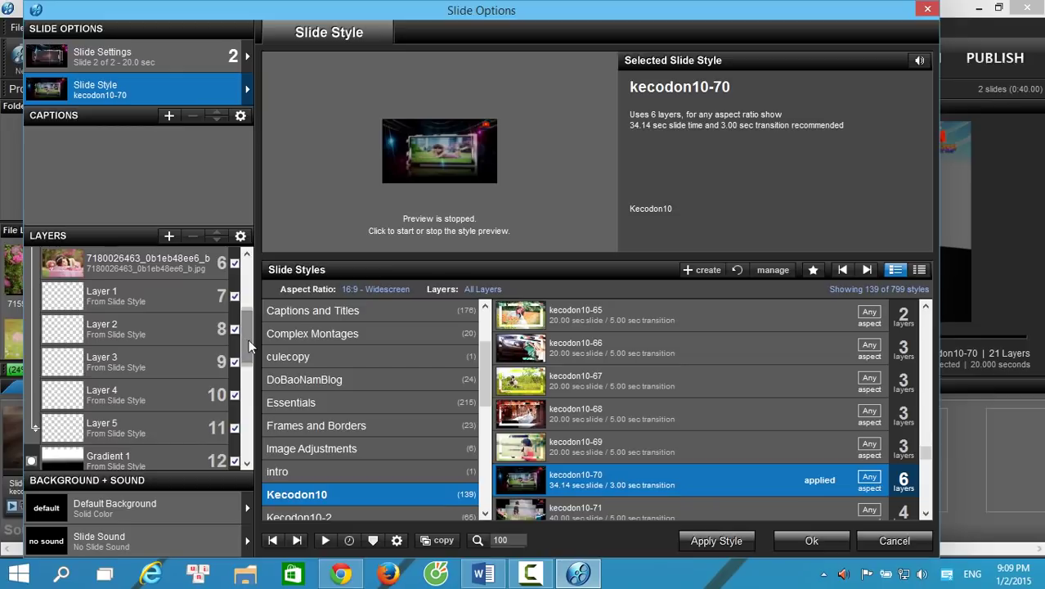
pyautogui.scroll(5, 255, 294)
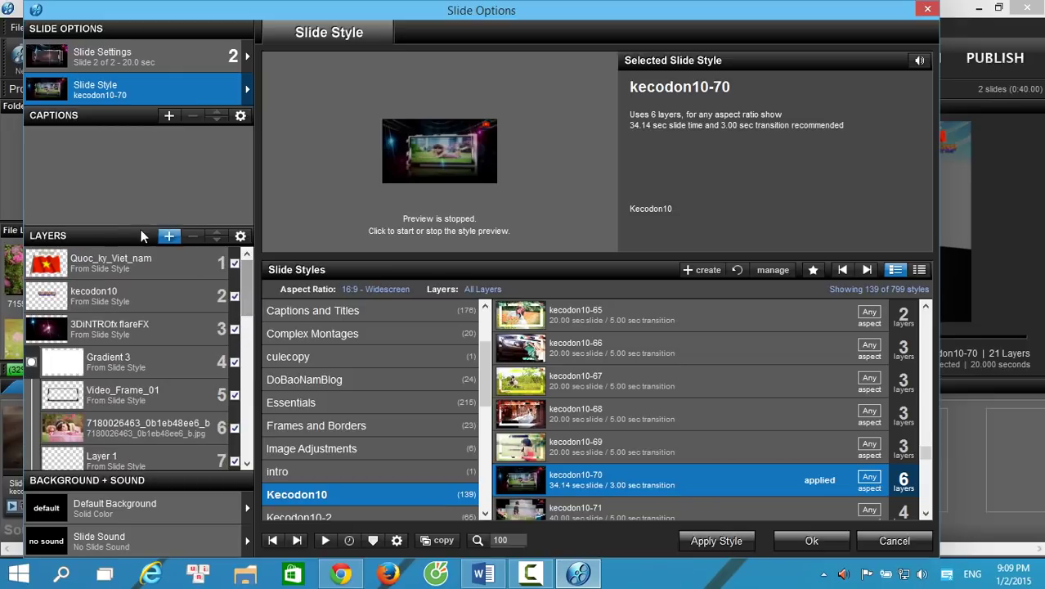
pyautogui.click(120, 254)
pyautogui.click(118, 296)
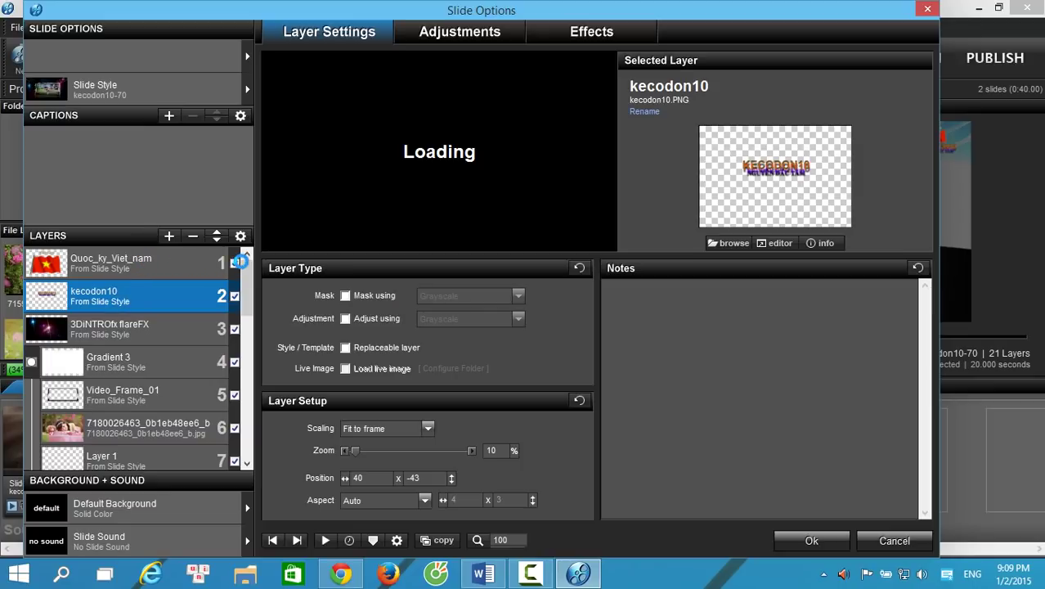
pyautogui.click(187, 268)
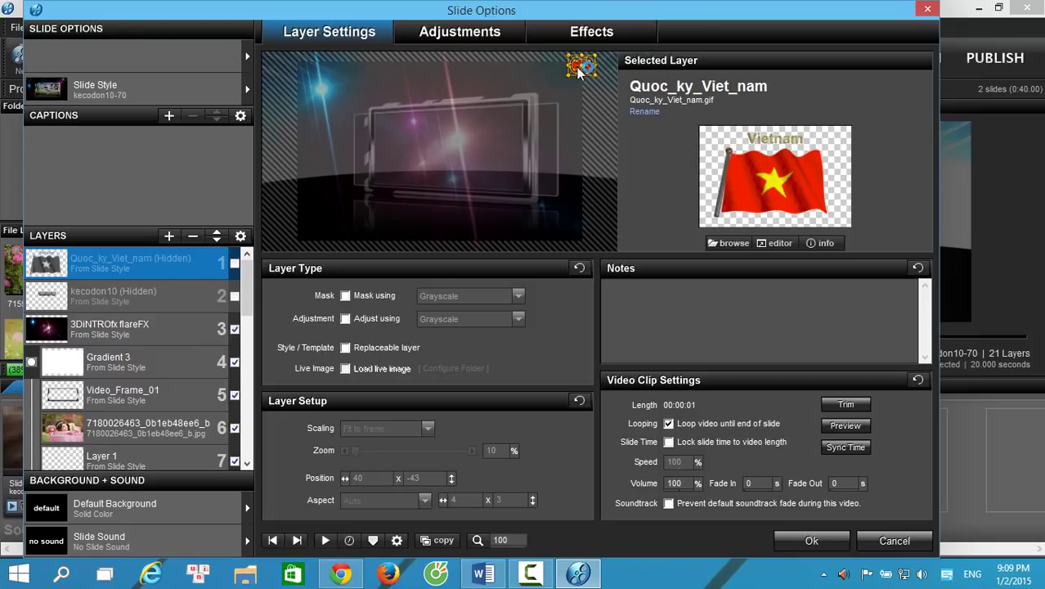
pyautogui.click(235, 265)
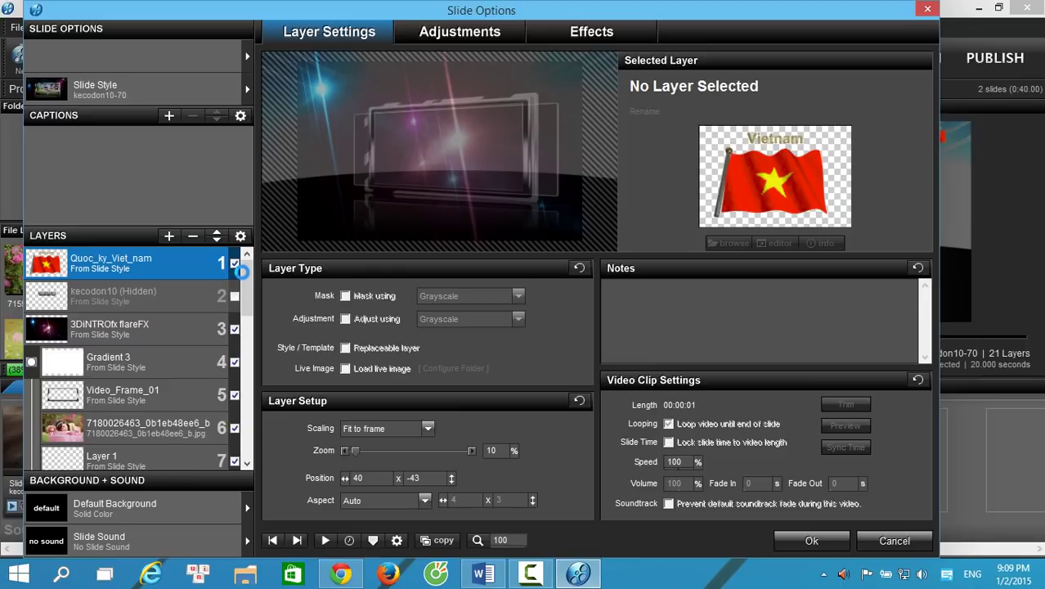
pyautogui.click(235, 264)
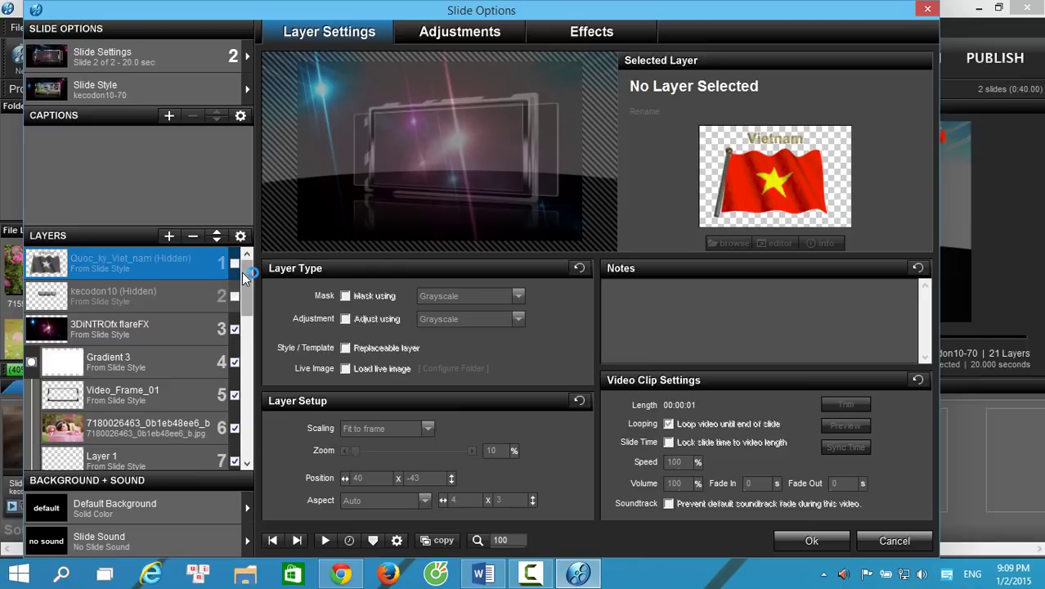
# Examine slide 2's photo layer and the empty Layer 1 and Layer 2 placeholders beneath it
pyautogui.scroll(-3, 240, 310)
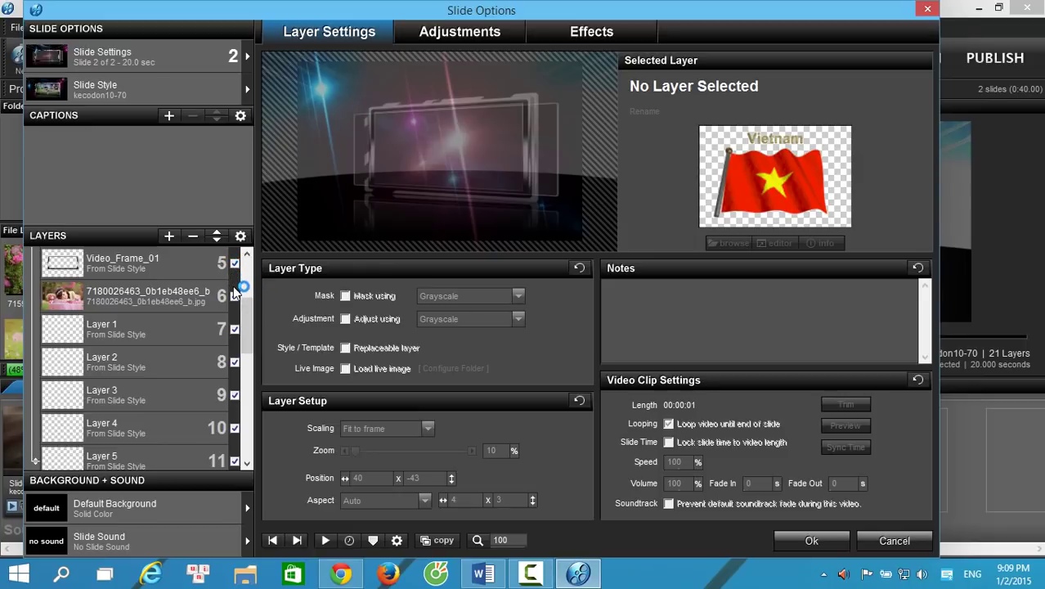
pyautogui.click(125, 293)
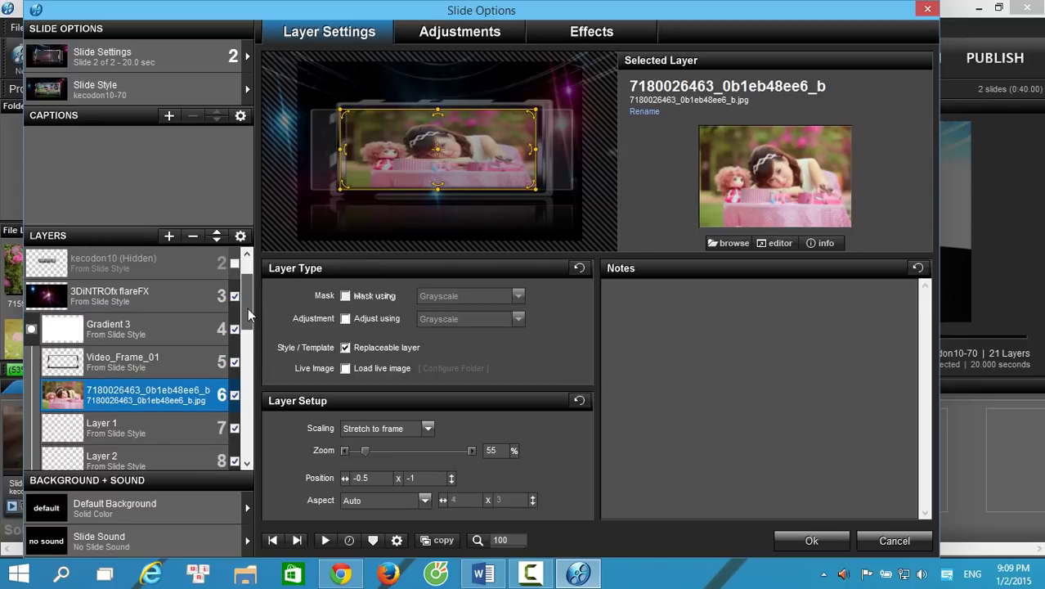
pyautogui.scroll(-1, 245, 324)
pyautogui.scroll(-1, 246, 325)
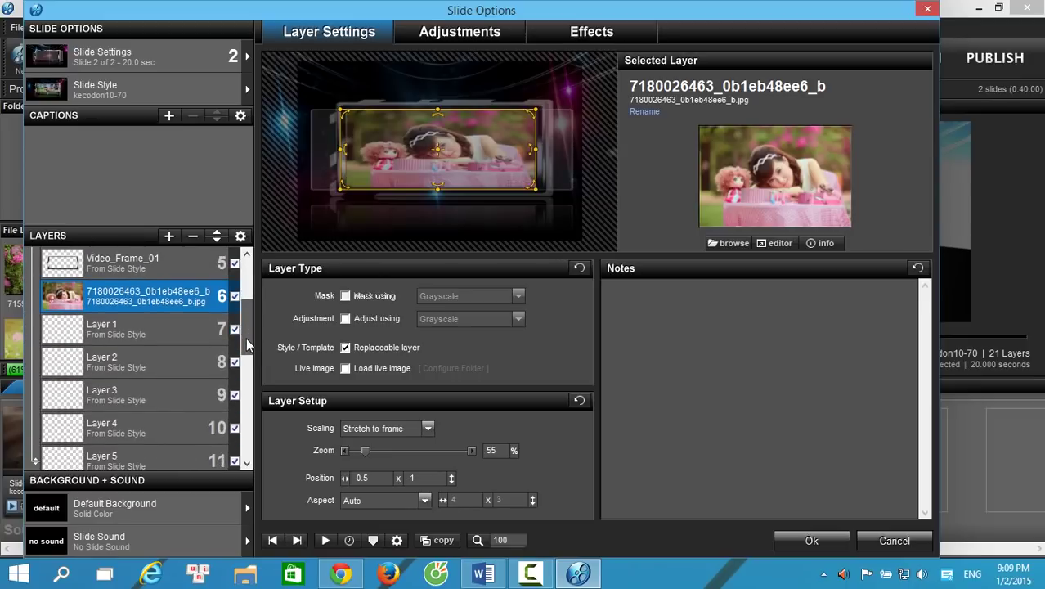
pyautogui.click(112, 343)
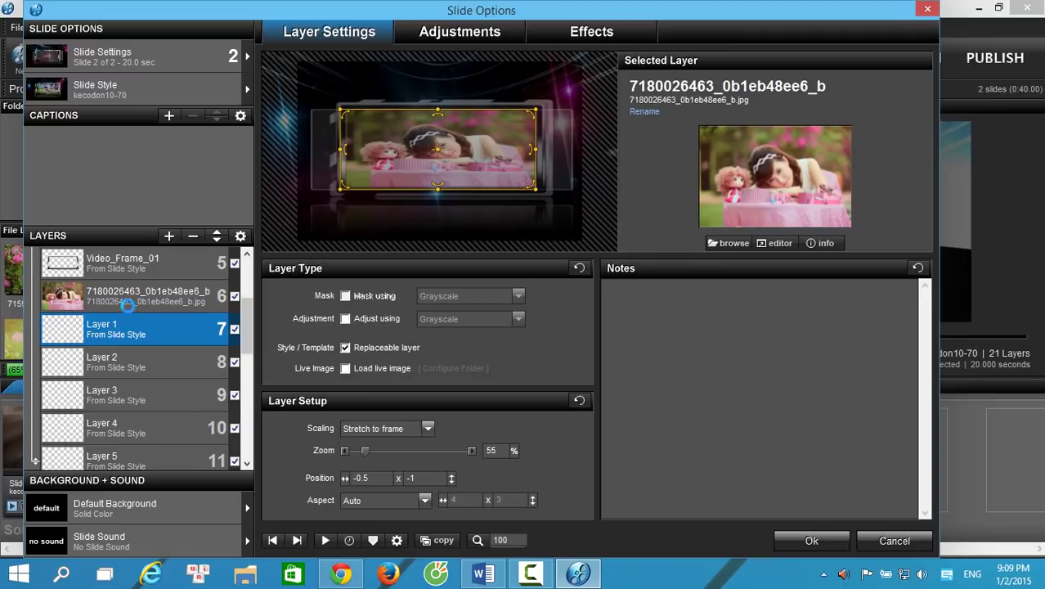
pyautogui.click(98, 357)
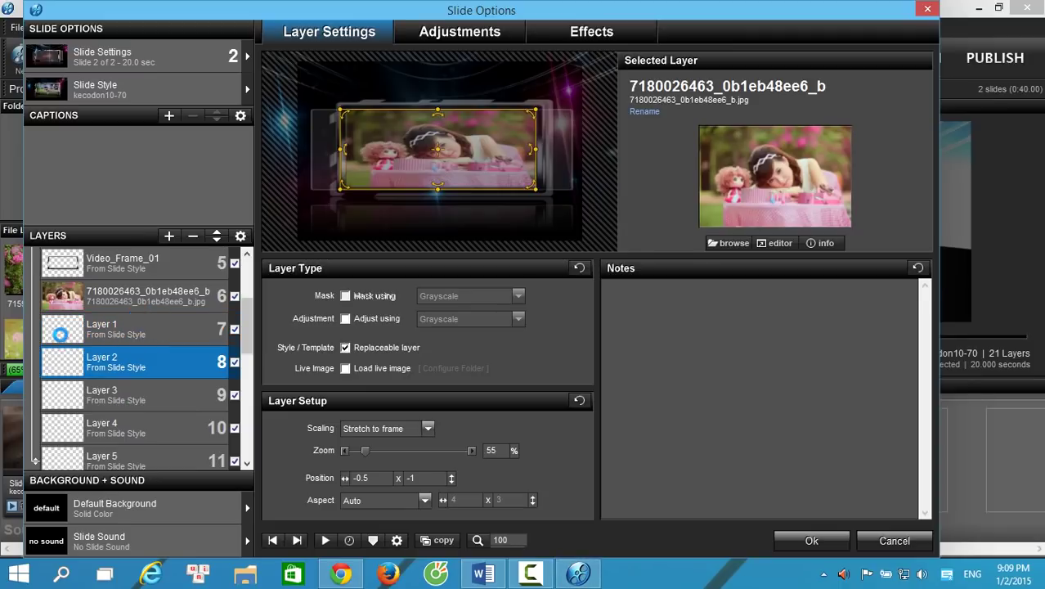
pyautogui.click(104, 325)
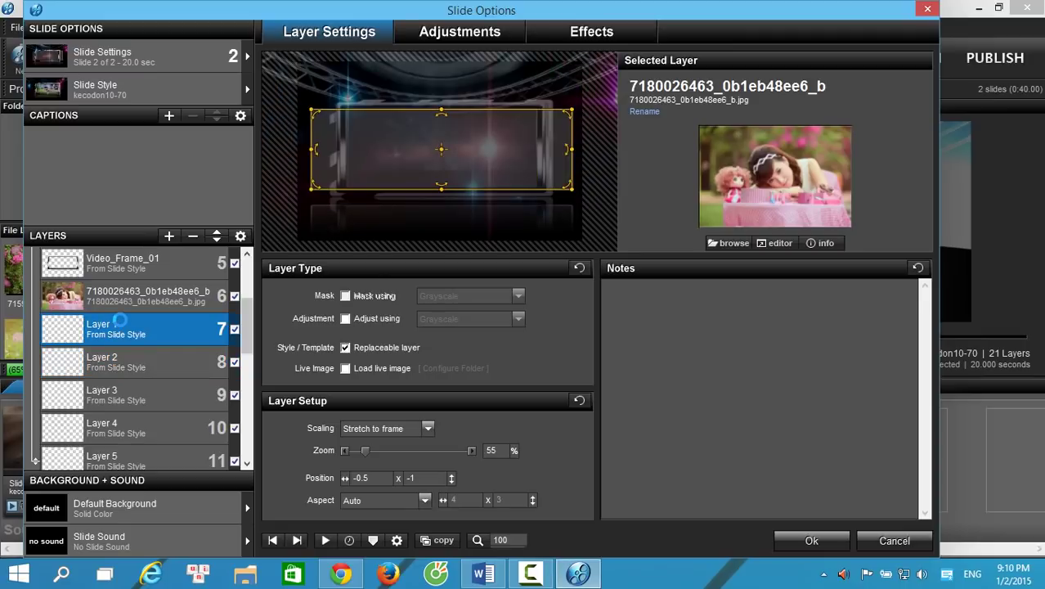
# Fill the empty Layer 1 of slide 2 with anh-dep-girl-xinh-viet-nam-tong-hop-01.jpg from the XinhTongHop folder
pyautogui.rightClick(120, 320)
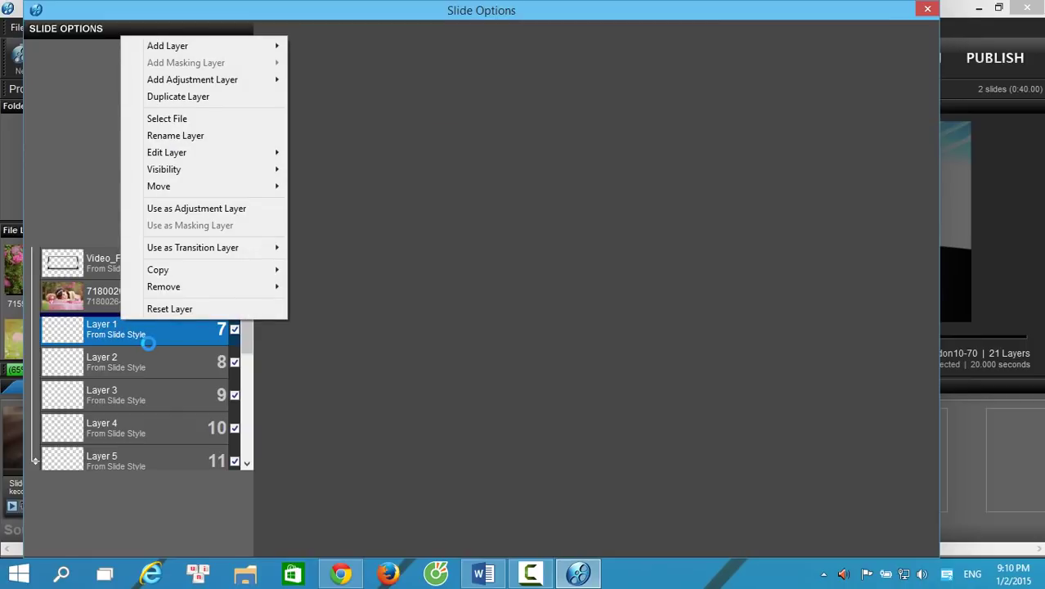
pyautogui.click(149, 343)
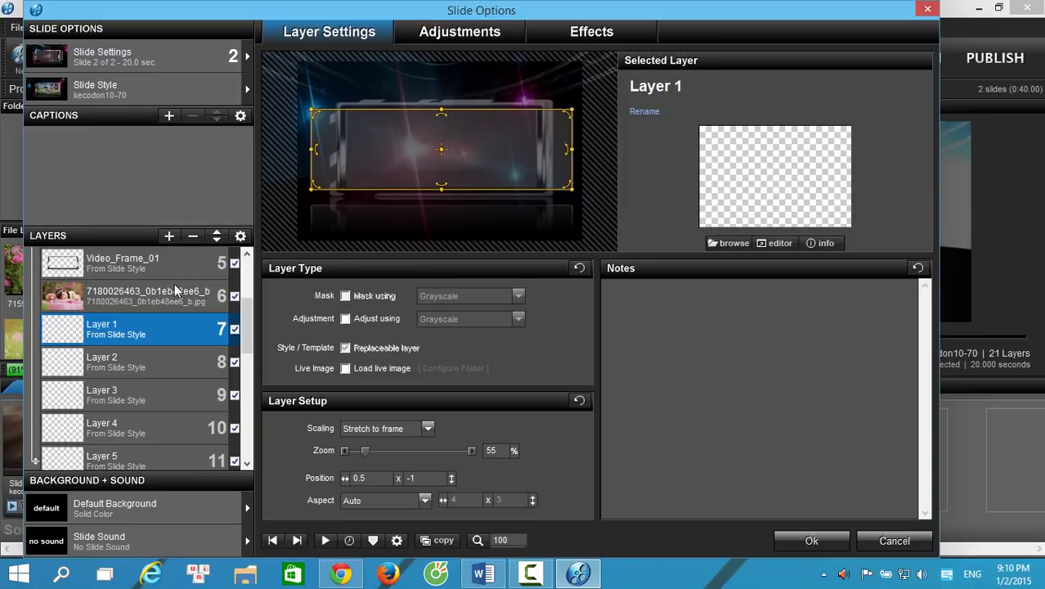
pyautogui.rightClick(83, 330)
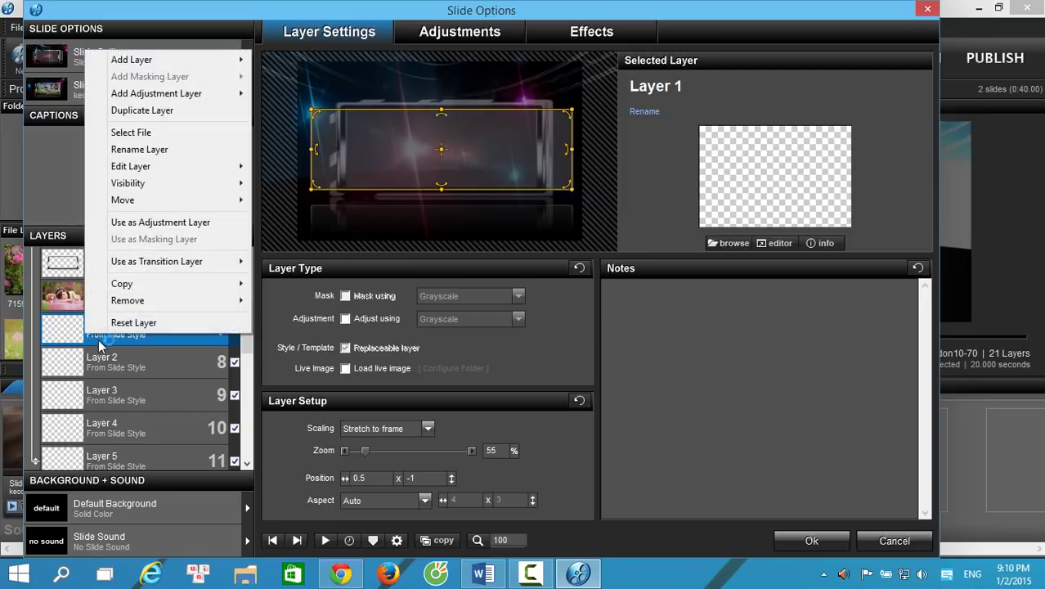
pyautogui.click(144, 133)
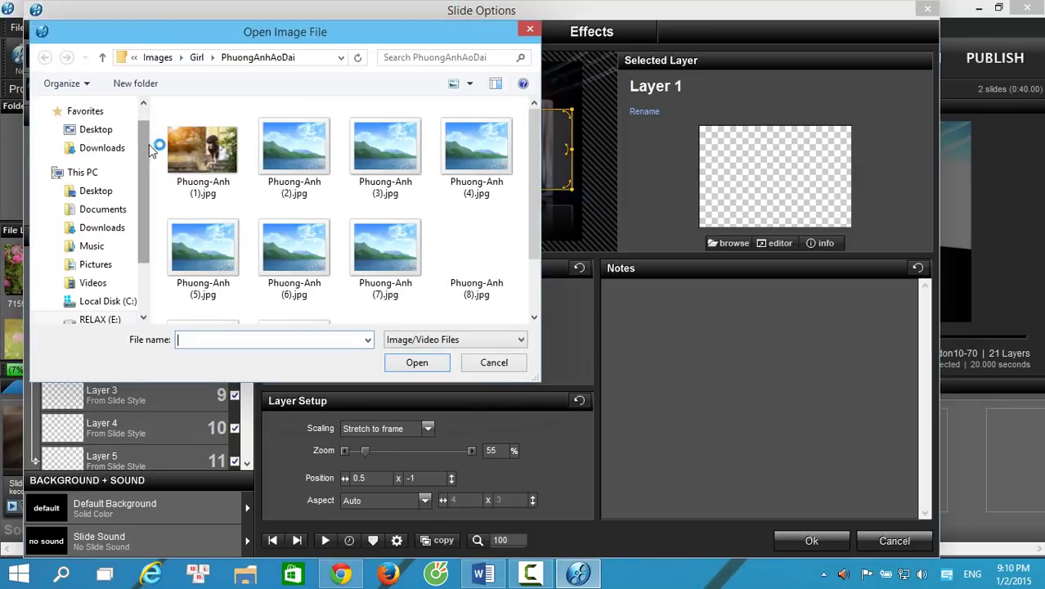
pyautogui.click(199, 58)
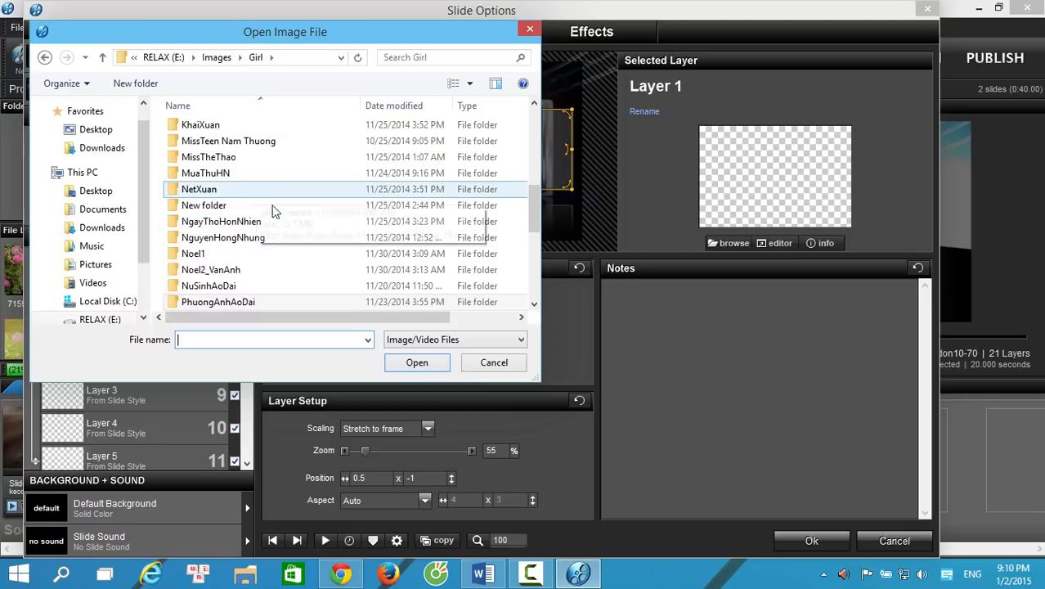
pyautogui.moveTo(537, 202); pyautogui.dragTo(541, 263)
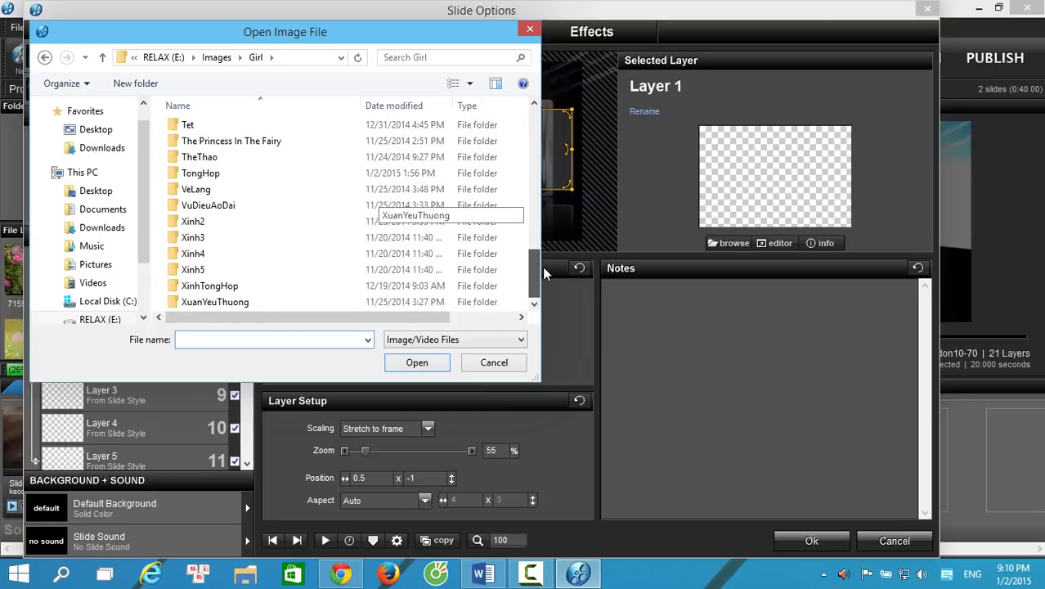
pyautogui.doubleClick(210, 292)
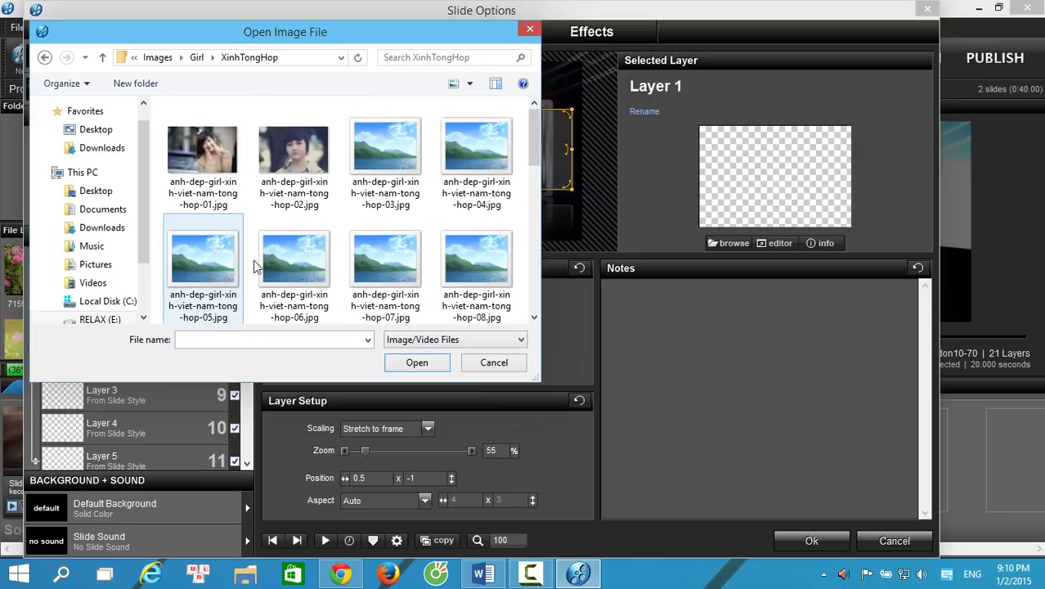
pyautogui.click(221, 150)
pyautogui.doubleClick(221, 149)
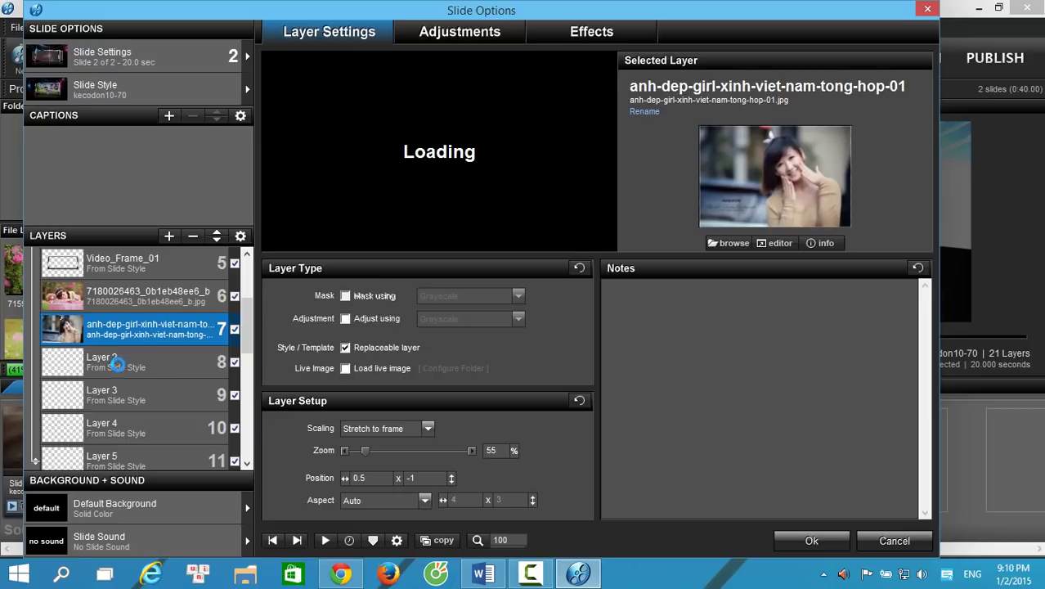
# Fill the empty Layer 2 with the image anh-dep-girl-xinh-viet-nam-tong-hop-02.jpg
pyautogui.click(114, 366)
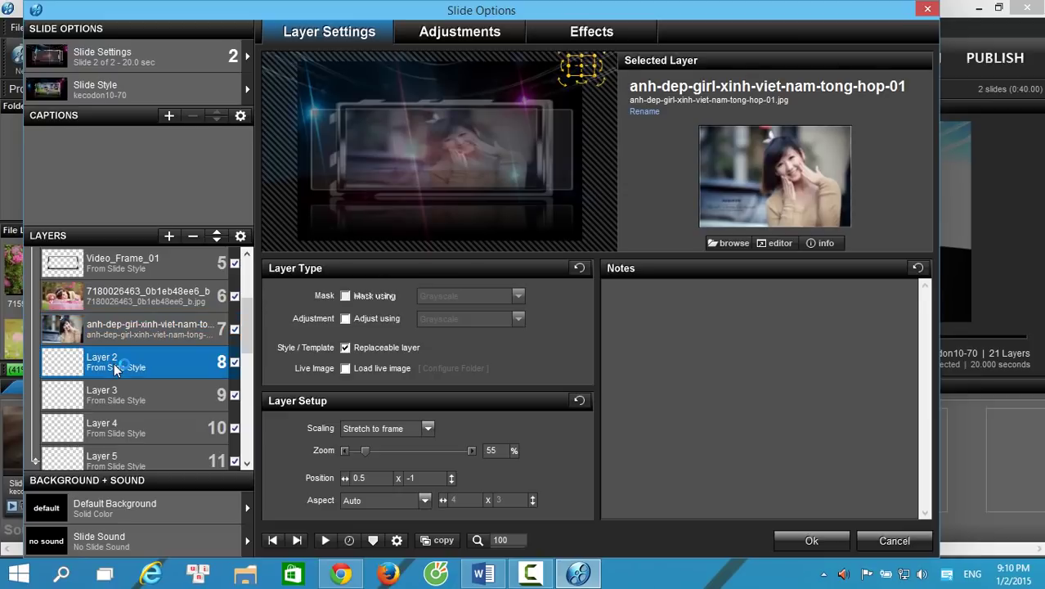
pyautogui.rightClick(139, 251)
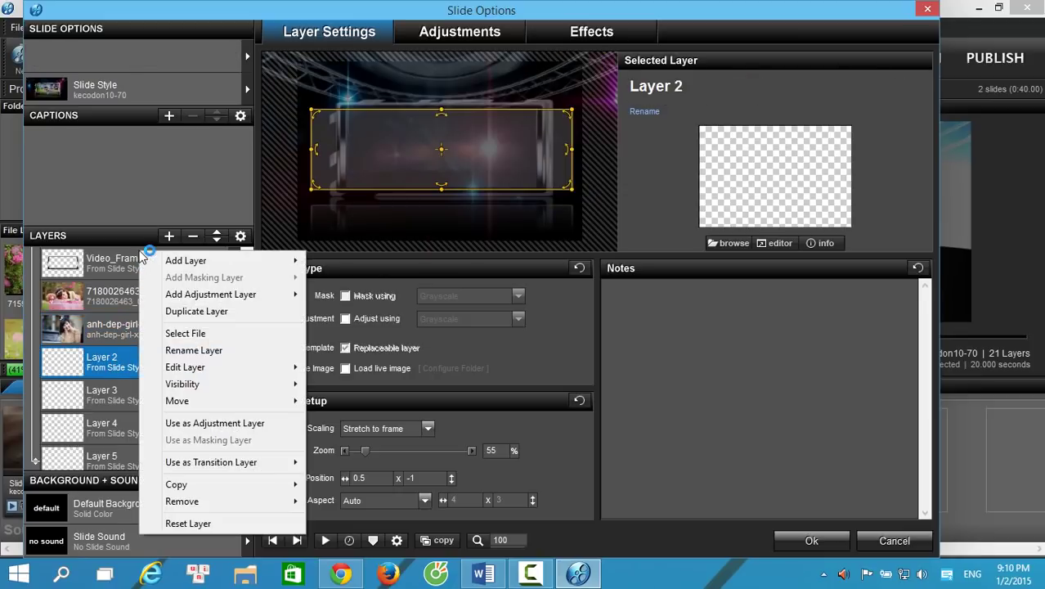
pyautogui.click(184, 334)
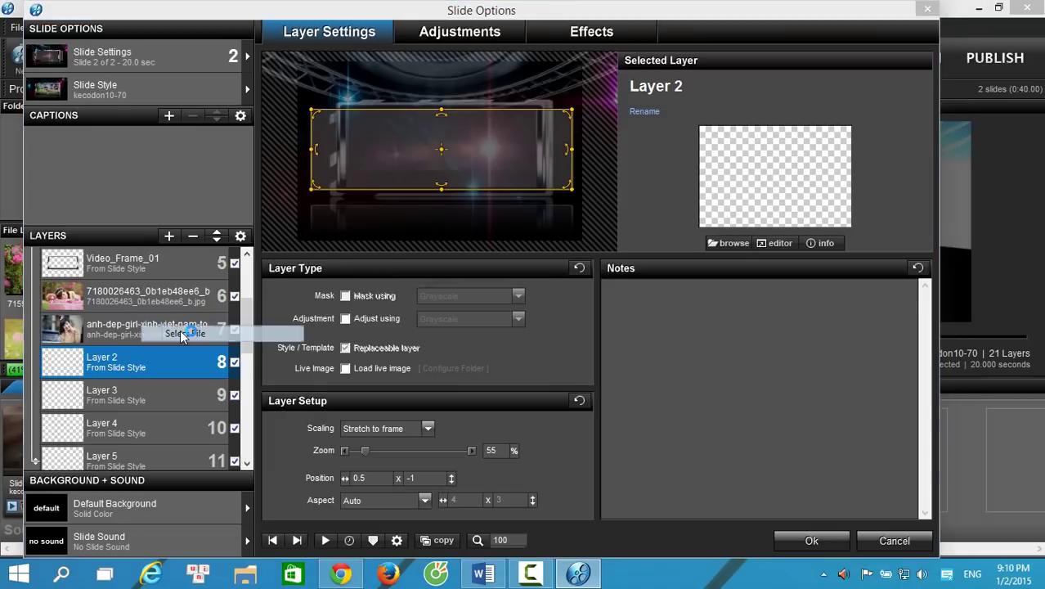
pyautogui.doubleClick(307, 137)
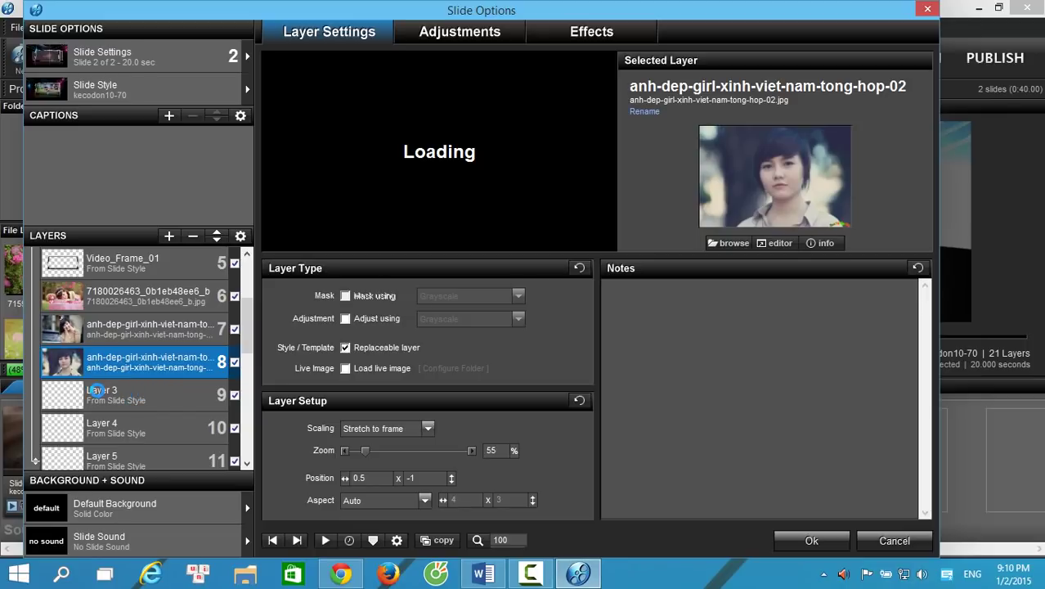
# Fill the empty Layer 3 with anh-dep-girl-xinh-tu-nhien-01.jpg from the DuongAnhLaiPhoto folder inside Girl
pyautogui.click(96, 392)
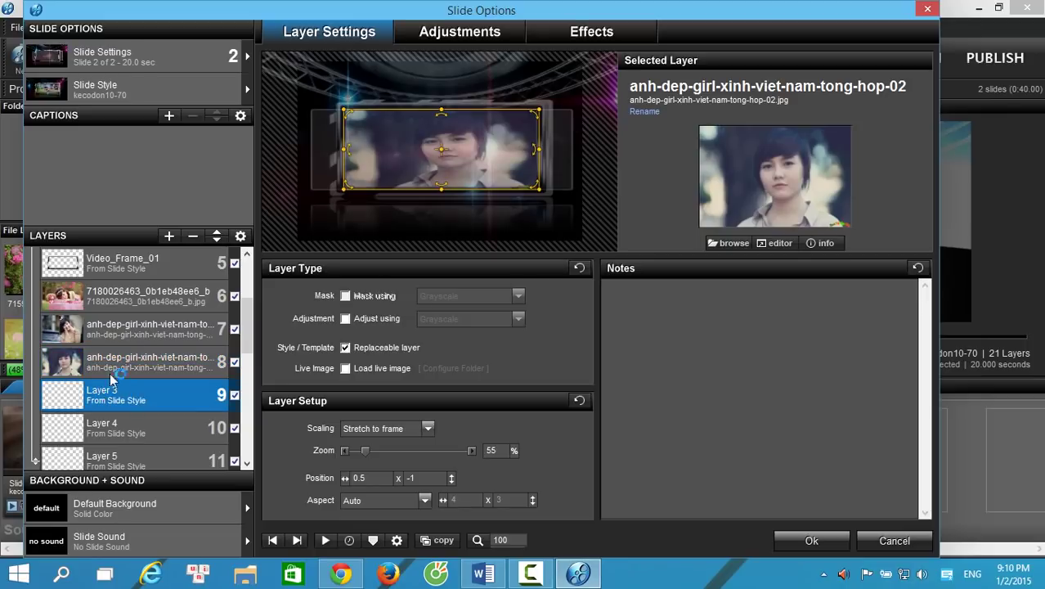
pyautogui.rightClick(129, 235)
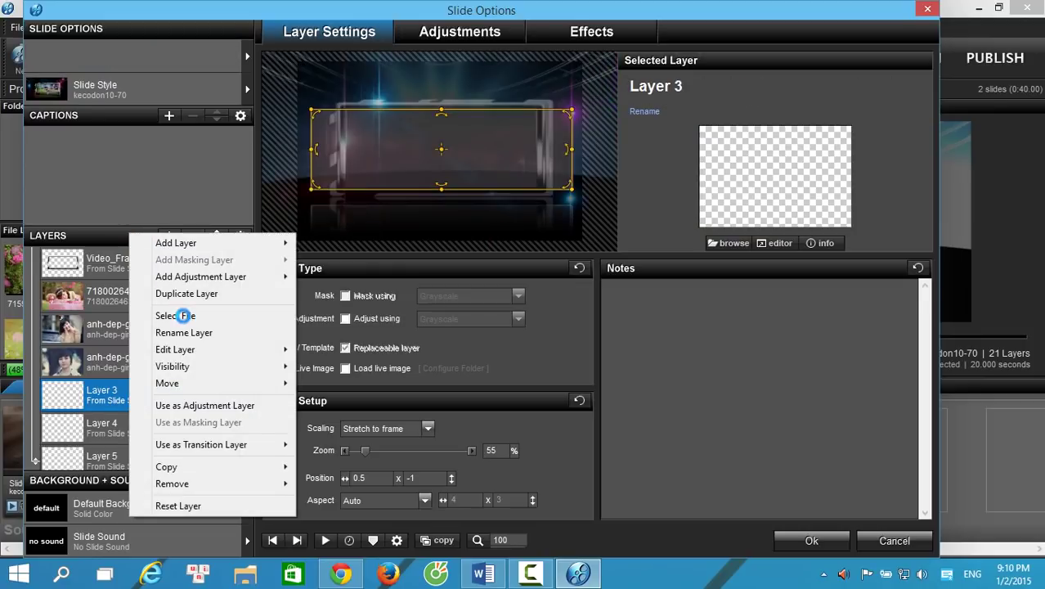
pyautogui.click(185, 318)
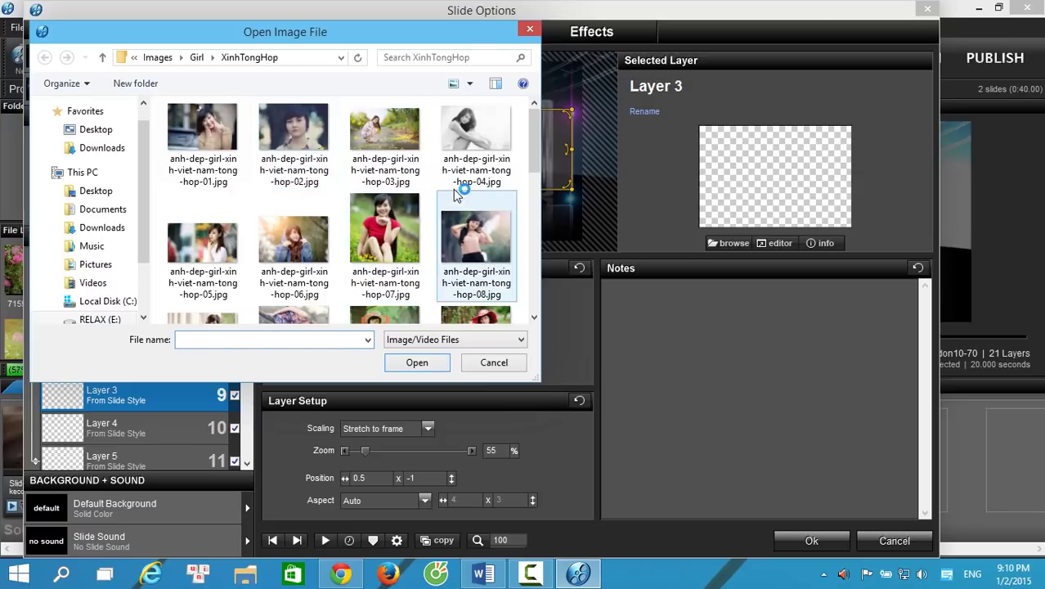
pyautogui.click(196, 57)
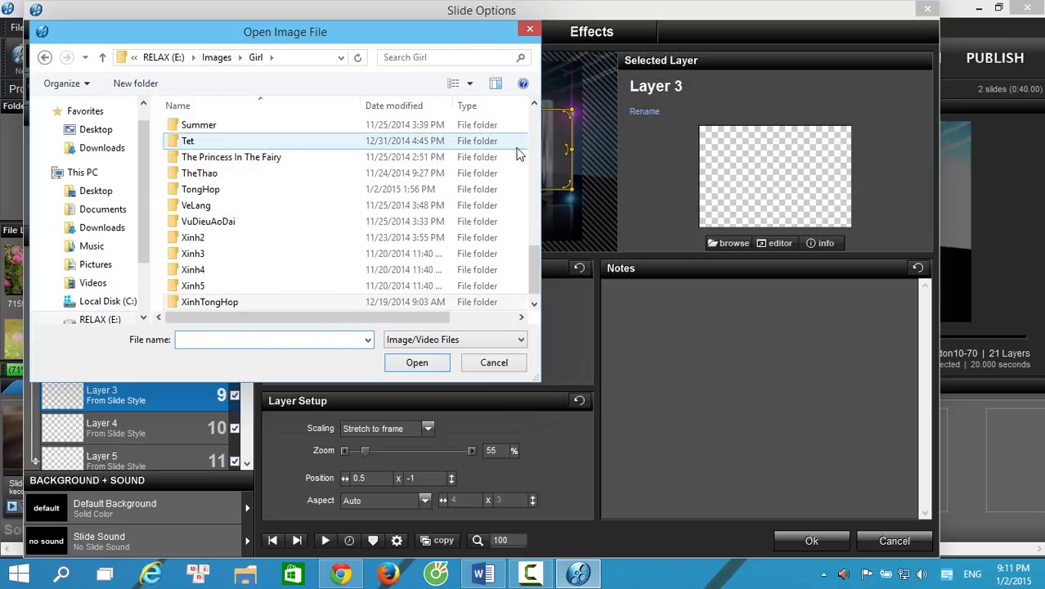
pyautogui.moveTo(536, 260); pyautogui.dragTo(548, 202)
pyautogui.scroll(3, 249, 187)
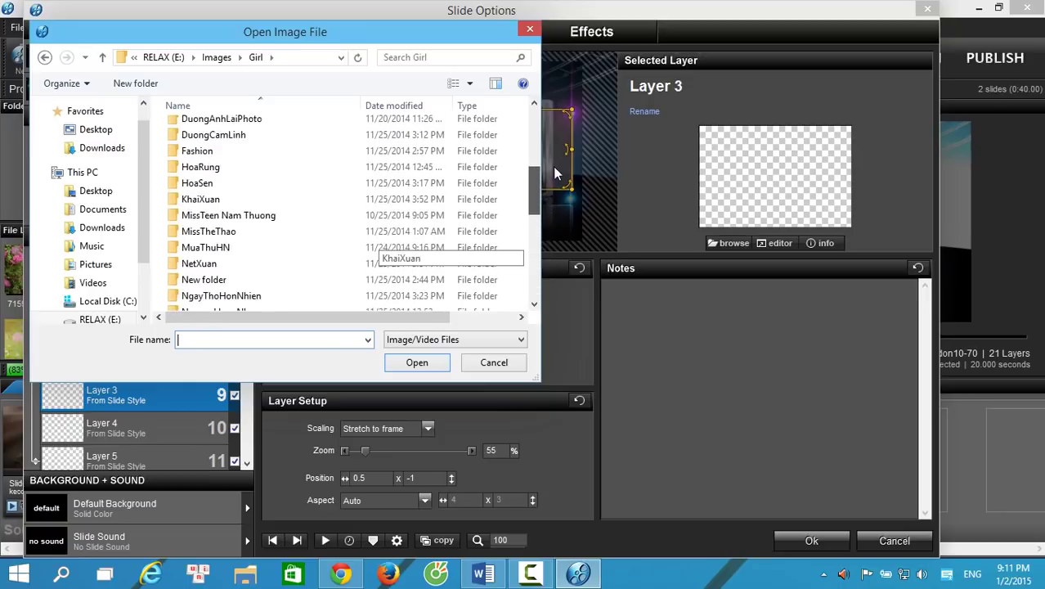
pyautogui.doubleClick(209, 170)
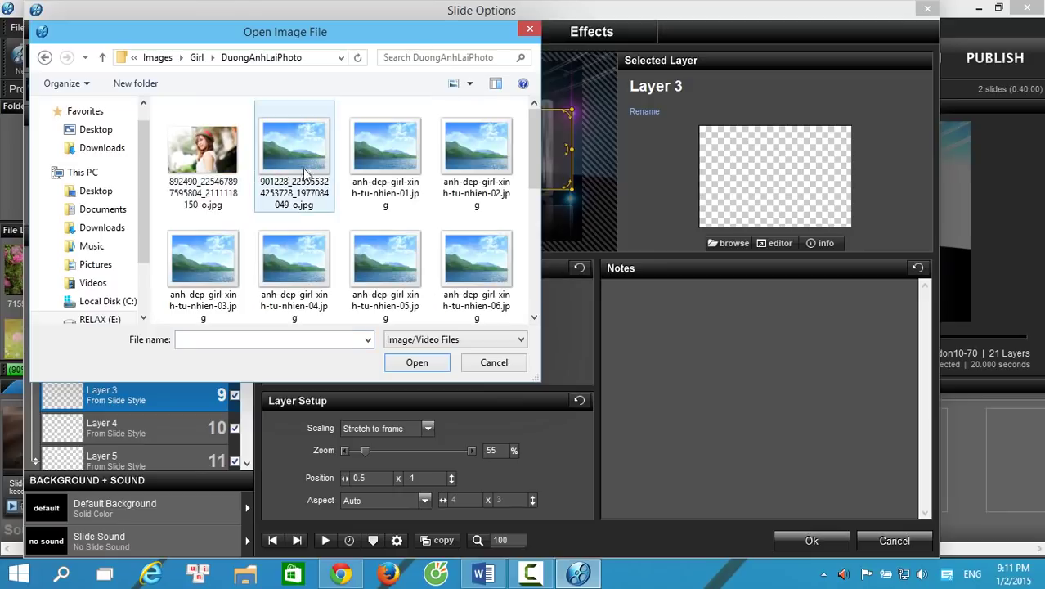
pyautogui.doubleClick(401, 157)
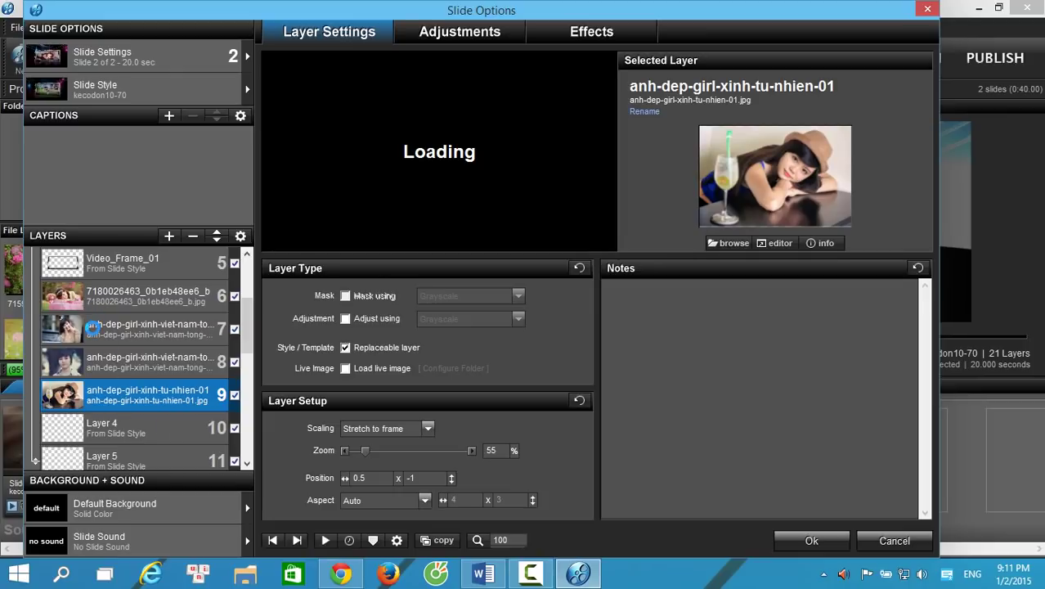
pyautogui.click(109, 430)
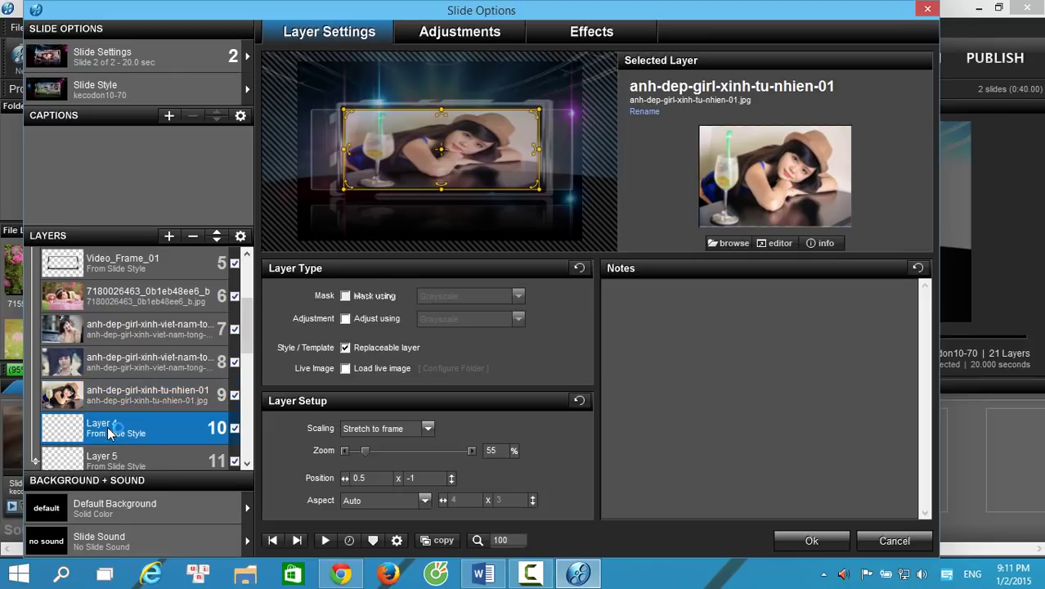
pyautogui.rightClick(110, 431)
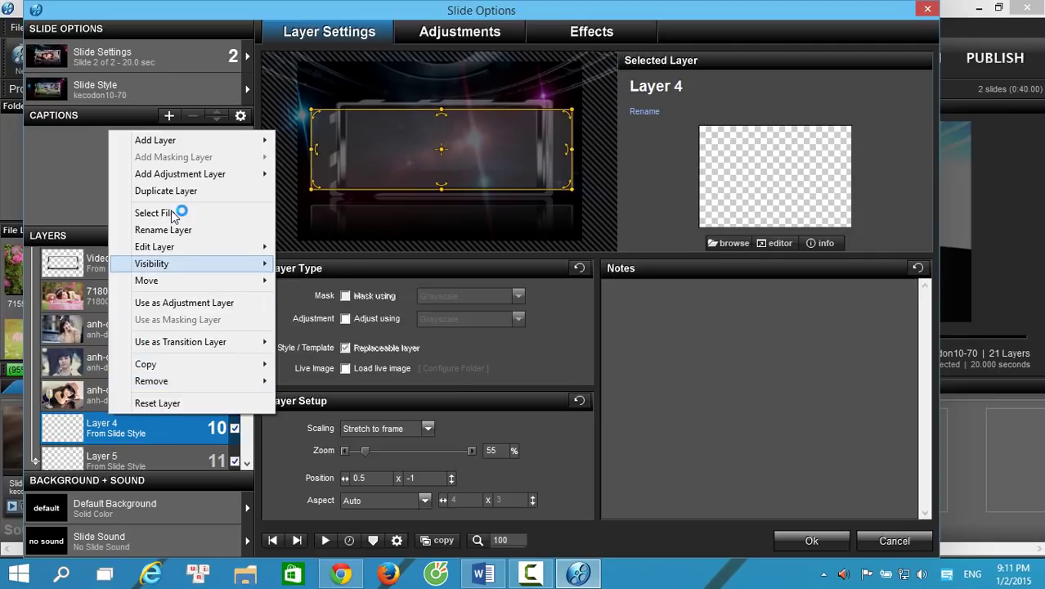
pyautogui.click(171, 214)
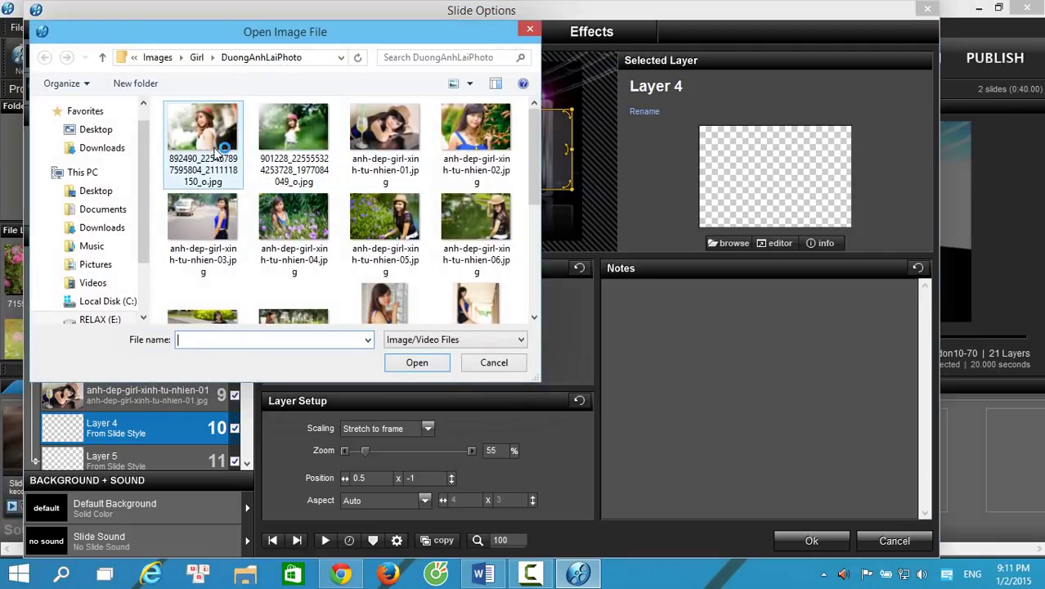
pyautogui.click(210, 151)
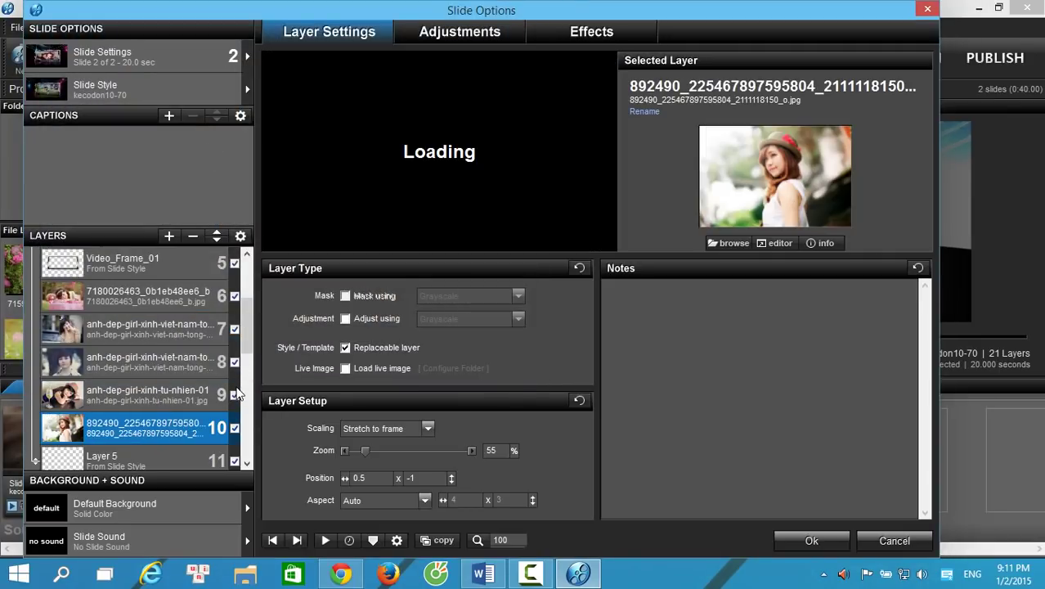
# Fill the empty Layer 5 with anh-dep-girl-xinh-missteen-nam-thuong-1.jpg from the MissTeen Nam Thuong folder and accept the slide options
pyautogui.scroll(-2, 245, 351)
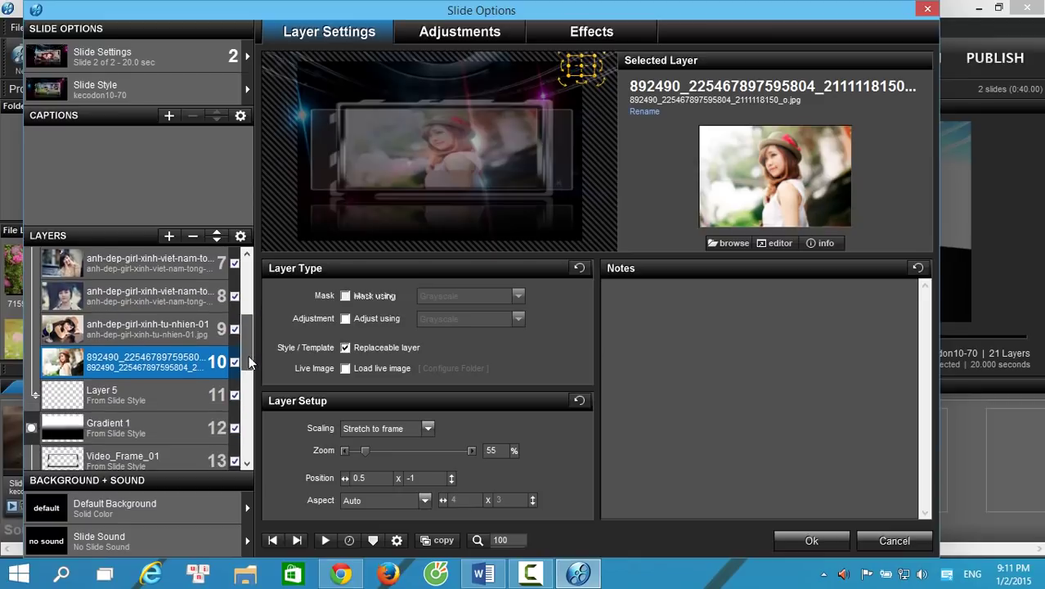
pyautogui.click(145, 397)
pyautogui.rightClick(145, 397)
pyautogui.click(197, 200)
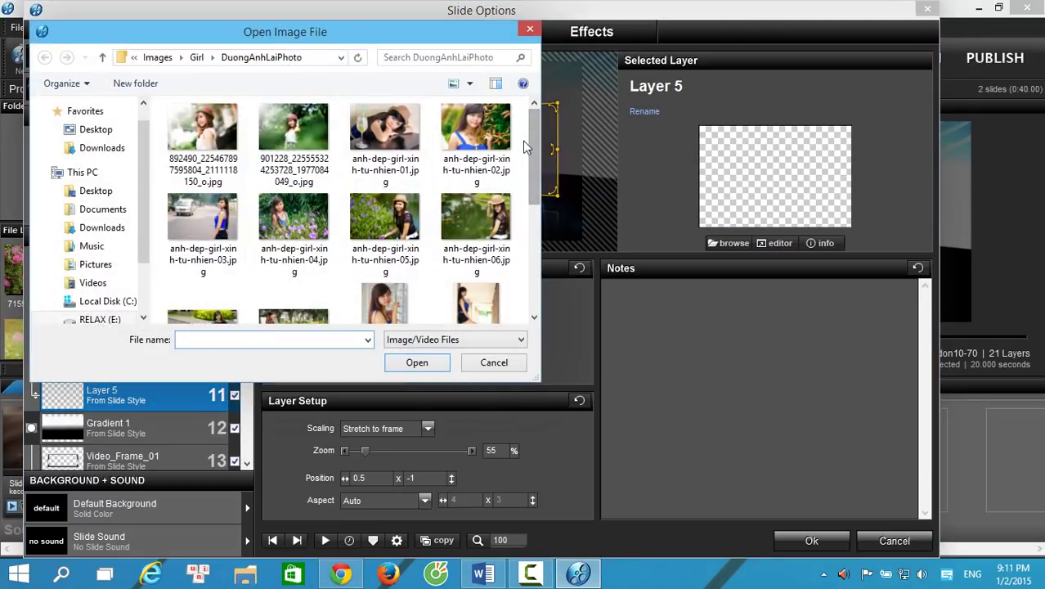
pyautogui.click(197, 57)
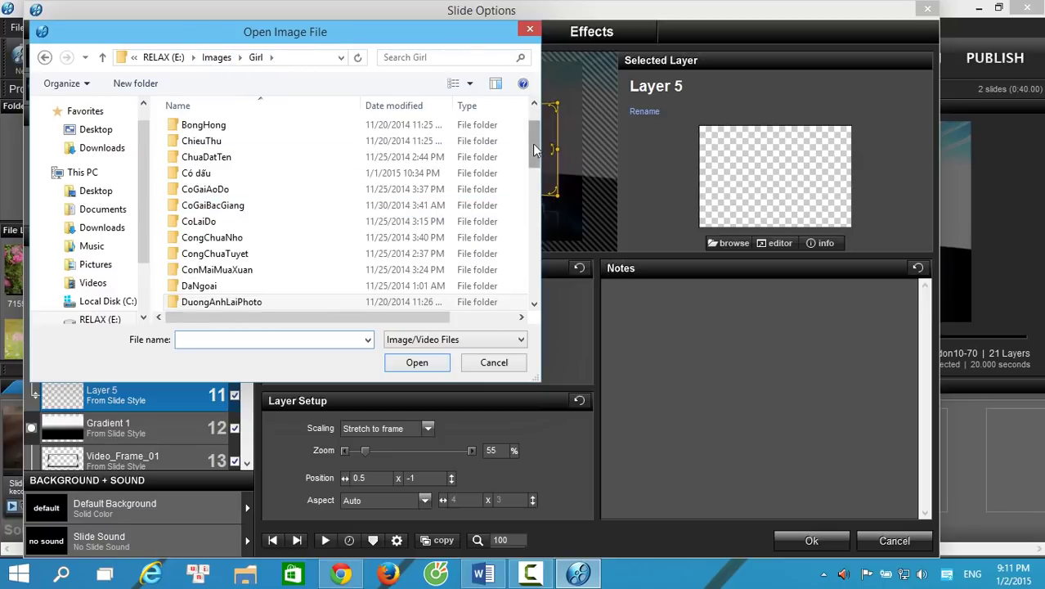
pyautogui.scroll(3, 536, 127)
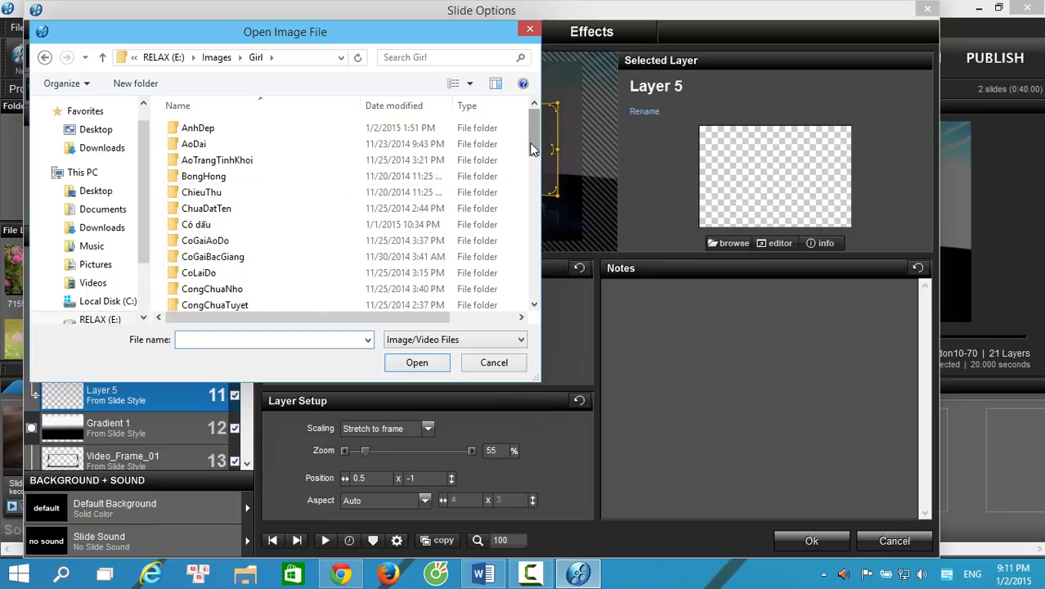
pyautogui.moveTo(531, 149); pyautogui.dragTo(531, 180)
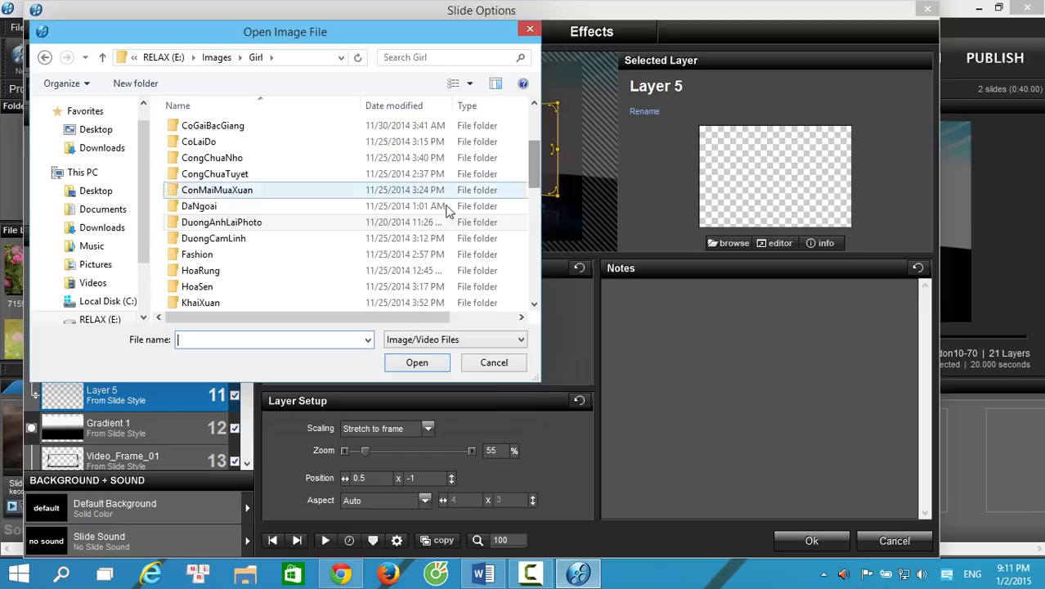
pyautogui.doubleClick(209, 256)
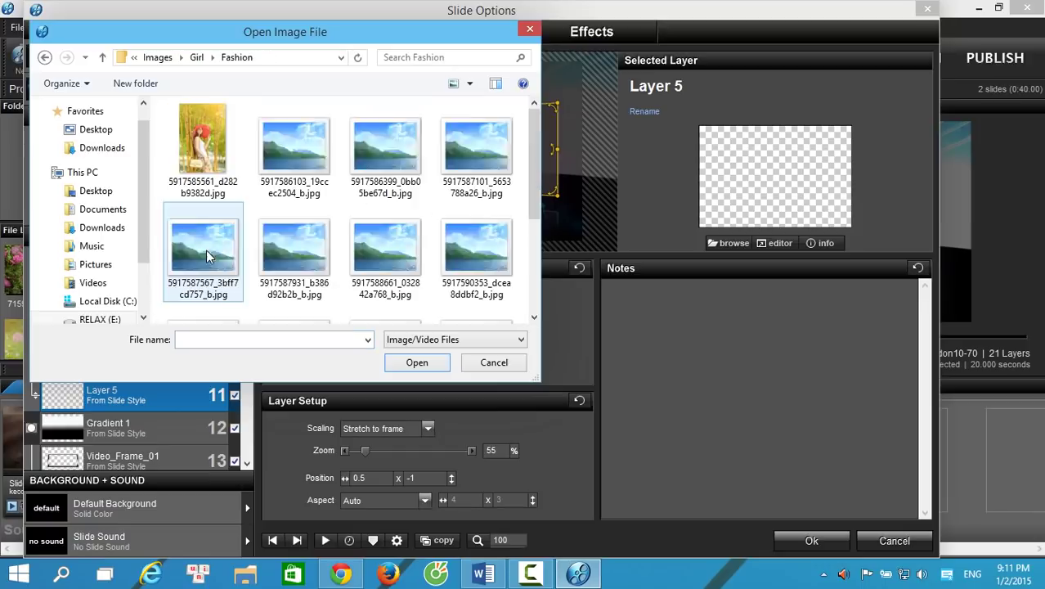
pyautogui.click(196, 57)
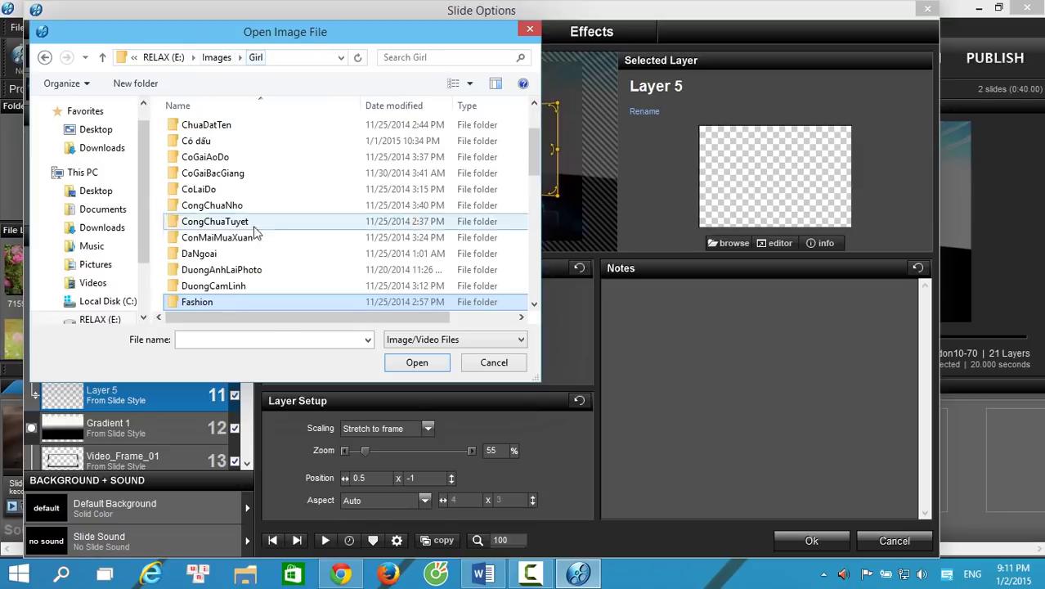
pyautogui.scroll(-2, 534, 181)
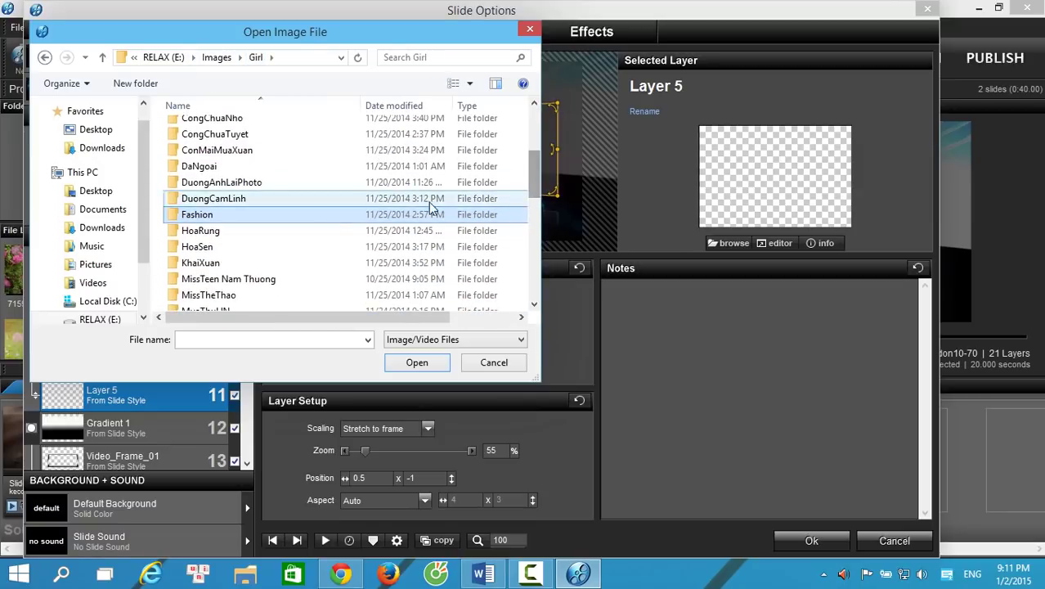
pyautogui.doubleClick(275, 278)
pyautogui.doubleClick(302, 260)
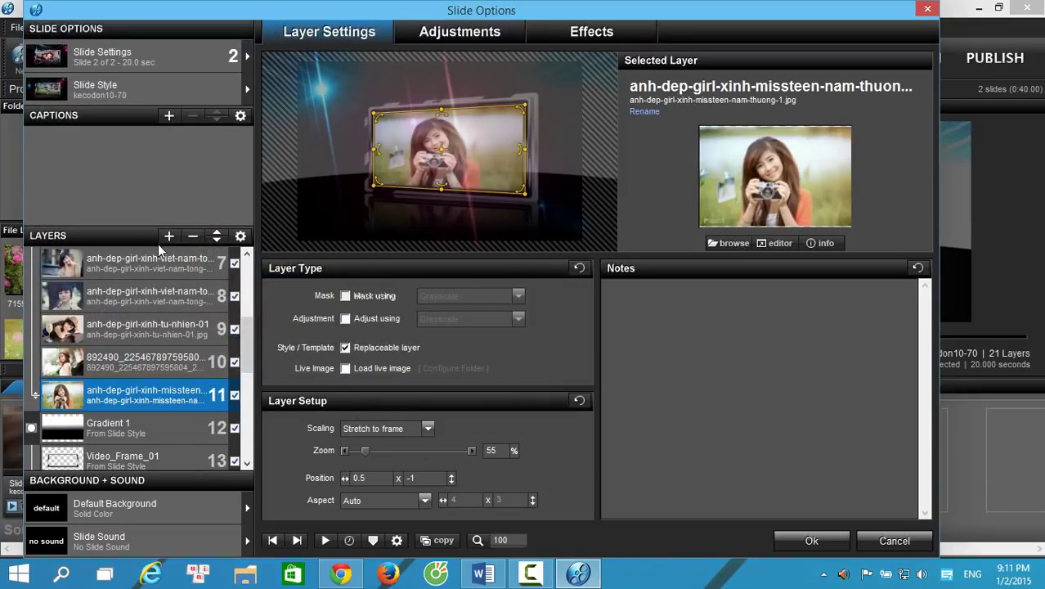
pyautogui.moveTo(251, 325)
pyautogui.mouseDown()
pyautogui.moveTo(249, 292)
pyautogui.moveTo(249, 323)
pyautogui.mouseUp()
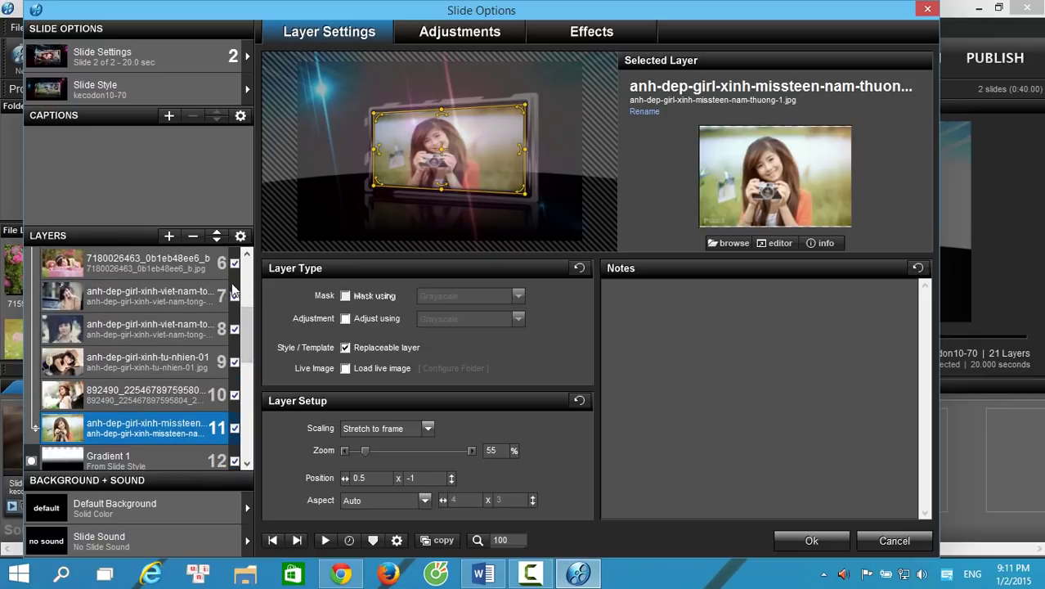
pyautogui.click(820, 546)
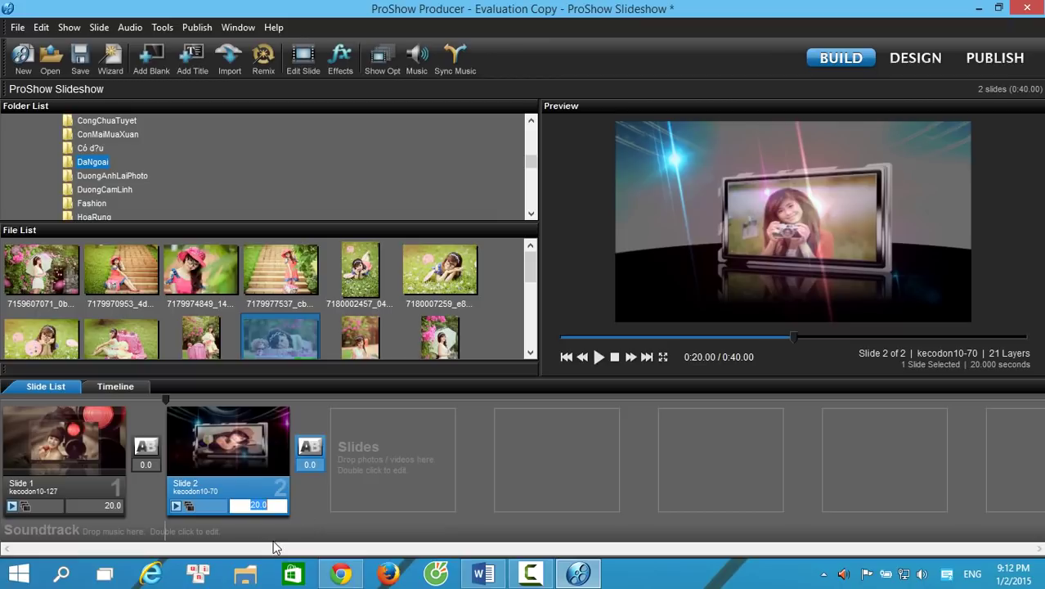
# Set slide 2's duration to 34.14 seconds and the transition after it to 3 seconds
pyautogui.write('34.14')
pyautogui.click(310, 463)
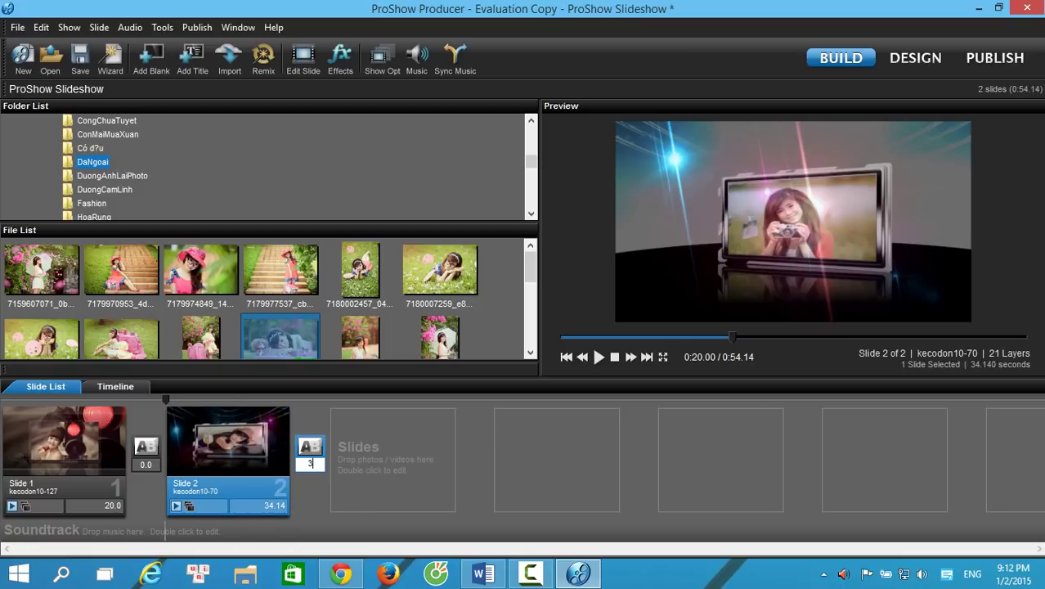
pyautogui.press('Return')
# Check slide 2's times against the slide and transition times recommended for its kecodon10-70 style
pyautogui.doubleClick(233, 444)
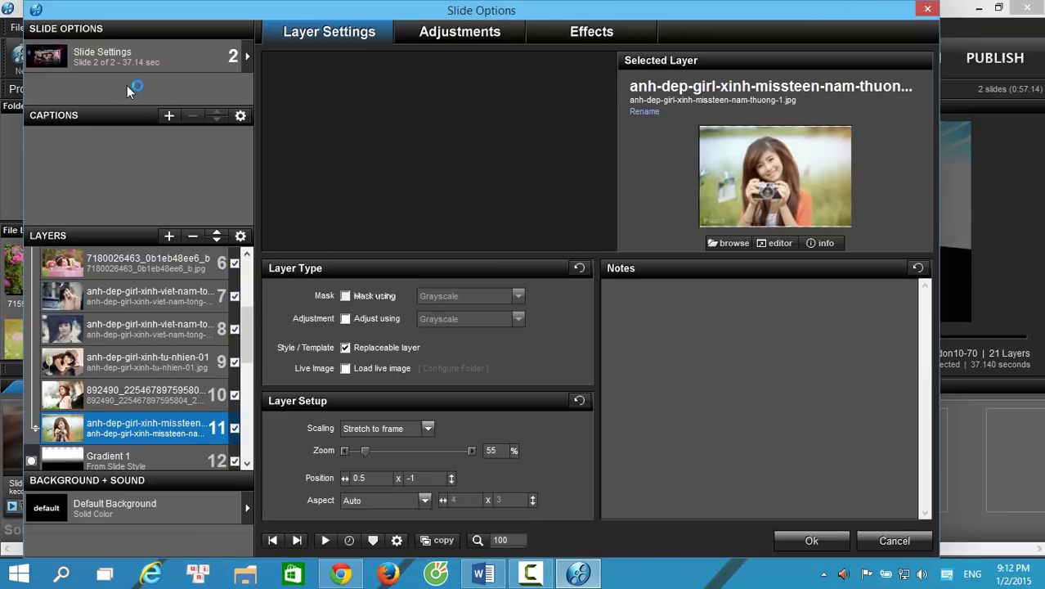
pyautogui.click(117, 94)
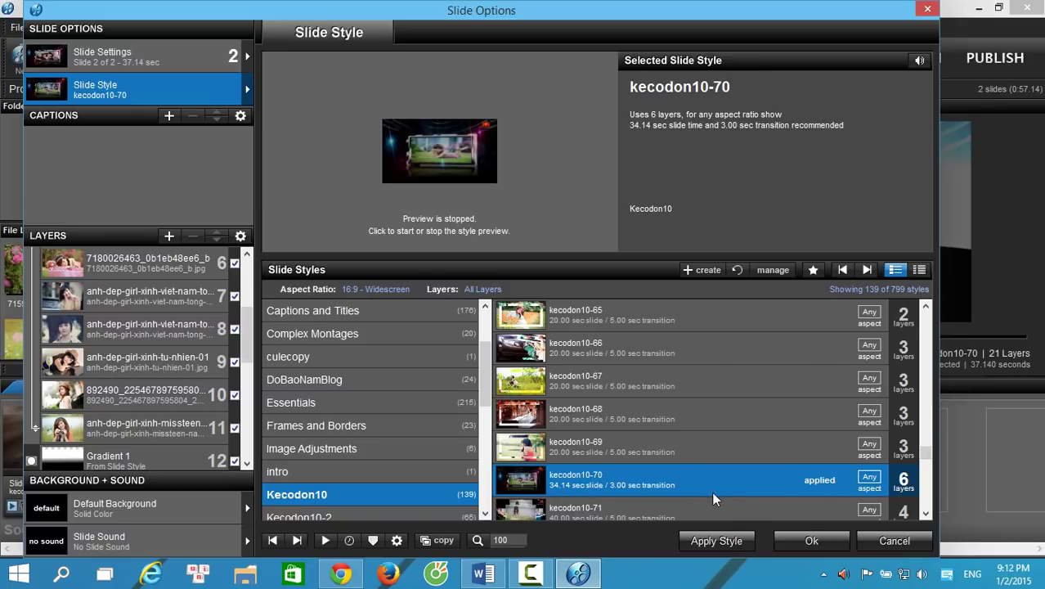
pyautogui.click(812, 540)
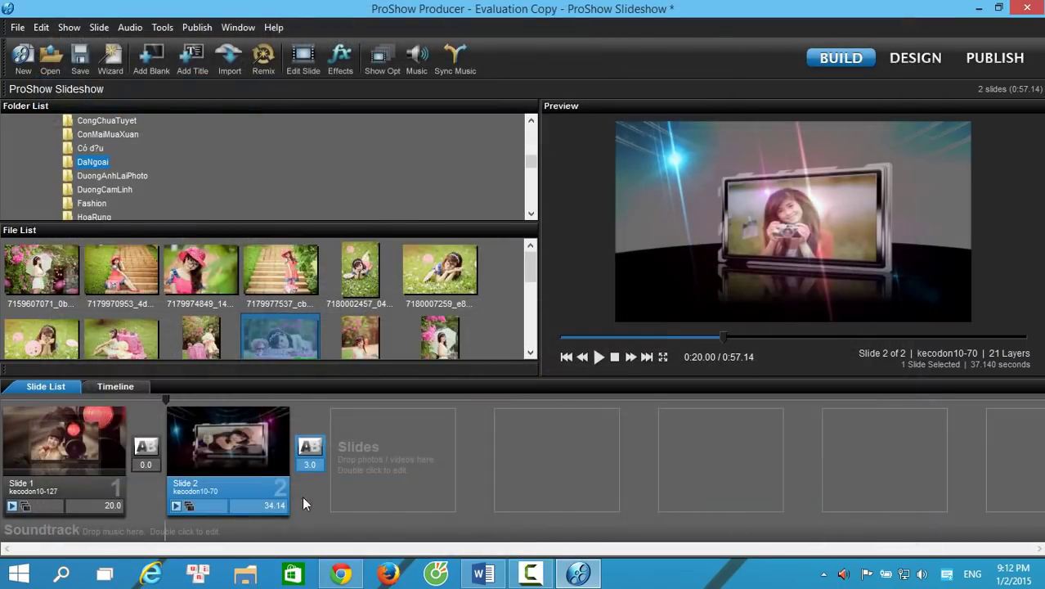
# Switch to Chrome and look through the blog guide on using ProShow Producer, including its title, sections and web address
pyautogui.click(341, 575)
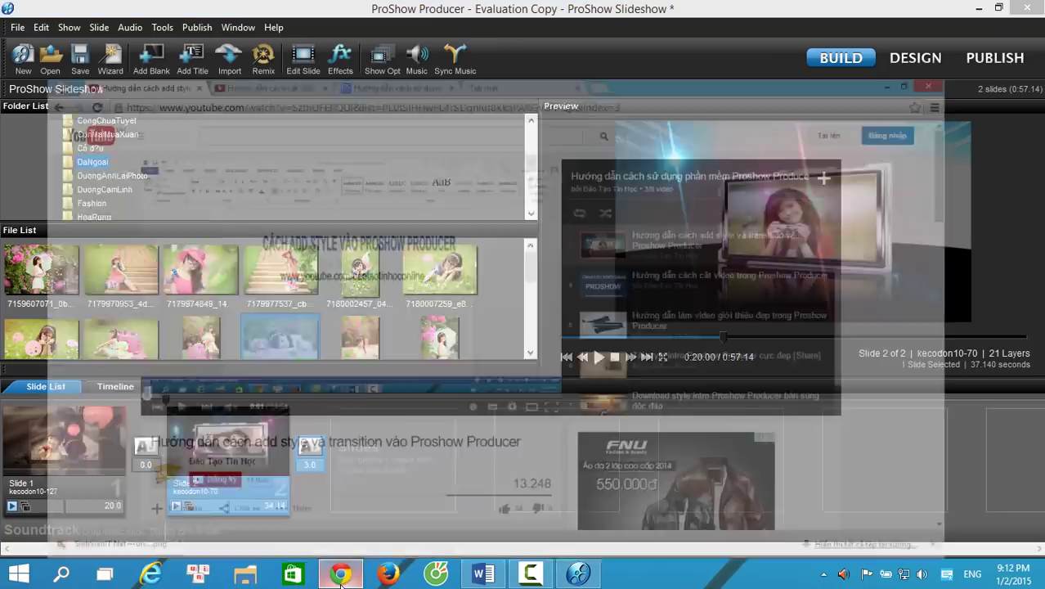
pyautogui.click(408, 10)
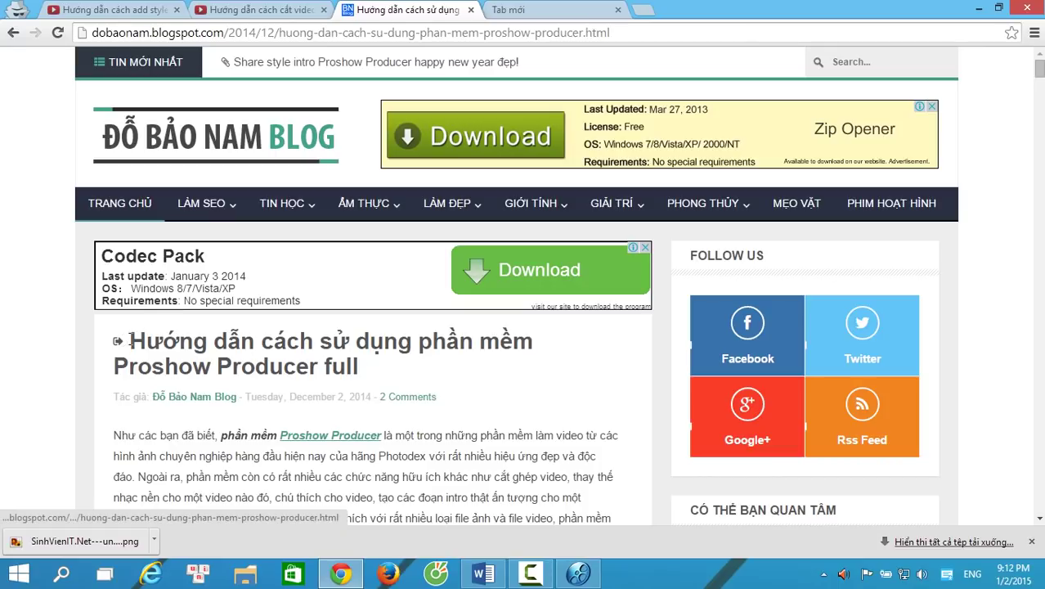
pyautogui.moveTo(128, 341); pyautogui.dragTo(373, 358)
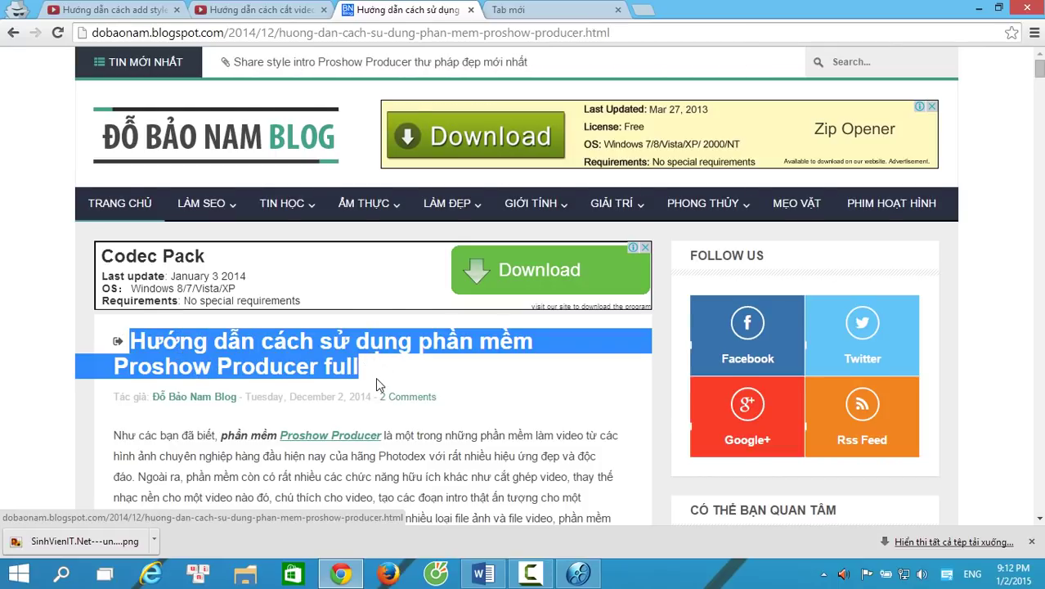
pyautogui.scroll(-4, 377, 378)
pyautogui.scroll(-2, 376, 382)
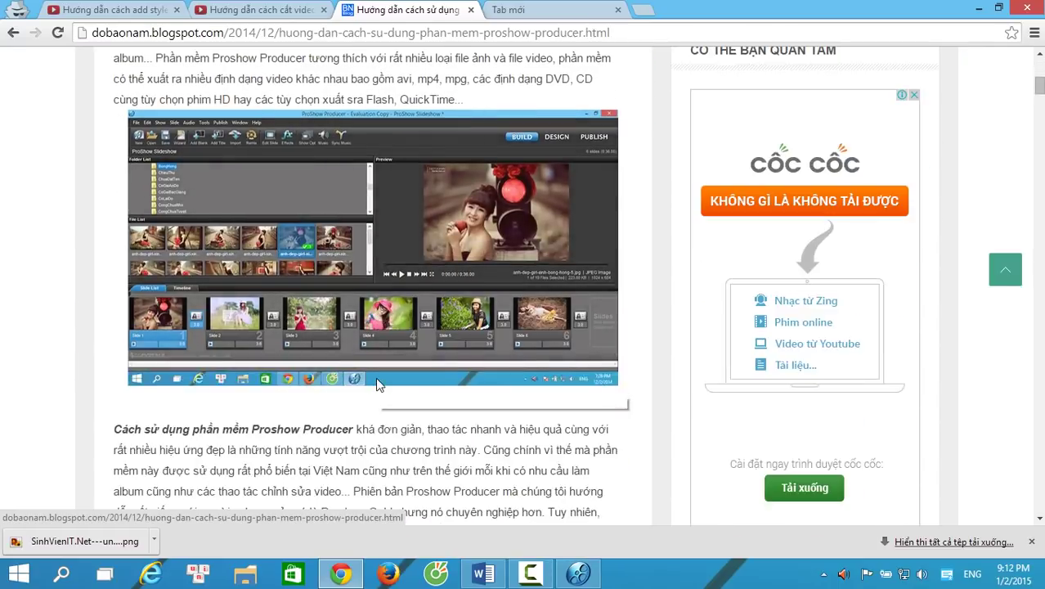
pyautogui.scroll(-7, 370, 323)
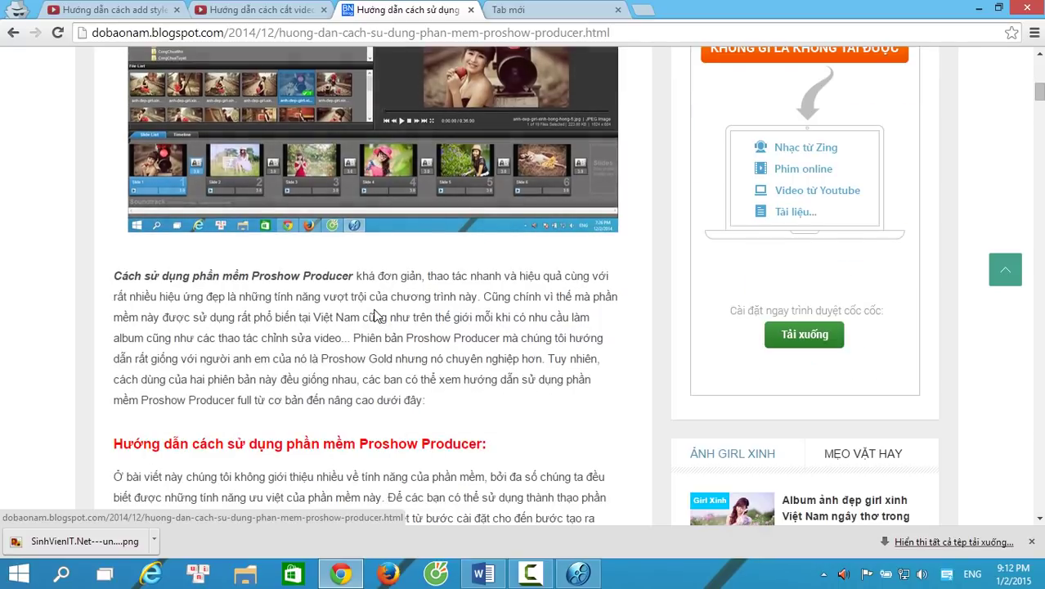
pyautogui.scroll(-5, 343, 281)
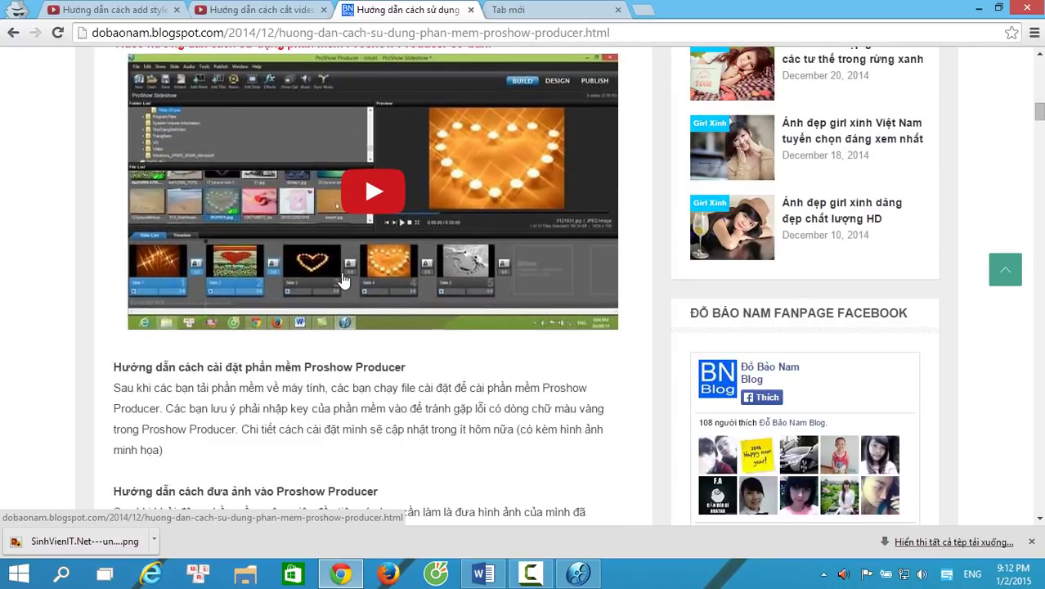
pyautogui.scroll(2, 342, 282)
pyautogui.scroll(-9, 342, 282)
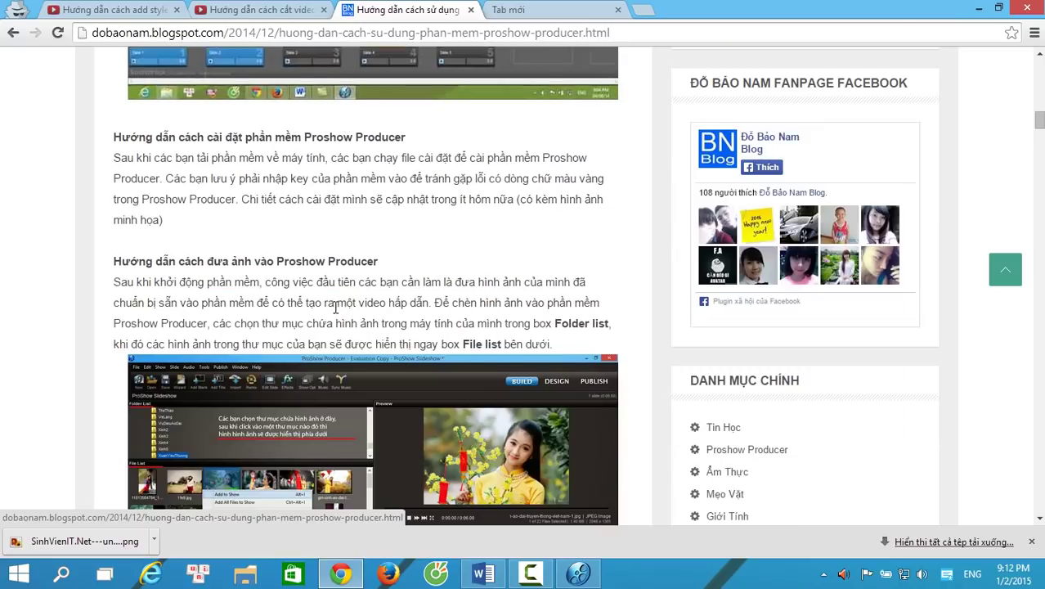
pyautogui.scroll(-3, 336, 317)
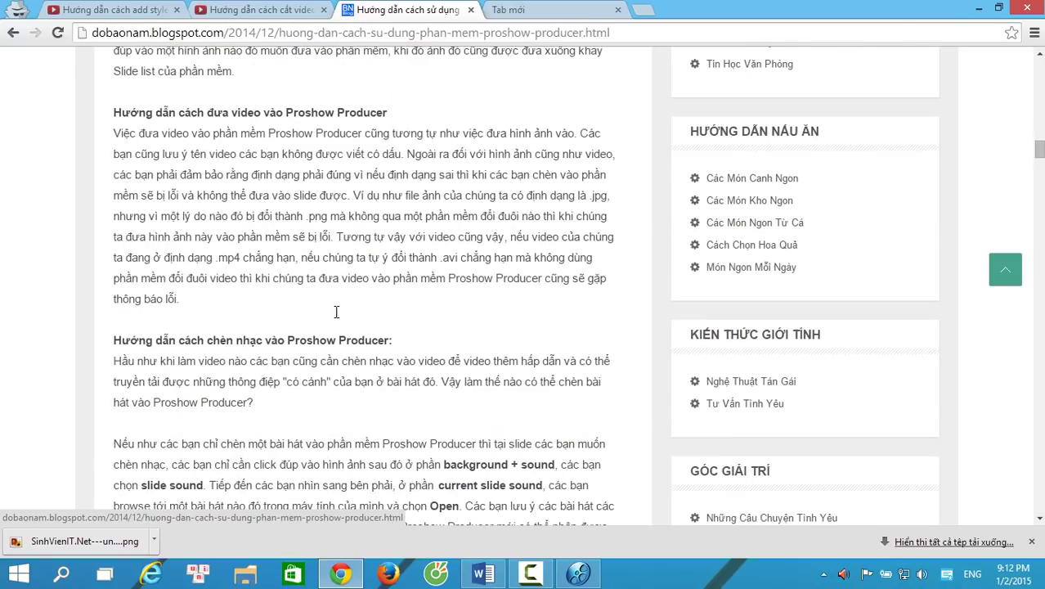
pyautogui.scroll(-7, 337, 316)
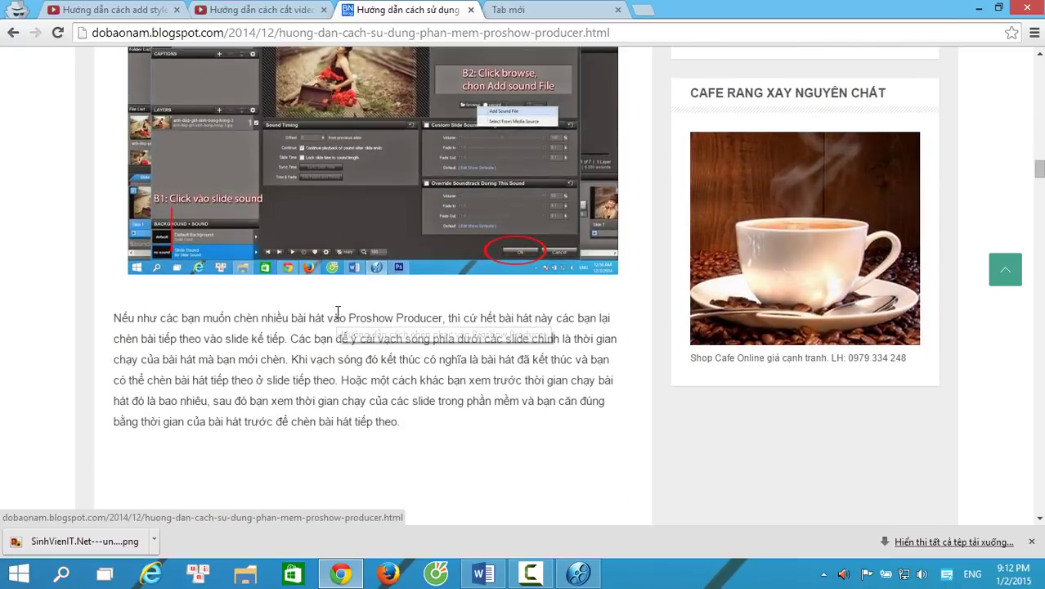
pyautogui.click(331, 36)
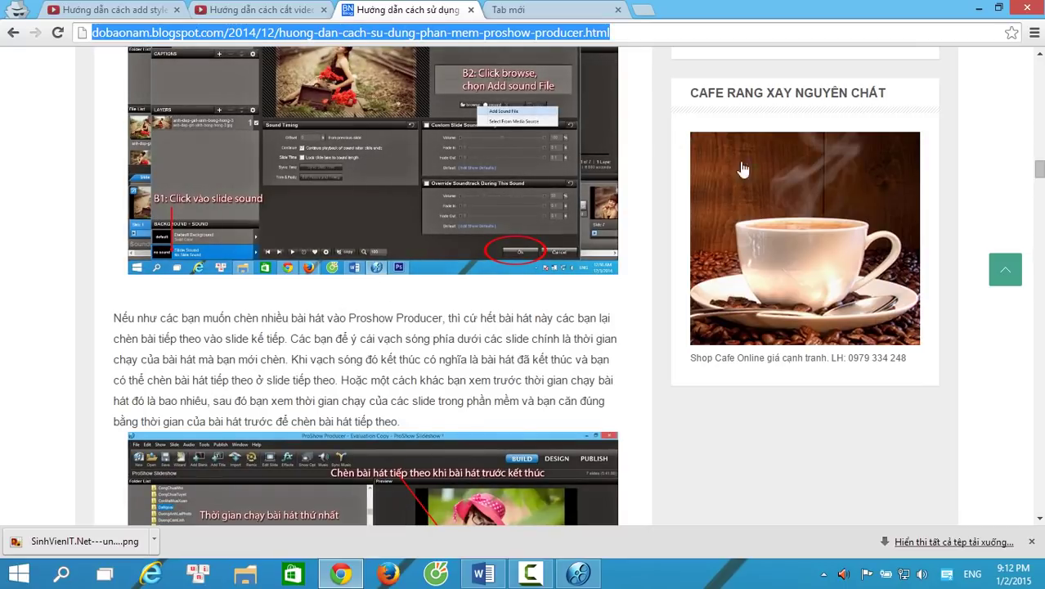
pyautogui.moveTo(1040, 164); pyautogui.dragTo(1040, 372)
pyautogui.click(1005, 269)
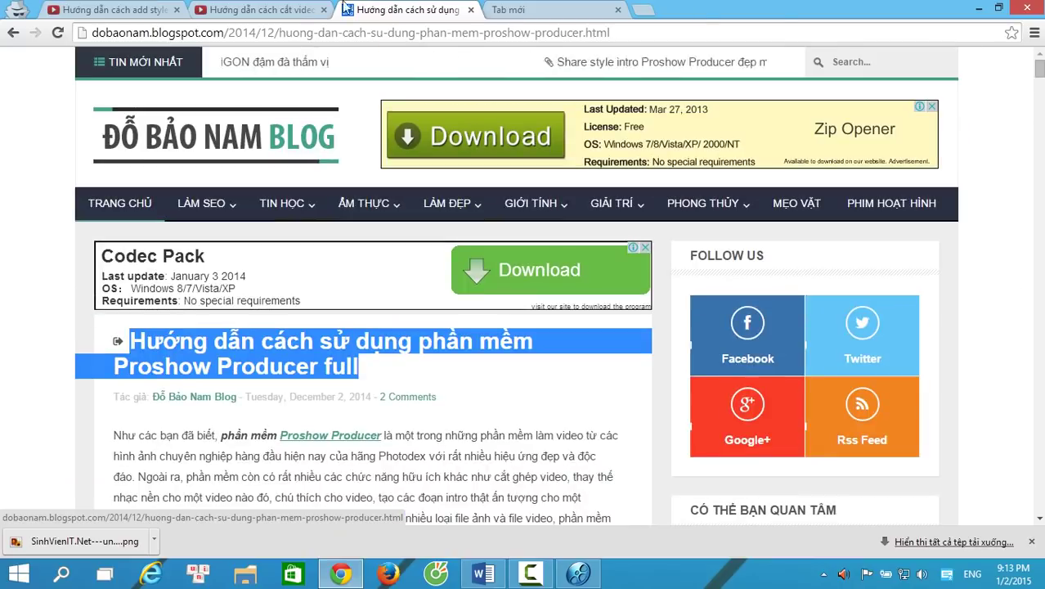
# Look at the YouTube tutorial on adding styles and transitions to ProShow Producer, then return to the blog guide
pyautogui.click(244, 6)
pyautogui.click(167, 10)
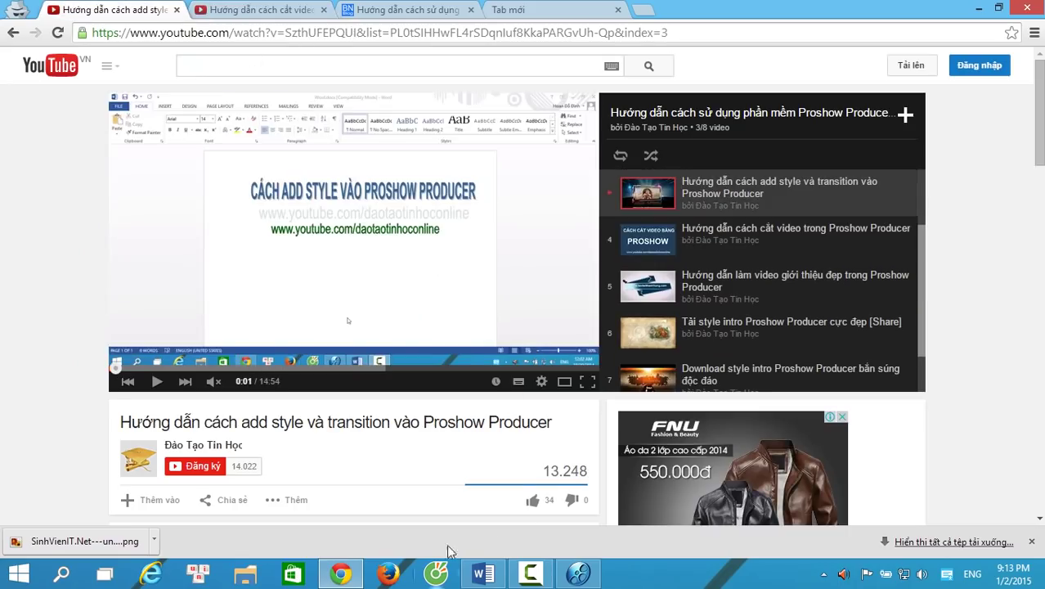
pyautogui.click(401, 10)
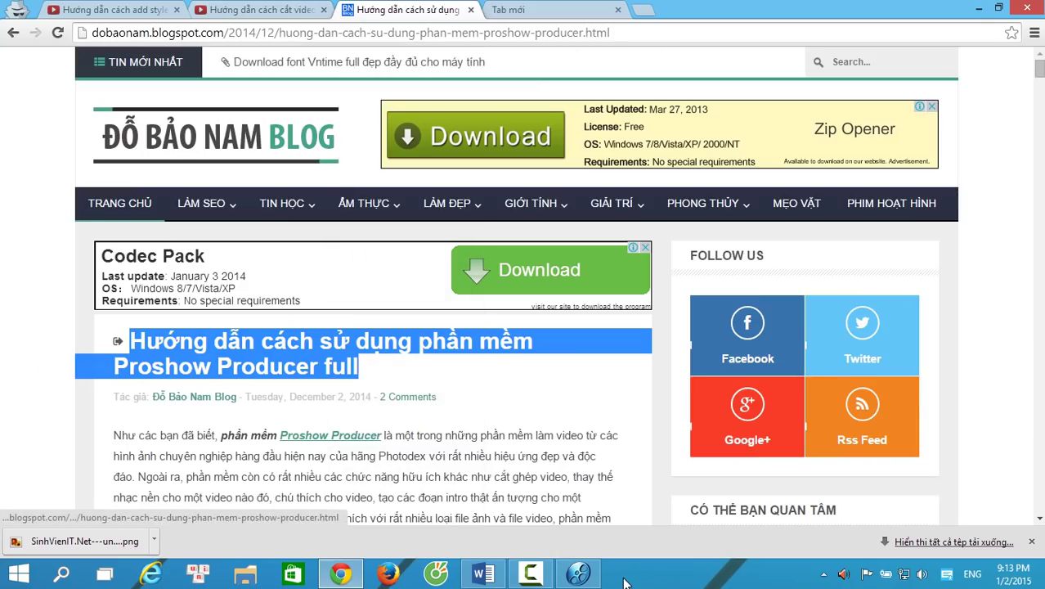
# Switch back to ProShow Producer, preview the slideshow from slide 1 and select slide 2 to end playback
pyautogui.click(580, 575)
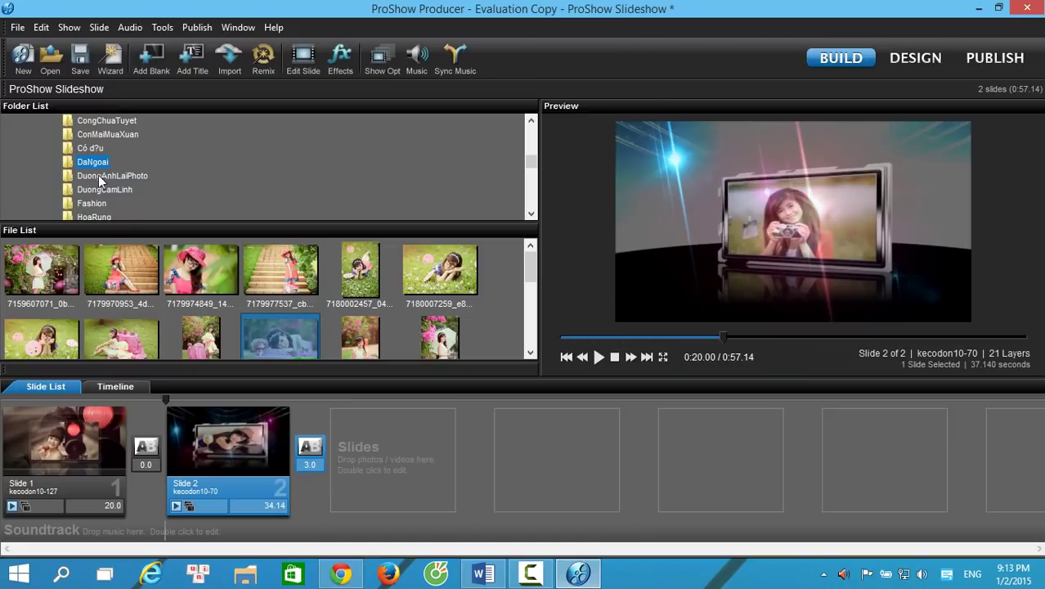
pyautogui.click(74, 422)
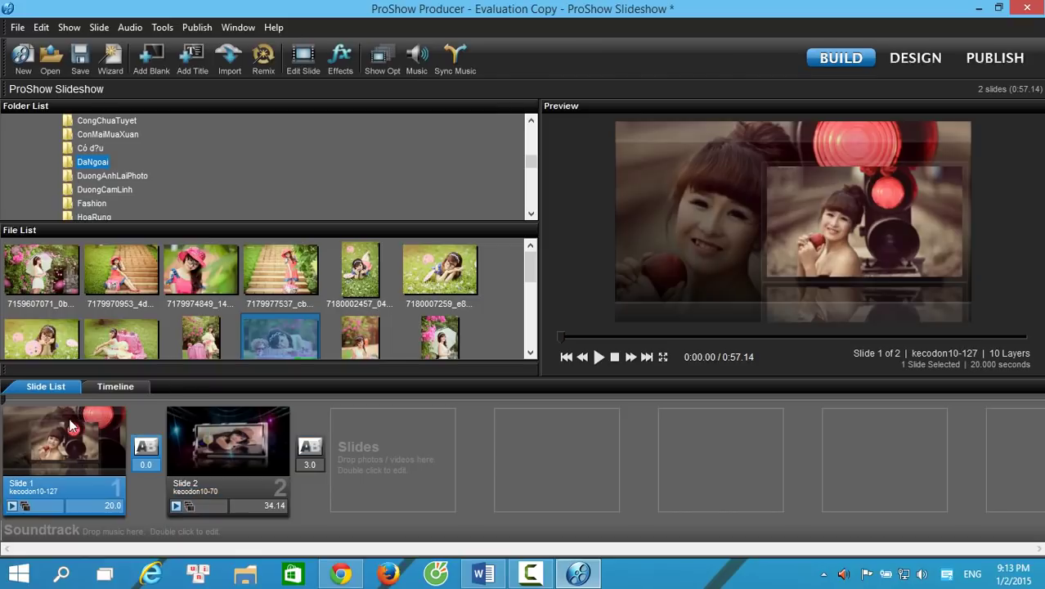
pyautogui.click(598, 357)
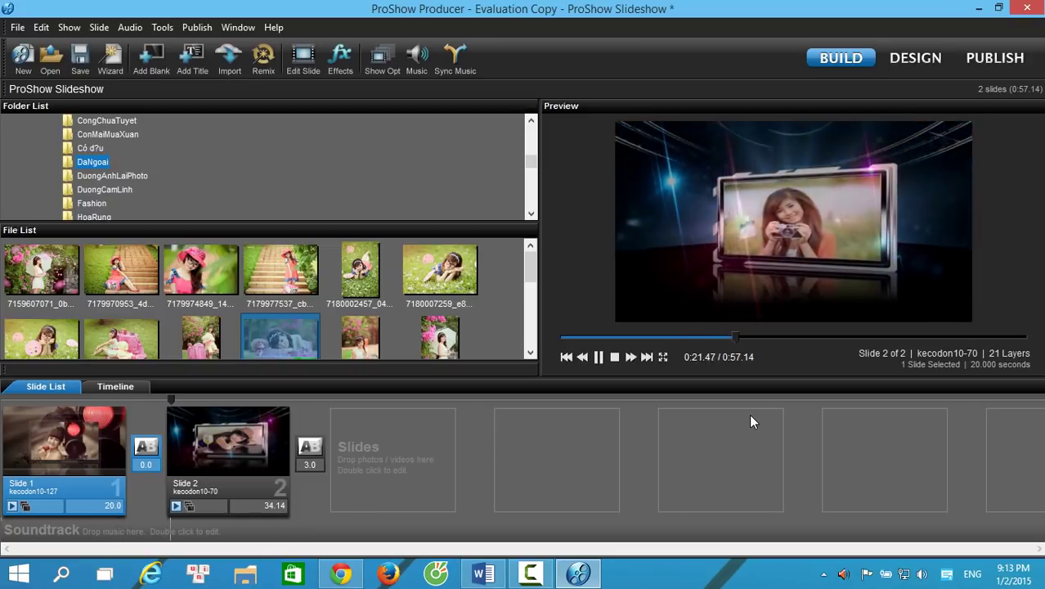
pyautogui.click(249, 429)
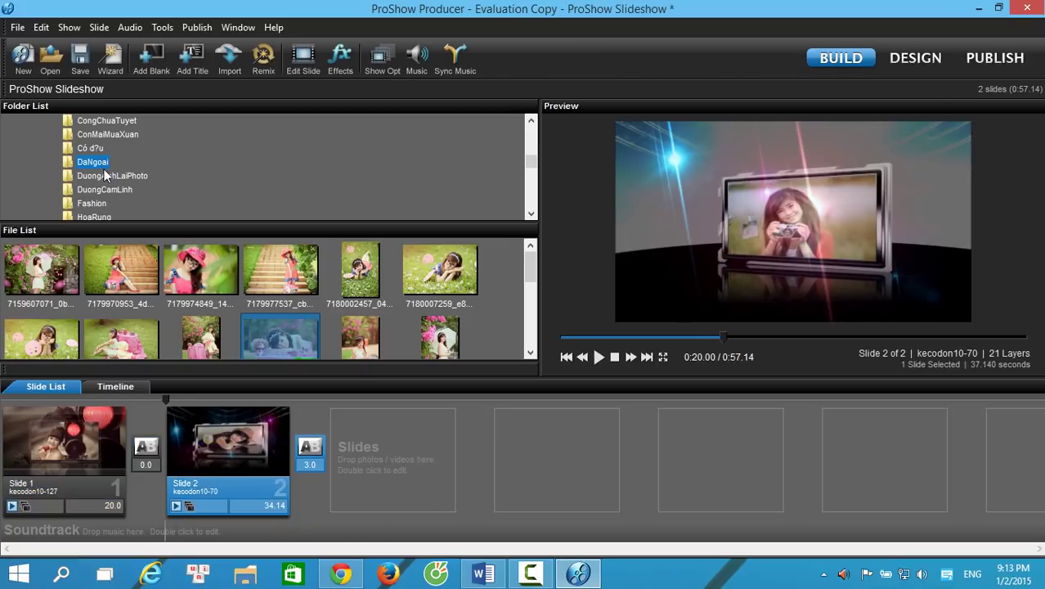
# Browse the Fashion and KhaiXuan image folders and open the MuaThuHN folder's photos
pyautogui.scroll(-3, 103, 206)
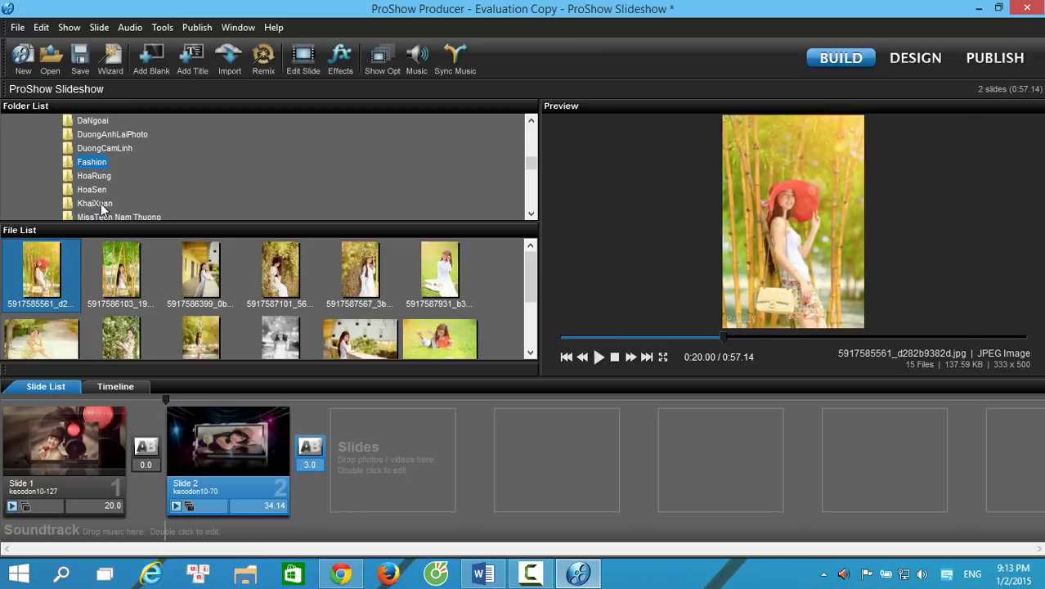
pyautogui.click(101, 206)
pyautogui.scroll(-3, 101, 206)
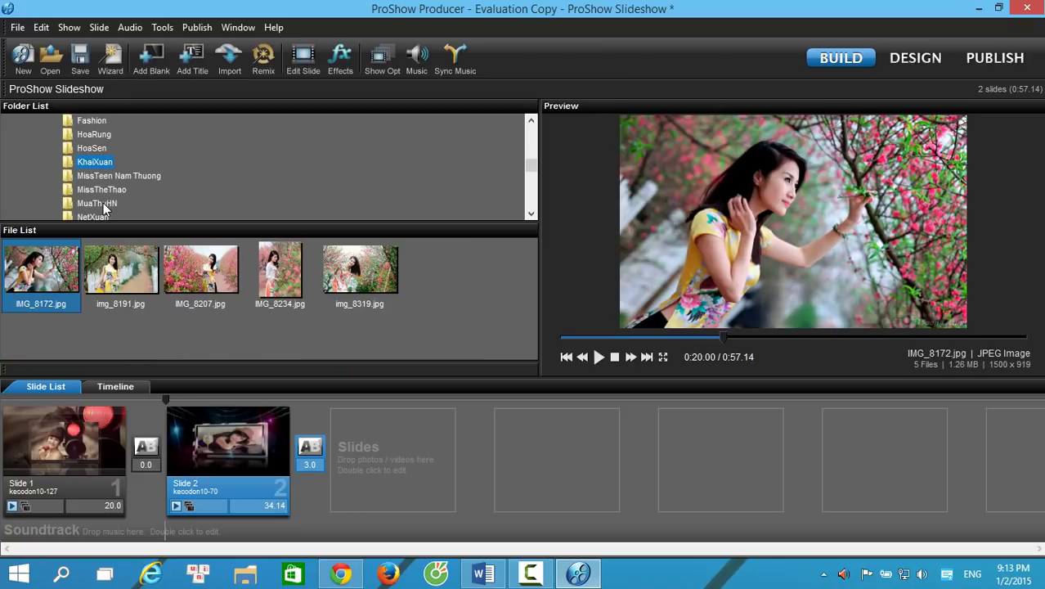
pyautogui.click(103, 202)
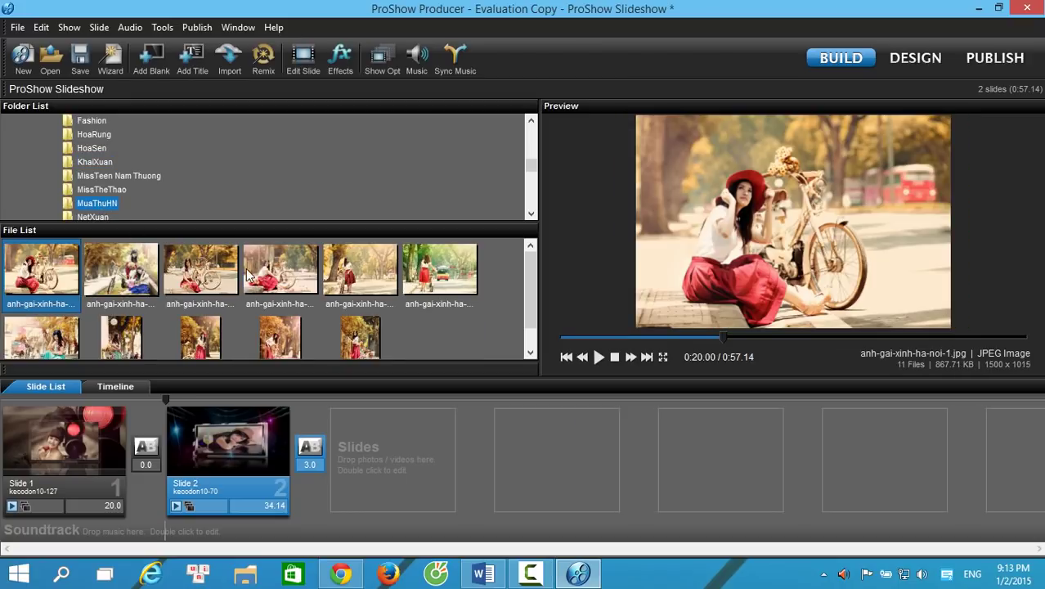
# Look through the MuaThuHN, Picnic, ConMaiMuaXuan, BongHong and AoTrangTinhKhoi image folders for a photo for the next slide
pyautogui.click(119, 269)
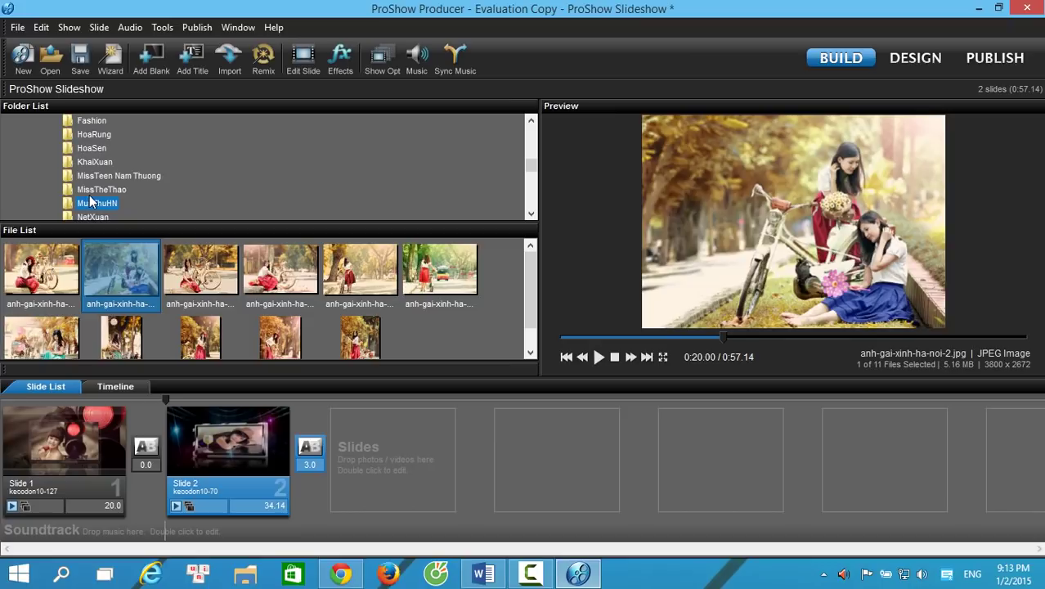
pyautogui.scroll(-3, 94, 203)
pyautogui.scroll(-3, 102, 196)
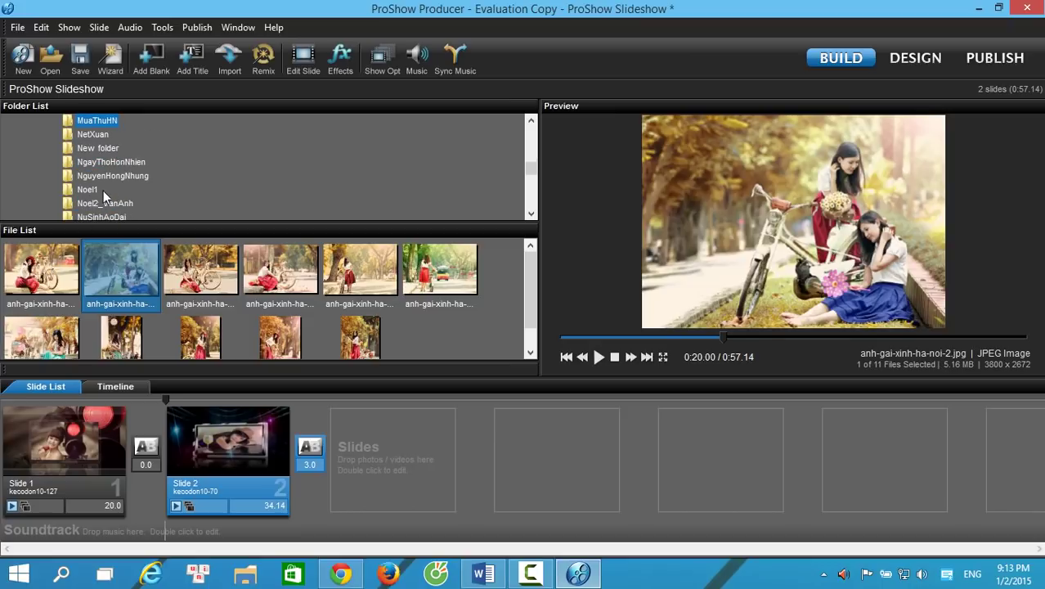
pyautogui.scroll(-3, 103, 190)
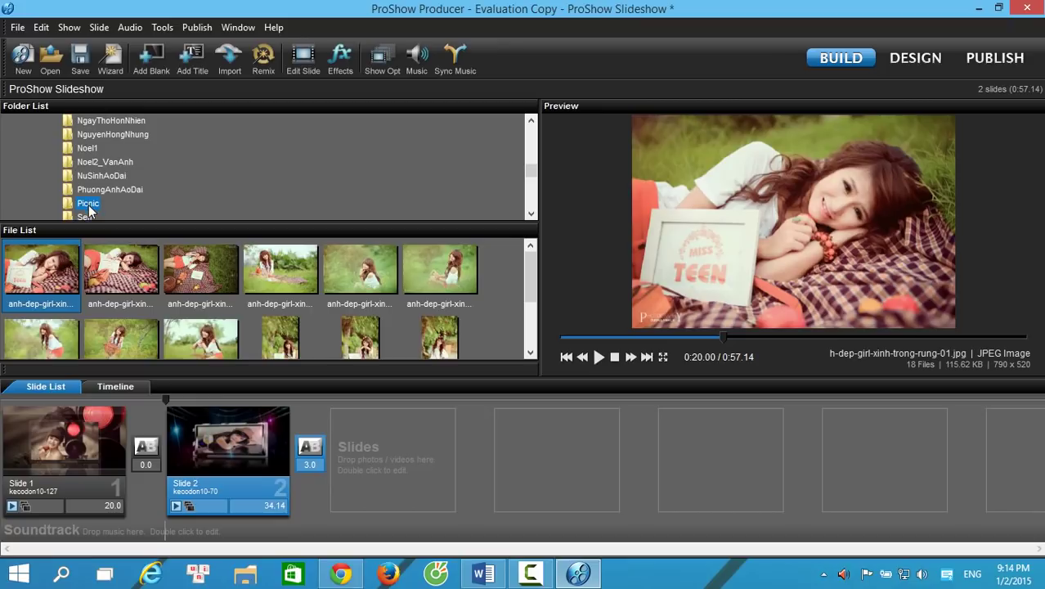
pyautogui.scroll(-3, 74, 182)
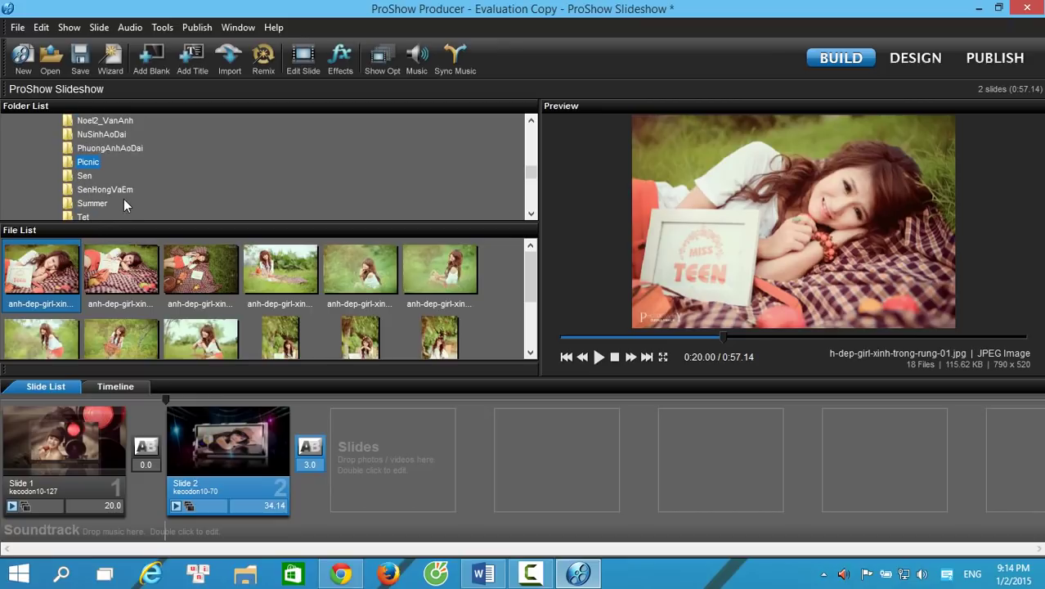
pyautogui.scroll(-3, 124, 203)
pyautogui.scroll(-3, 107, 186)
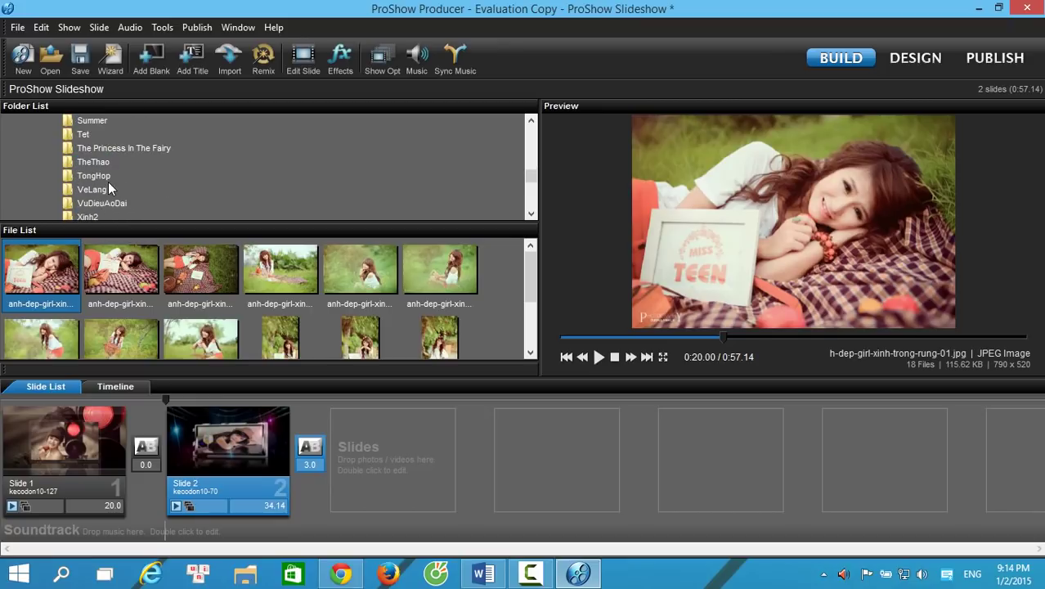
pyautogui.scroll(9, 150, 161)
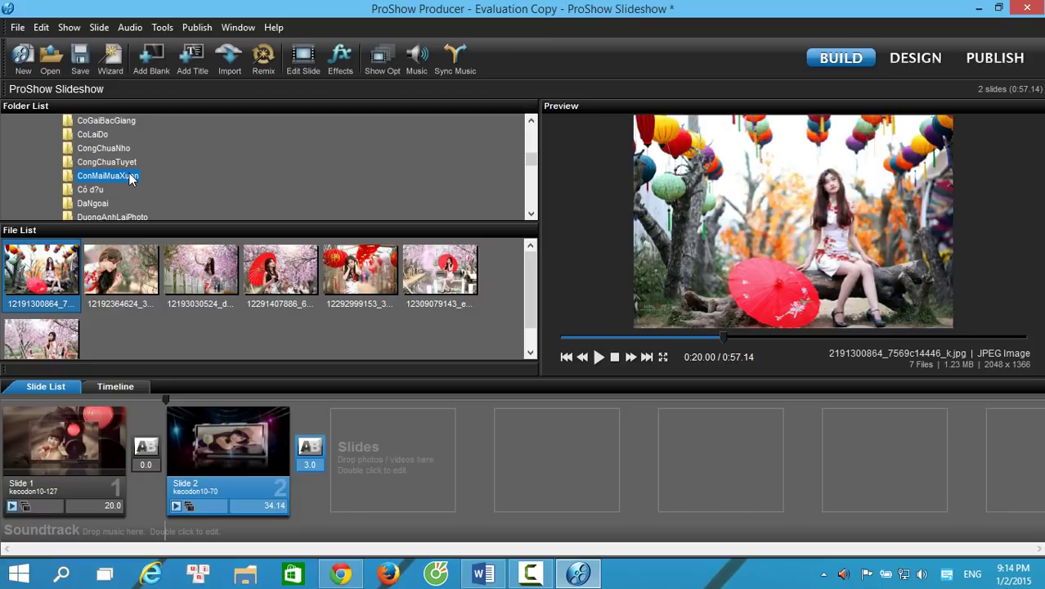
pyautogui.scroll(6, 128, 174)
pyautogui.click(96, 149)
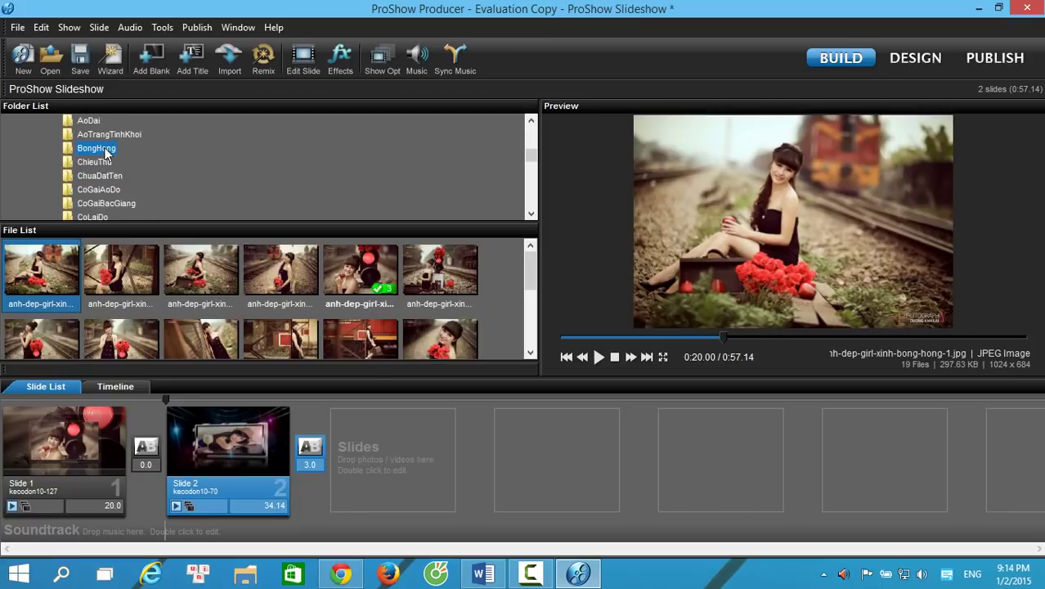
pyautogui.click(105, 136)
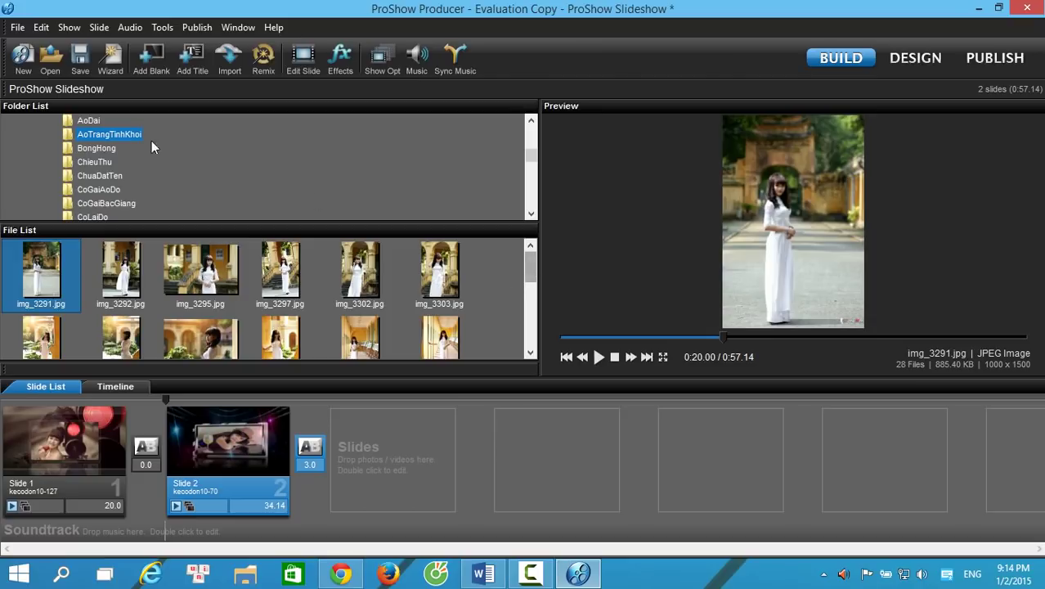
# Add the photo anh-dep-nu-sinh-ao-dai-1.jpg from the AoDai folder to the slide list as slide 3
pyautogui.click(82, 123)
pyautogui.click(372, 276)
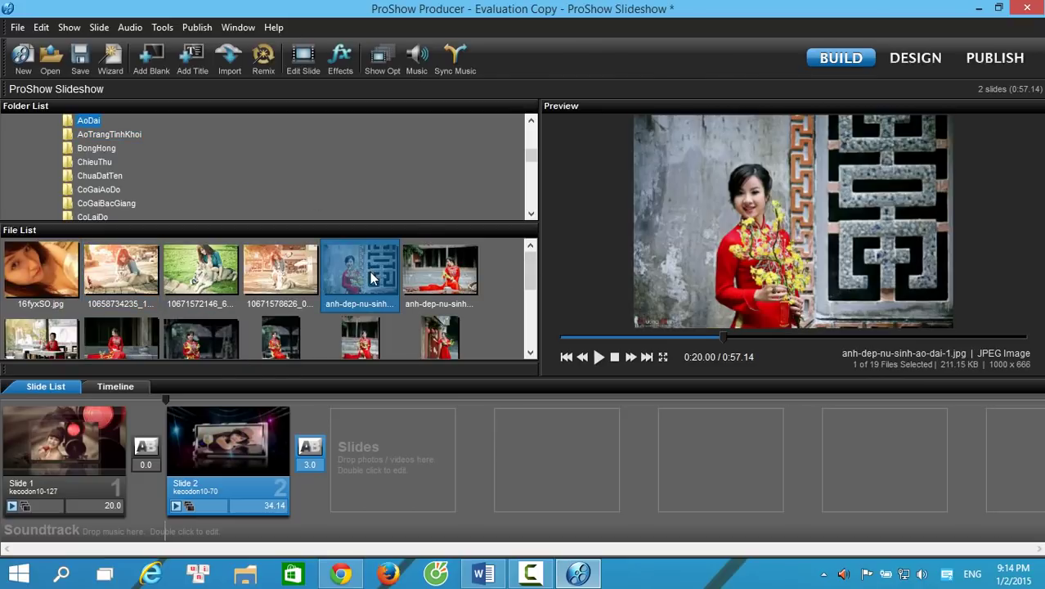
pyautogui.moveTo(360, 280); pyautogui.dragTo(384, 424)
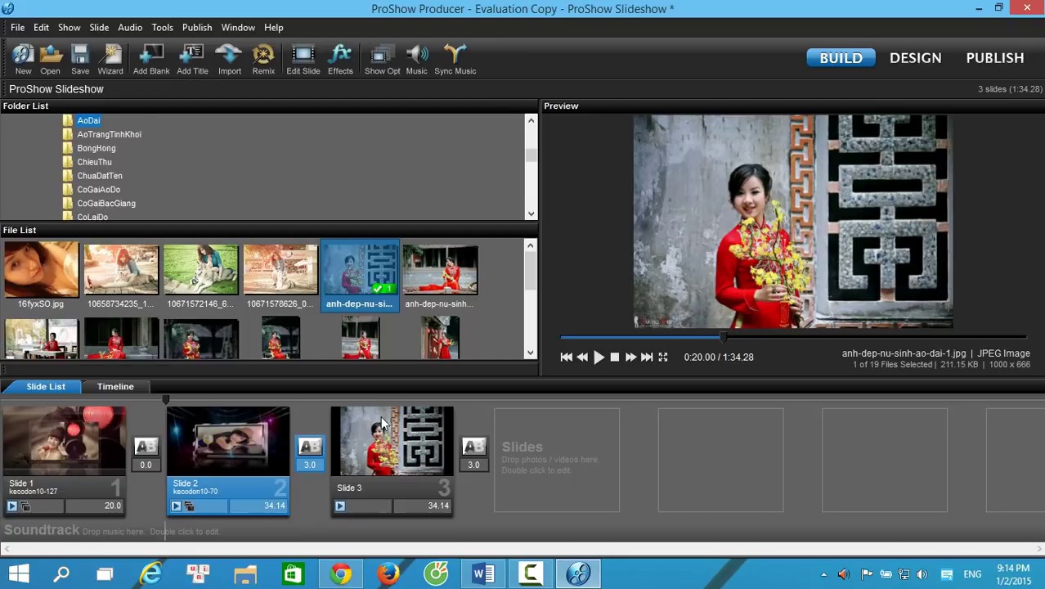
# Open slide 3's style options and select the one-layer style kecodon10-146 in the Kecodon10 category
pyautogui.doubleClick(399, 440)
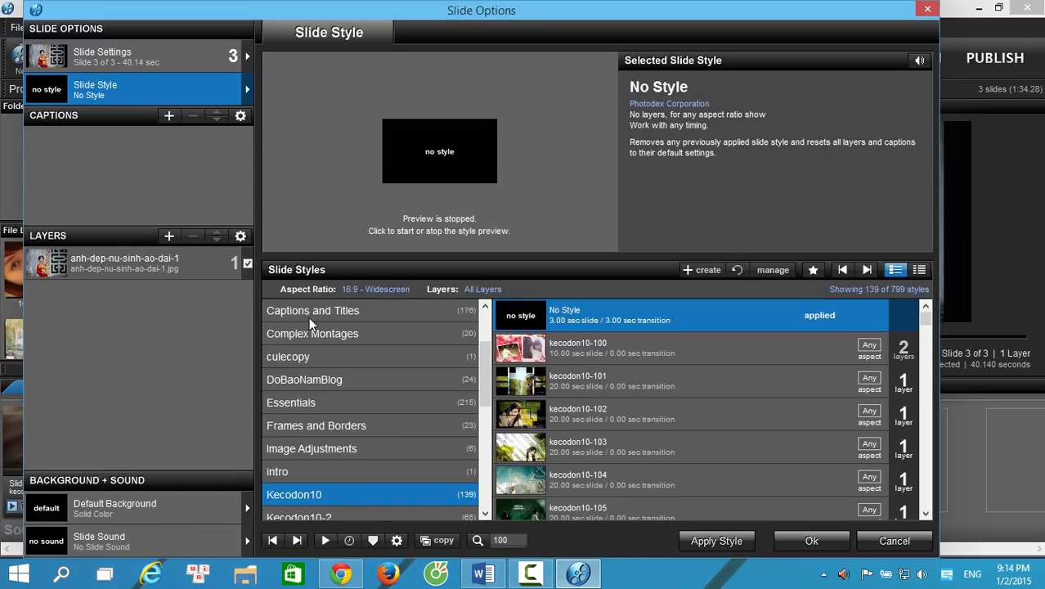
pyautogui.scroll(-6, 628, 448)
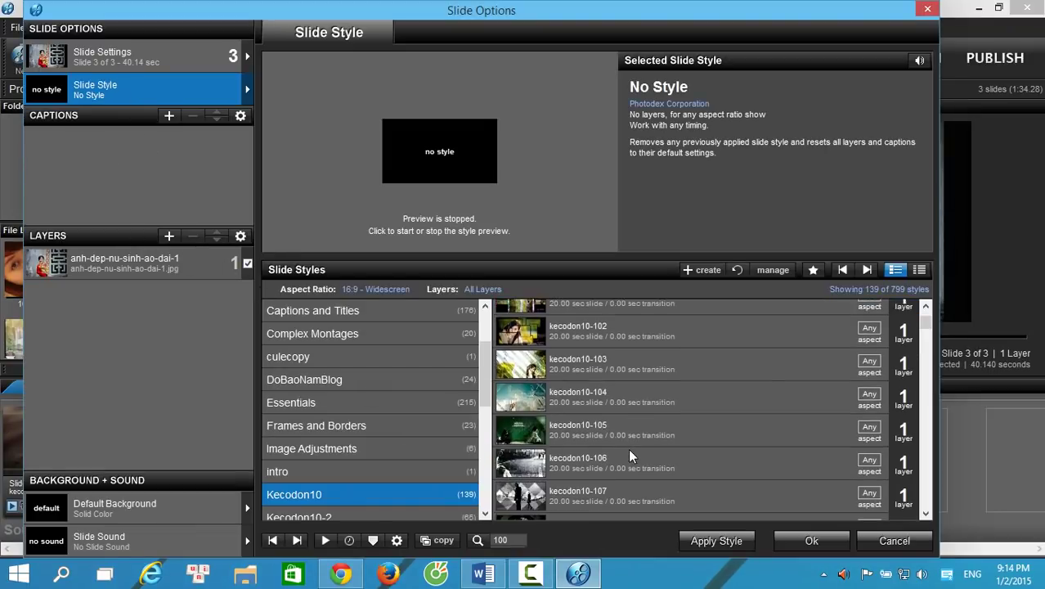
pyautogui.scroll(4, 630, 444)
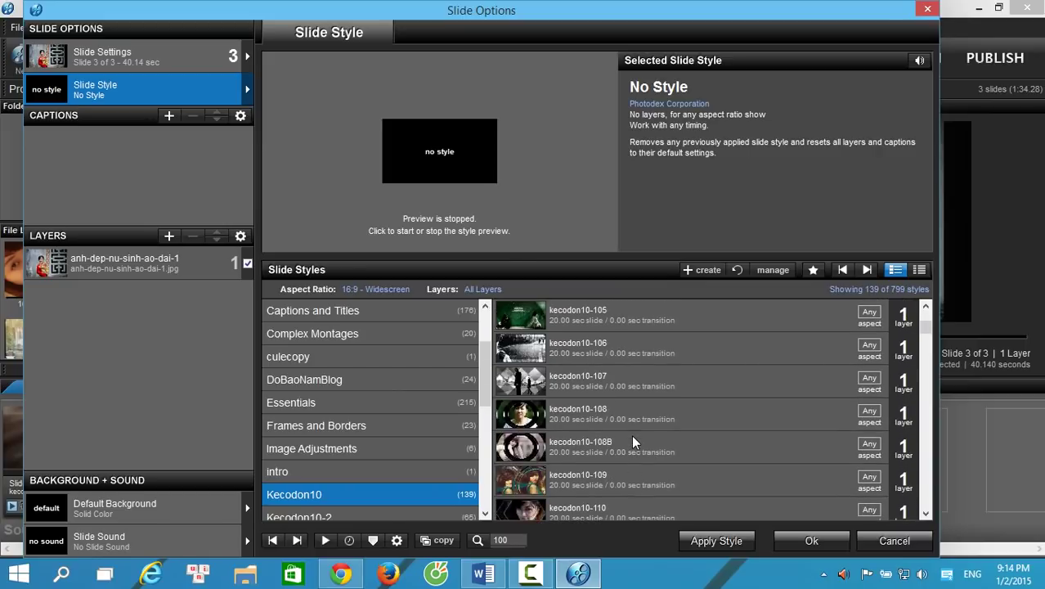
pyautogui.scroll(-10, 631, 442)
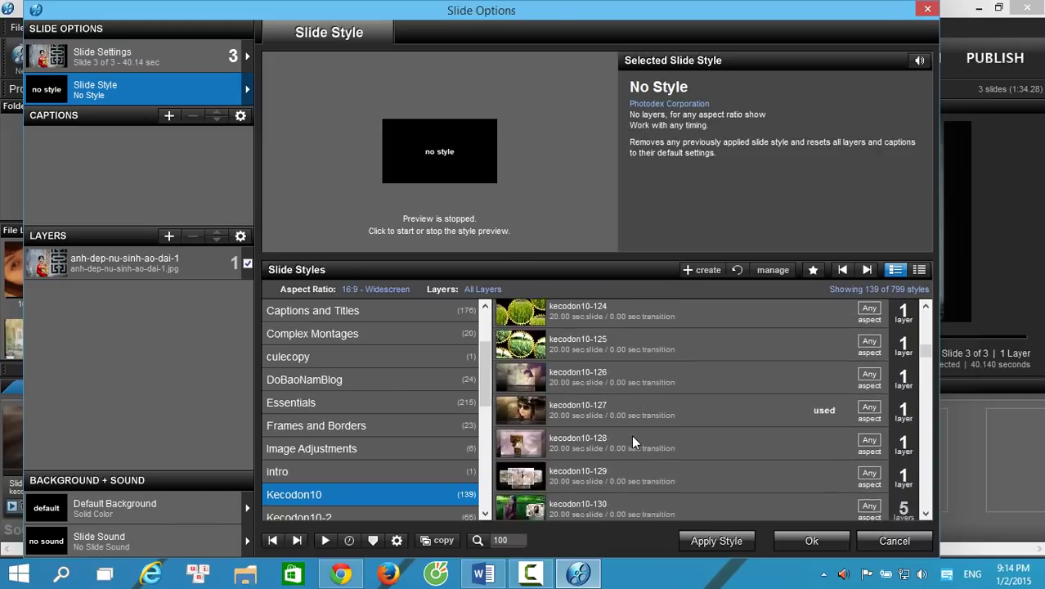
pyautogui.scroll(-2, 632, 442)
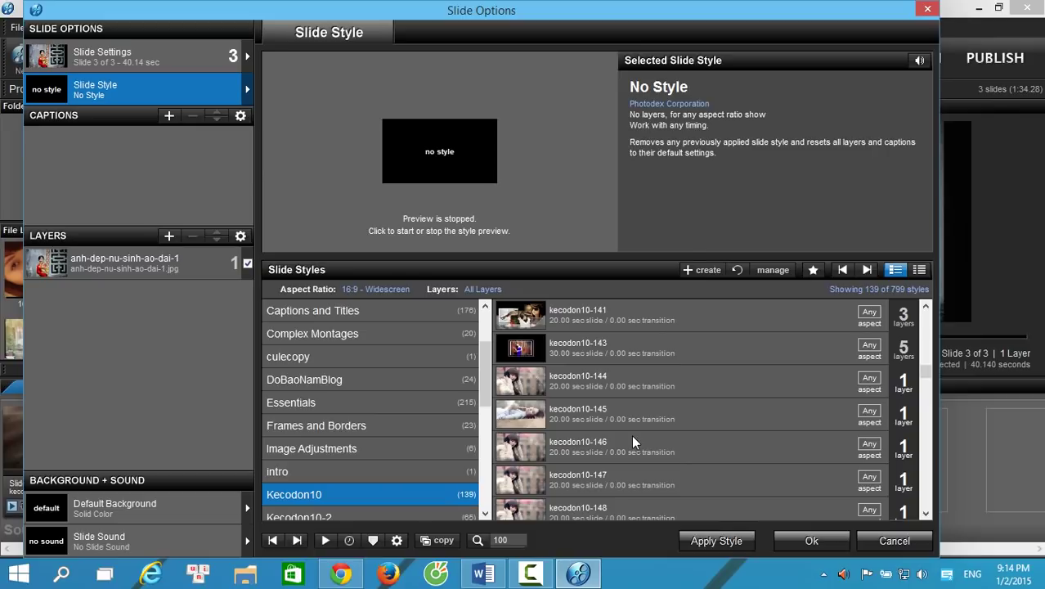
pyautogui.scroll(-2, 633, 442)
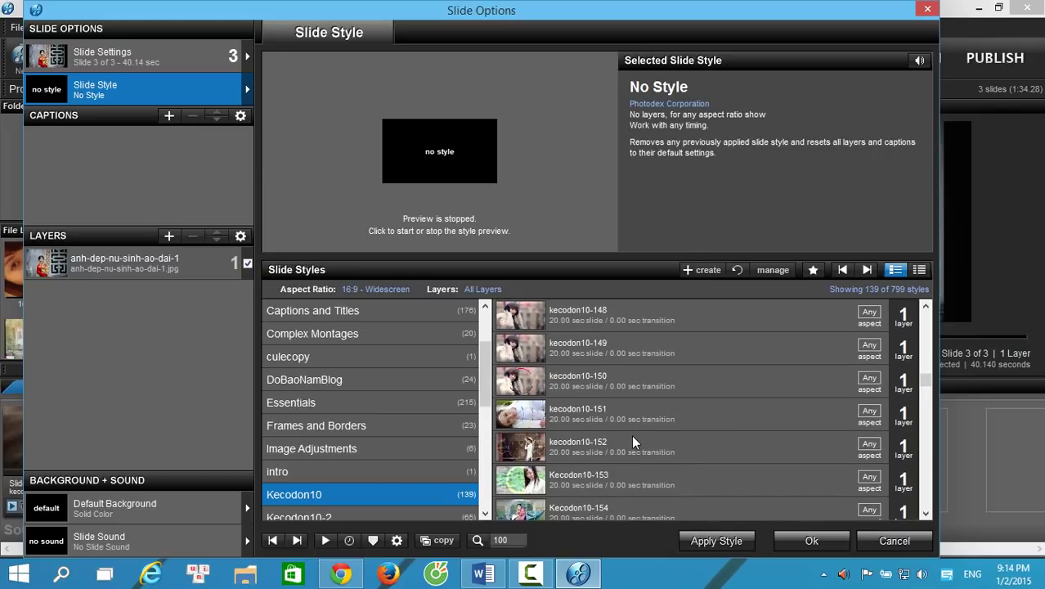
pyautogui.scroll(1, 633, 442)
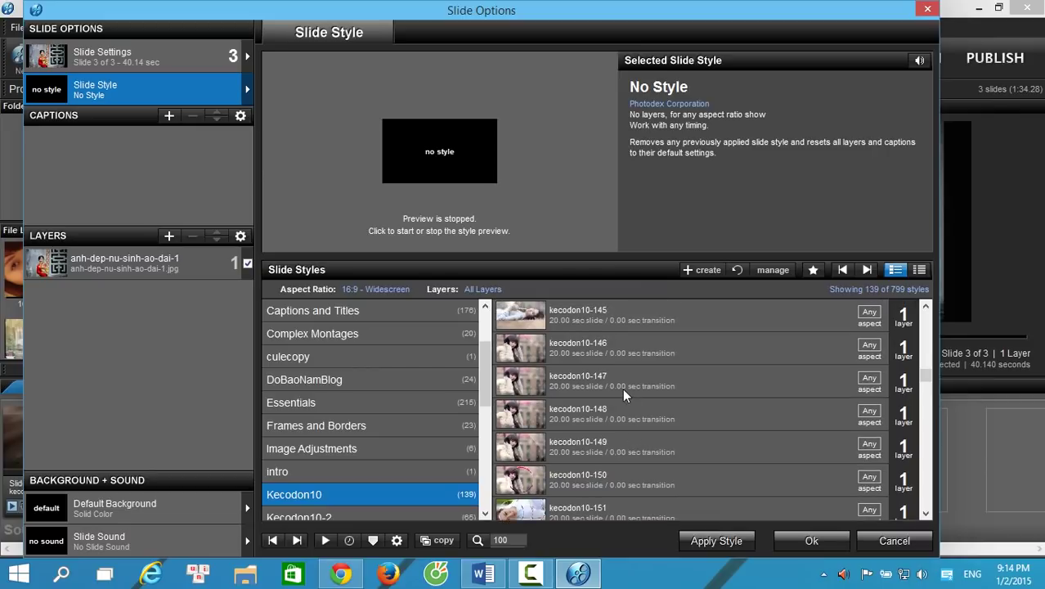
pyautogui.click(607, 349)
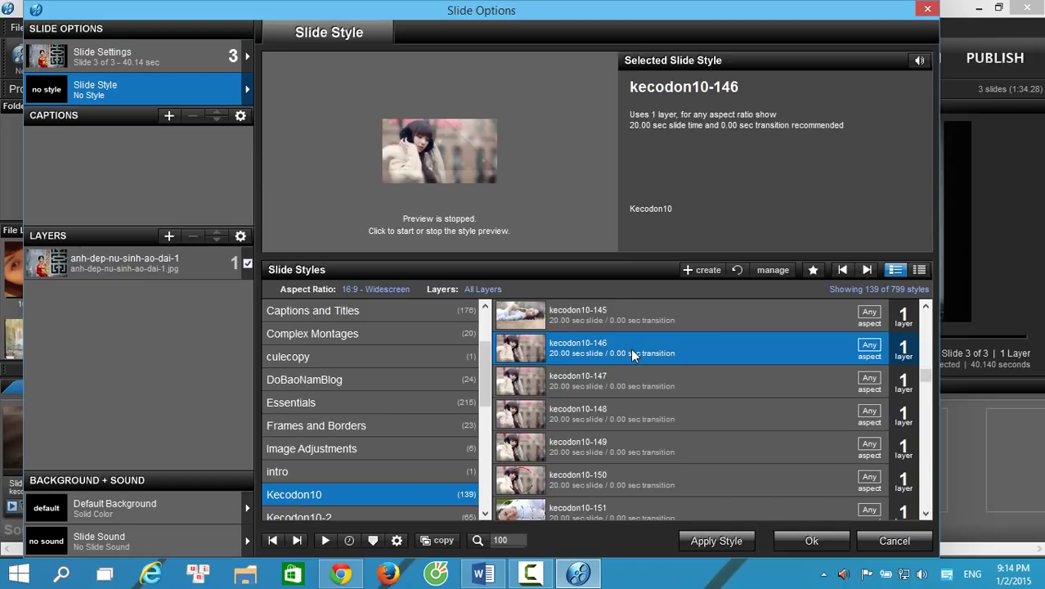
# Apply the kecodon10-146 style to slide 3 and accept the slide options
pyautogui.click(717, 540)
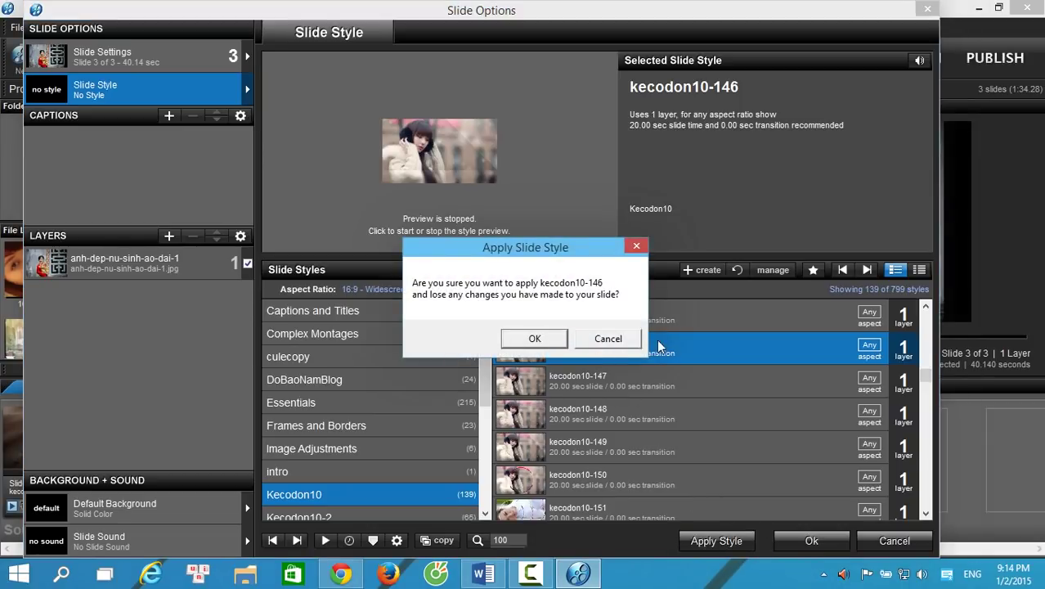
pyautogui.click(535, 337)
pyautogui.click(810, 541)
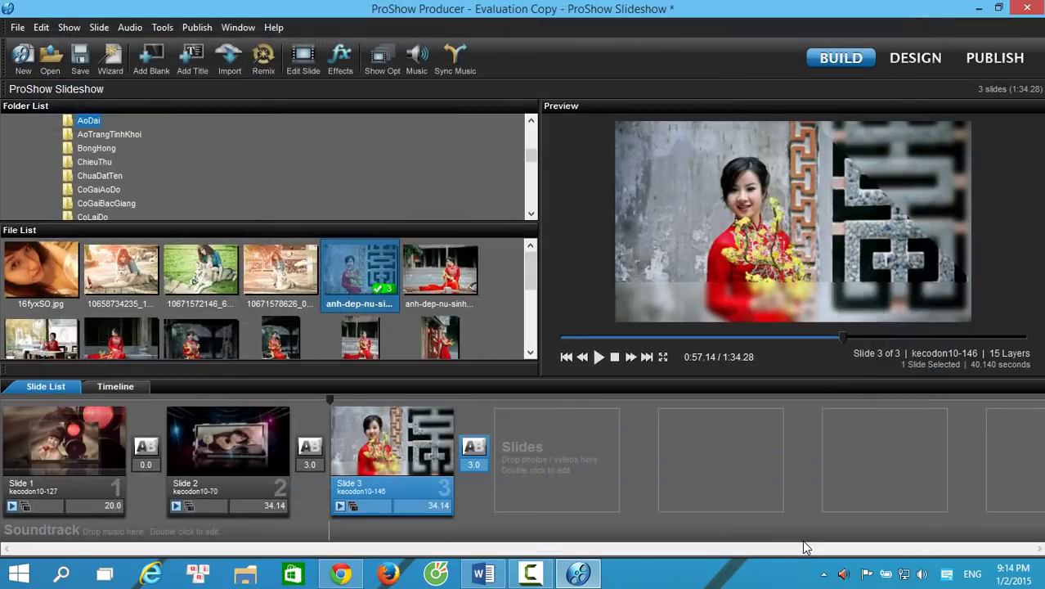
# Set slide 3's duration to 20 seconds and its transition time to 0
pyautogui.click(442, 506)
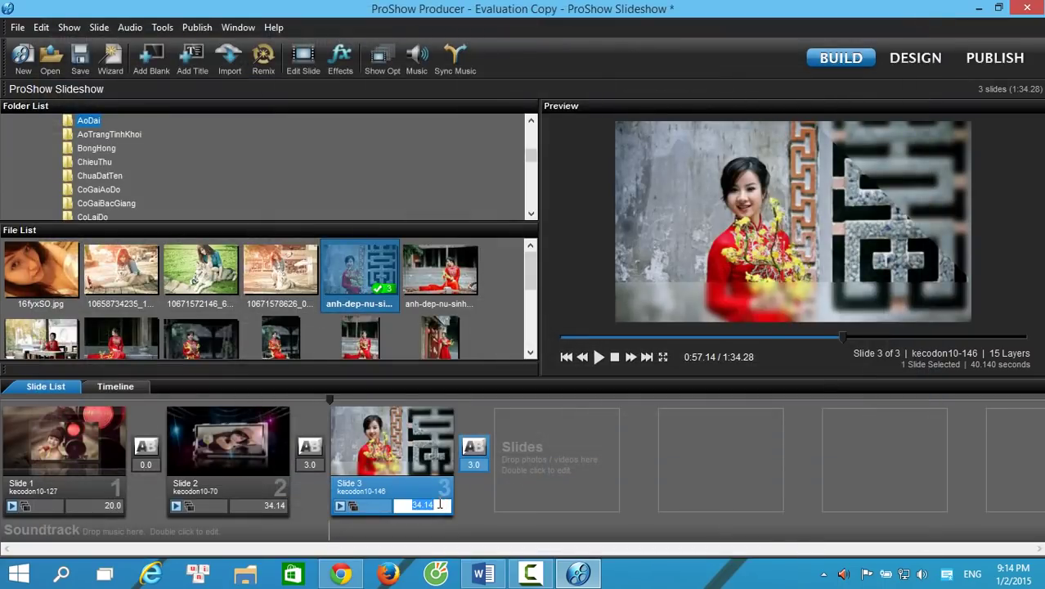
pyautogui.write('20')
pyautogui.click(474, 465)
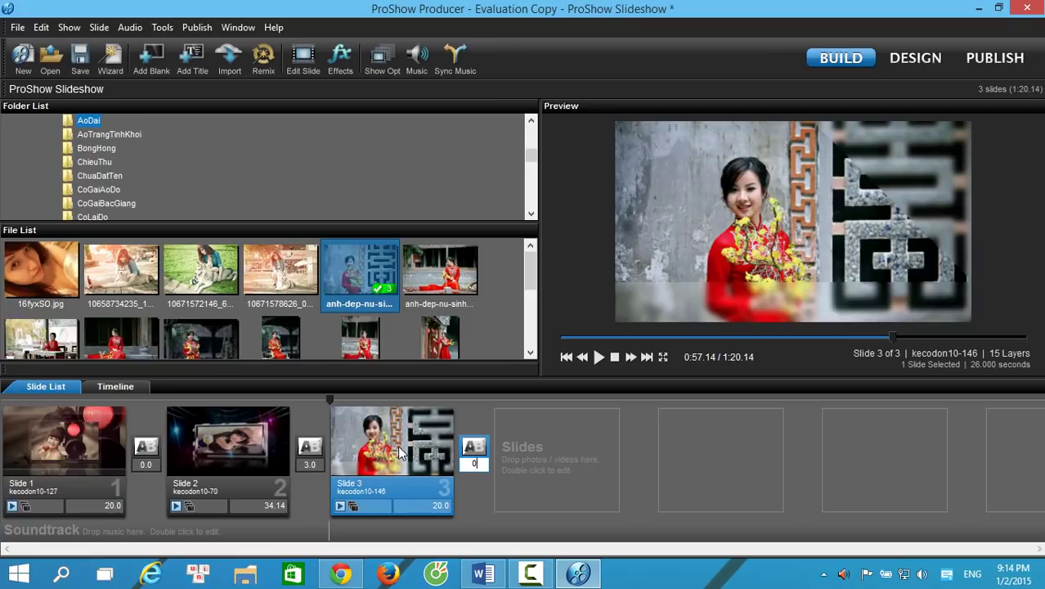
pyautogui.press('Return')
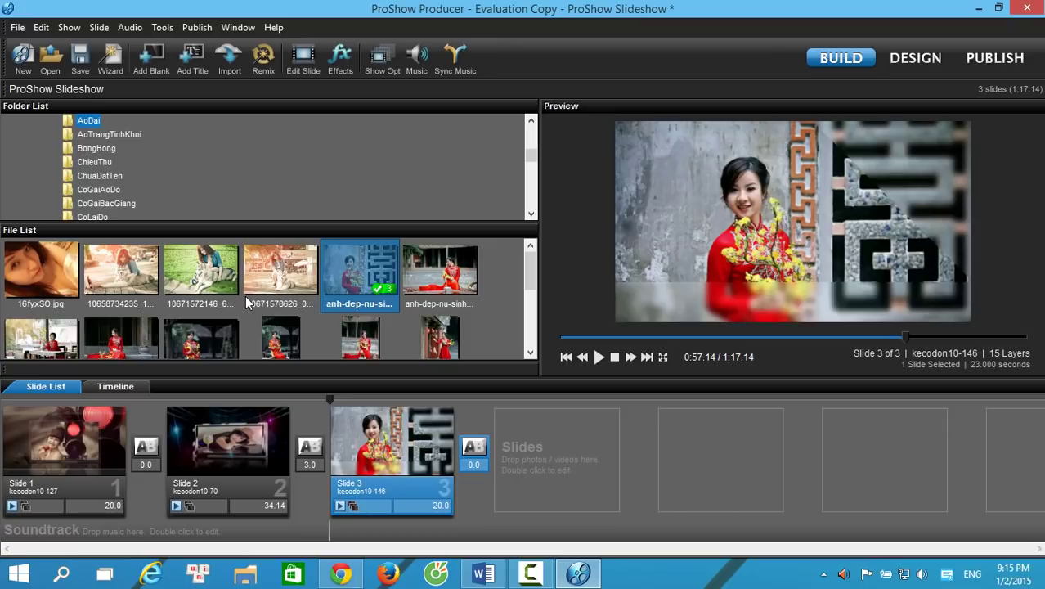
# Add the third photo of the XuanYeuThuong folder, a girl in a yellow ao dai, to the slide list as slide 4
pyautogui.scroll(-3, 245, 302)
pyautogui.scroll(2, 212, 308)
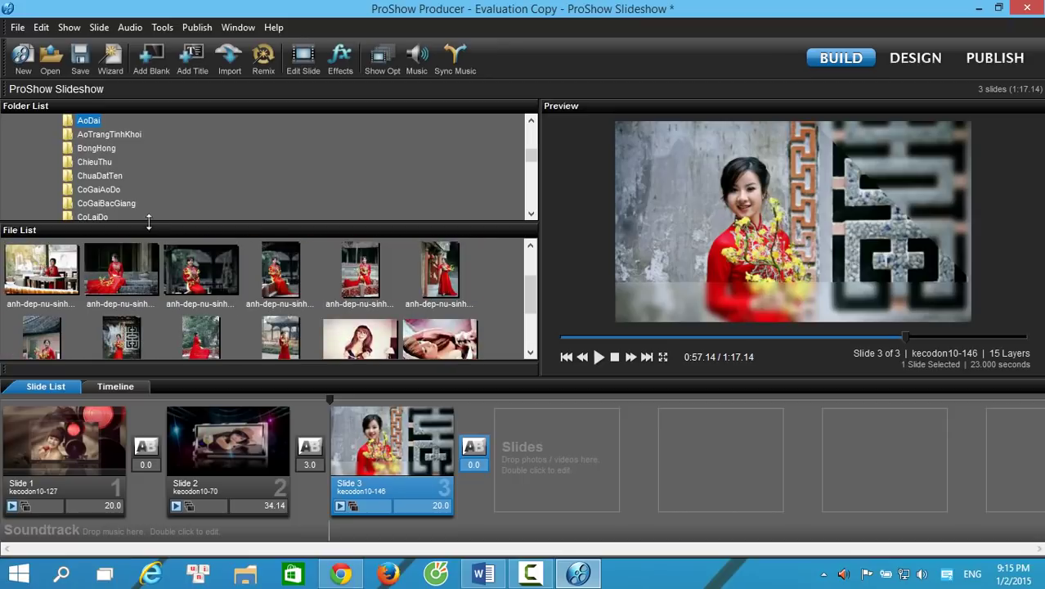
pyautogui.moveTo(529, 159); pyautogui.dragTo(536, 192)
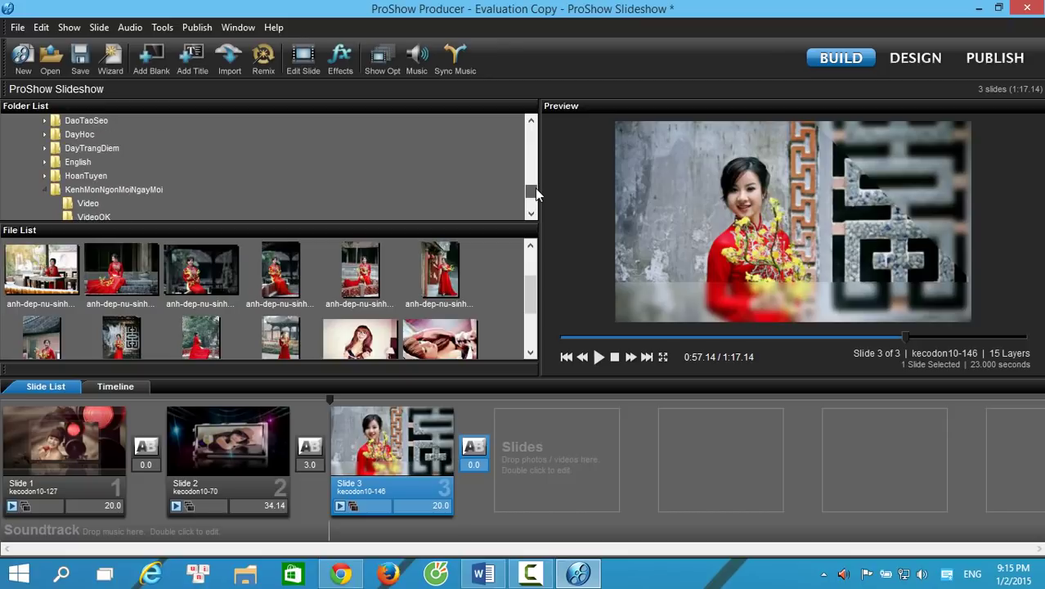
pyautogui.moveTo(535, 192); pyautogui.dragTo(536, 185)
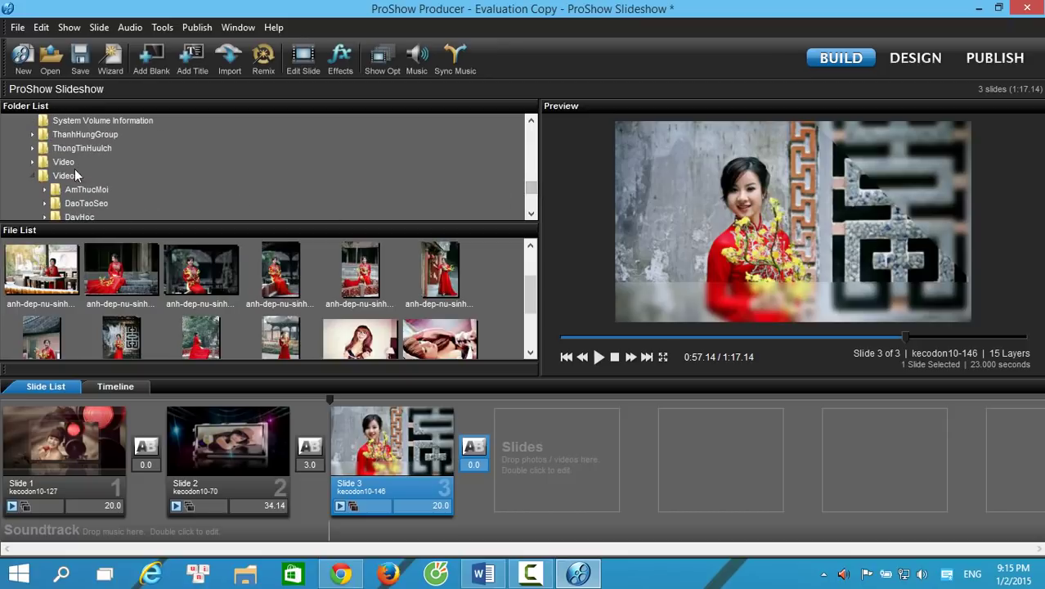
pyautogui.scroll(6, 73, 189)
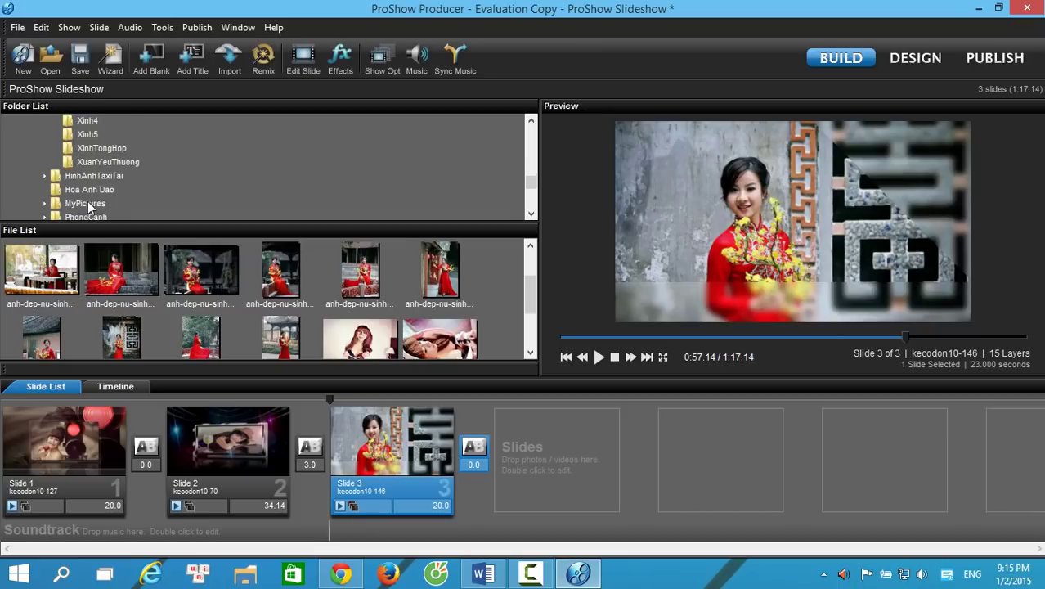
pyautogui.click(112, 168)
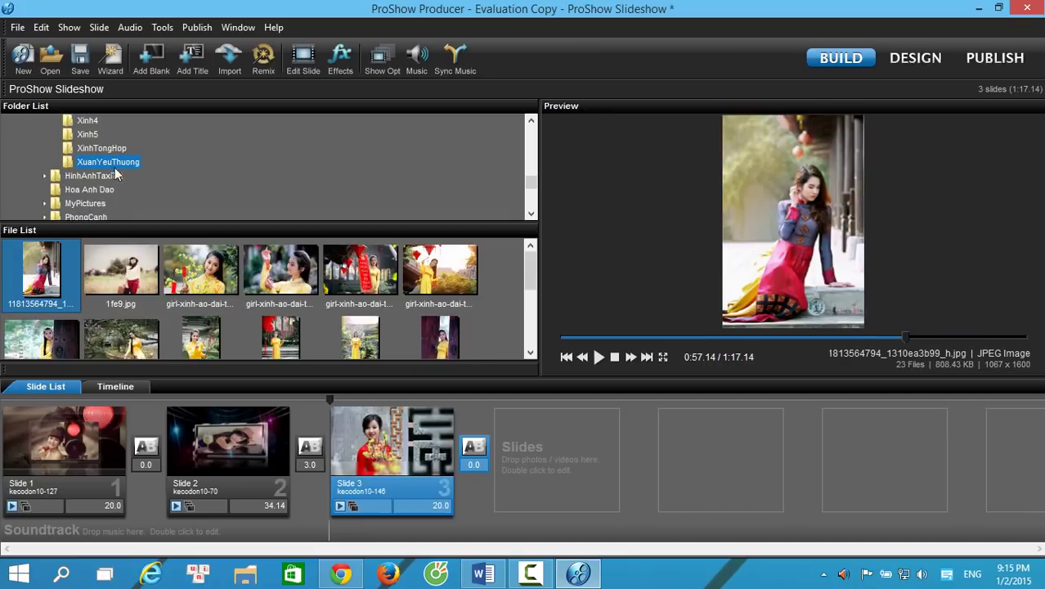
pyautogui.click(201, 263)
pyautogui.moveTo(200, 263); pyautogui.dragTo(576, 434)
# Open slide 4's style options and look through the Kecodon10 and Kecodon10-2 styles for a suitable one
pyautogui.doubleClick(576, 437)
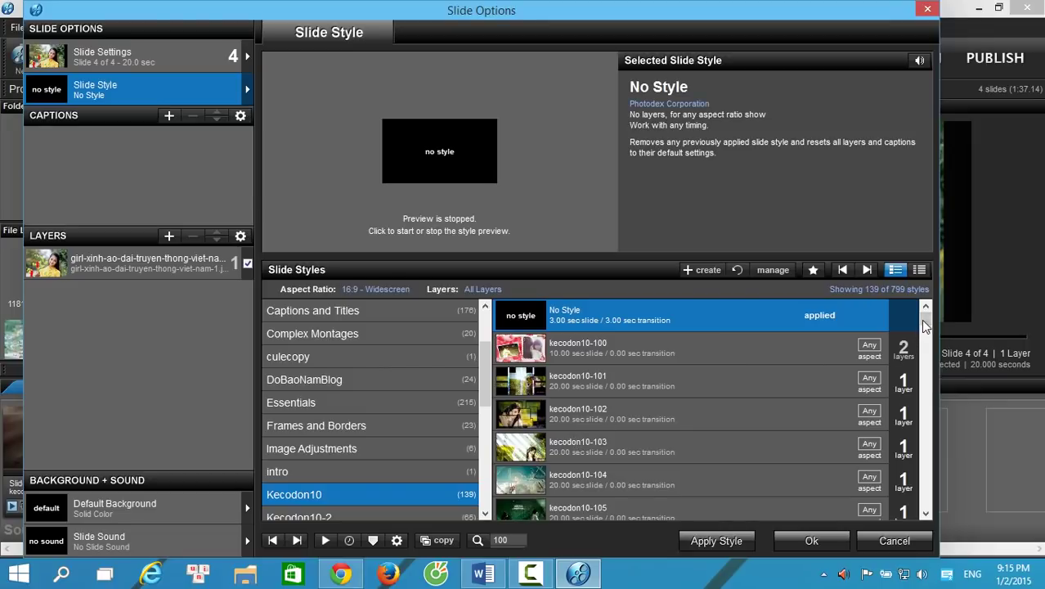
pyautogui.moveTo(925, 321); pyautogui.dragTo(922, 513)
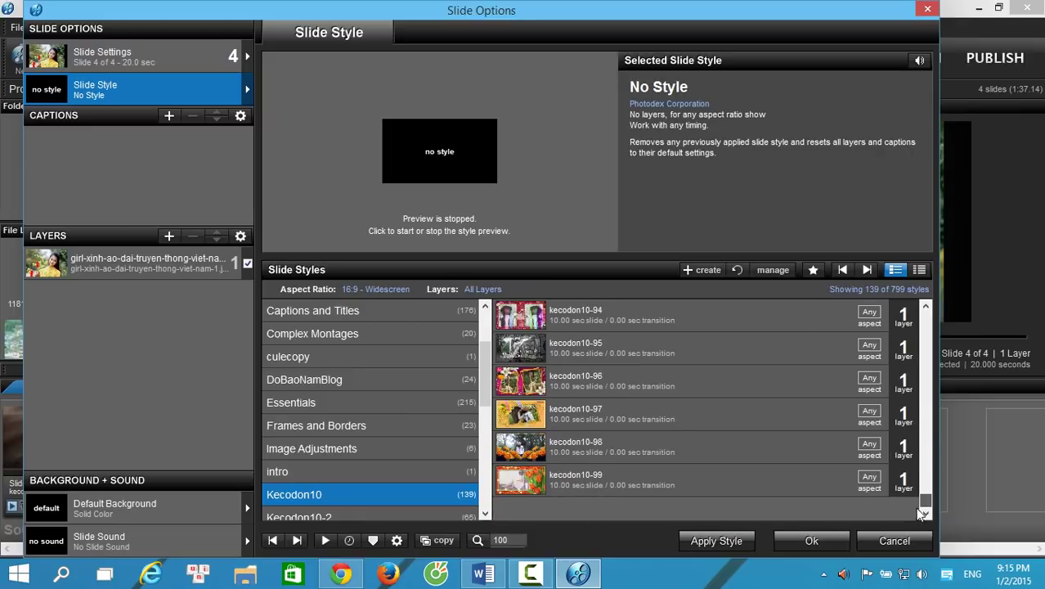
pyautogui.click(339, 516)
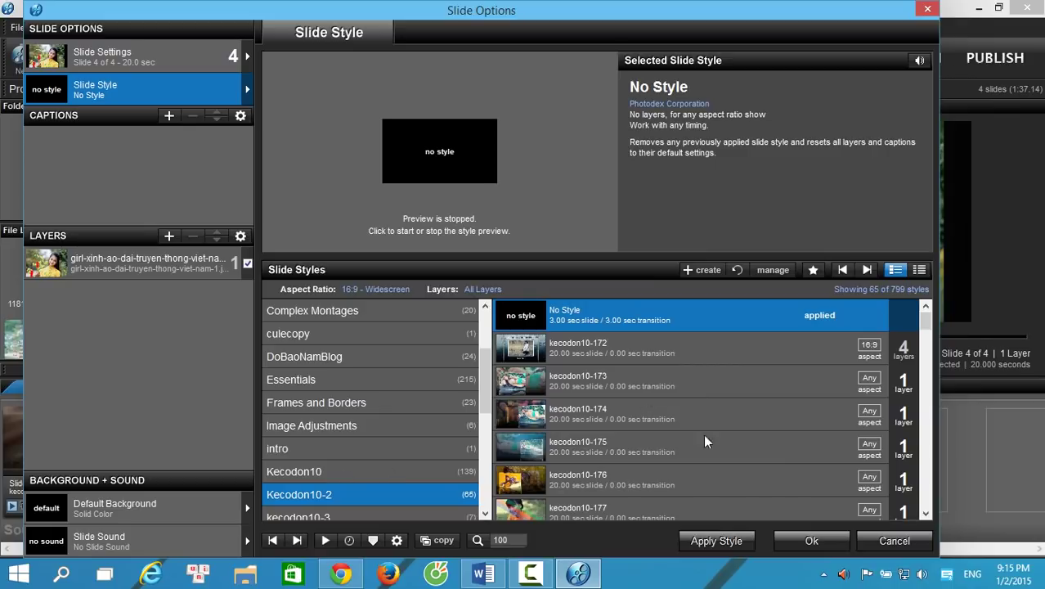
pyautogui.moveTo(927, 320); pyautogui.dragTo(933, 338)
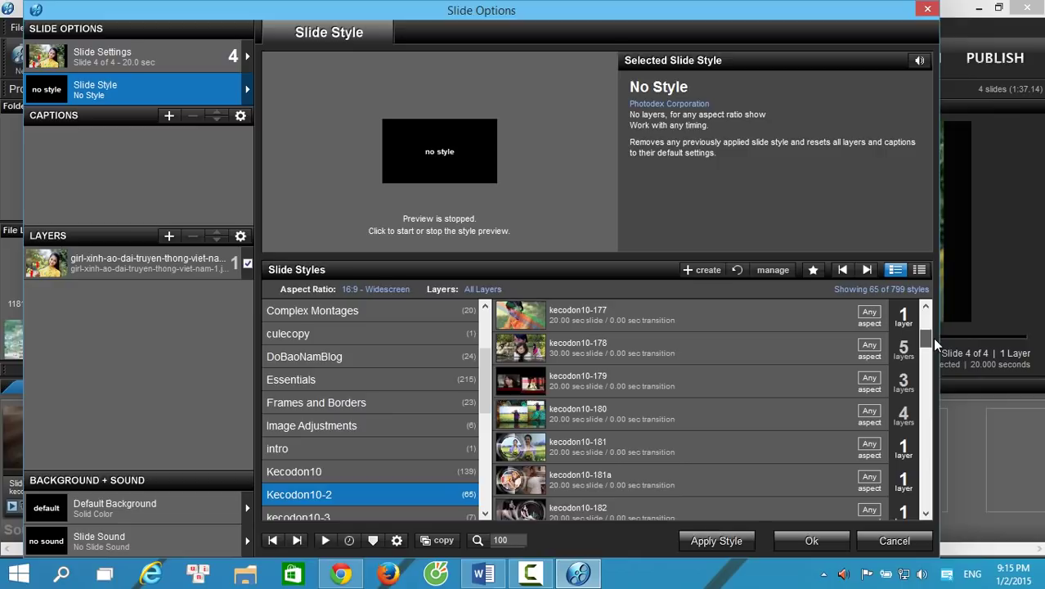
pyautogui.click(347, 472)
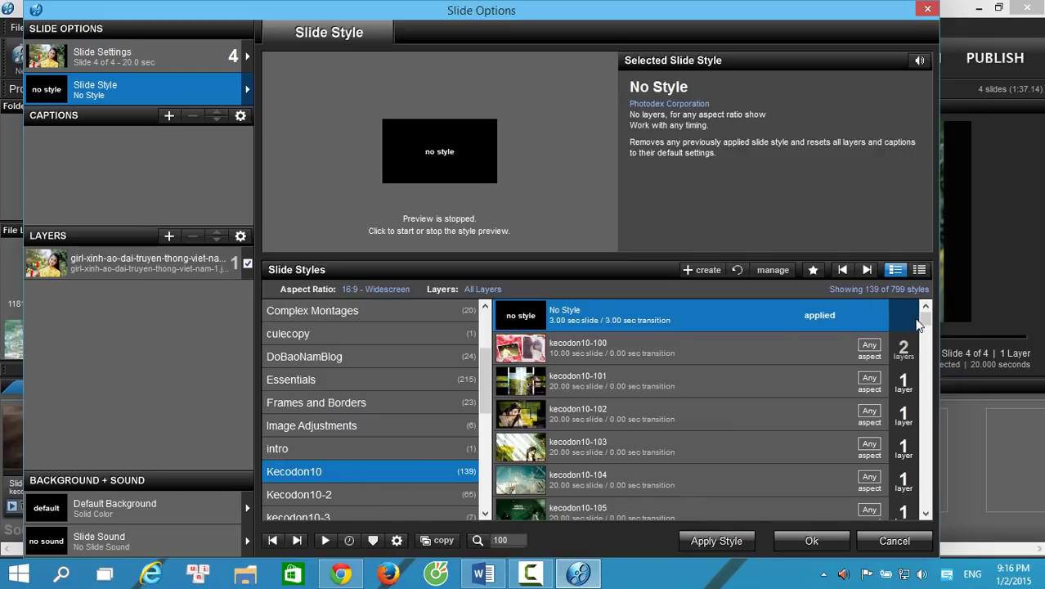
pyautogui.moveTo(924, 324); pyautogui.dragTo(903, 442)
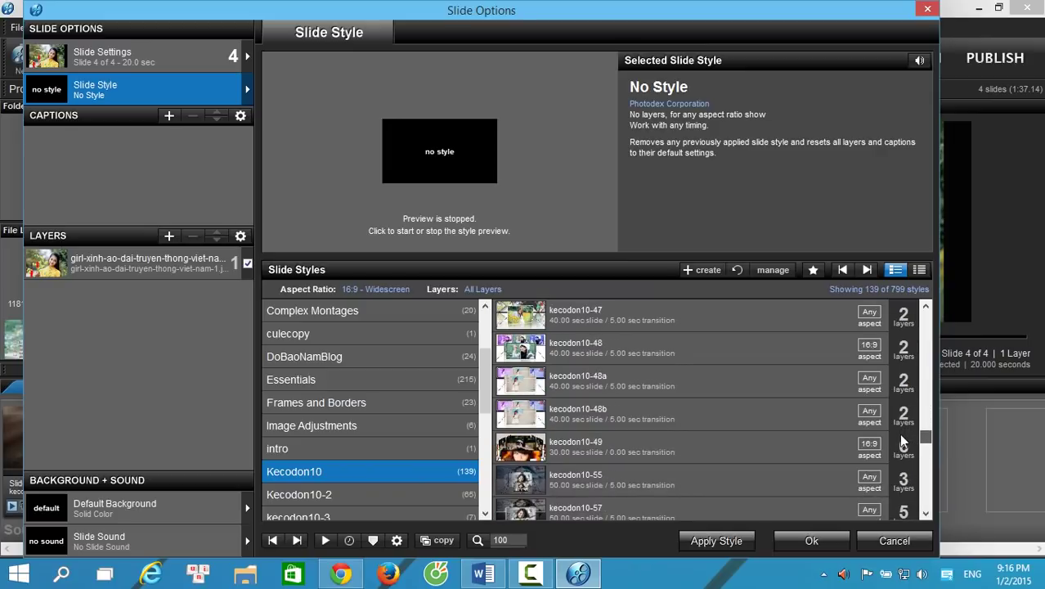
pyautogui.scroll(-1, 903, 441)
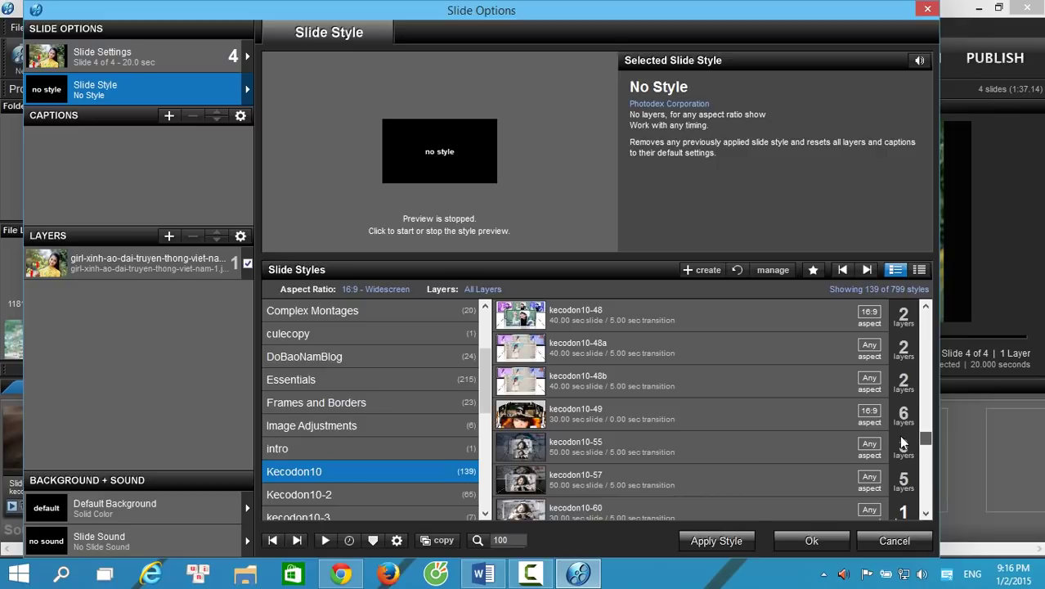
pyautogui.scroll(-10, 903, 442)
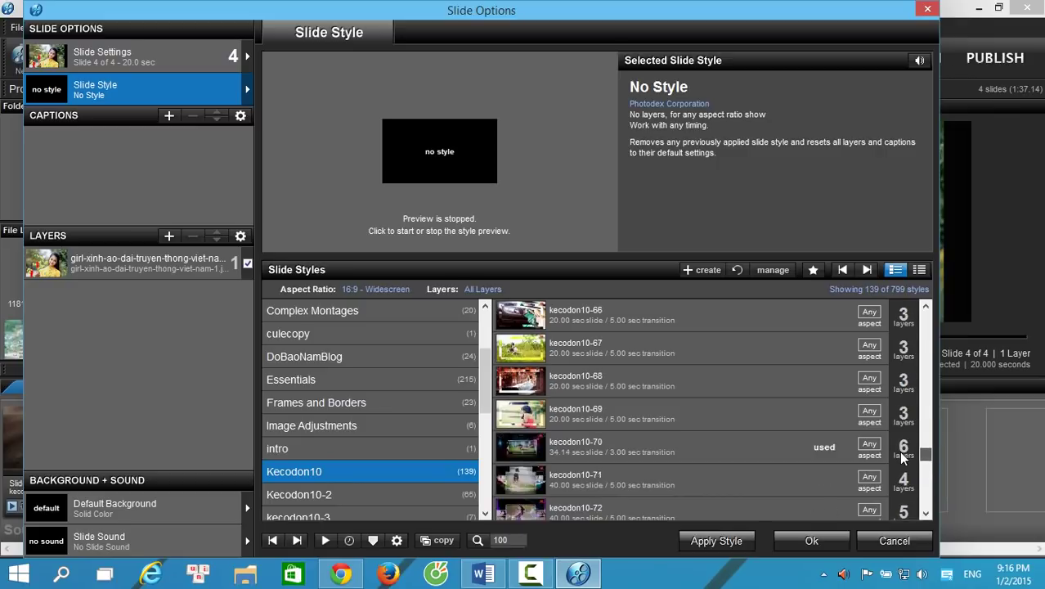
pyautogui.scroll(-9, 899, 466)
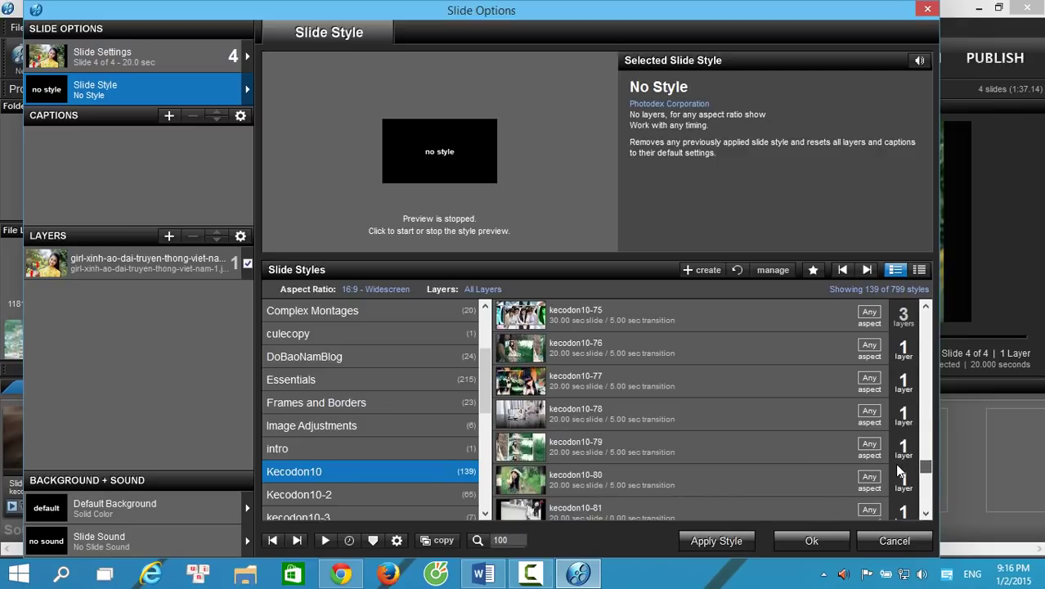
pyautogui.scroll(-5, 900, 470)
pyautogui.scroll(13, 902, 458)
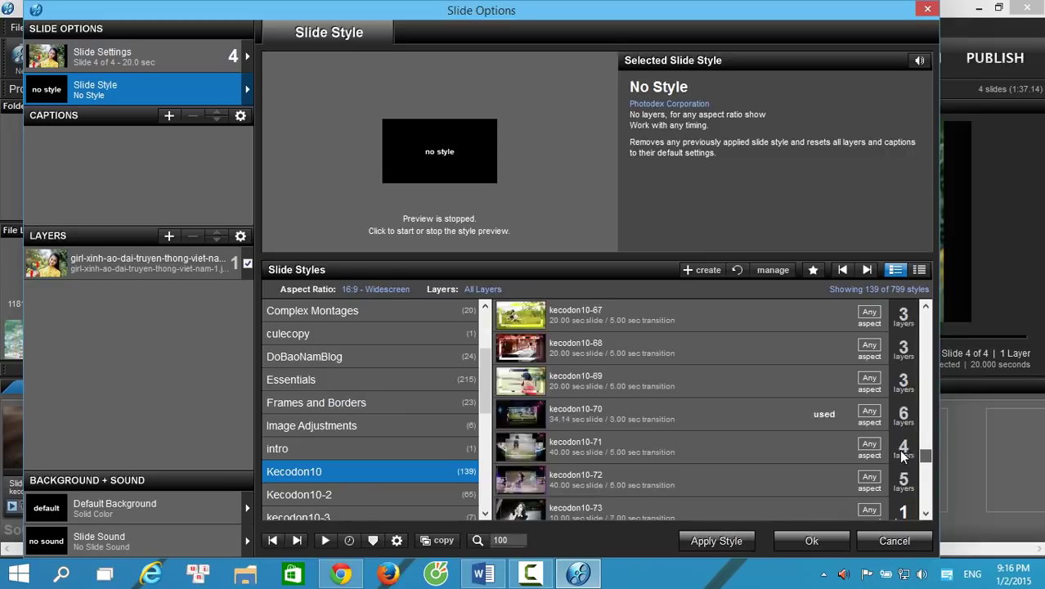
pyautogui.scroll(15, 902, 456)
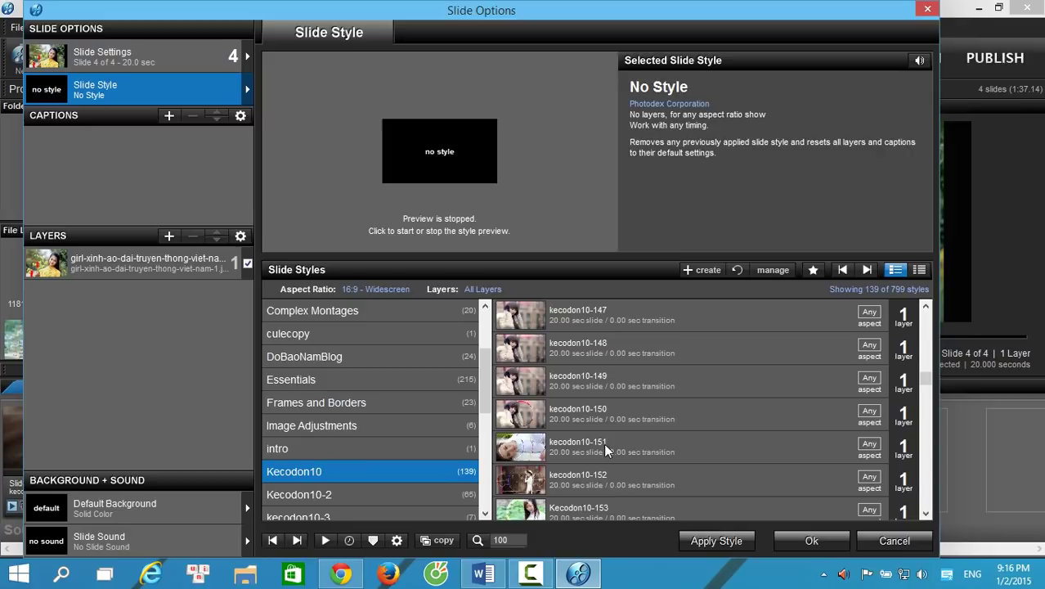
# Apply the kecodon10-150 style to slide 4 and accept the slide options
pyautogui.click(600, 419)
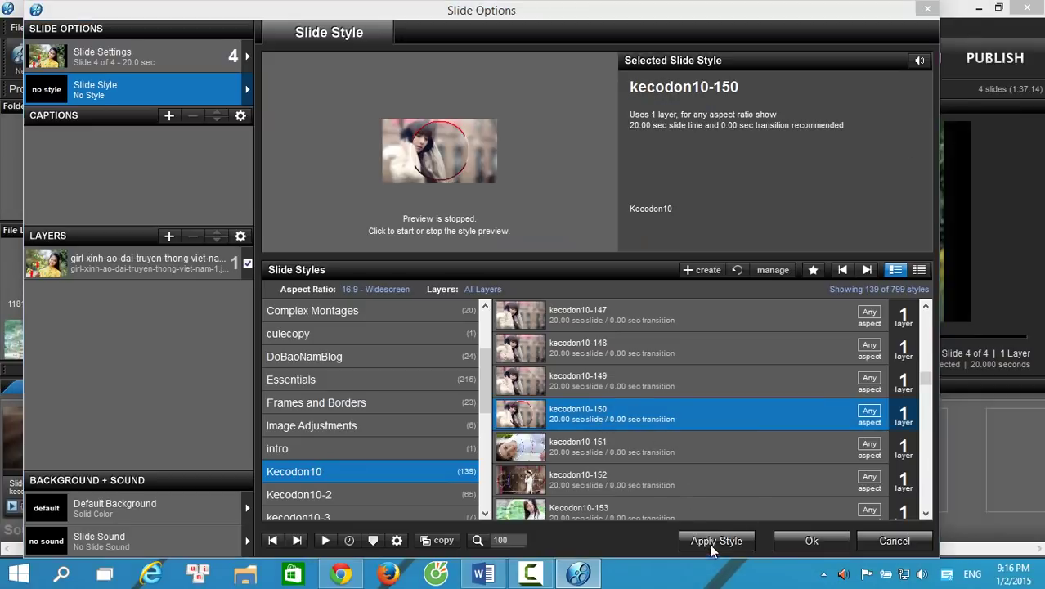
pyautogui.click(745, 540)
pyautogui.click(556, 337)
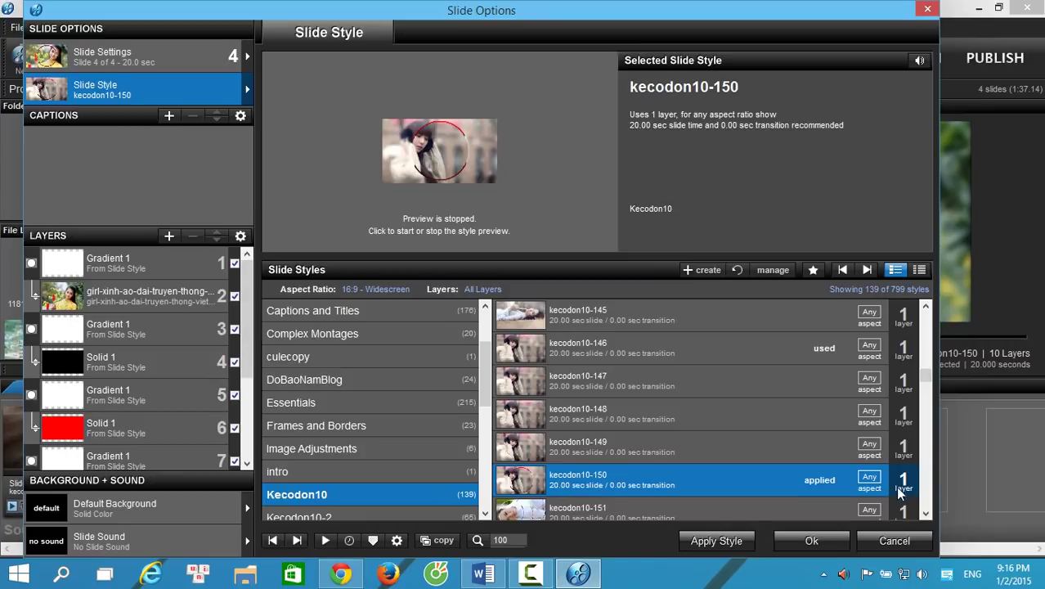
pyautogui.click(818, 540)
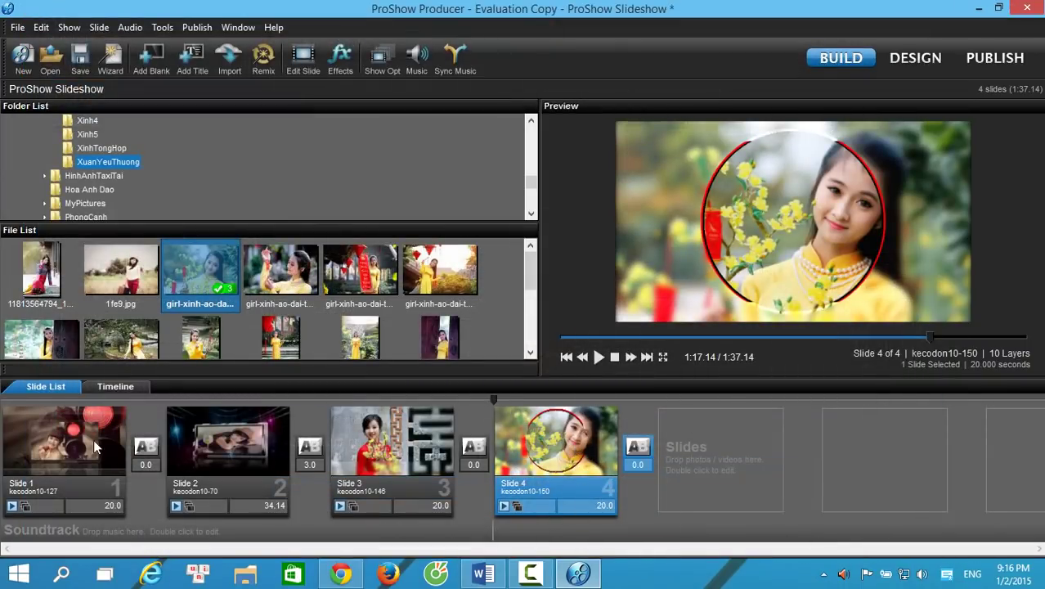
# Preview the first few seconds of the slideshow from slide 1, then stop playback
pyautogui.click(121, 440)
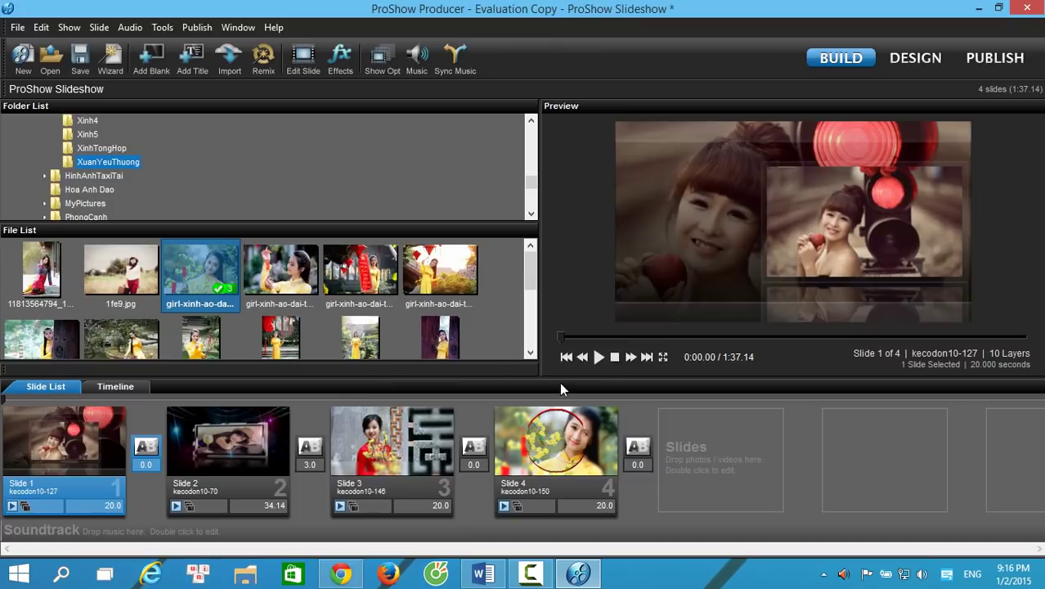
pyautogui.press('space')
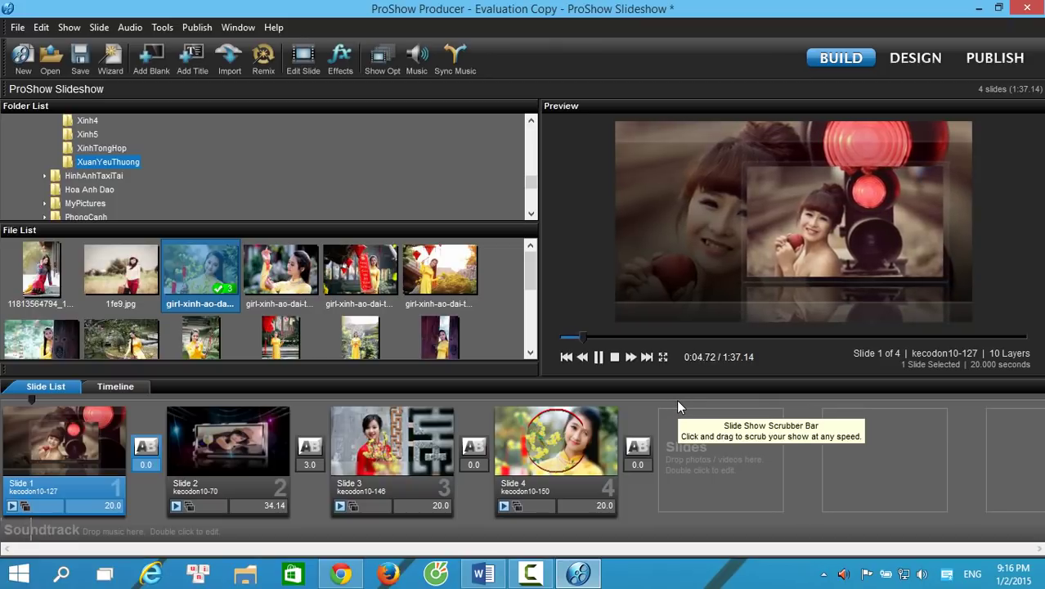
pyautogui.press('space')
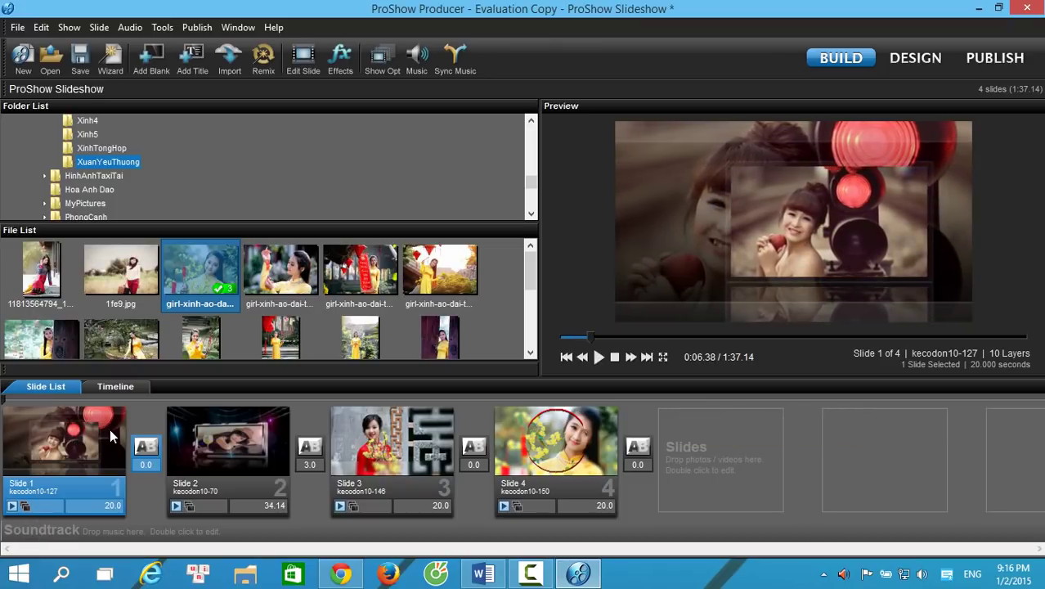
pyautogui.doubleClick(76, 444)
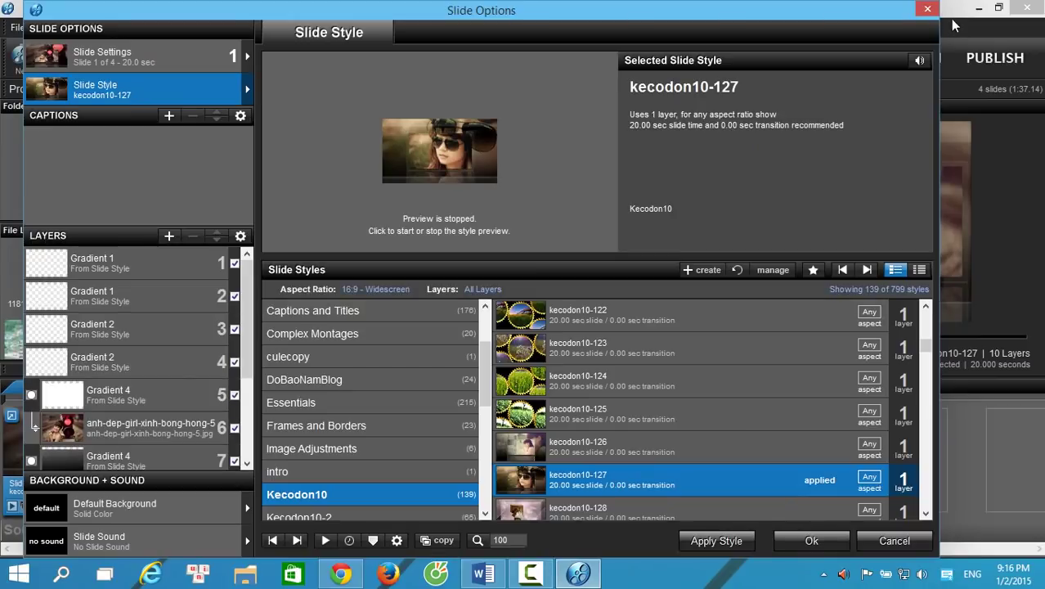
pyautogui.click(927, 8)
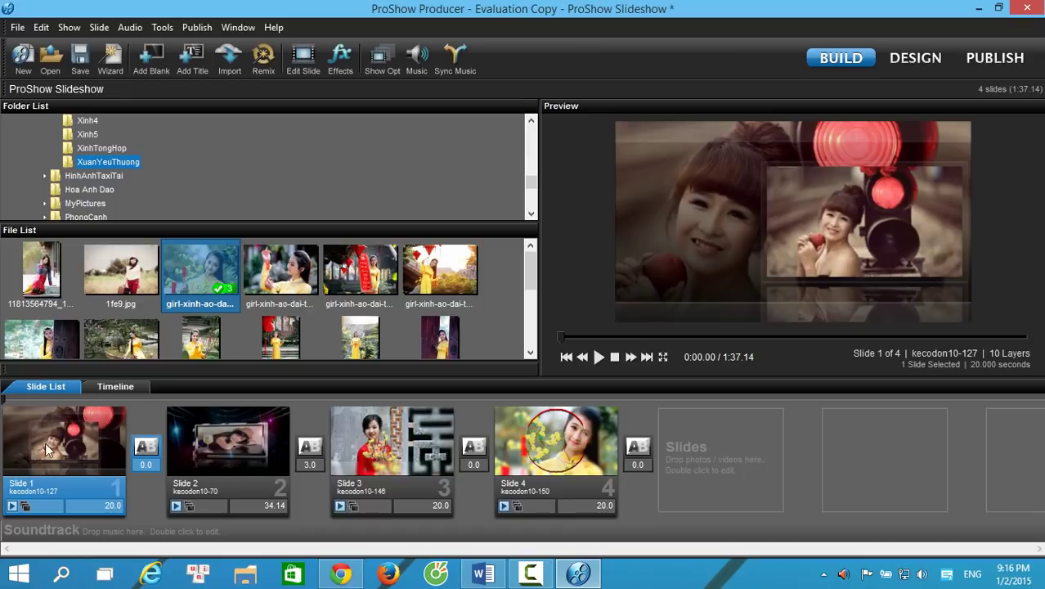
pyautogui.moveTo(45, 426)
pyautogui.doubleClick(47, 427)
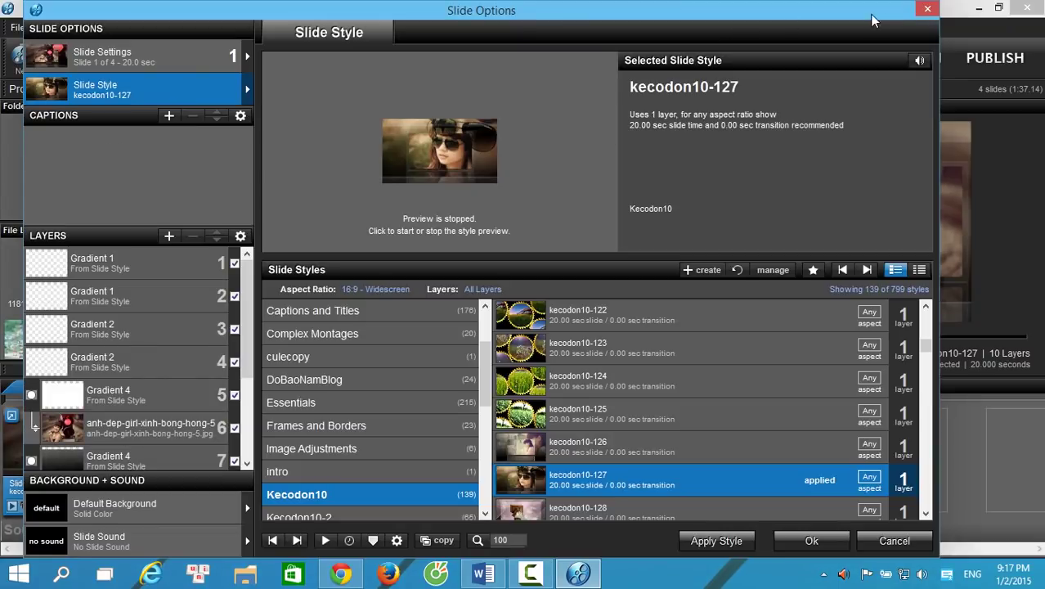
pyautogui.click(927, 8)
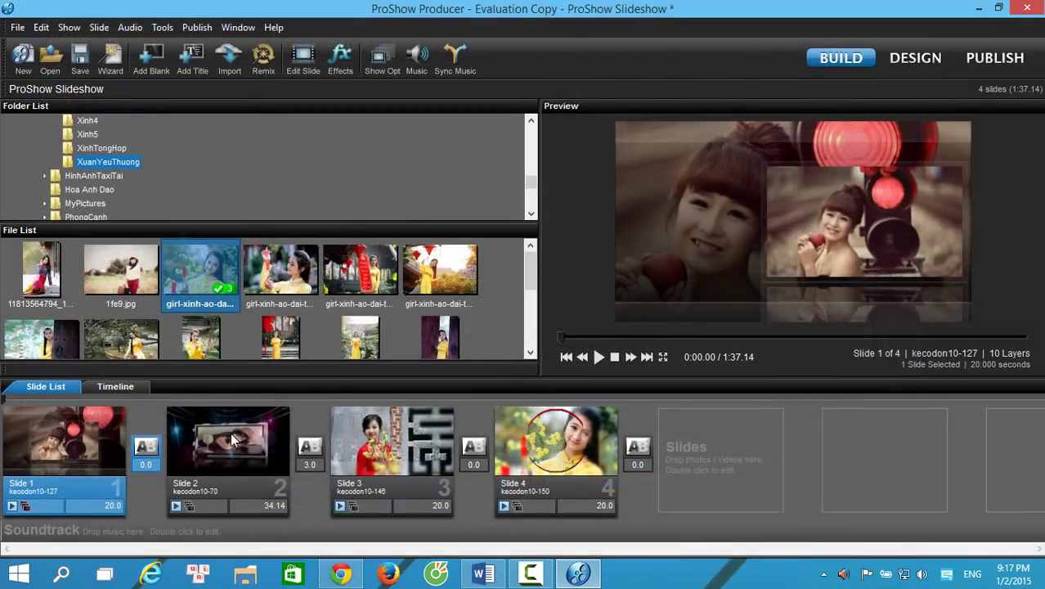
pyautogui.click(263, 433)
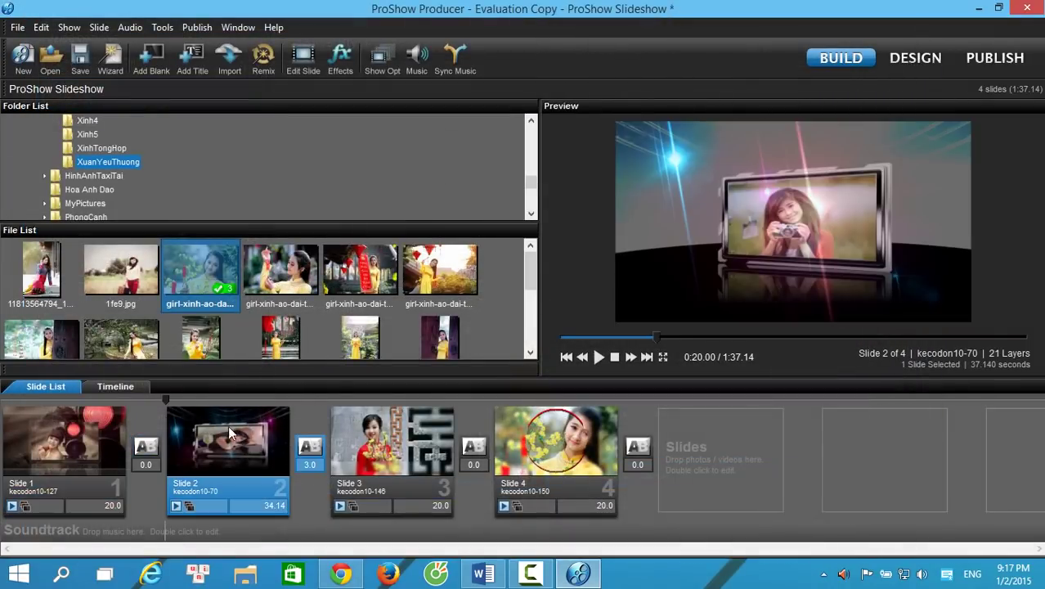
# Add the sound file Hot_Heat.mp3 from the E: drive's Videos folder to slide 1 and accept the slide options
pyautogui.click(86, 443)
pyautogui.doubleClick(92, 438)
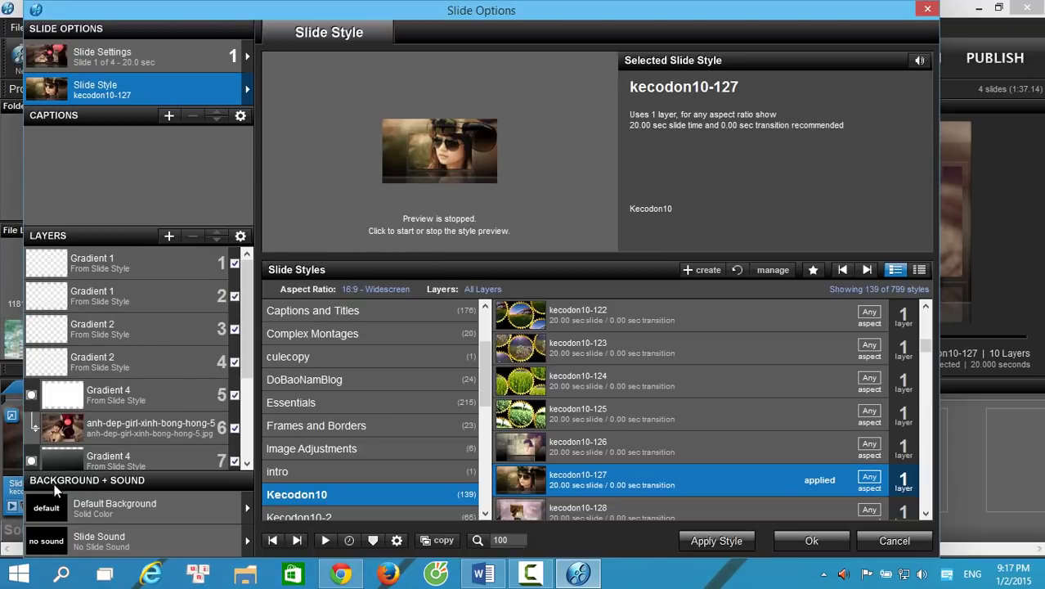
pyautogui.click(101, 540)
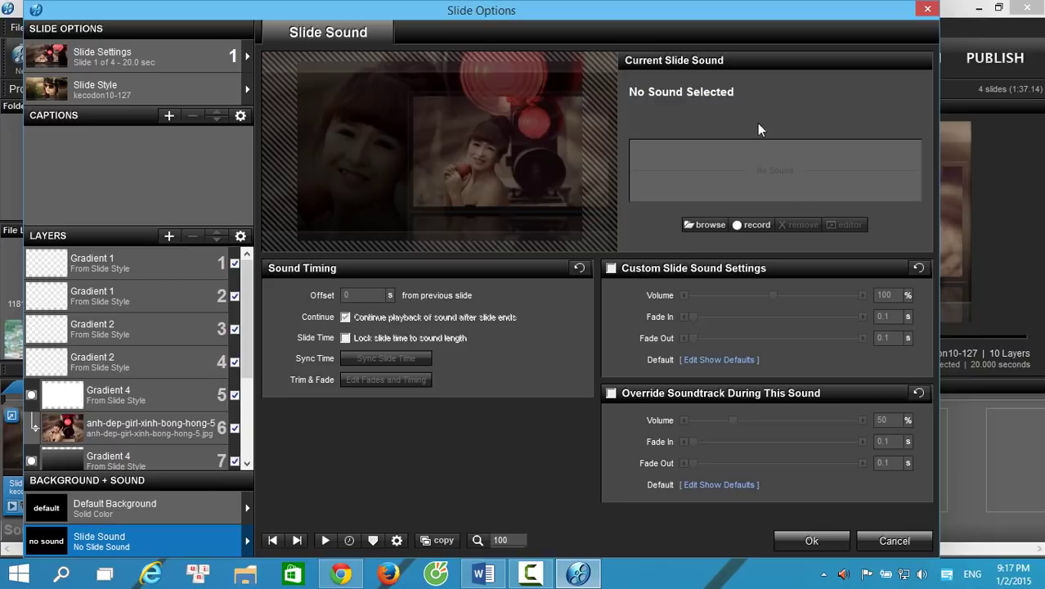
pyautogui.click(716, 229)
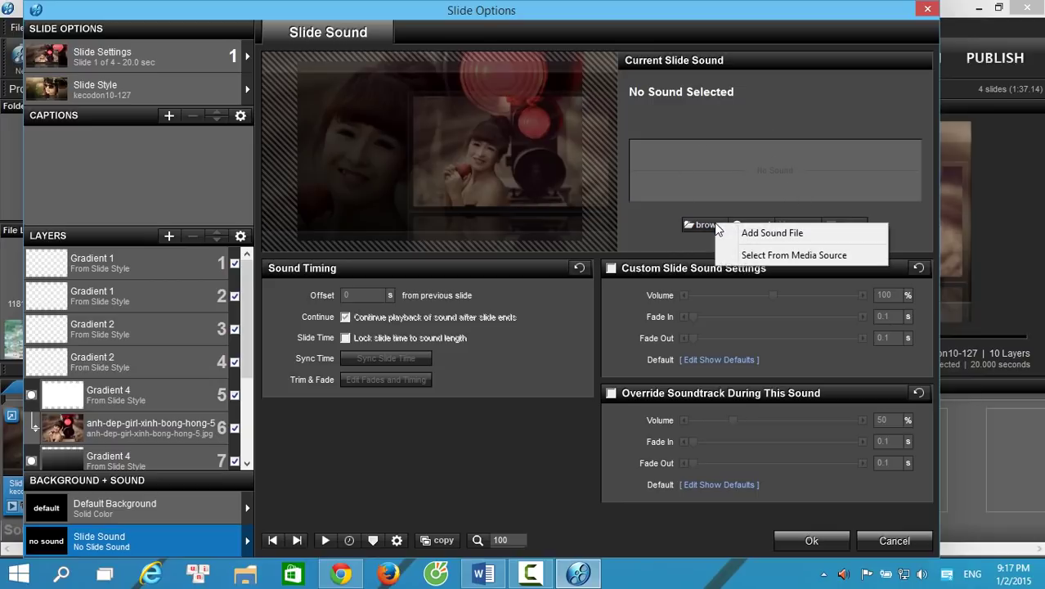
pyautogui.click(781, 231)
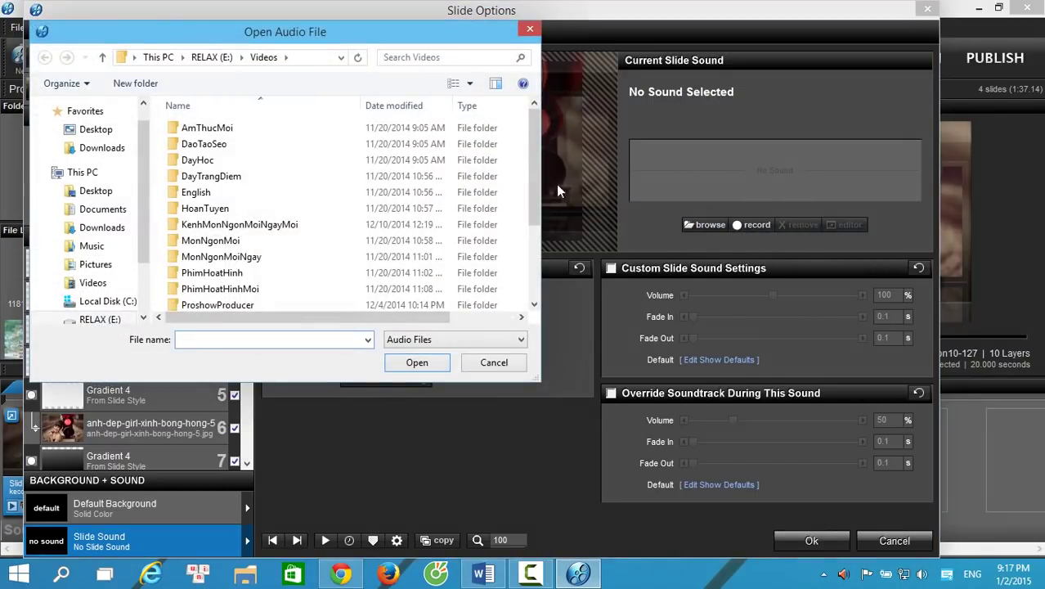
pyautogui.moveTo(532, 135); pyautogui.dragTo(529, 205)
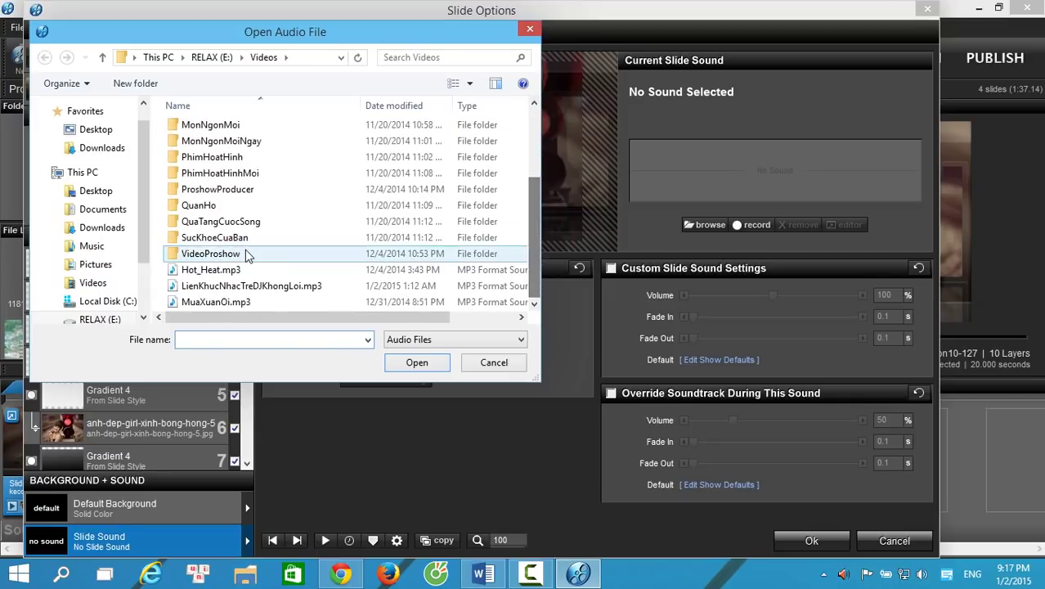
pyautogui.doubleClick(222, 269)
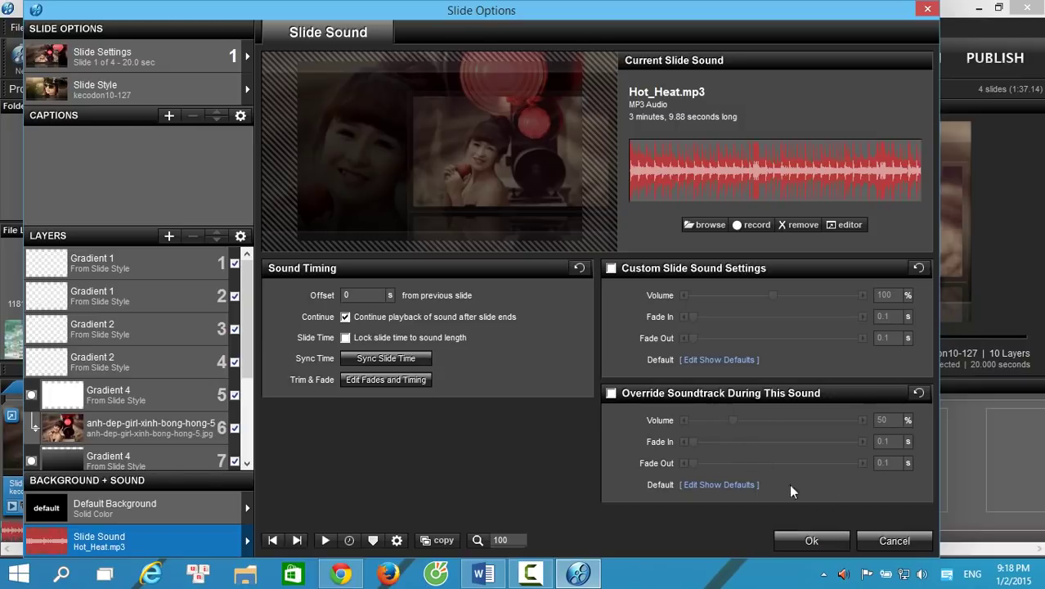
pyautogui.click(819, 541)
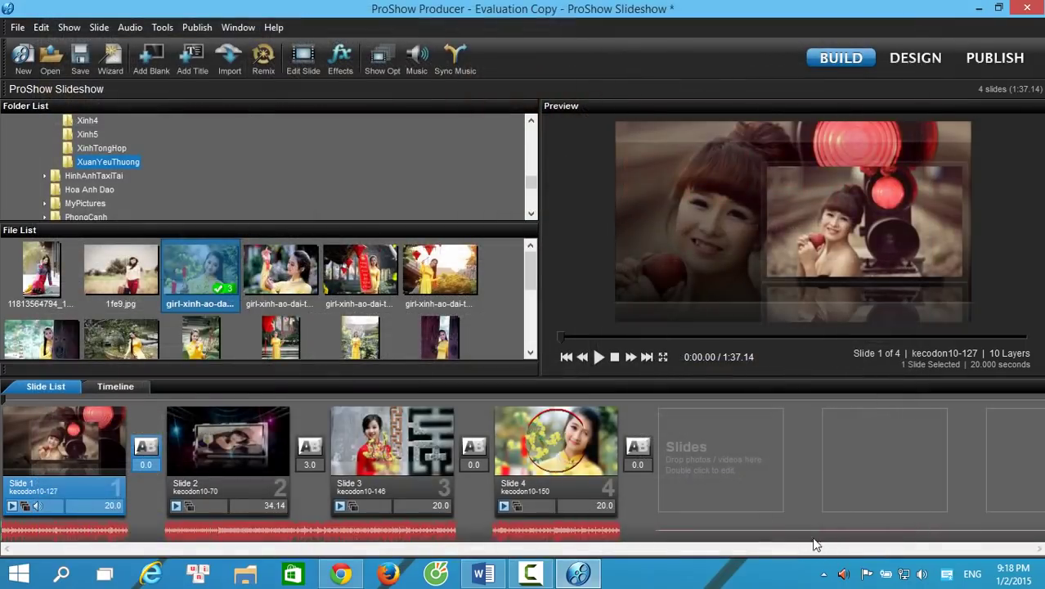
# Play the slideshow from slide 1 with its sound and expand the preview to full screen
pyautogui.click(599, 357)
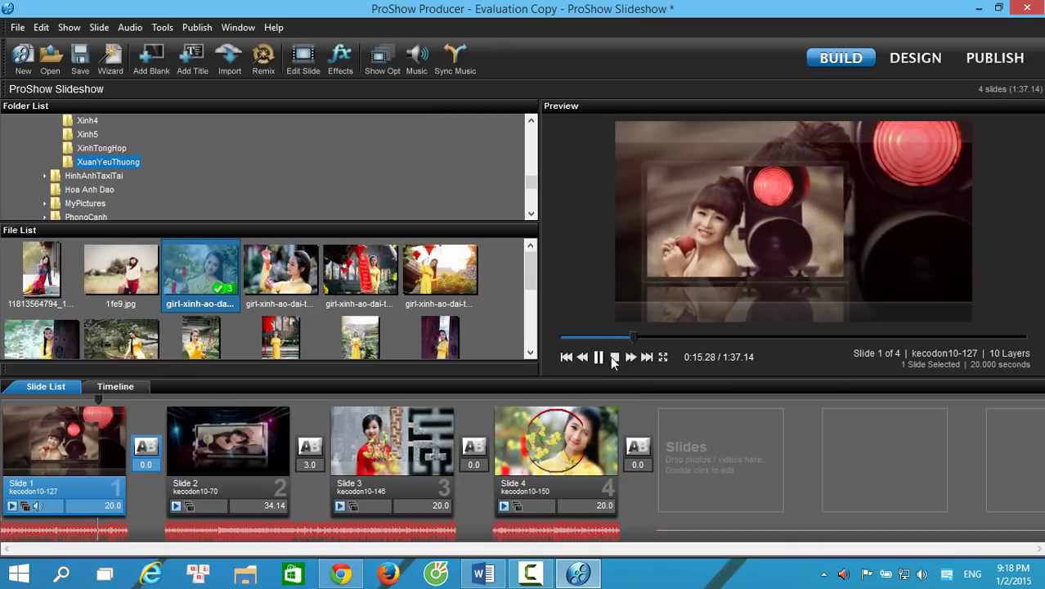
pyautogui.click(663, 360)
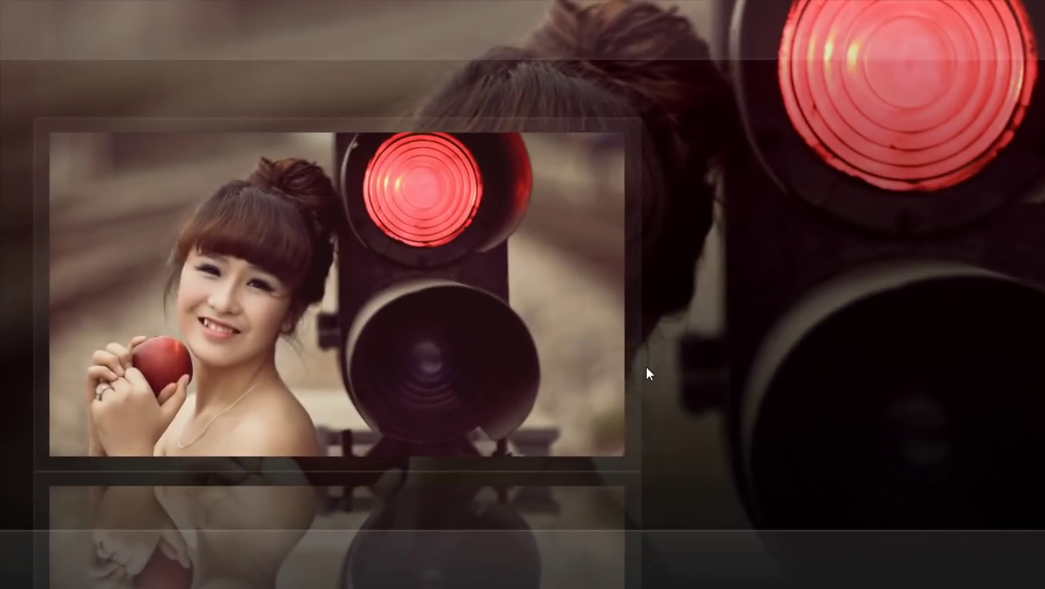
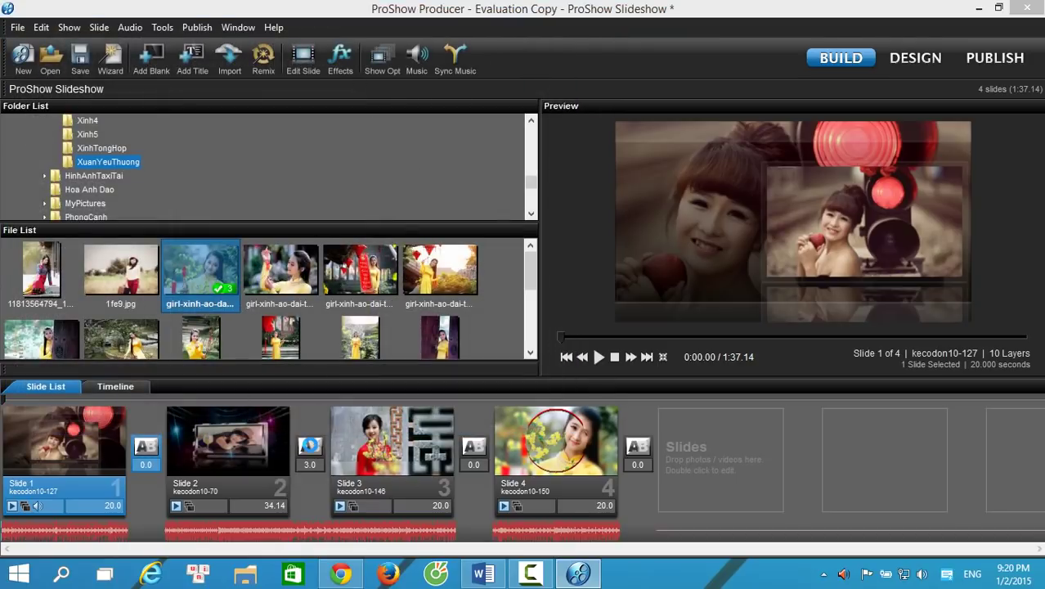
# Open the transition choices between slides 2 and 3 and preview the Page category's Scroll - Right transition
pyautogui.click(310, 446)
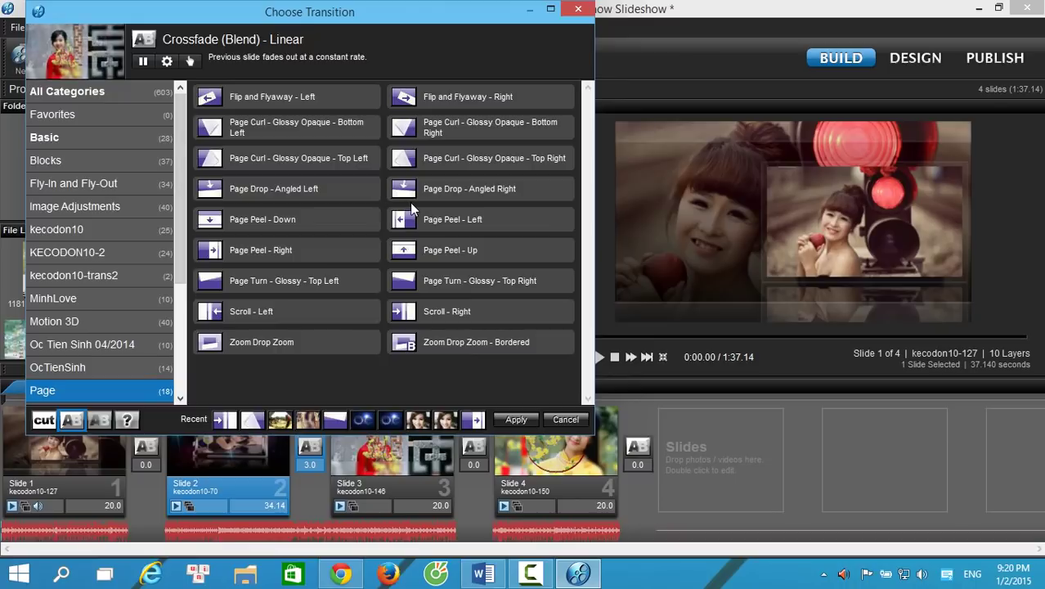
pyautogui.click(438, 306)
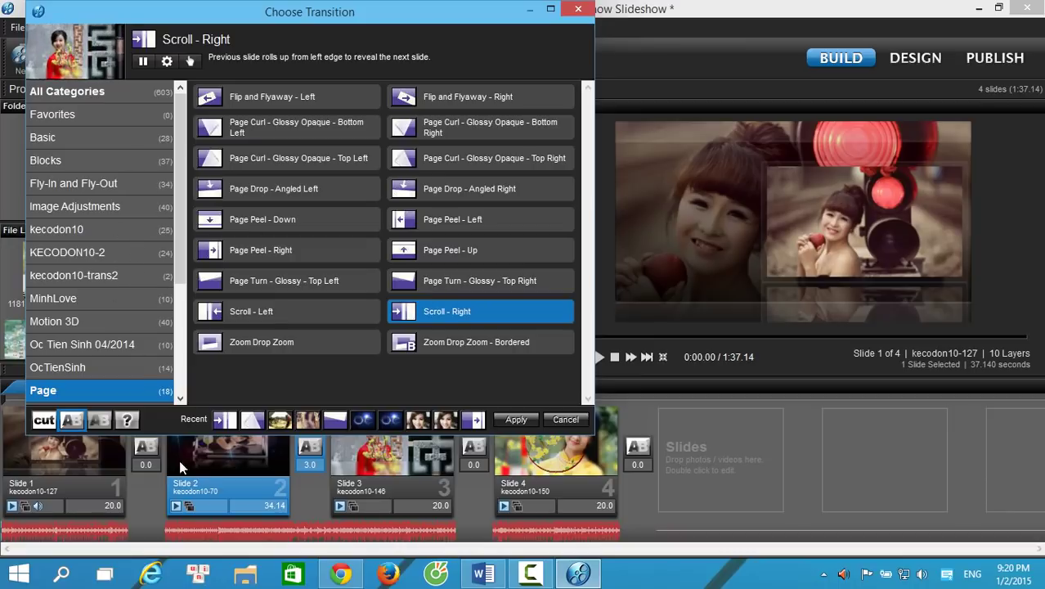
# Switch to Chrome, open the article "Share style Proshow Producer đẹp mới nhất" and examine its style, intro and transition download links
pyautogui.click(341, 574)
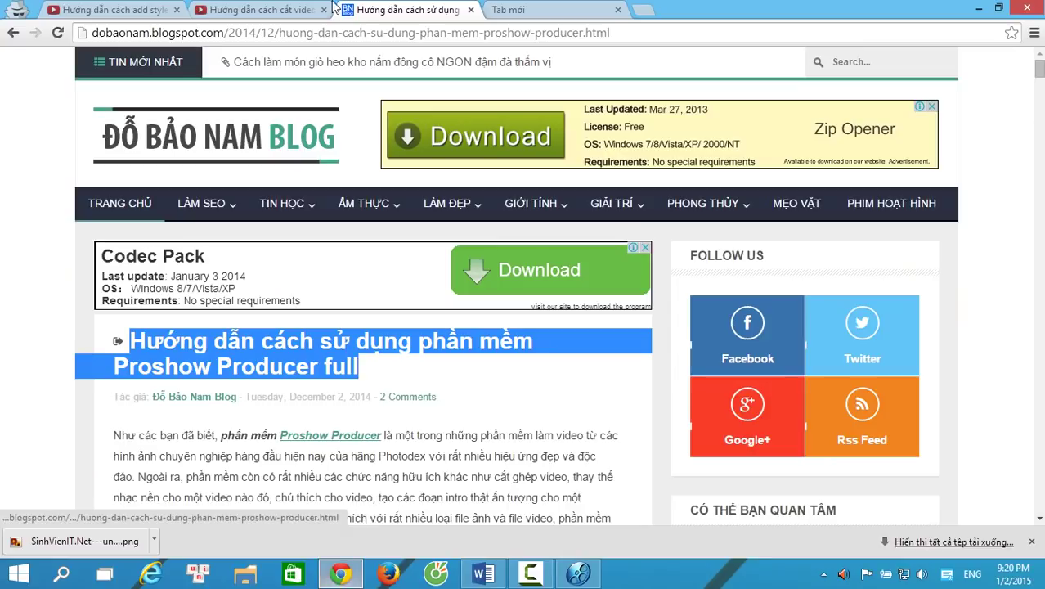
pyautogui.scroll(-15, 496, 256)
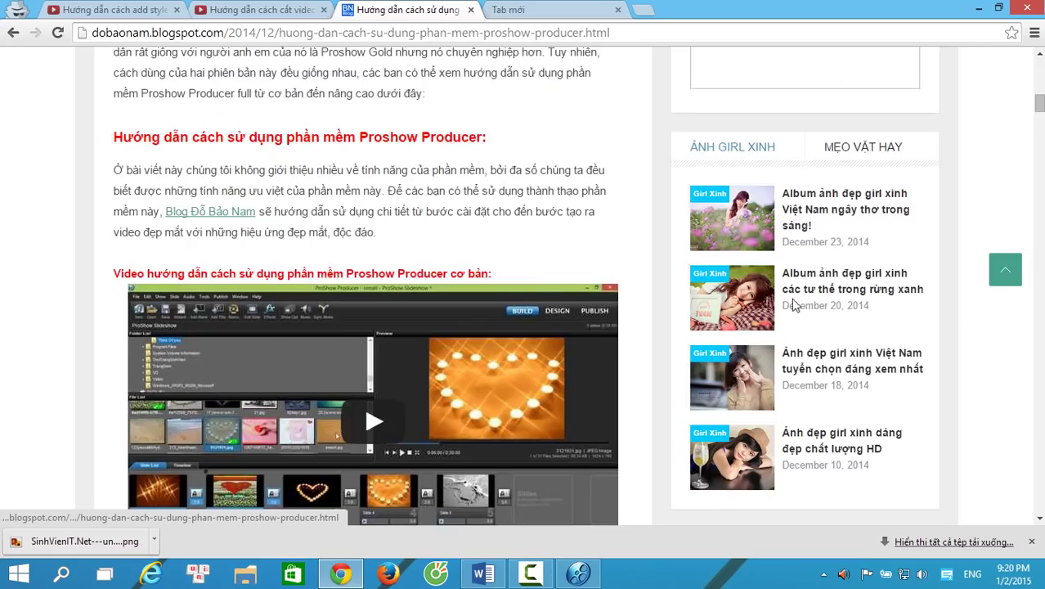
pyautogui.scroll(-20, 365, 327)
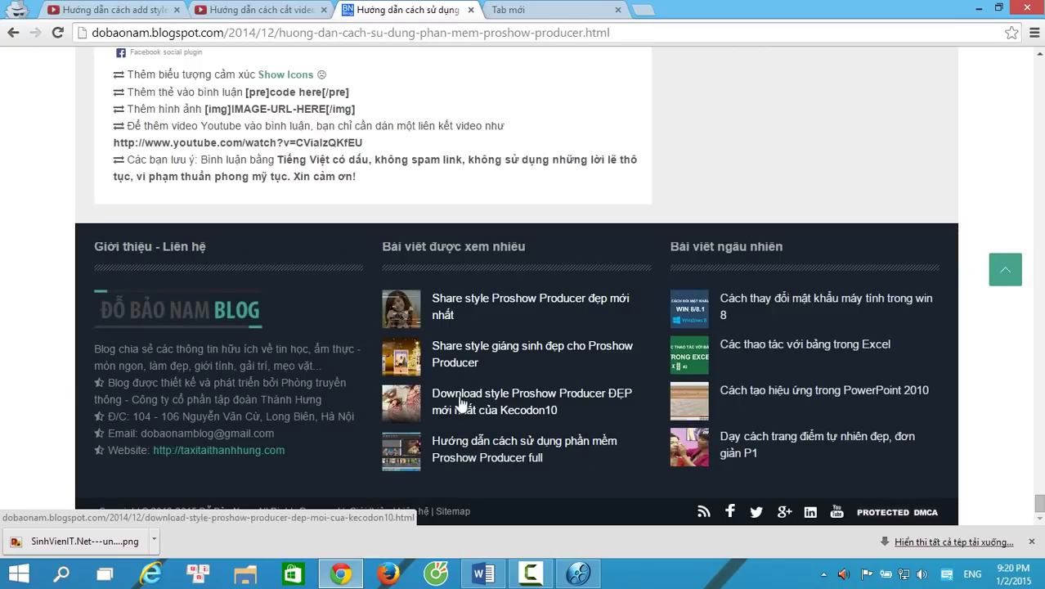
pyautogui.click(477, 301)
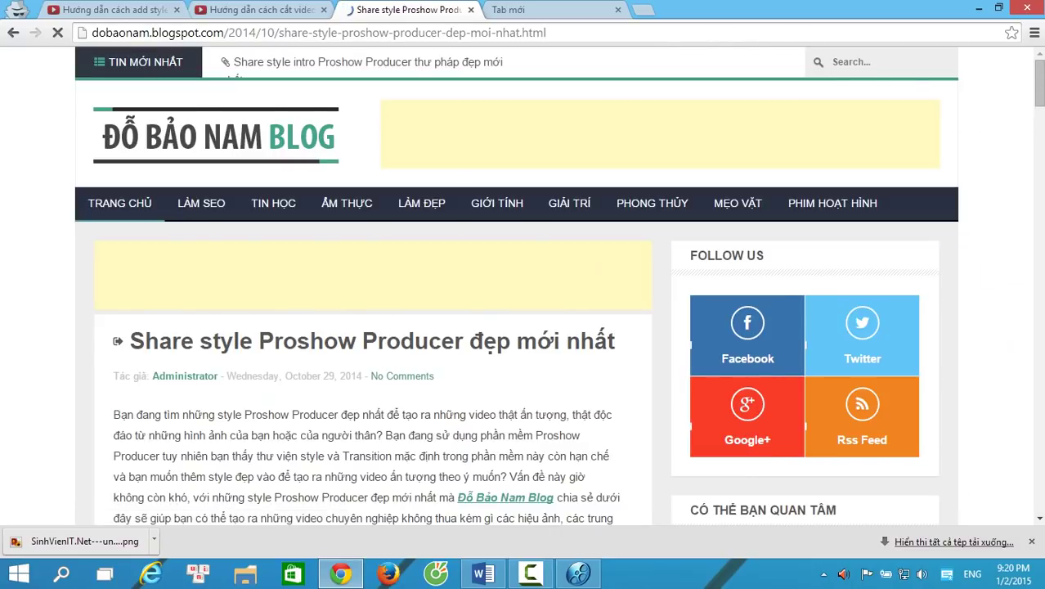
pyautogui.scroll(-3, 523, 286)
pyautogui.scroll(-4, 1042, 143)
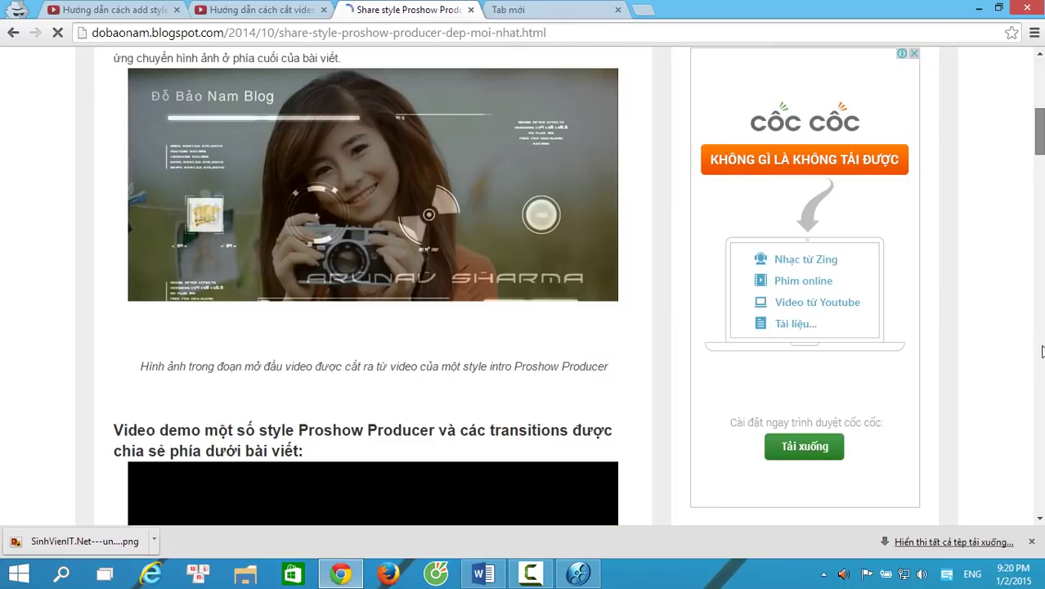
pyautogui.scroll(5, 1040, 111)
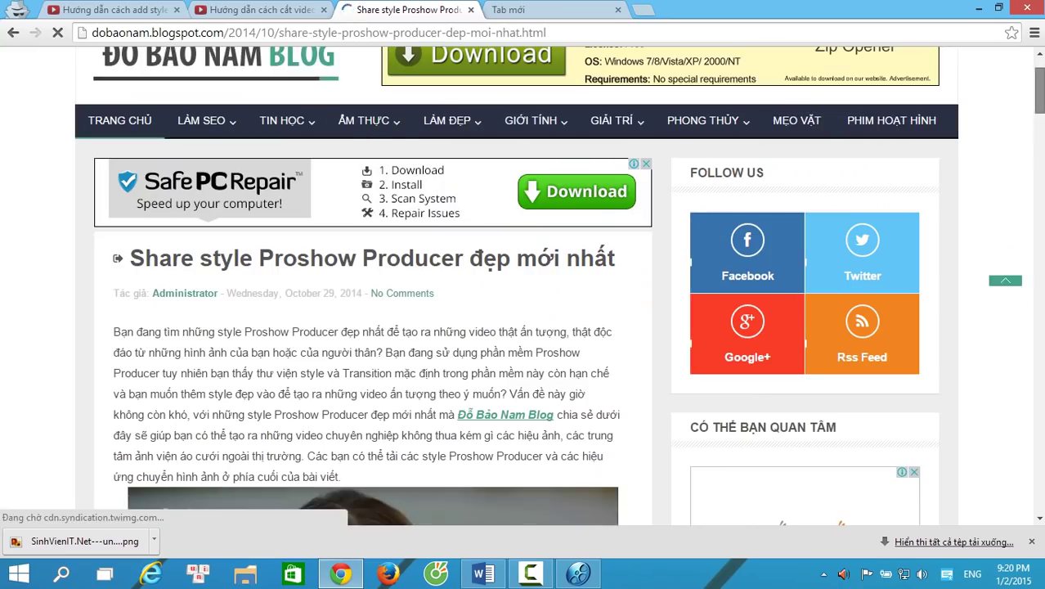
pyautogui.moveTo(1040, 110); pyautogui.dragTo(1040, 376)
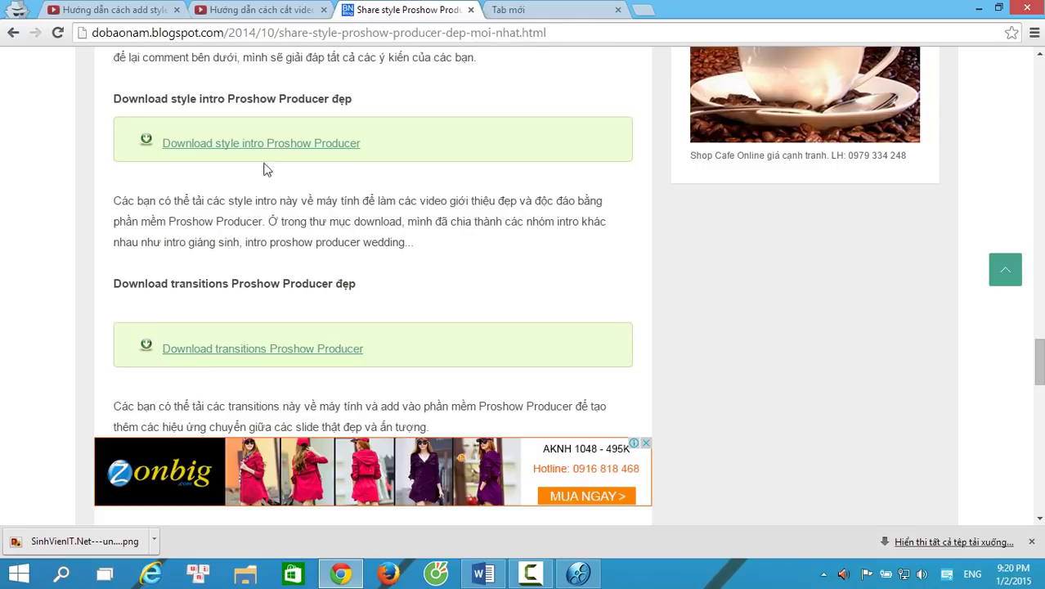
pyautogui.scroll(2, 232, 146)
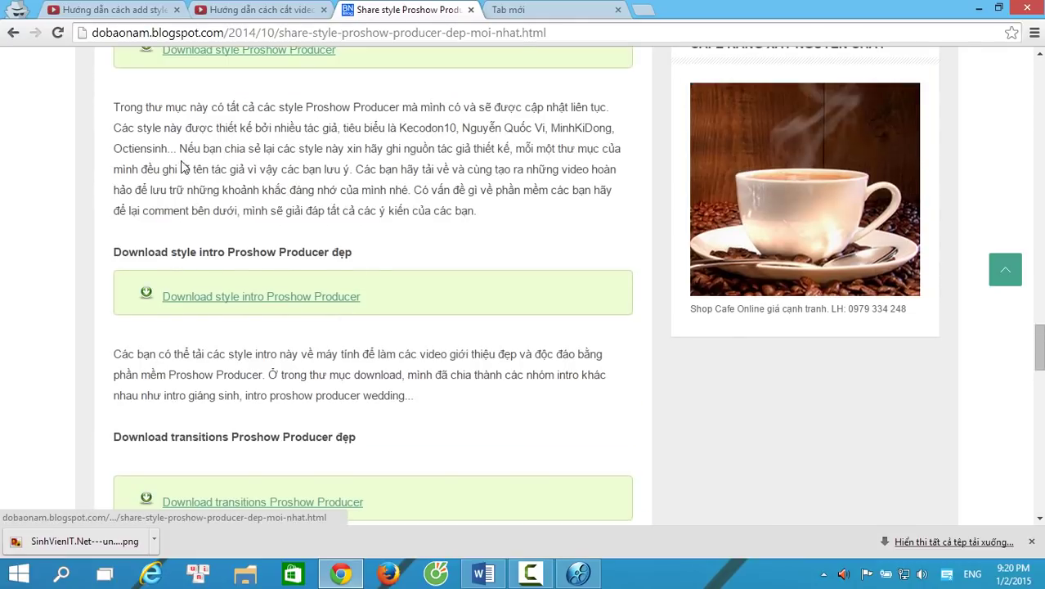
pyautogui.scroll(1, 182, 163)
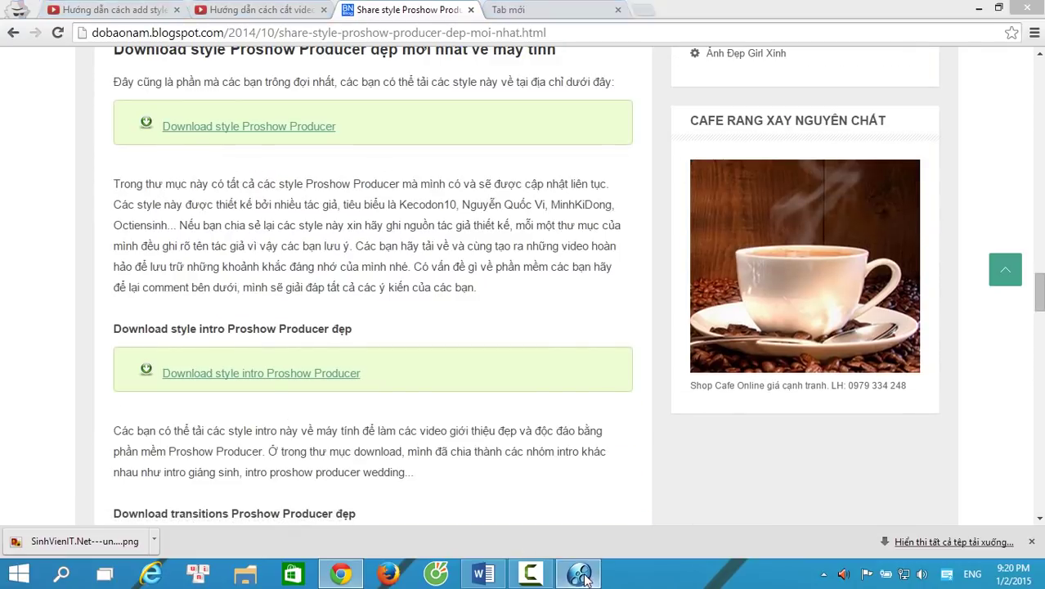
# Switch back to ProShow Producer and import Transition Tet 01 through 08 from the Transition Tet Viet folder on the Desktop
pyautogui.click(580, 575)
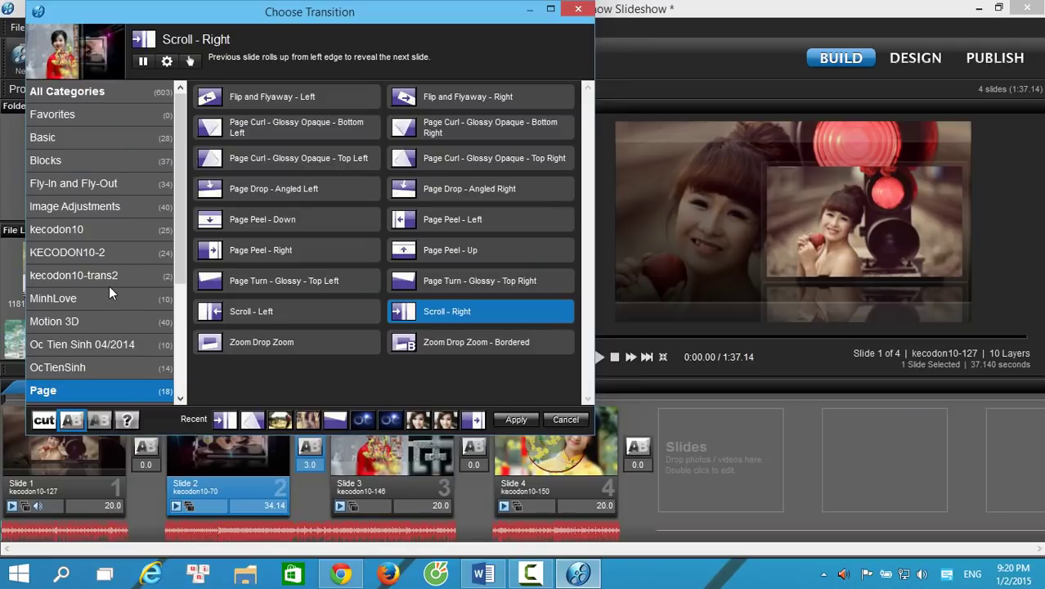
pyautogui.moveTo(179, 126); pyautogui.dragTo(182, 180)
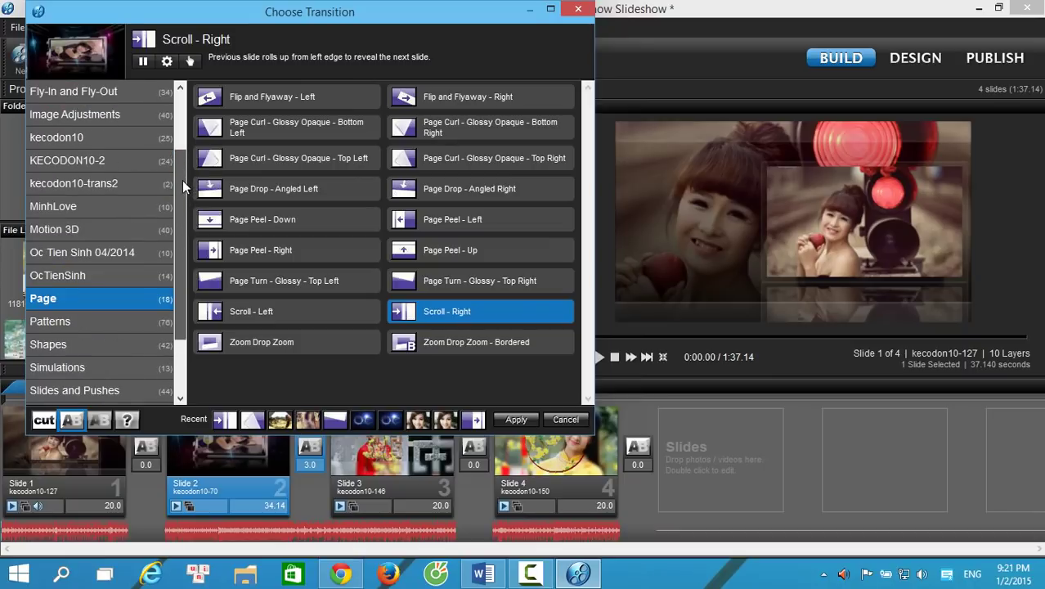
pyautogui.click(167, 60)
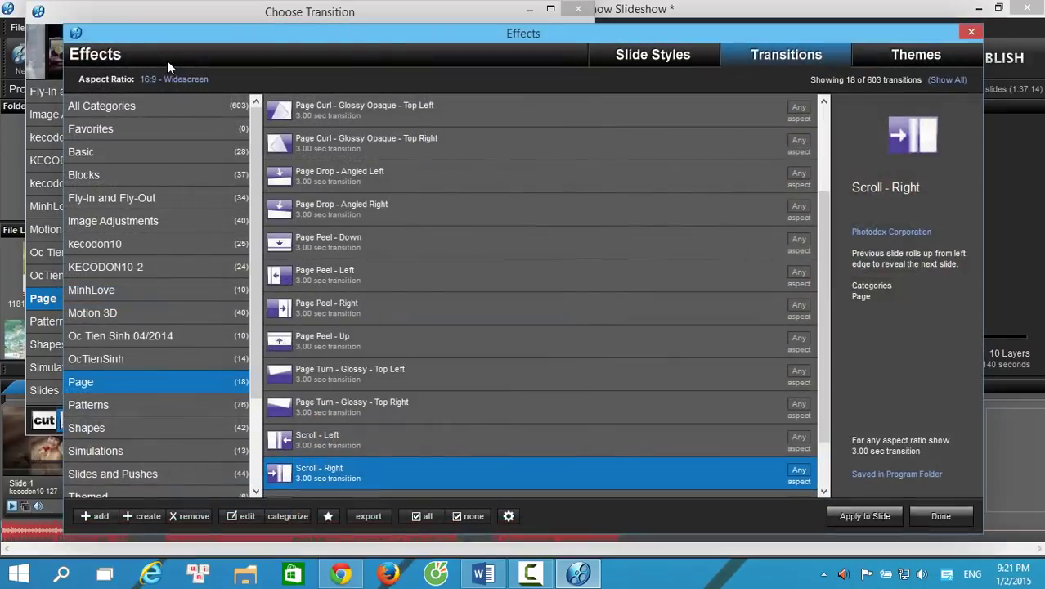
pyautogui.click(95, 516)
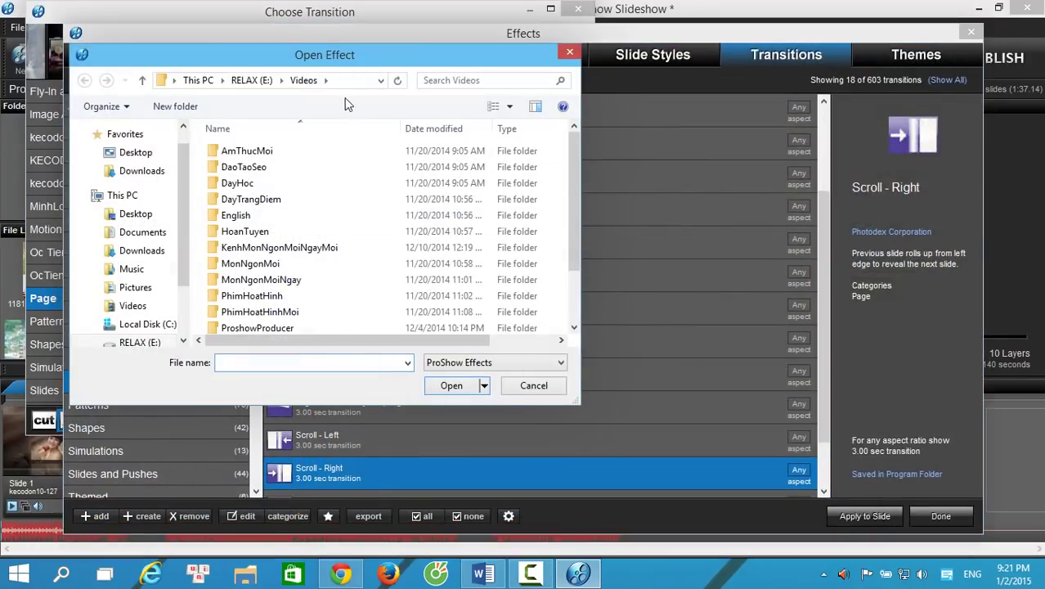
pyautogui.click(146, 171)
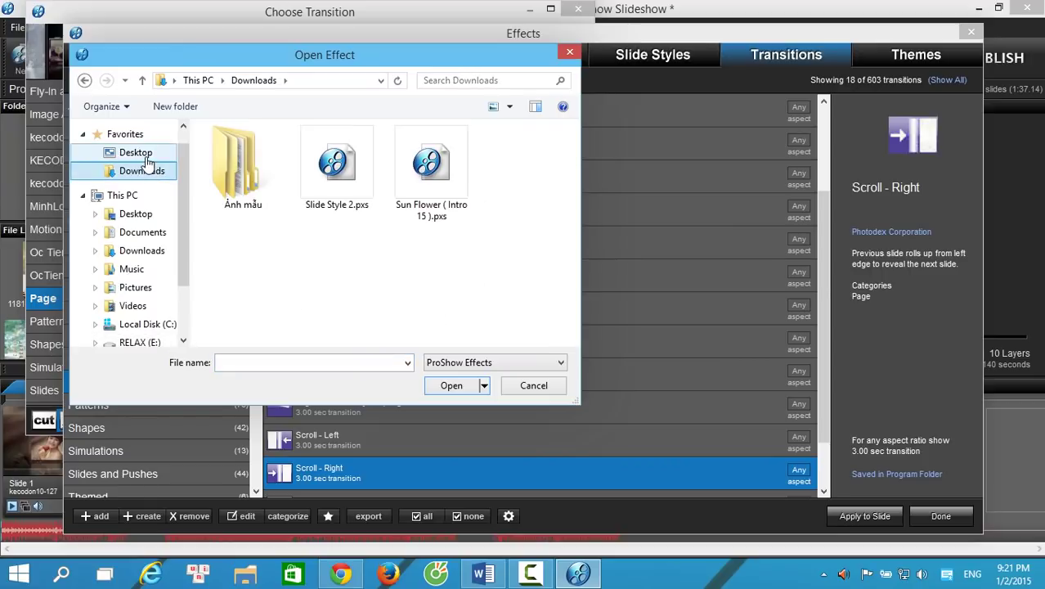
pyautogui.click(146, 156)
pyautogui.moveTo(573, 160); pyautogui.dragTo(570, 238)
pyautogui.doubleClick(321, 283)
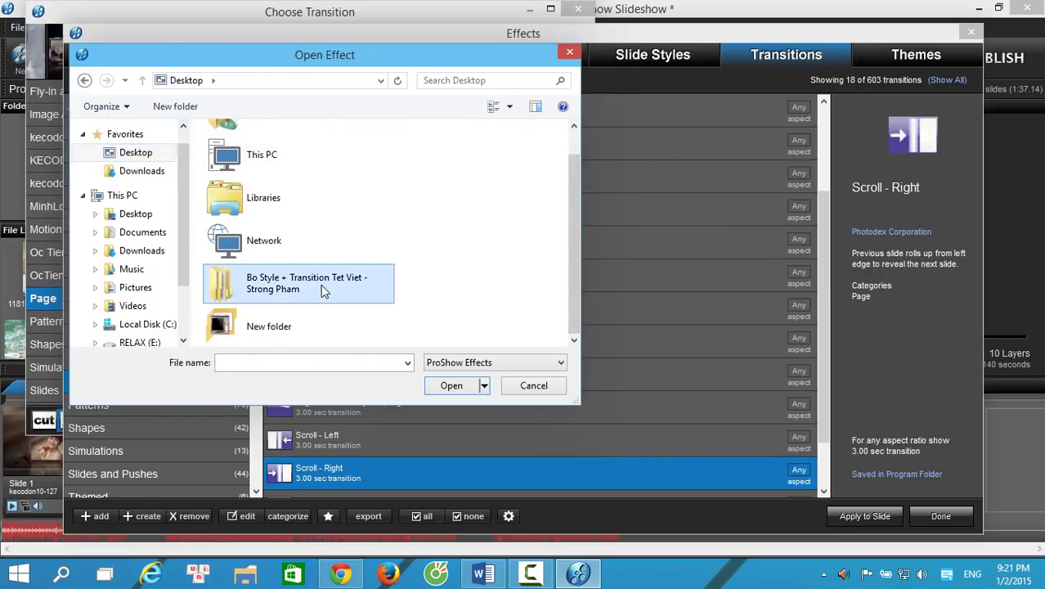
pyautogui.doubleClick(319, 150)
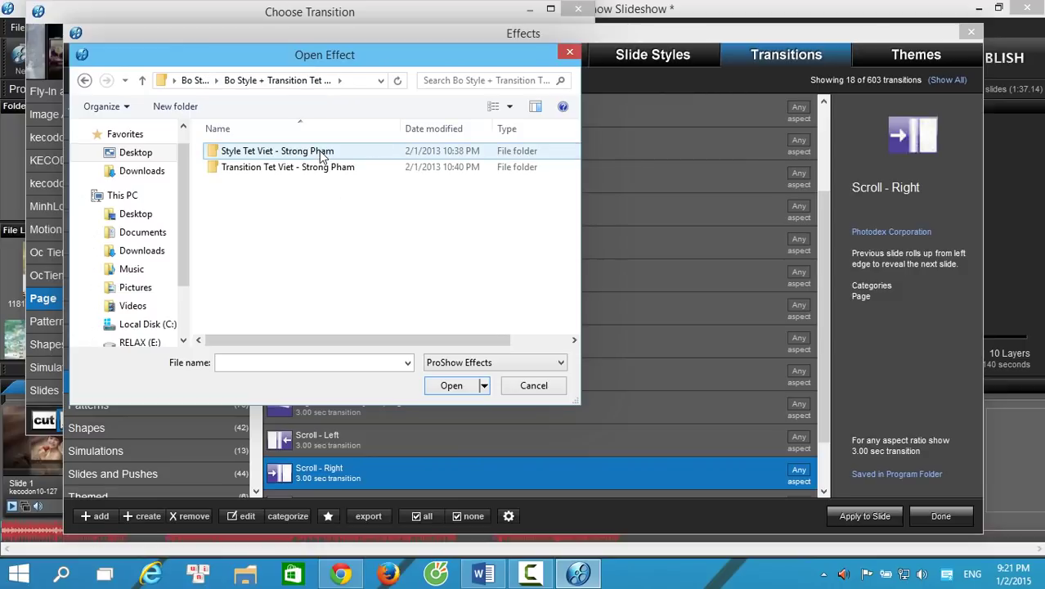
pyautogui.doubleClick(311, 168)
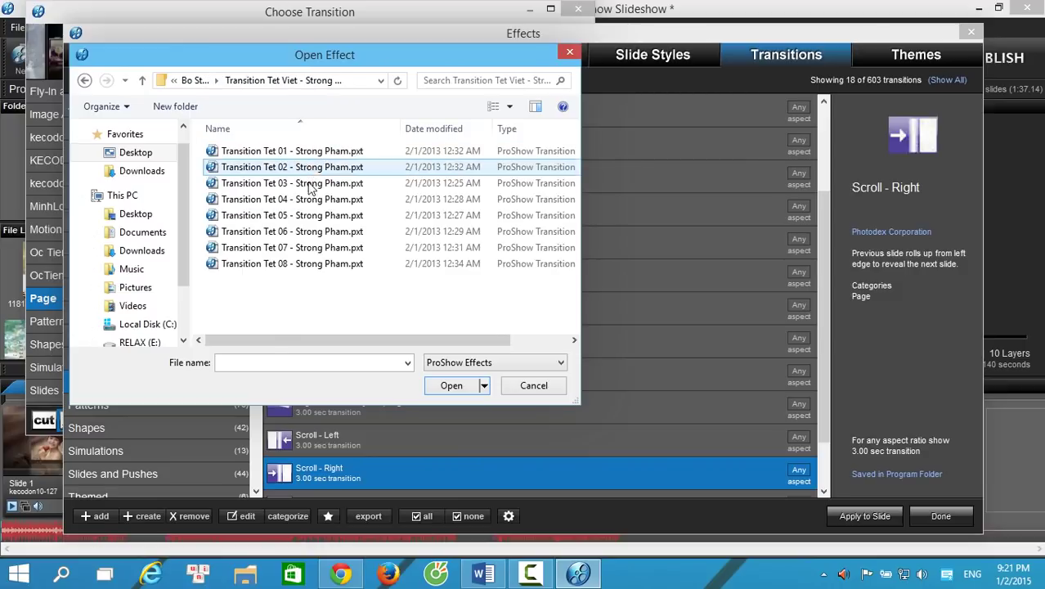
pyautogui.moveTo(361, 306); pyautogui.dragTo(235, 154)
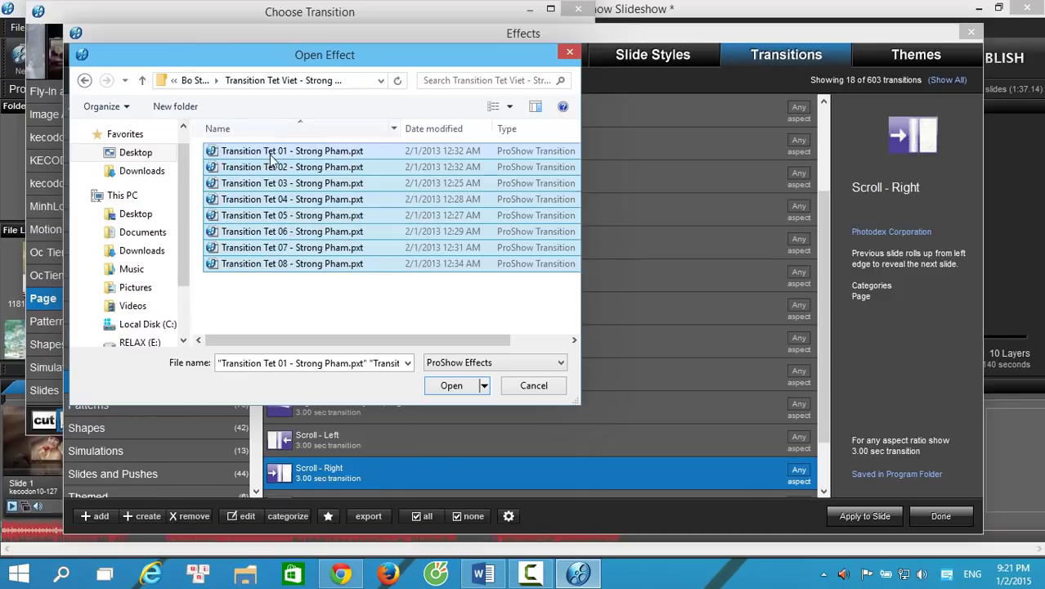
pyautogui.click(453, 385)
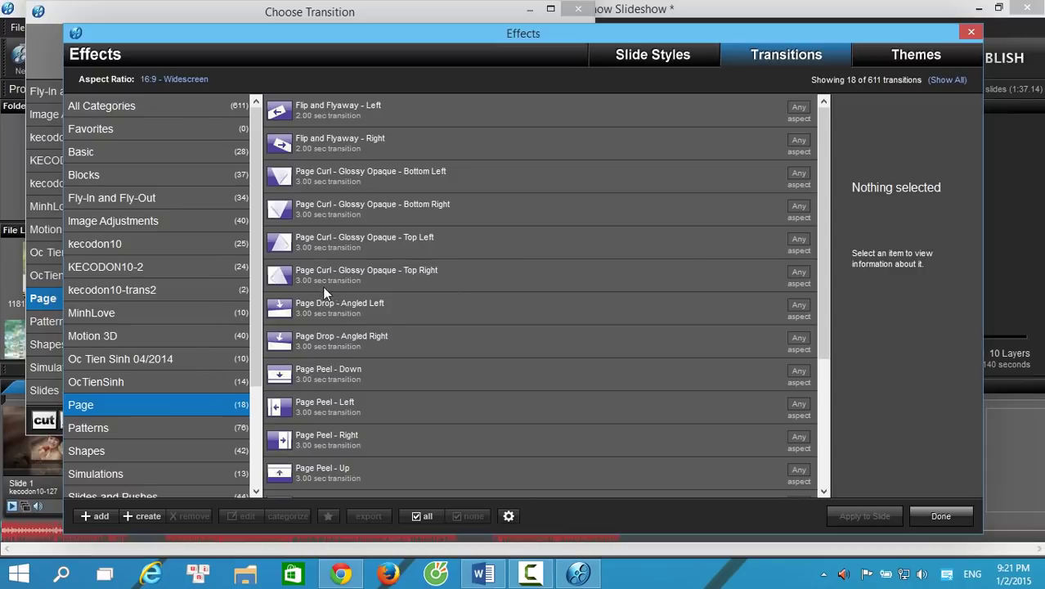
# Look through the transition categories, inspect kecodon10 15 Transition in the kecodon10 category, and close the effects manager
pyautogui.scroll(-2, 241, 313)
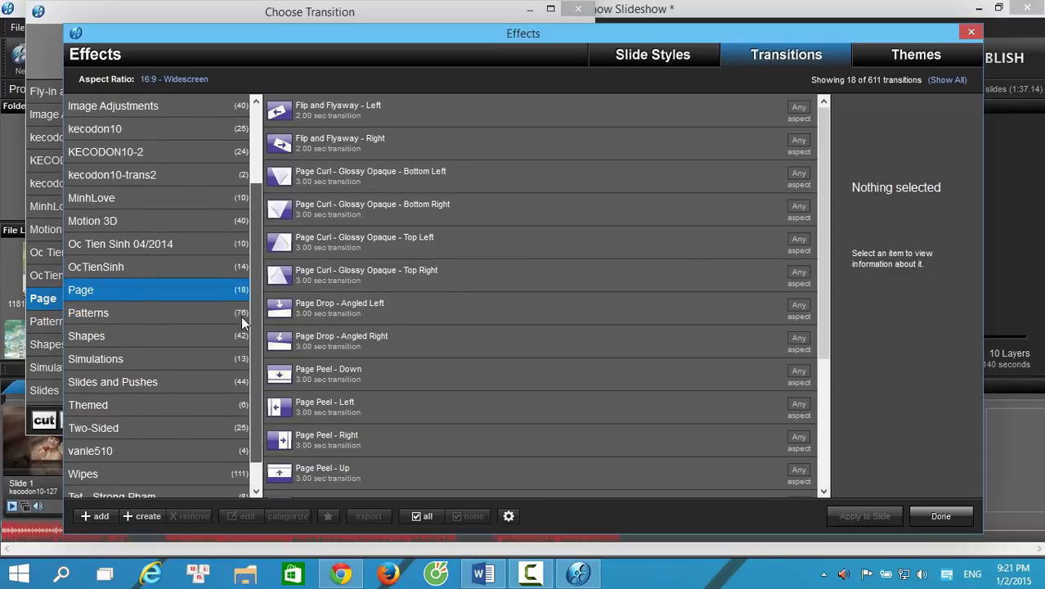
pyautogui.scroll(2, 244, 328)
pyautogui.click(114, 174)
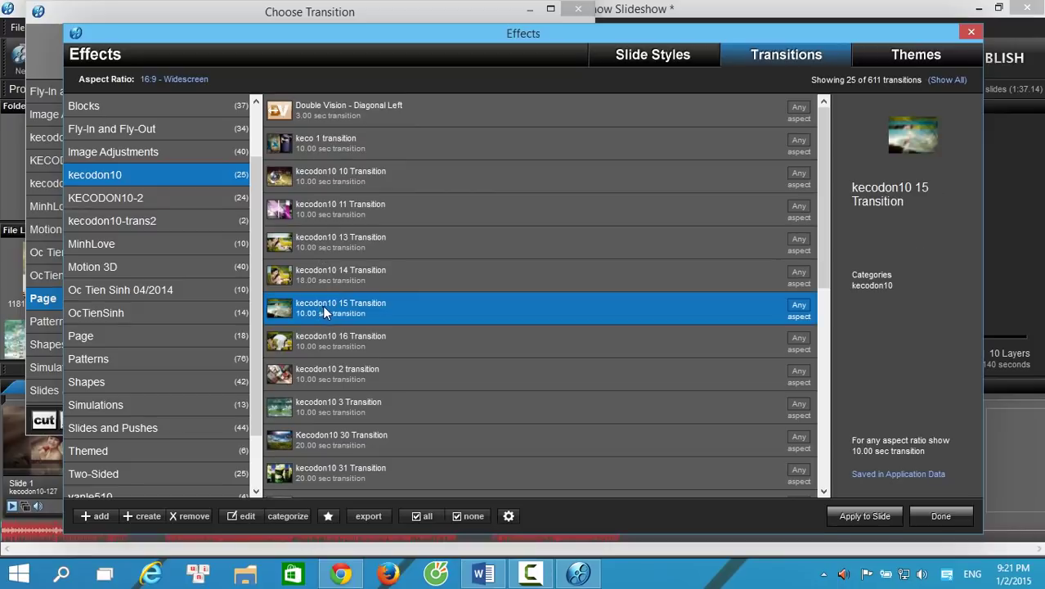
pyautogui.click(939, 522)
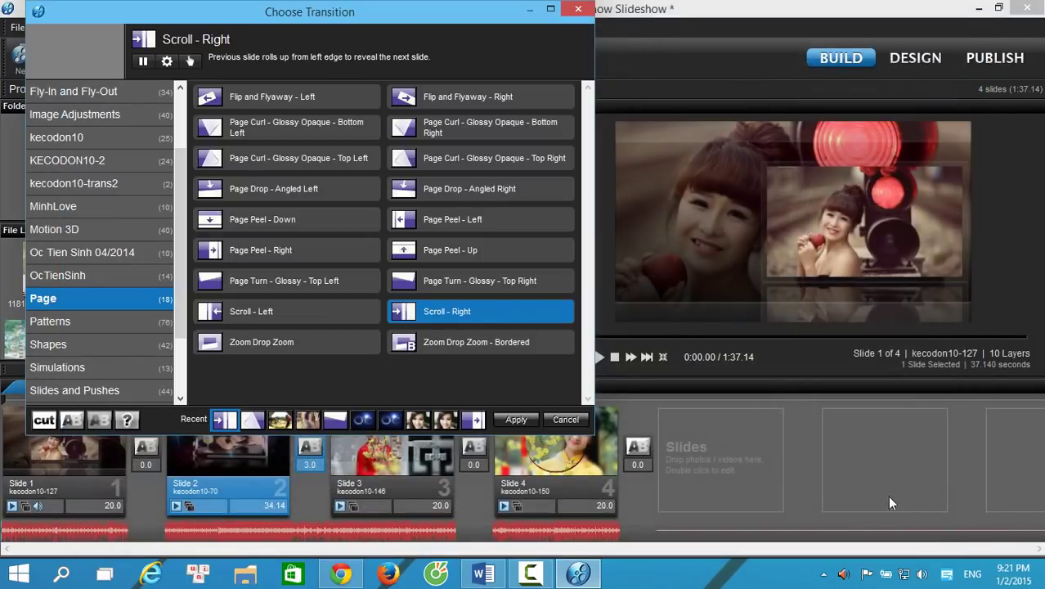
# Apply kecodon10 10 Transition from the kecodon10 category between slides 2 and 3
pyautogui.click(123, 230)
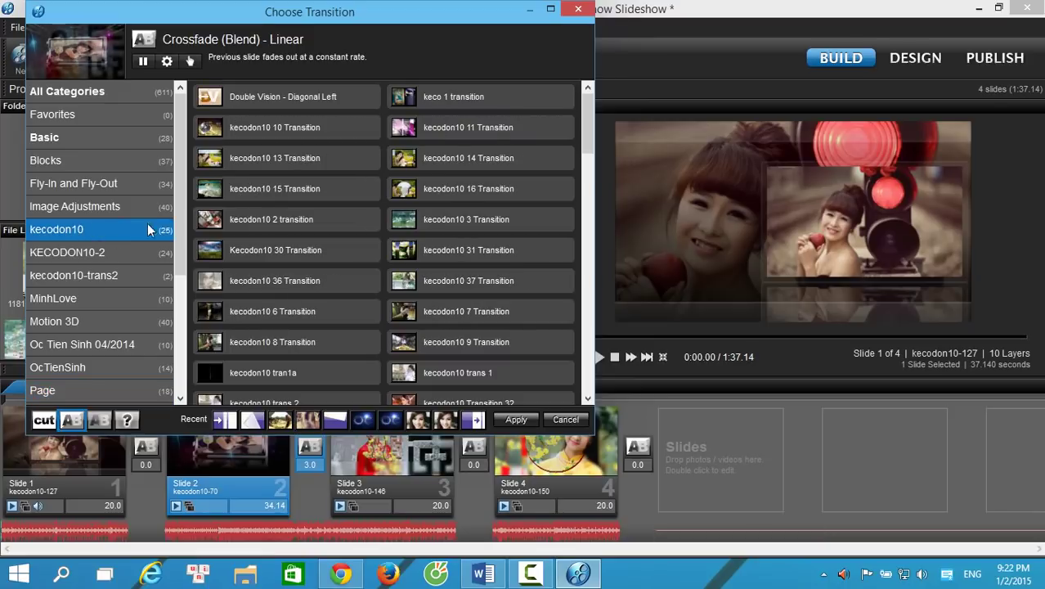
pyautogui.click(260, 122)
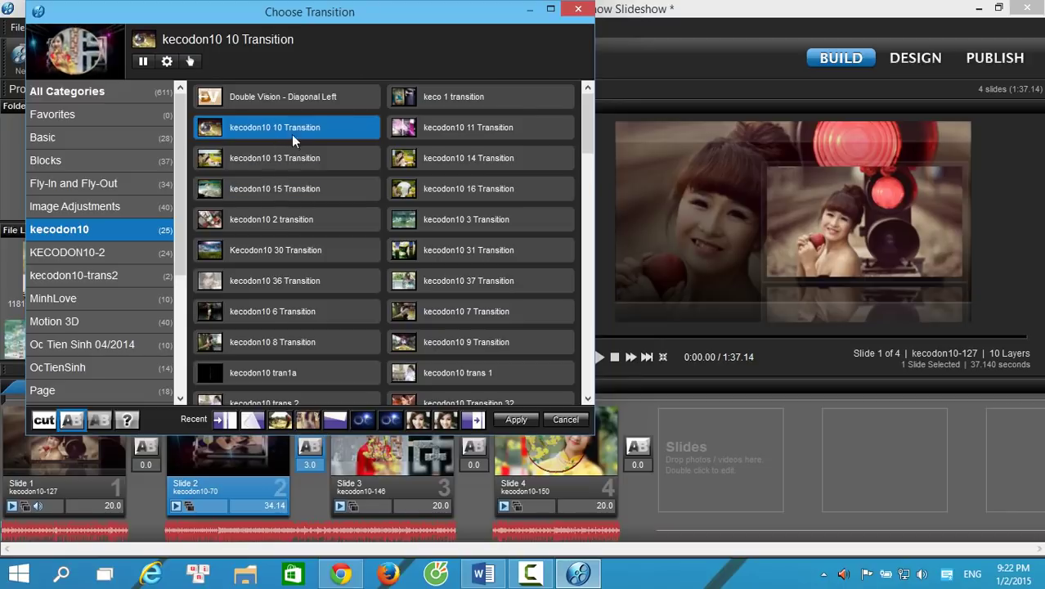
pyautogui.click(518, 417)
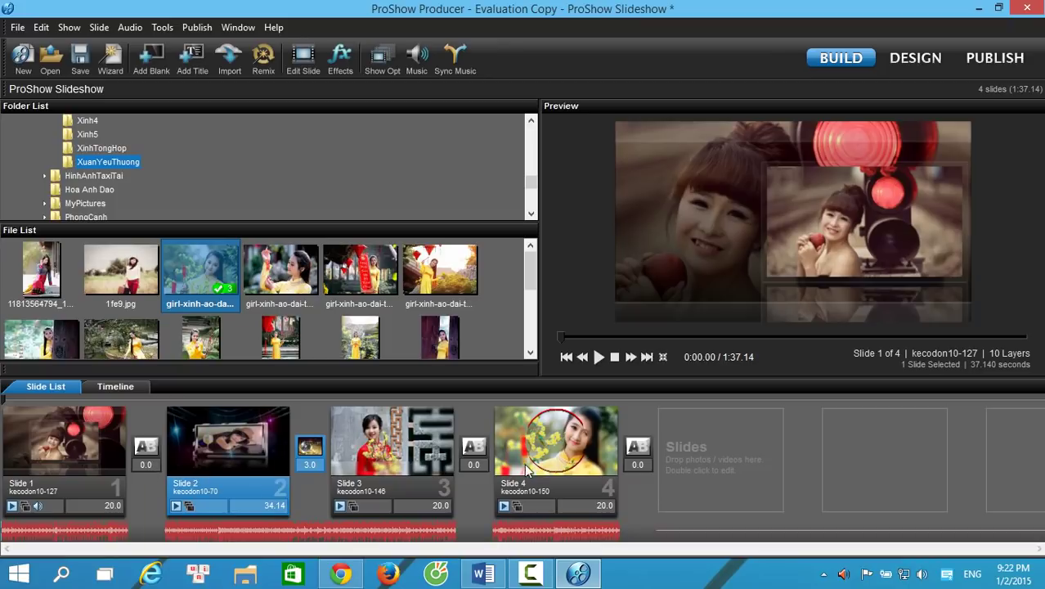
# Set the transition time between slides 3 and 4 to 5 seconds
pyautogui.click(476, 463)
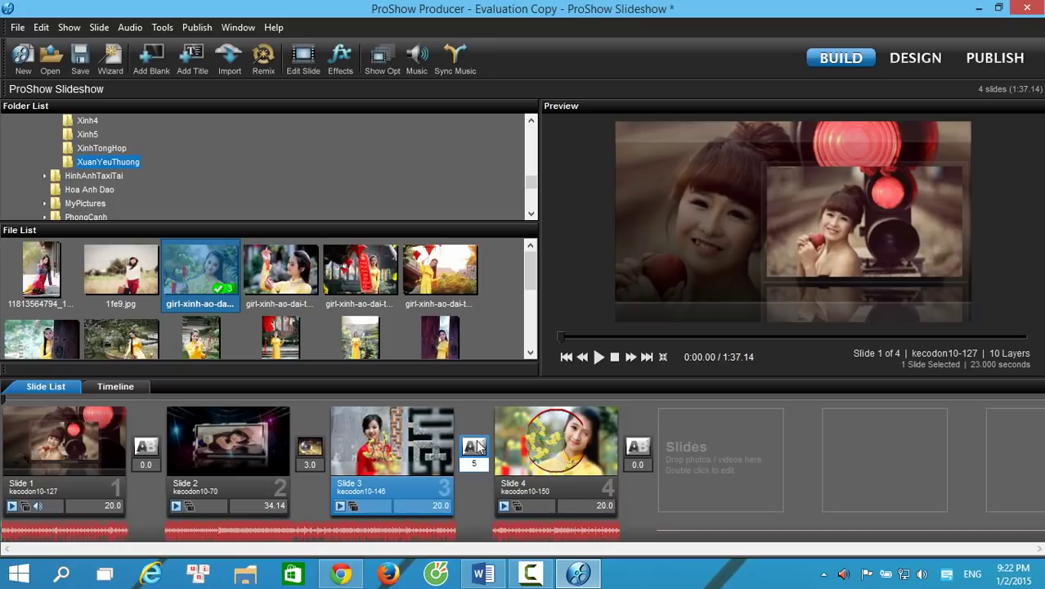
pyautogui.write('5')
pyautogui.press('Return')
# Preview several MinhLove category transitions for the change between slides 3 and 4, and apply the one named X
pyautogui.click(475, 446)
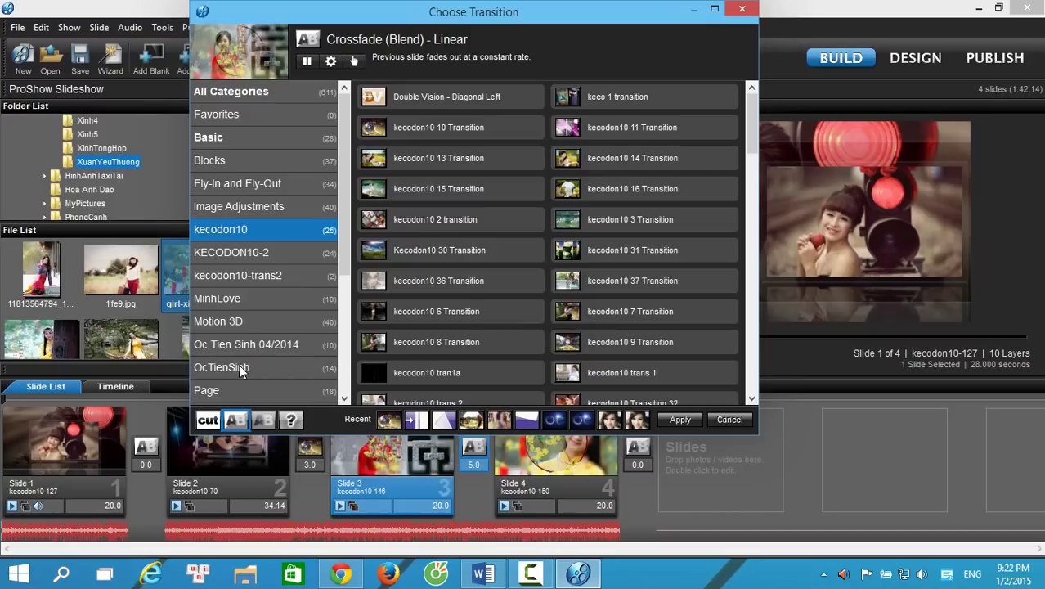
pyautogui.click(241, 322)
pyautogui.click(250, 299)
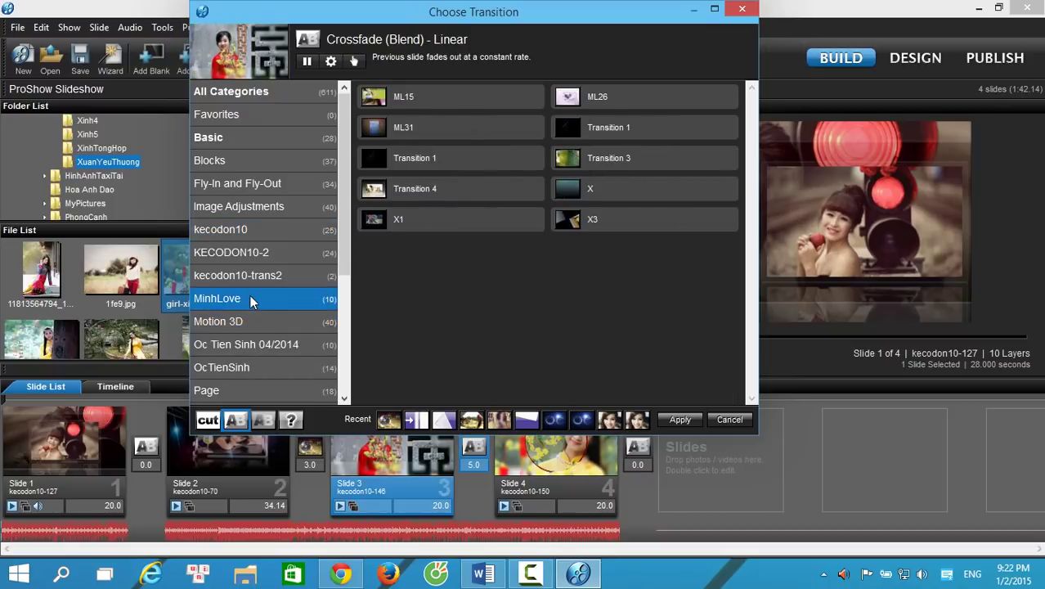
pyautogui.click(421, 158)
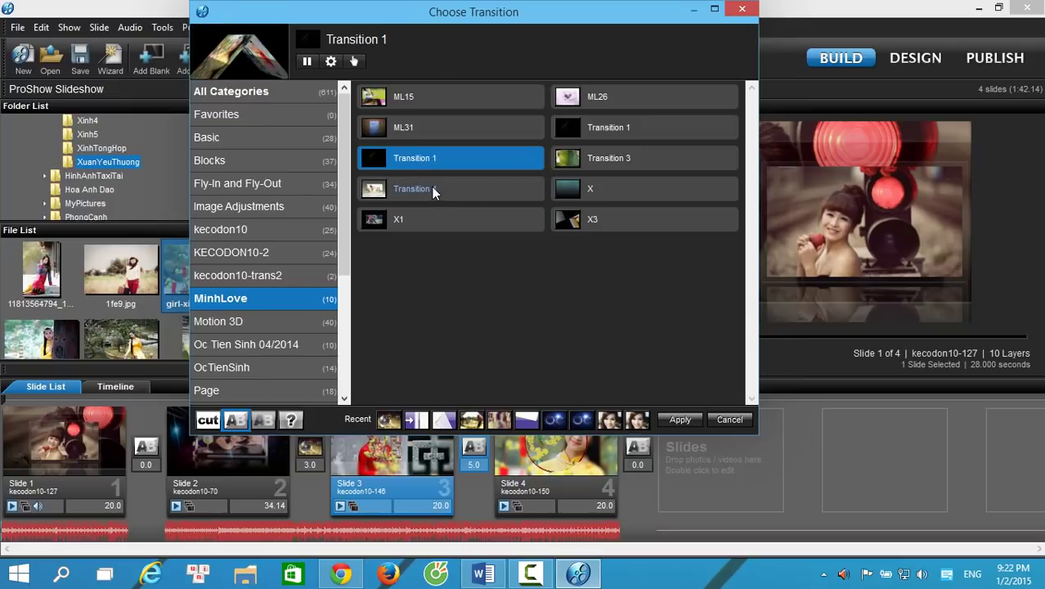
pyautogui.click(424, 188)
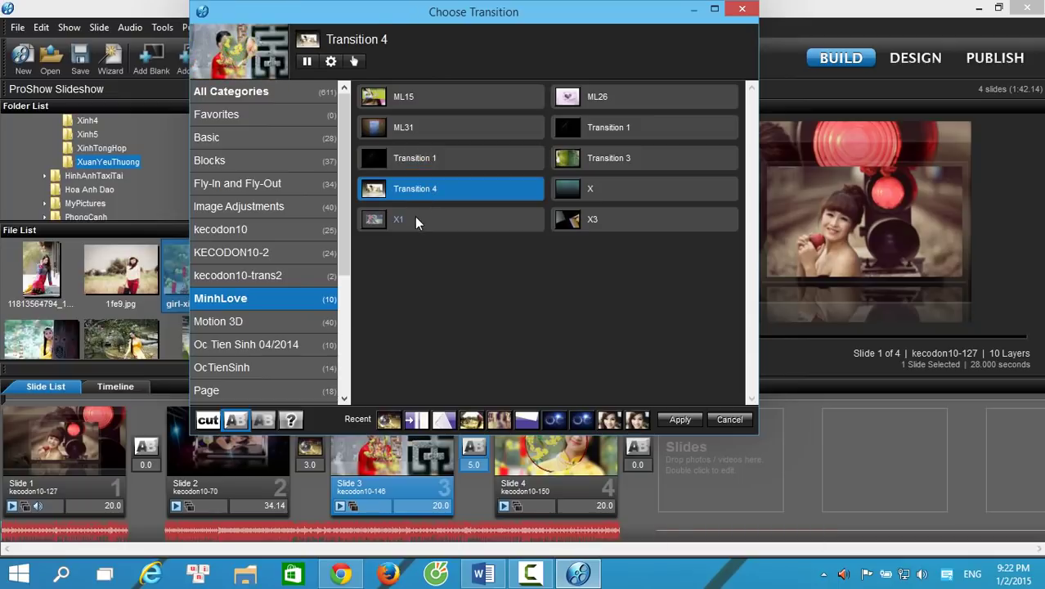
pyautogui.click(415, 219)
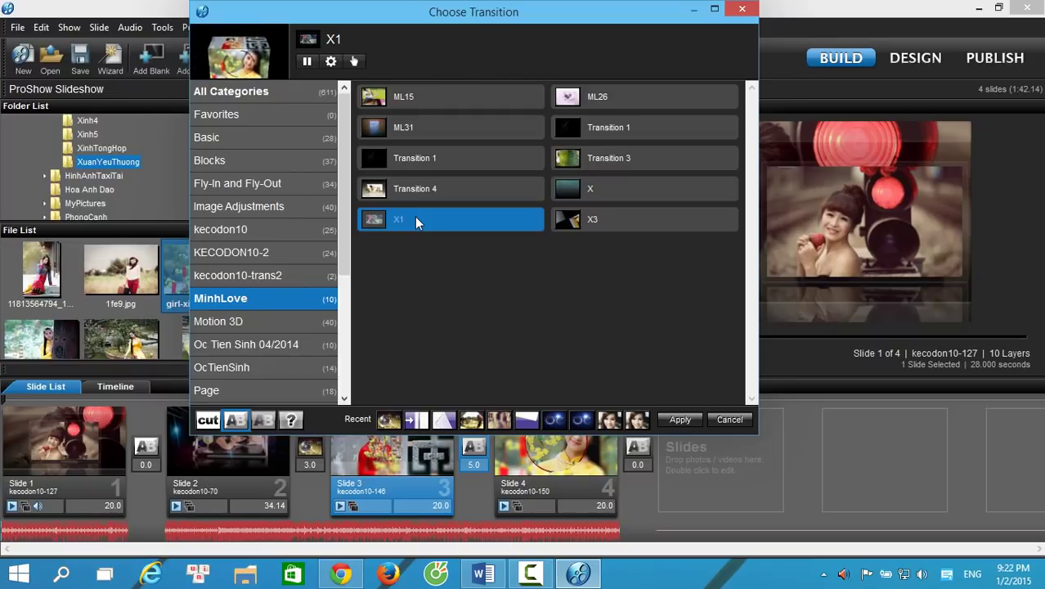
pyautogui.click(590, 219)
pyautogui.click(601, 189)
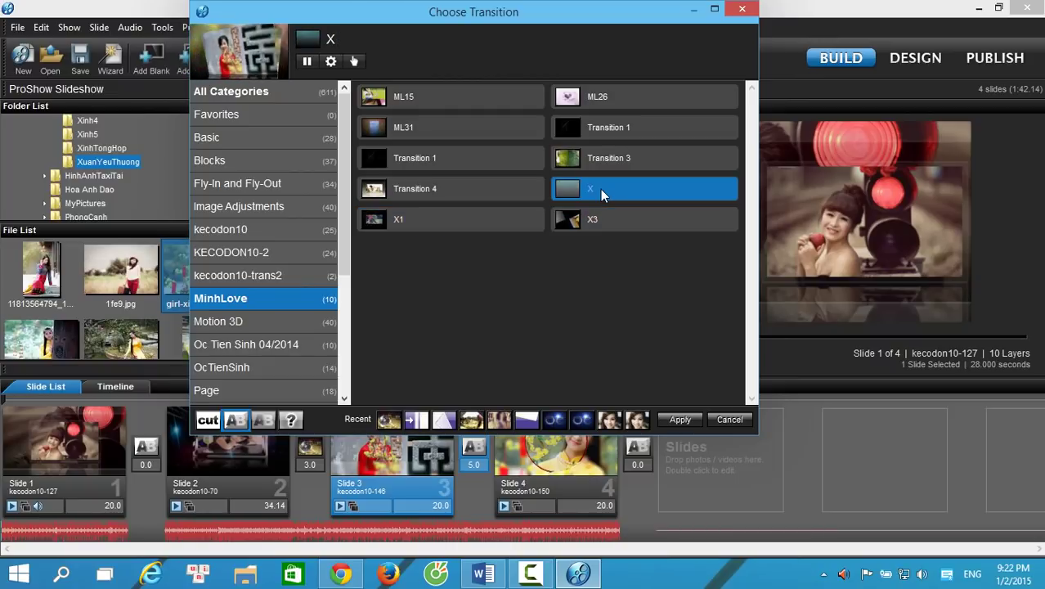
pyautogui.click(679, 419)
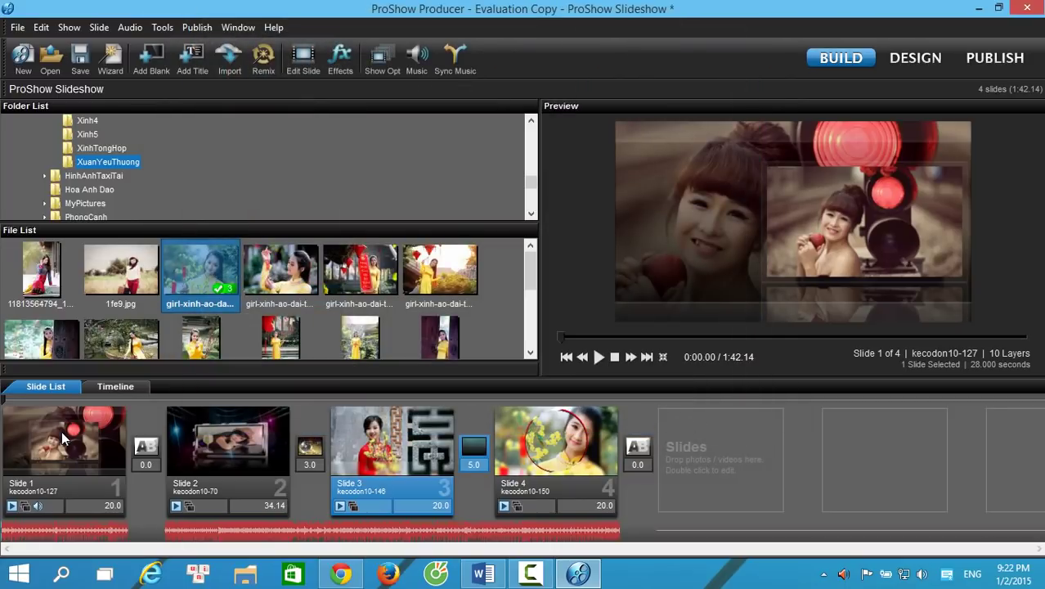
# Play the show from slide 1, and again from near the end of slide 2 to check the transition into slide 3
pyautogui.click(65, 439)
pyautogui.click(598, 358)
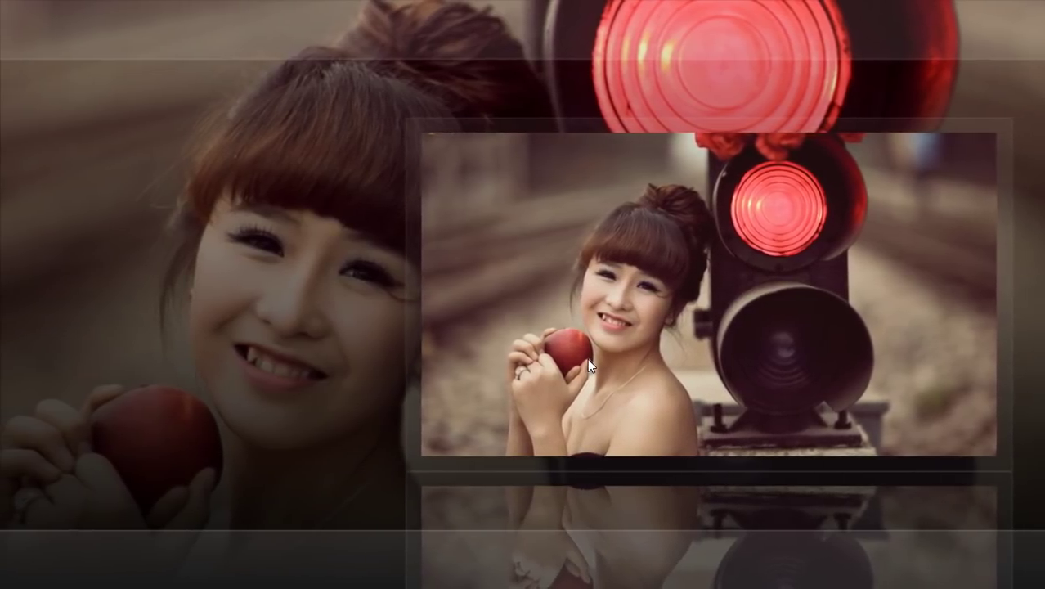
pyautogui.press('Escape')
pyautogui.click(286, 443)
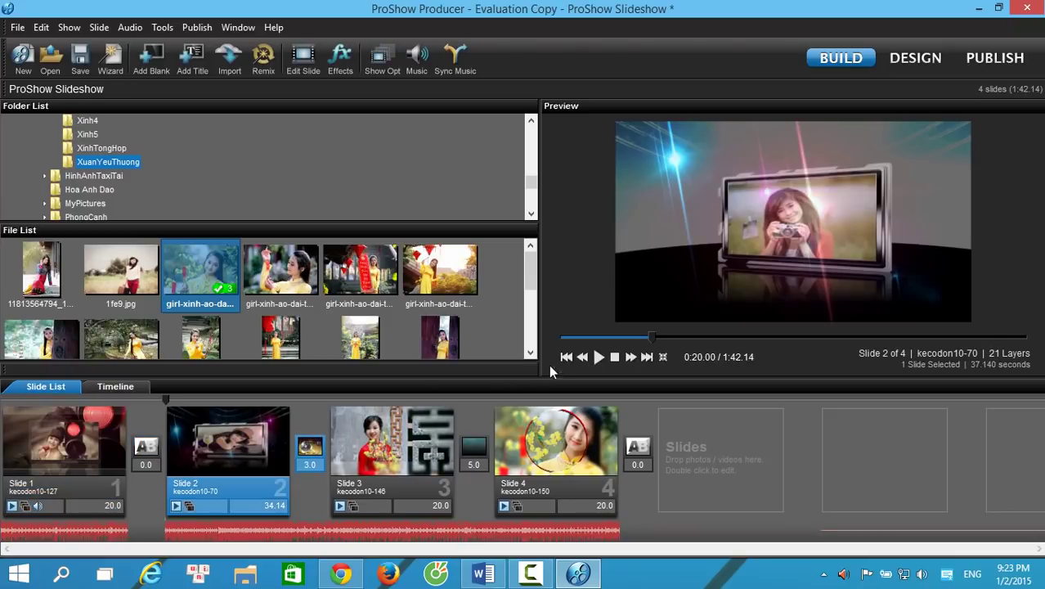
pyautogui.moveTo(166, 400); pyautogui.dragTo(277, 402)
pyautogui.click(599, 359)
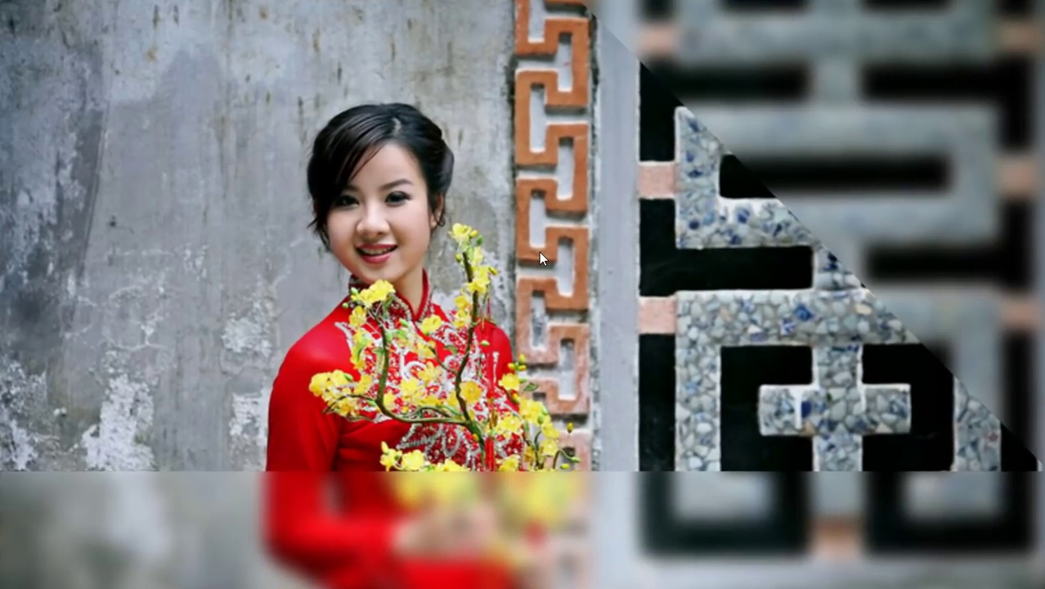
pyautogui.press('Escape')
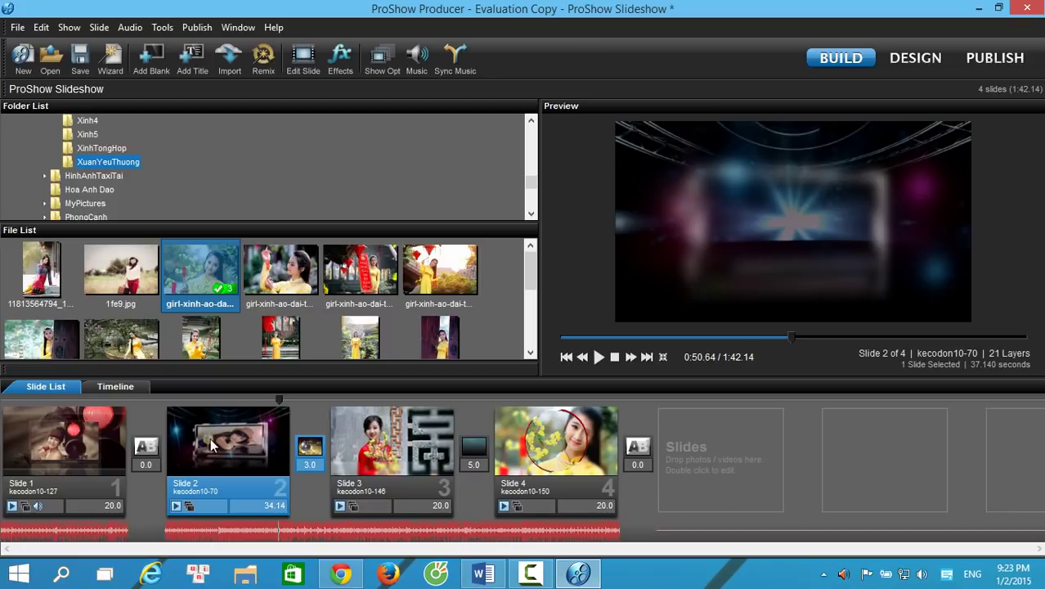
# Open the slide options of slide 1 and add a blank caption
pyautogui.doubleClick(80, 427)
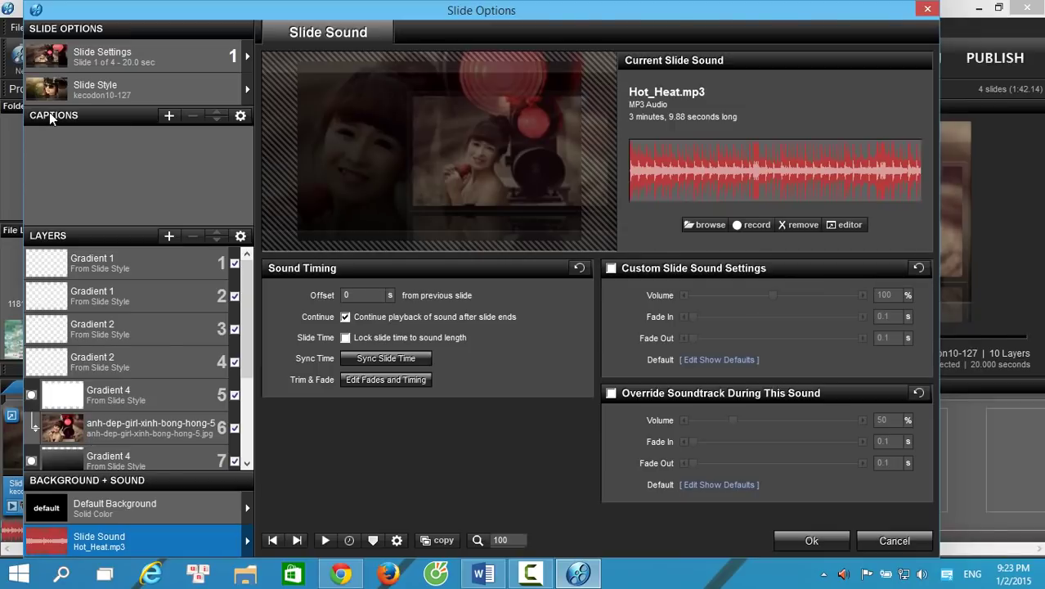
pyautogui.click(171, 116)
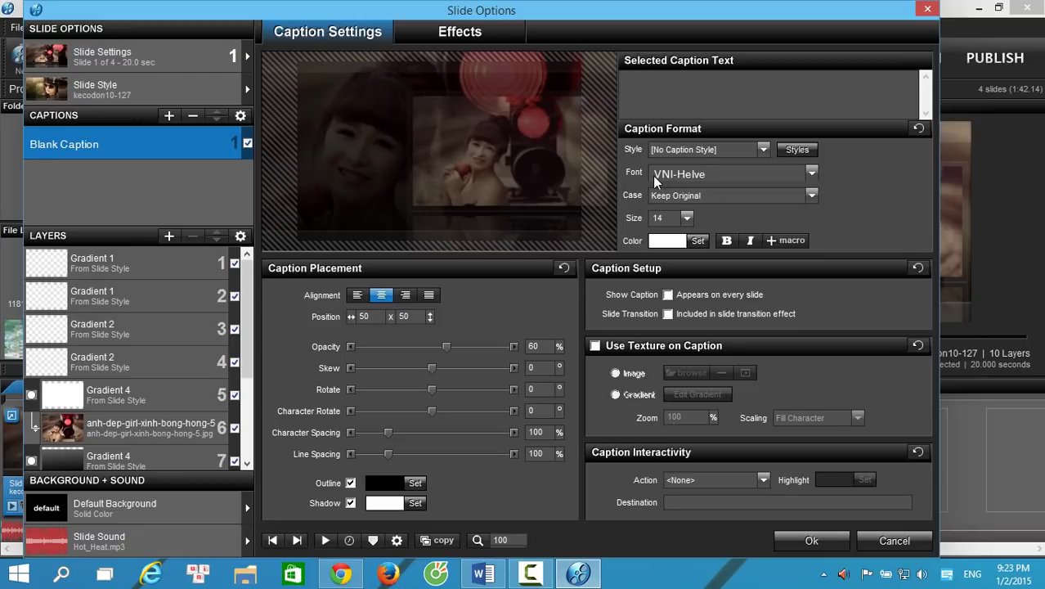
# Switch to Chrome, open the Tin Học article "Hướng dẫn cách cài đặt thêm font chữ cho máy tính" and examine its font download links
pyautogui.click(341, 573)
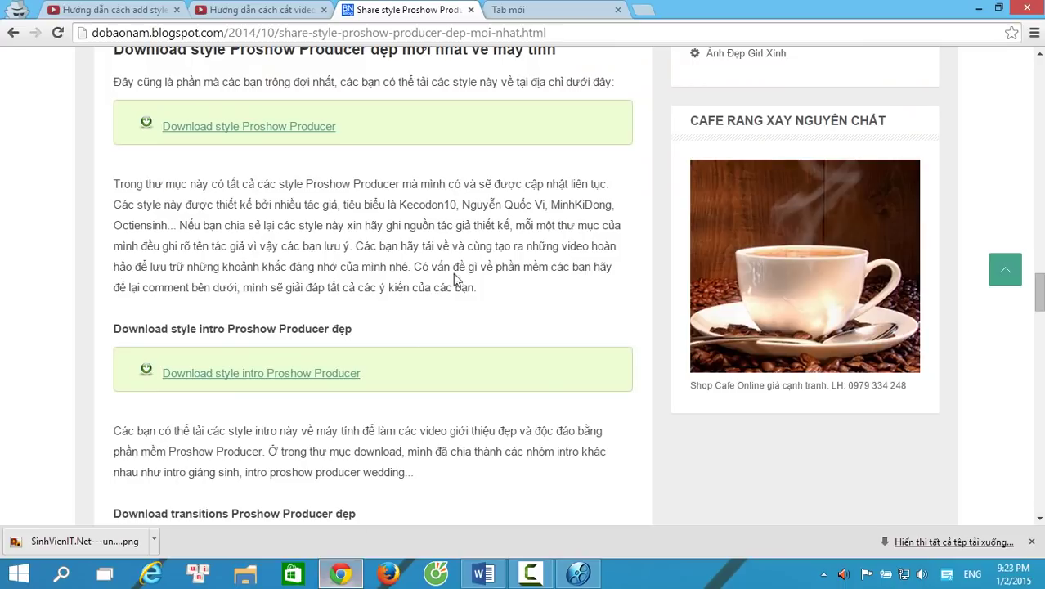
pyautogui.moveTo(1038, 292); pyautogui.dragTo(1039, 200)
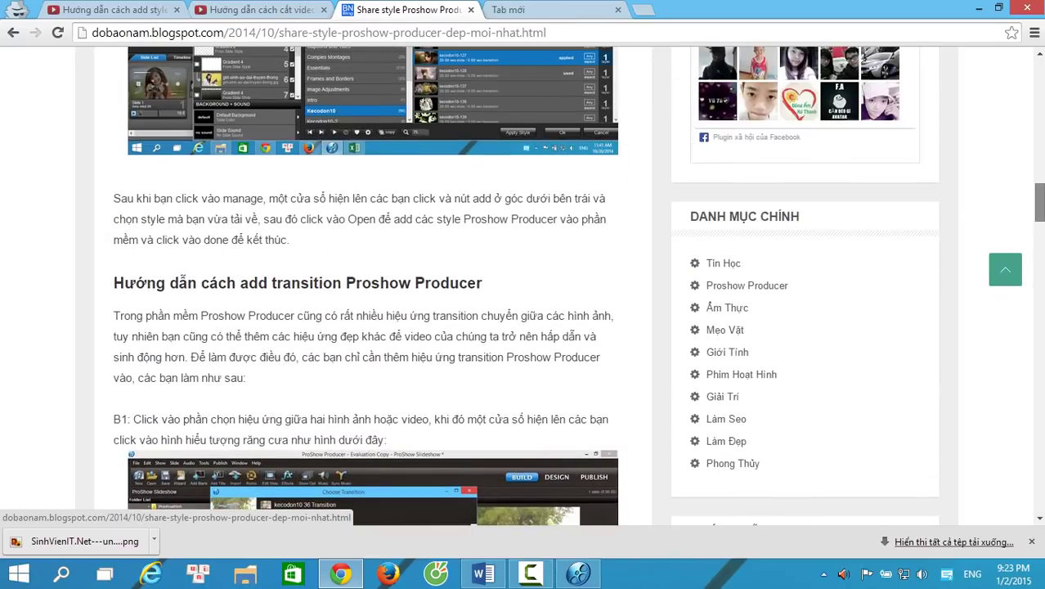
pyautogui.click(710, 265)
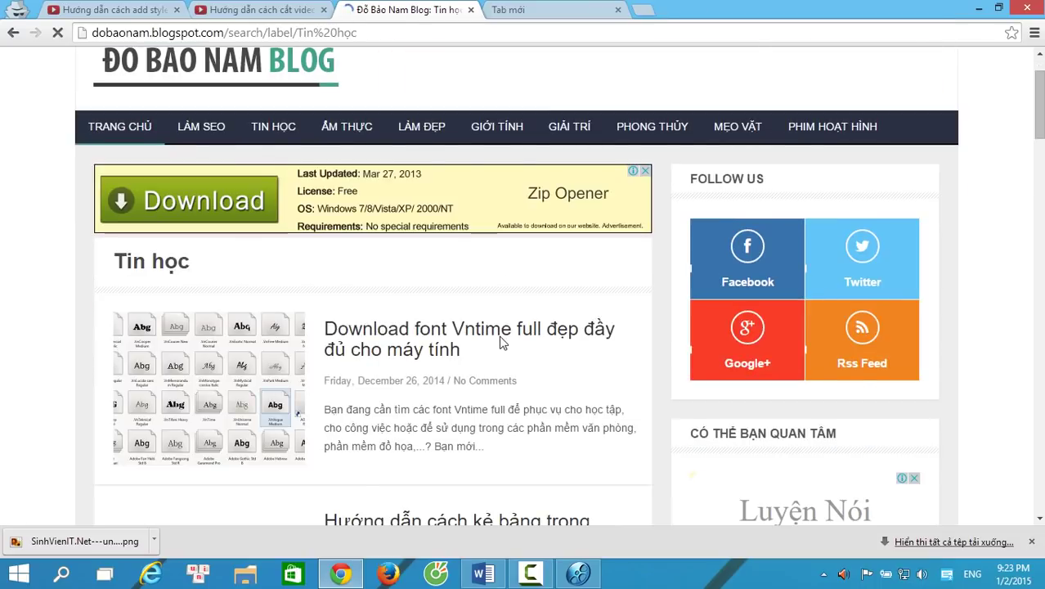
pyautogui.scroll(-3, 500, 343)
pyautogui.scroll(-6, 501, 343)
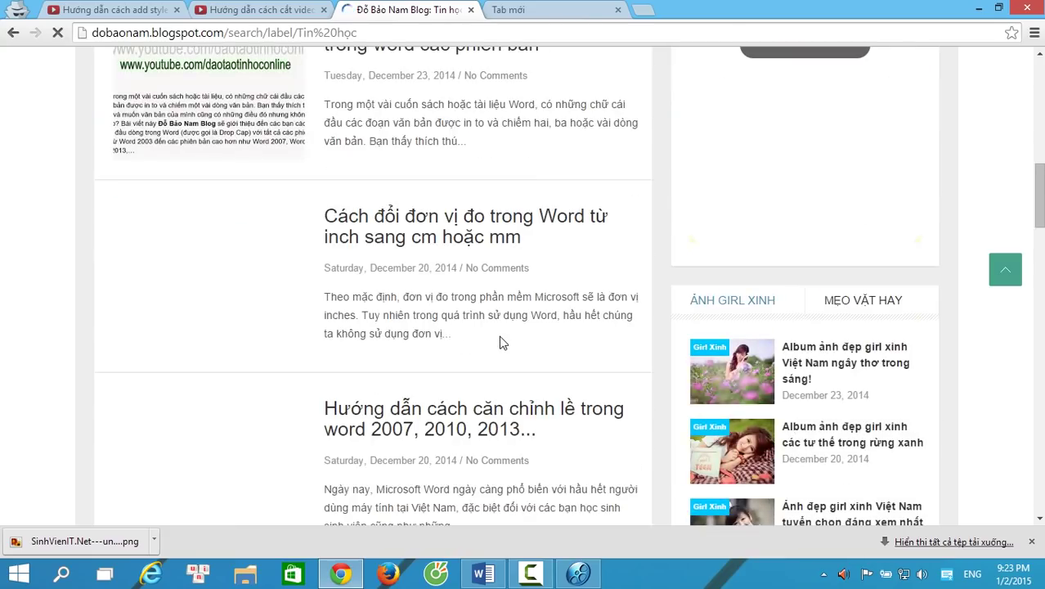
pyautogui.scroll(-3, 501, 343)
pyautogui.scroll(-2, 500, 343)
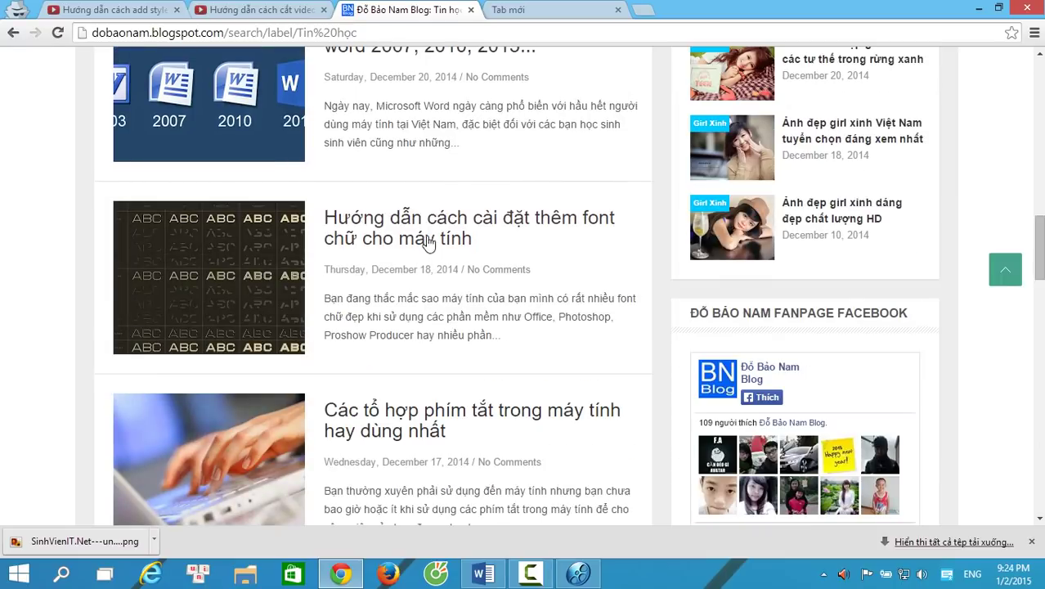
pyautogui.click(427, 240)
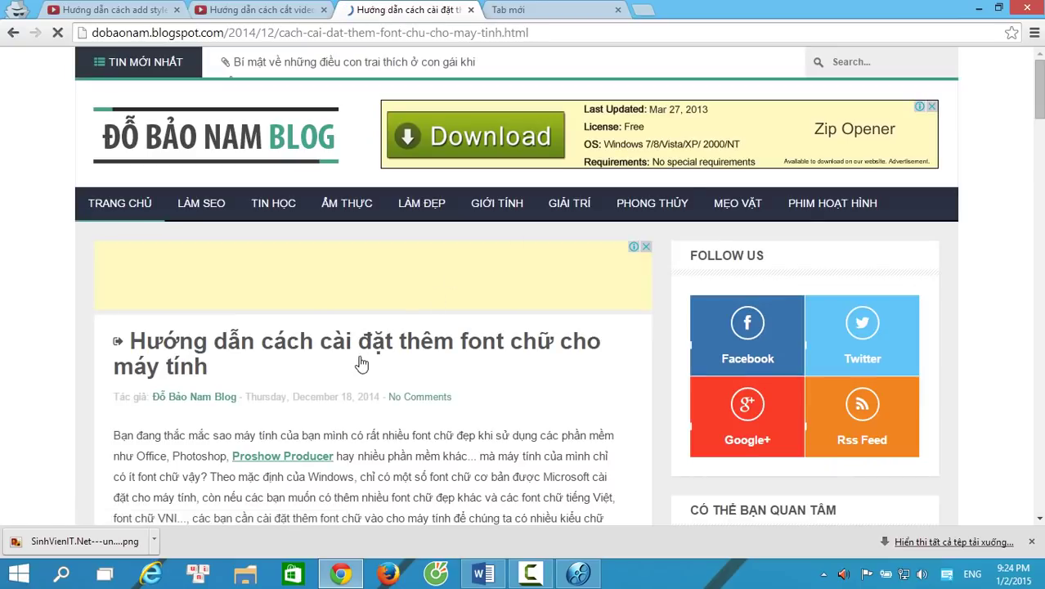
pyautogui.scroll(-3, 284, 316)
pyautogui.scroll(-10, 287, 313)
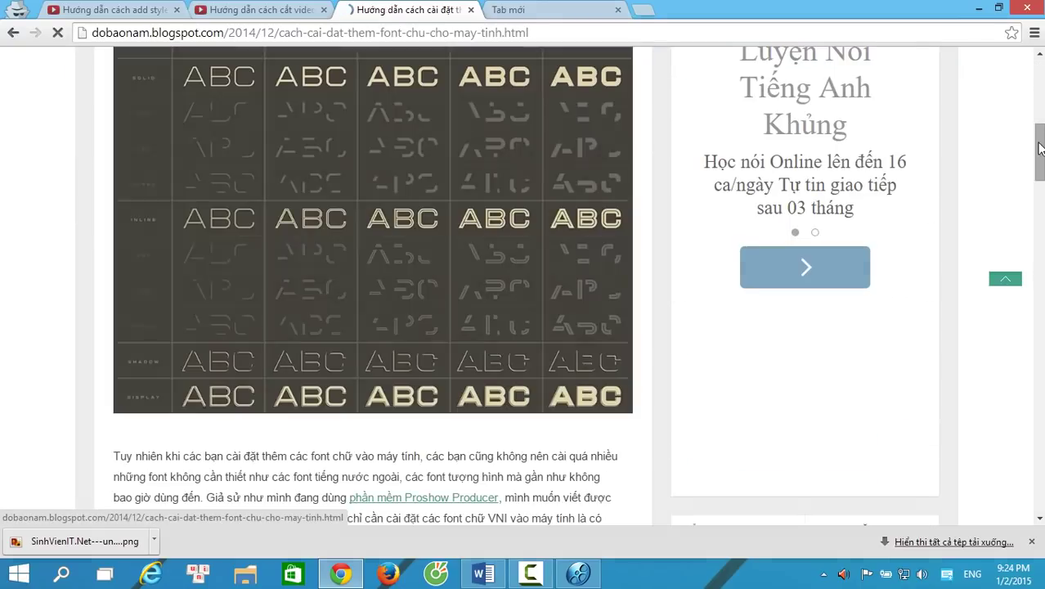
pyautogui.scroll(-8, 423, 249)
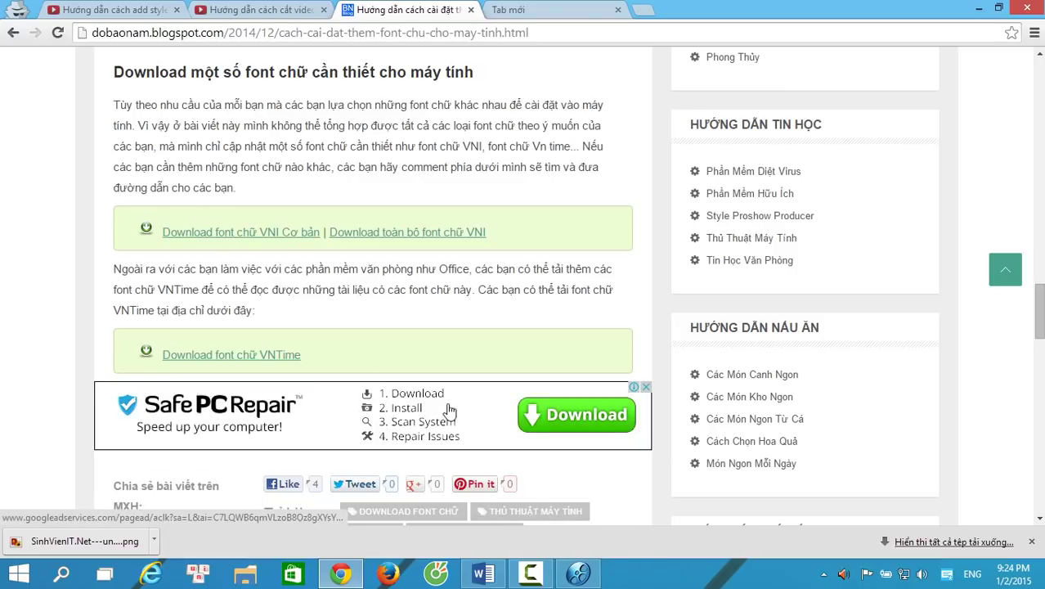
# Switch back to ProShow Producer and set the Vietnamese keyboard tool's character encoding to VNI Windows
pyautogui.click(582, 572)
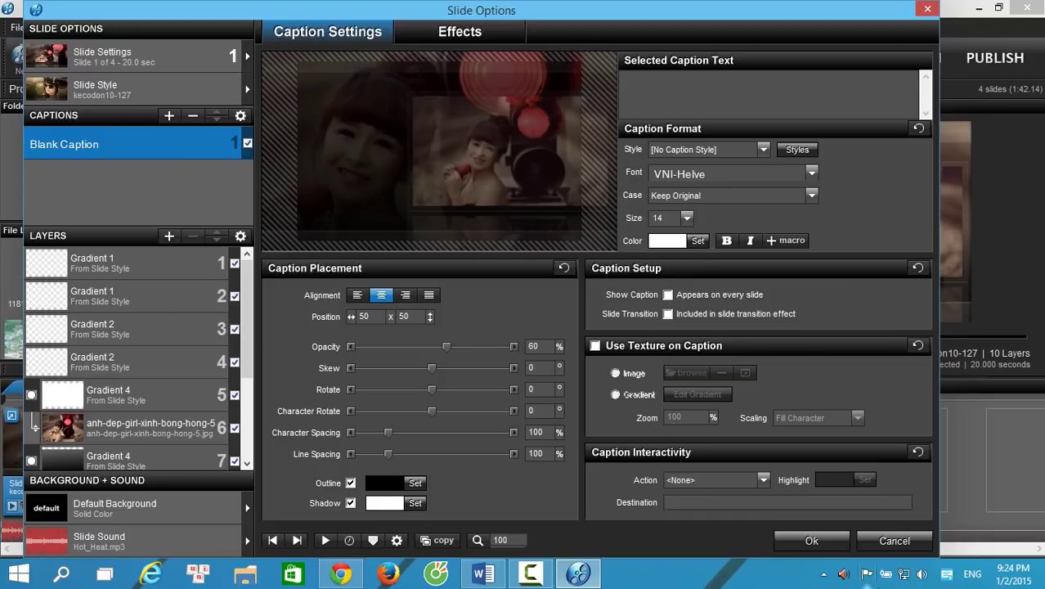
pyautogui.click(824, 573)
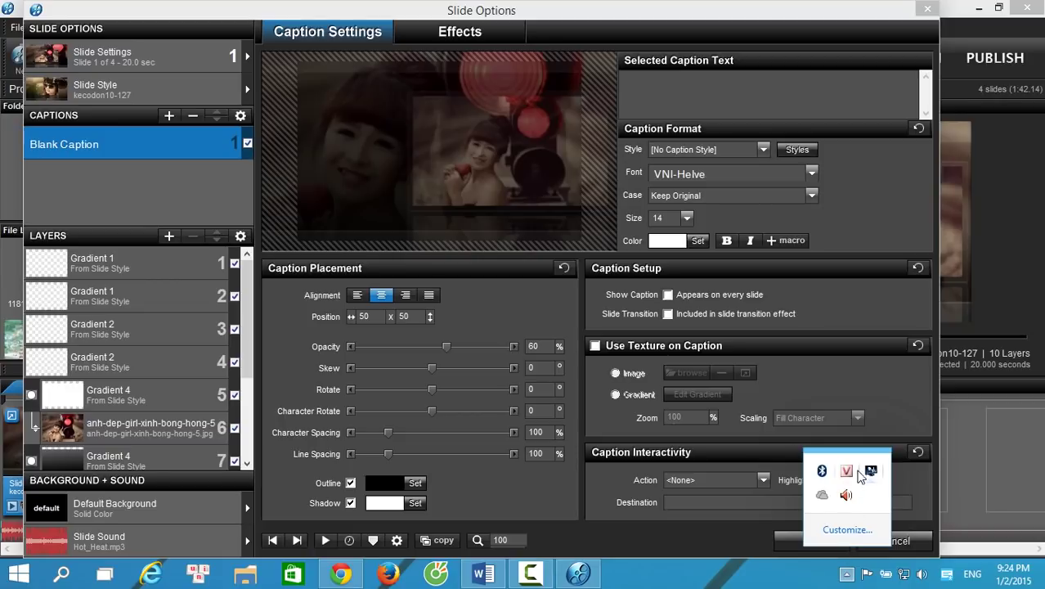
pyautogui.rightClick(845, 473)
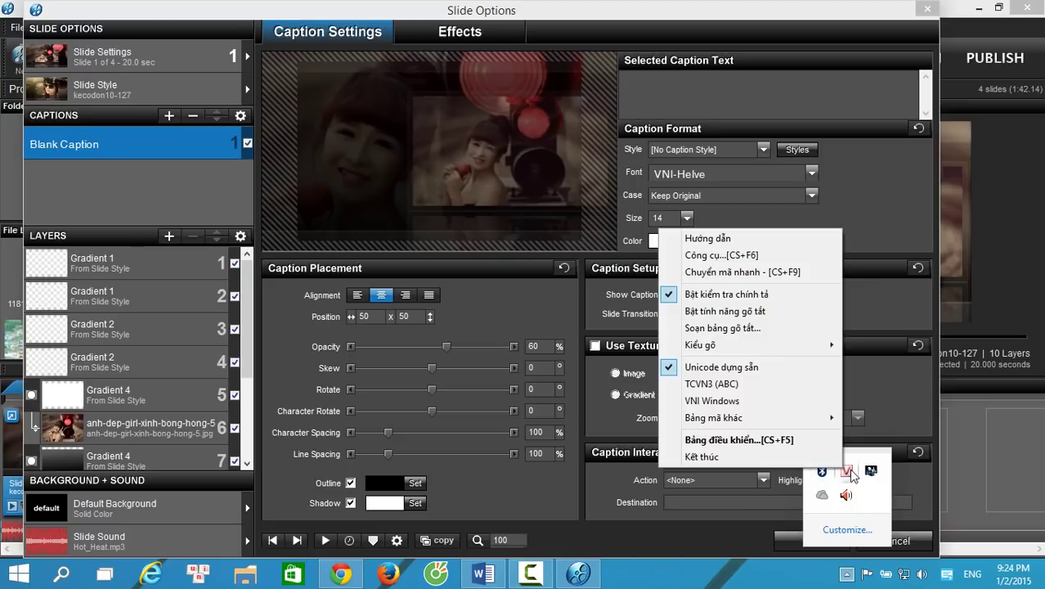
pyautogui.click(711, 401)
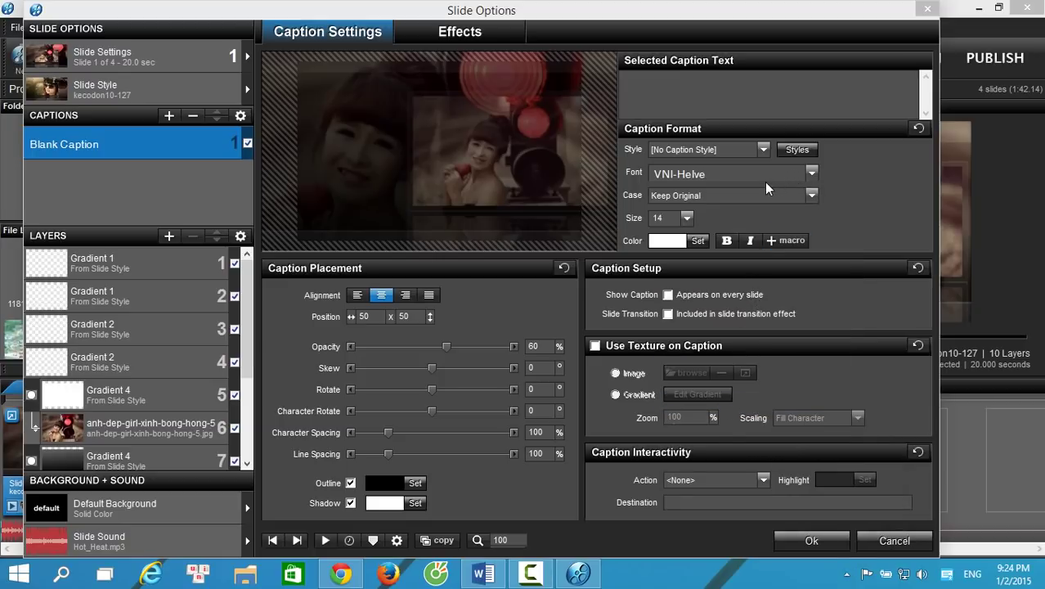
# Look through the VNI fonts available for the blank caption and select VNI-Helve
pyautogui.click(800, 174)
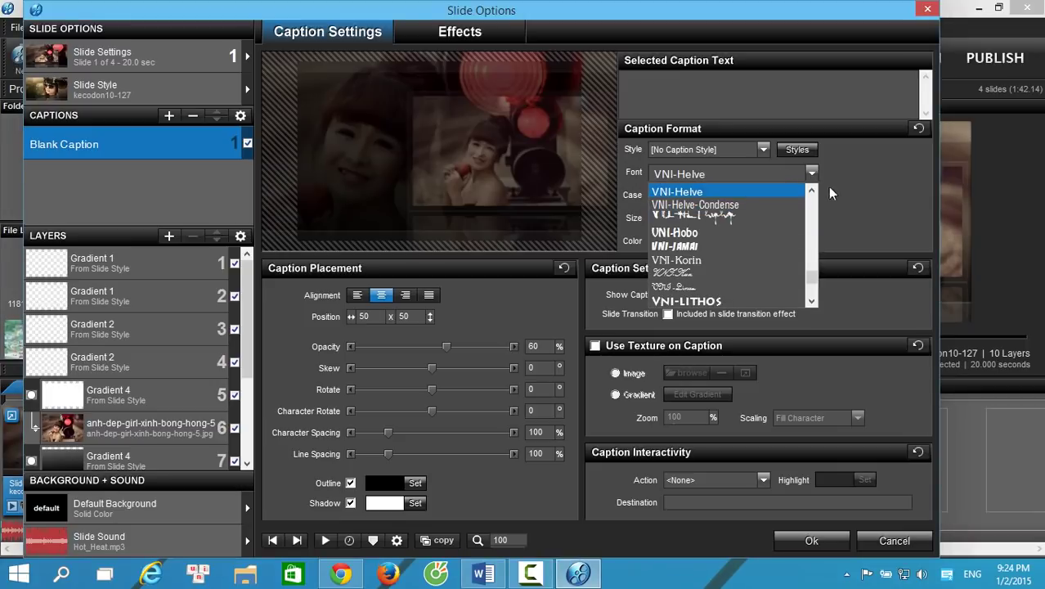
pyautogui.click(836, 190)
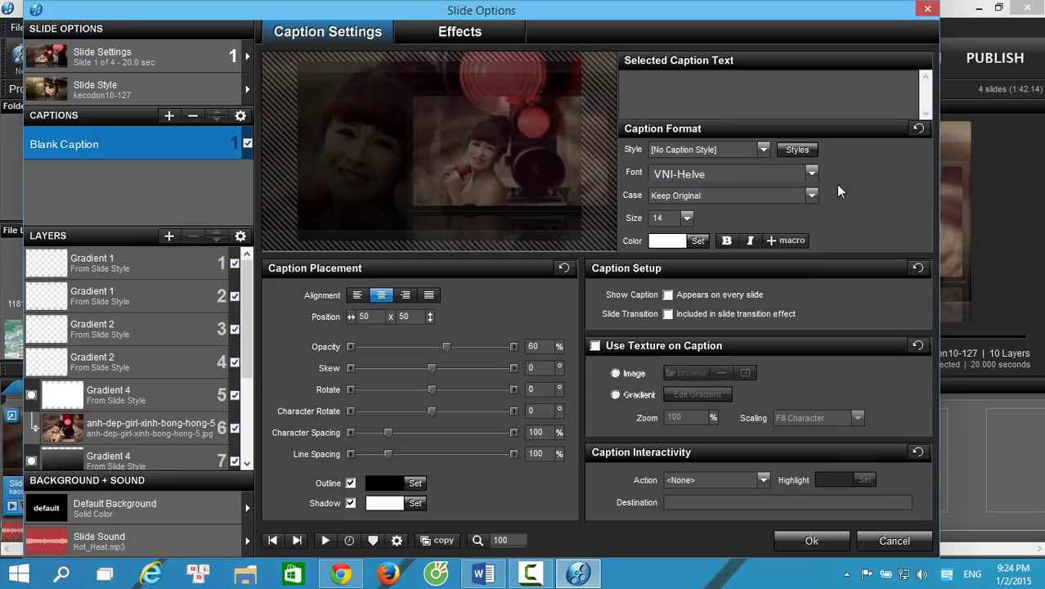
pyautogui.click(758, 175)
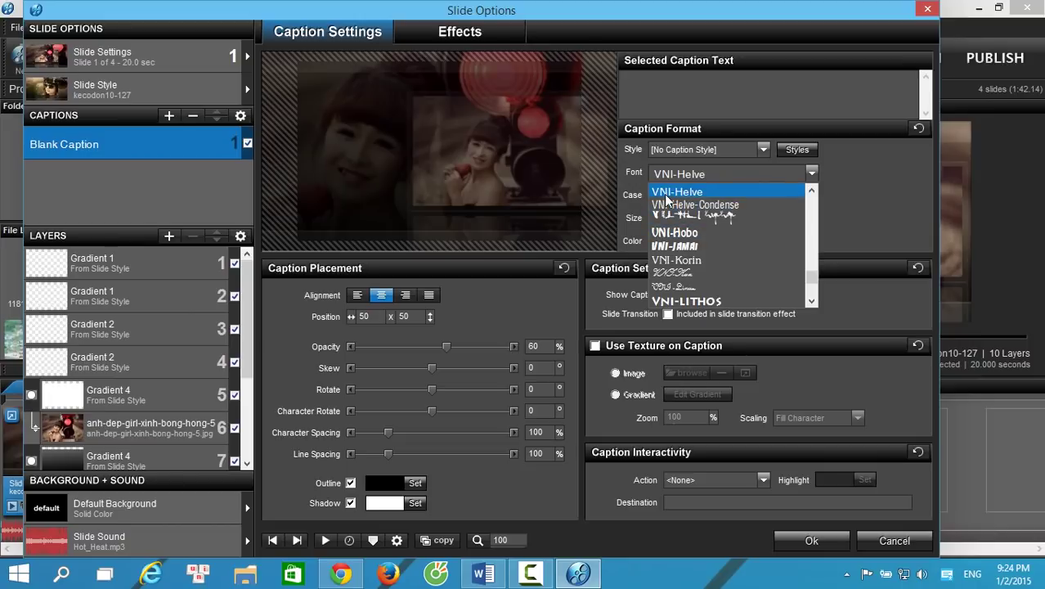
pyautogui.scroll(-4, 680, 245)
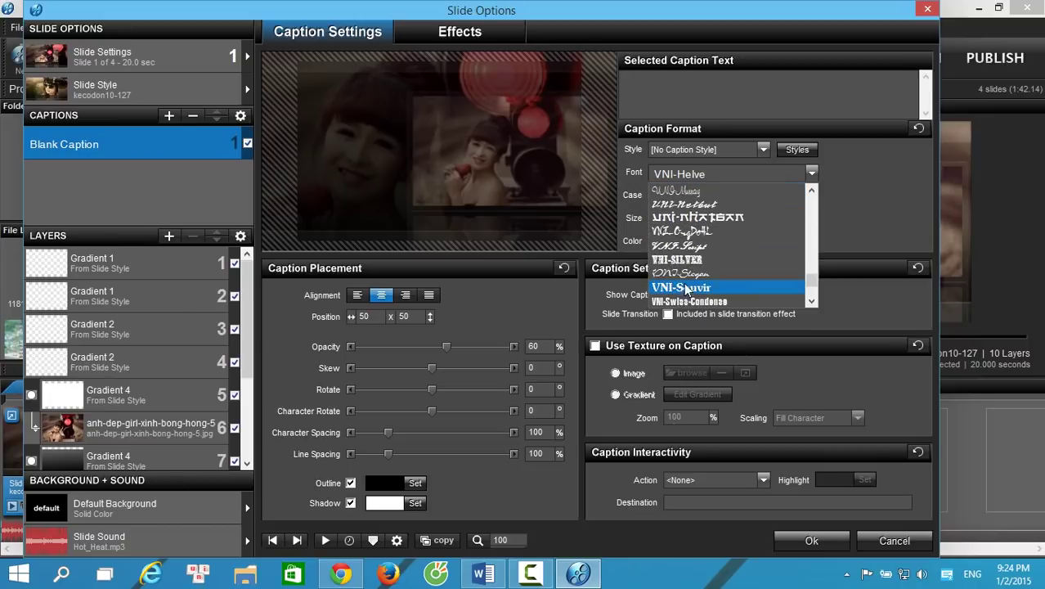
pyautogui.scroll(-3, 683, 294)
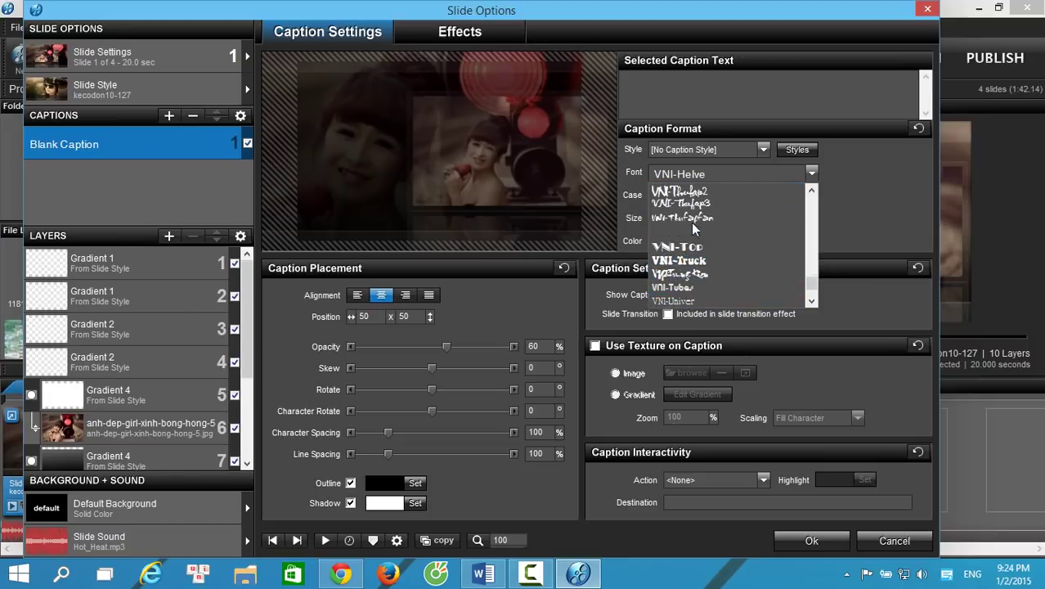
pyautogui.scroll(6, 695, 214)
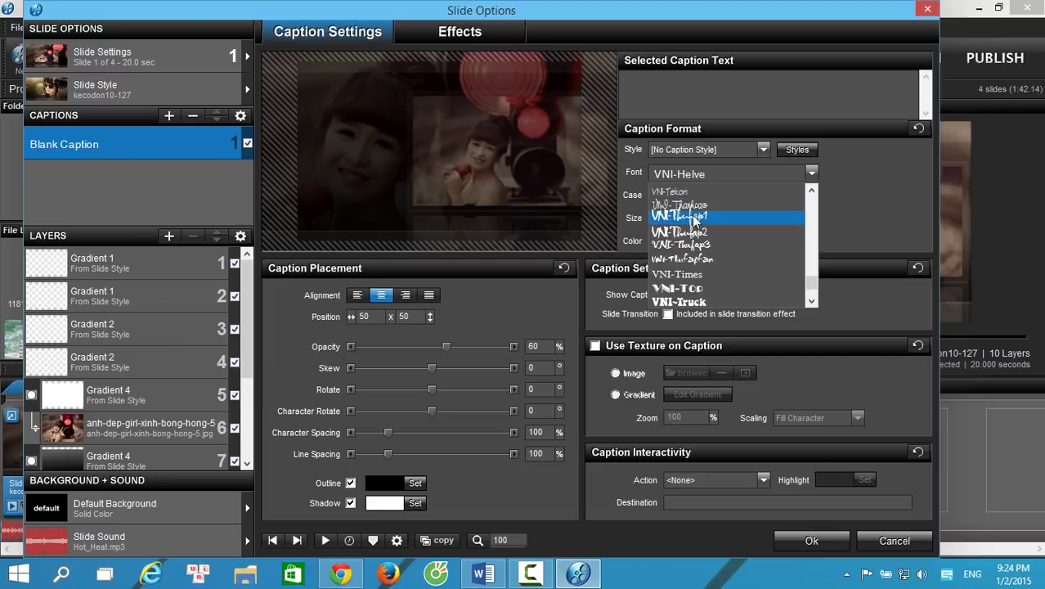
pyautogui.scroll(5, 687, 225)
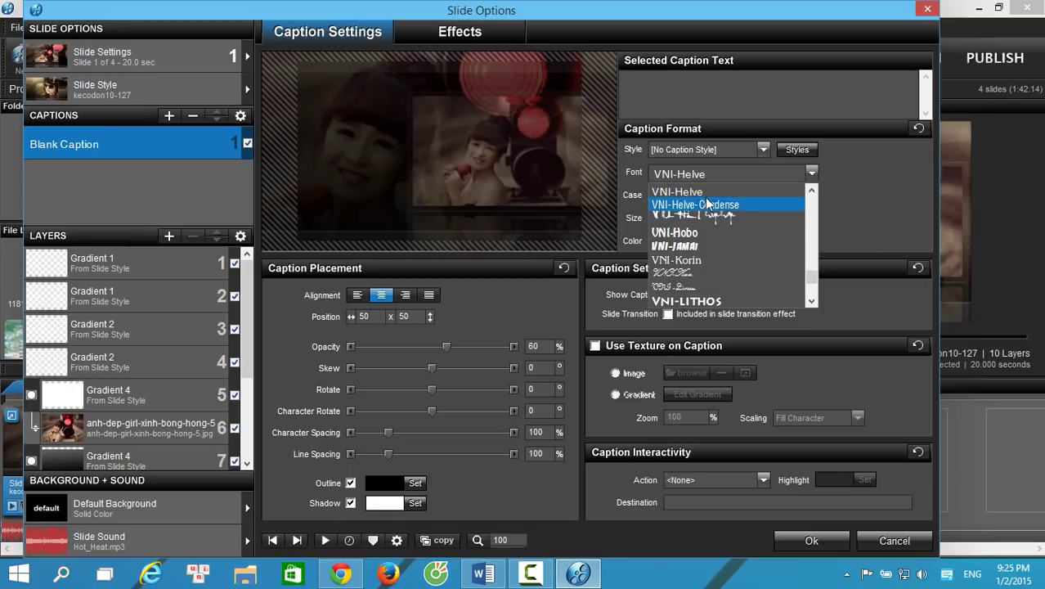
pyautogui.click(693, 191)
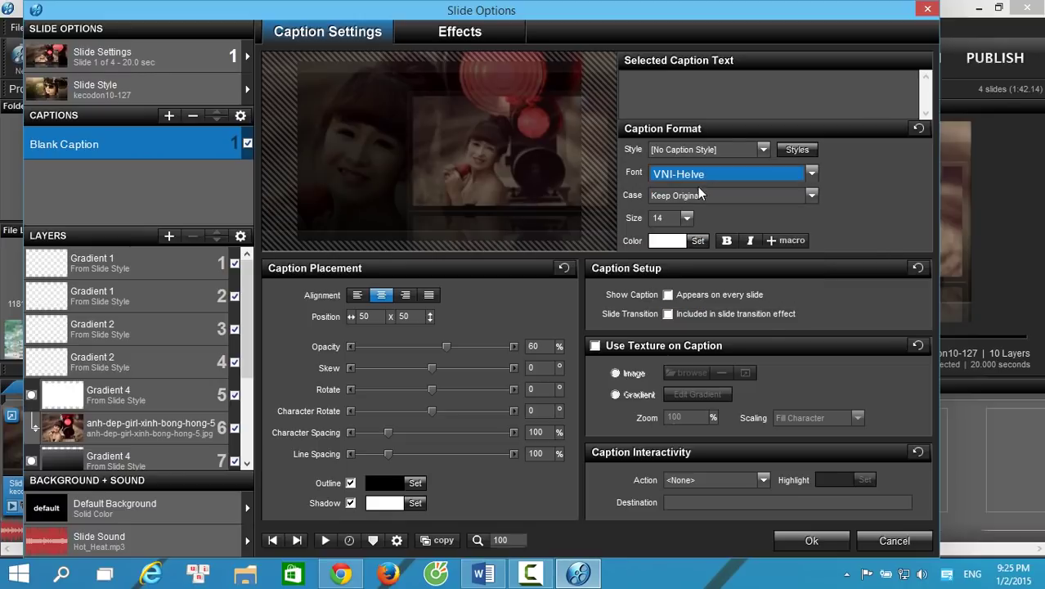
# Enter the blog owner's full name followed by "Blog" as the caption text, with Vietnamese diacritics
pyautogui.click(730, 91)
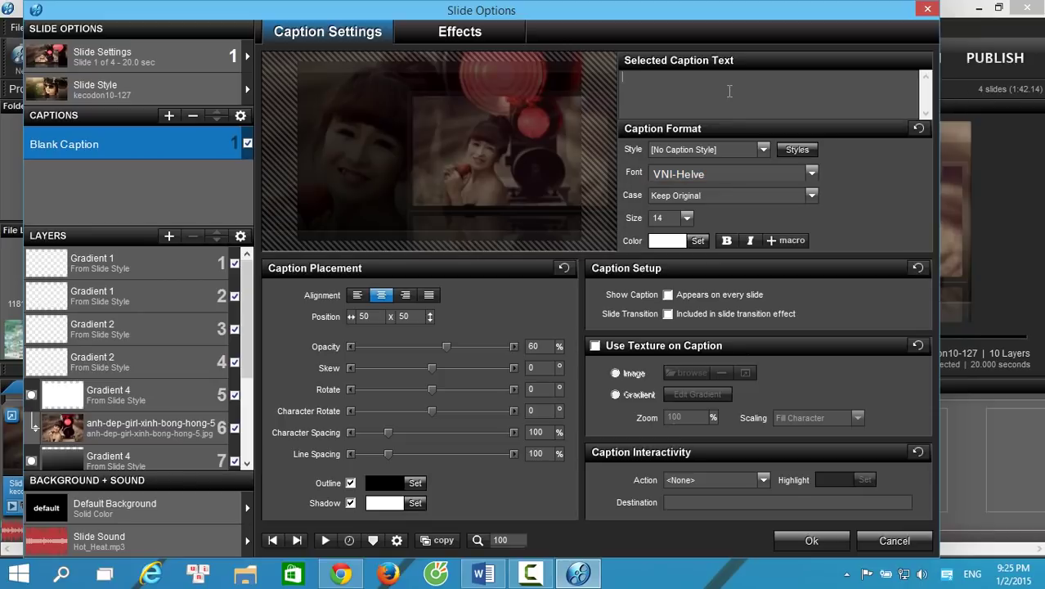
pyautogui.write('Đo')
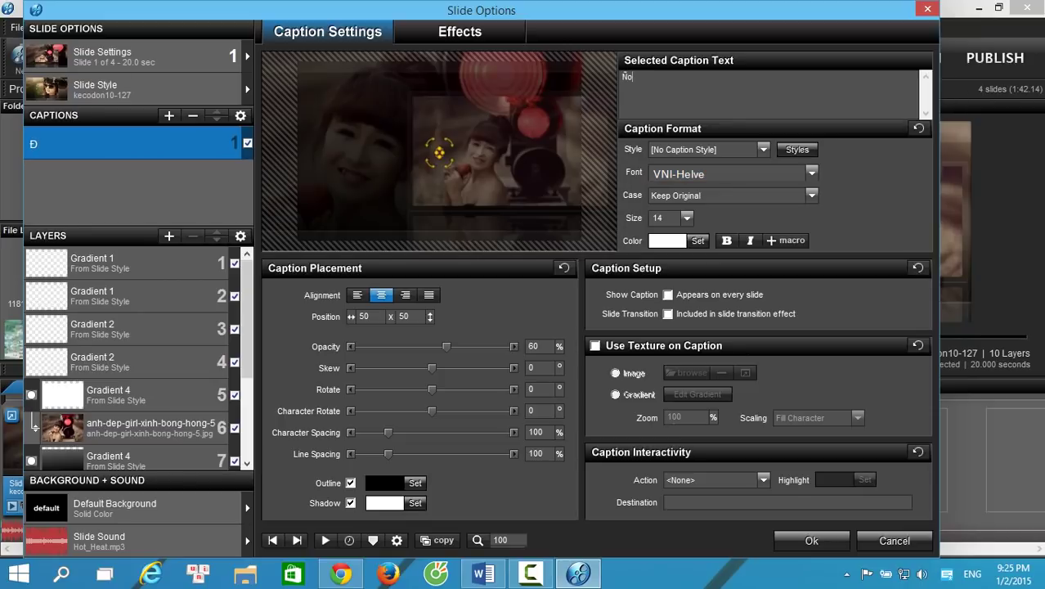
pyautogui.write('Bảo Nam B')
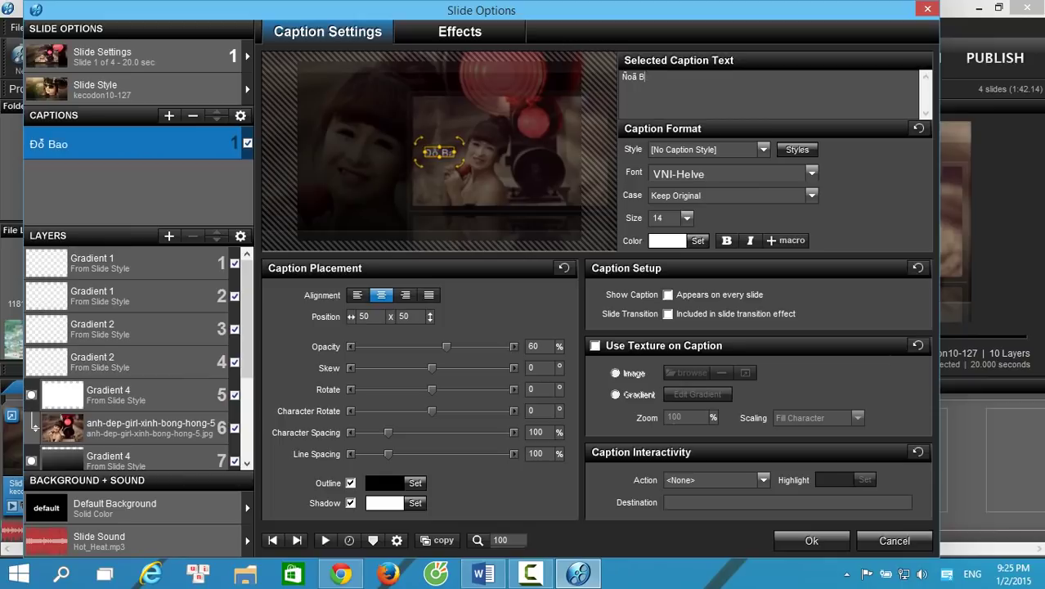
pyautogui.write('log')
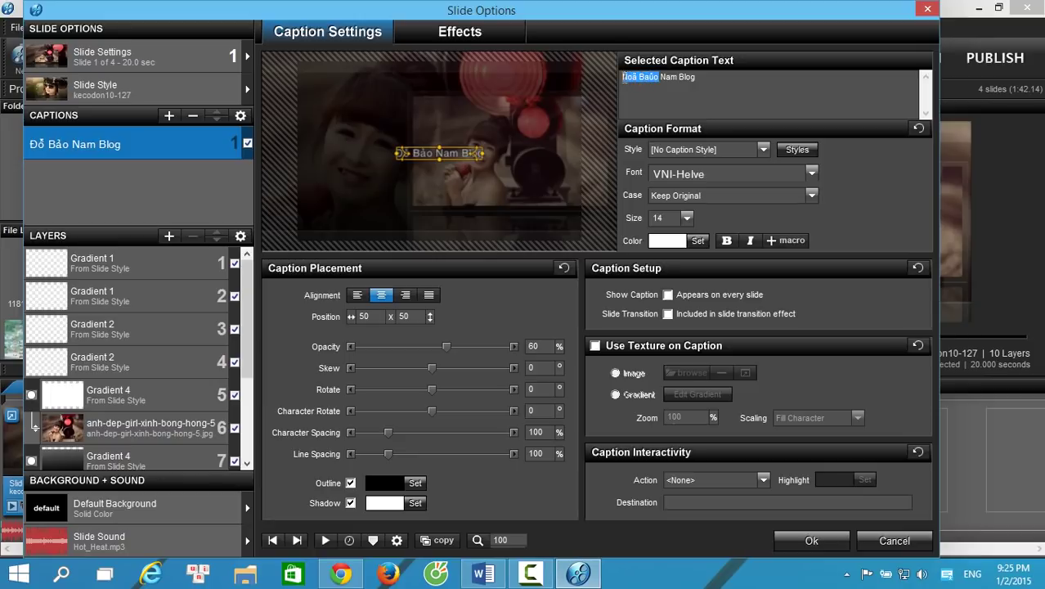
pyautogui.click(711, 80)
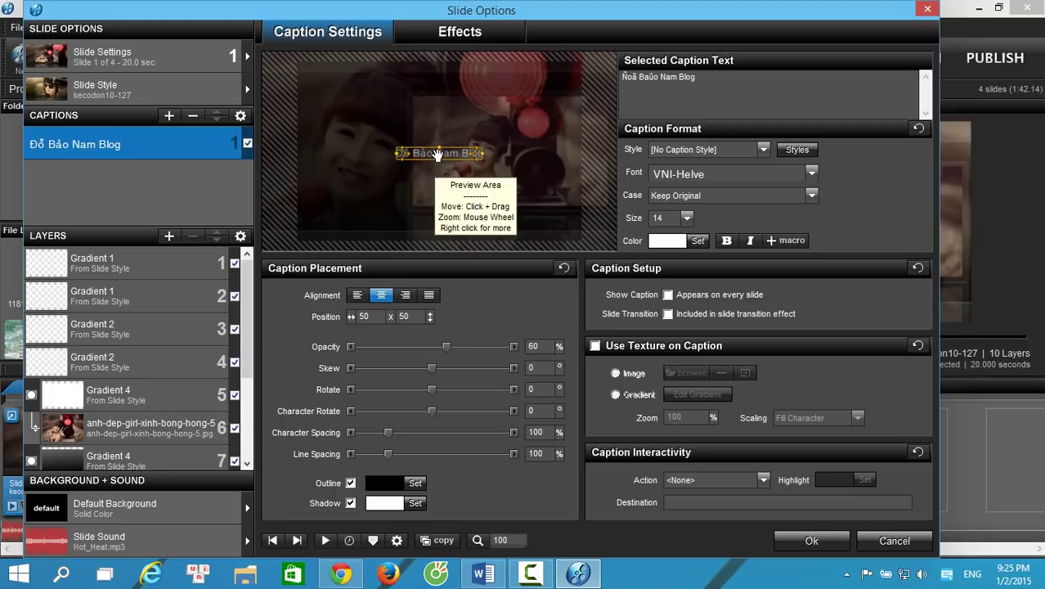
# Try Times New Roman as the caption's font, and switch it back to VNI-Helve
pyautogui.click(735, 177)
pyautogui.moveTo(812, 279); pyautogui.dragTo(813, 271)
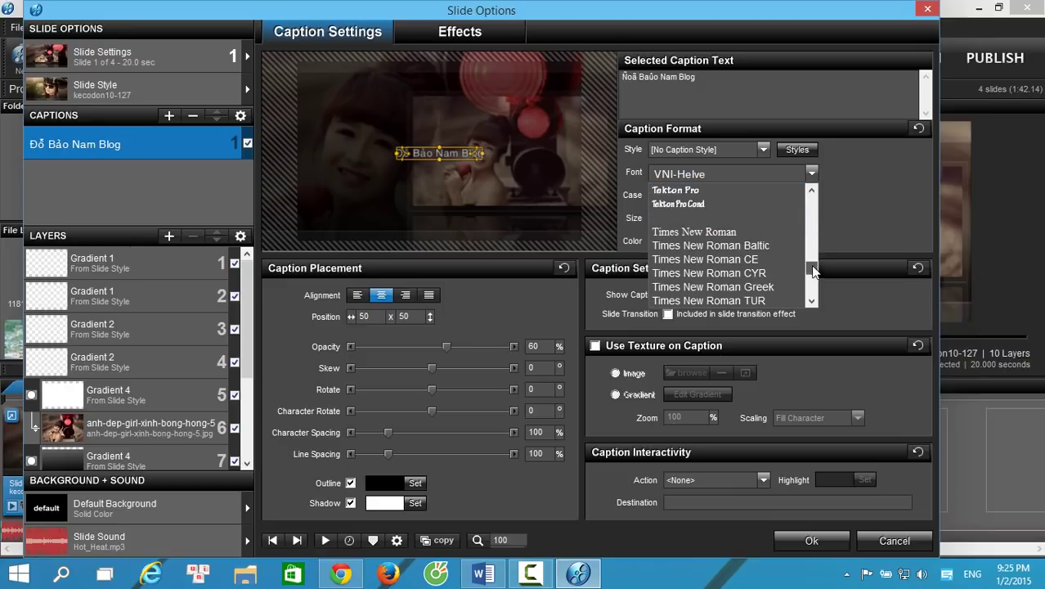
pyautogui.click(713, 234)
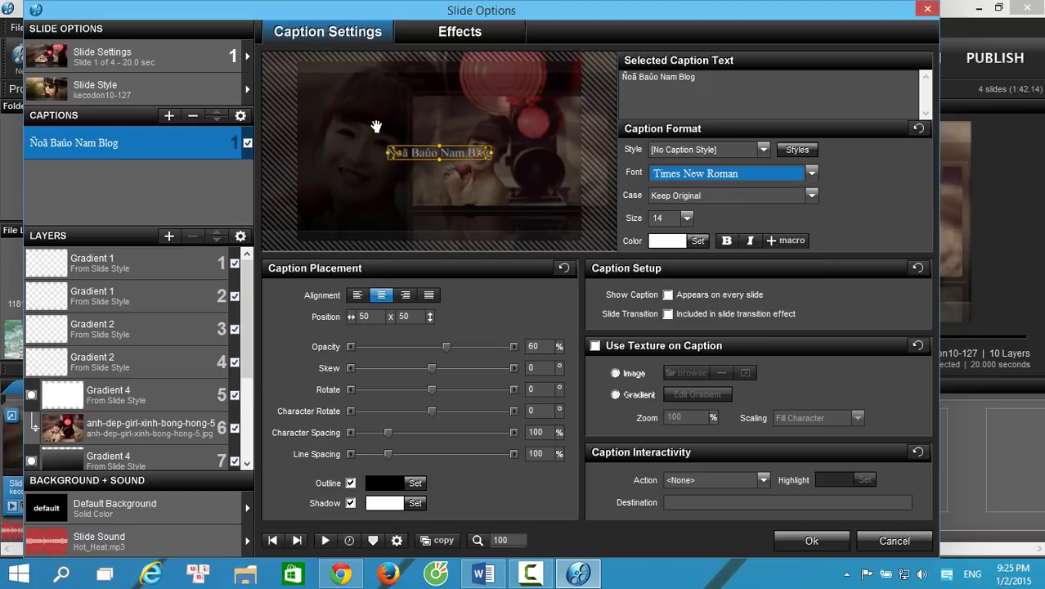
pyautogui.moveTo(422, 160); pyautogui.dragTo(391, 203)
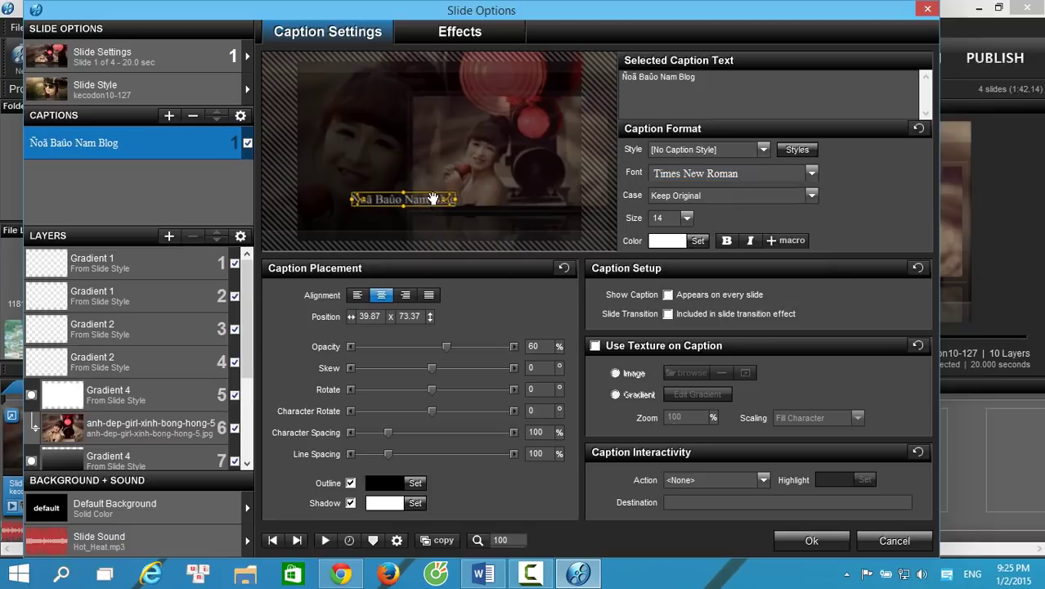
pyautogui.click(760, 174)
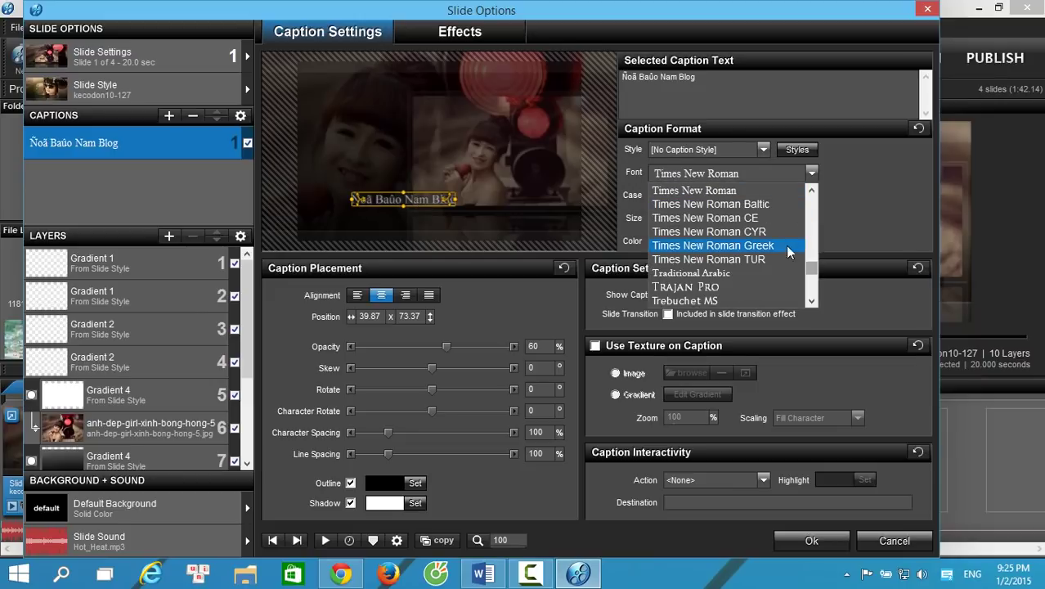
pyautogui.scroll(-1, 756, 278)
pyautogui.scroll(-10, 748, 283)
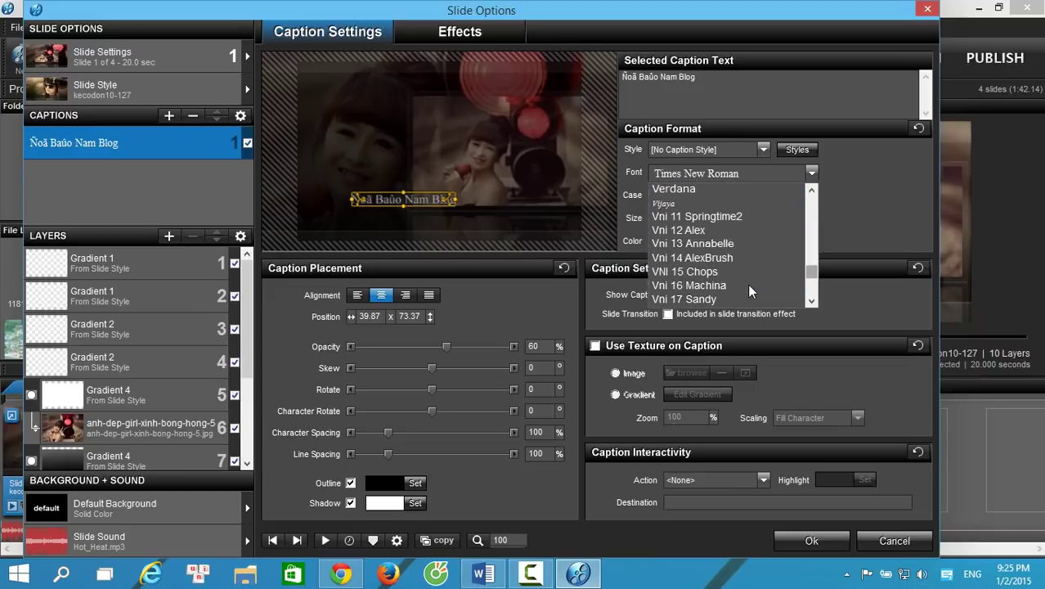
pyautogui.scroll(-6, 746, 290)
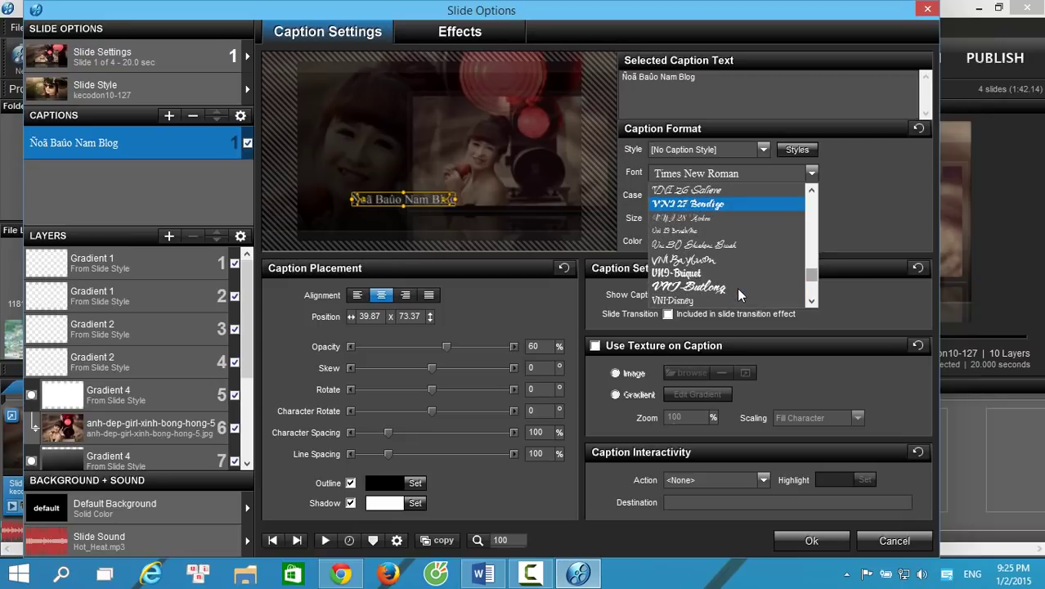
pyautogui.scroll(-1, 702, 296)
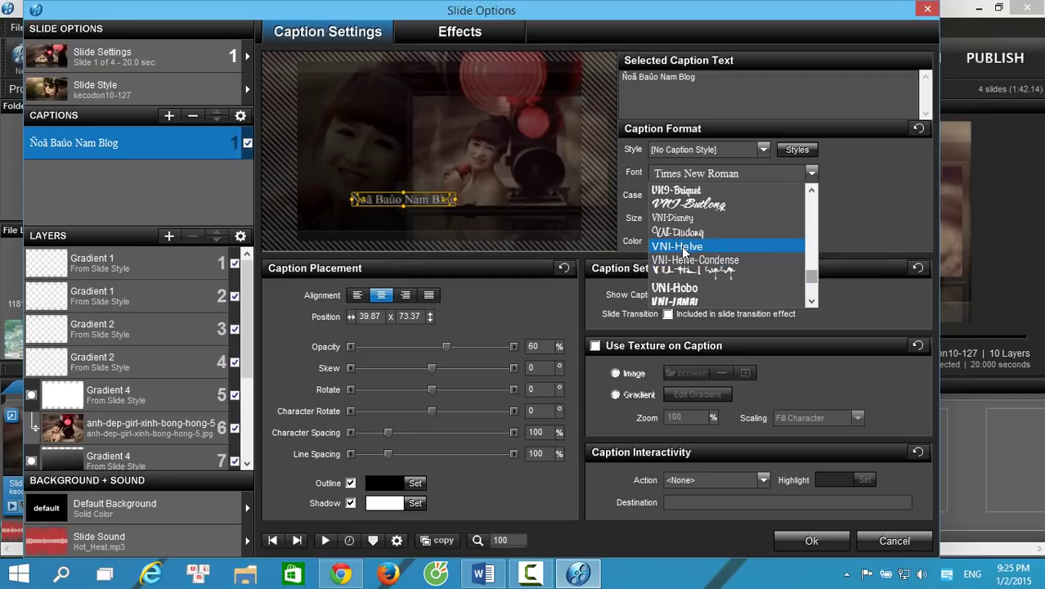
pyautogui.click(683, 247)
# Move the caption to the slide's lower-left corner at about 20.7 x 92.9, apply the slide options and preview slide 1
pyautogui.moveTo(391, 206); pyautogui.dragTo(328, 246)
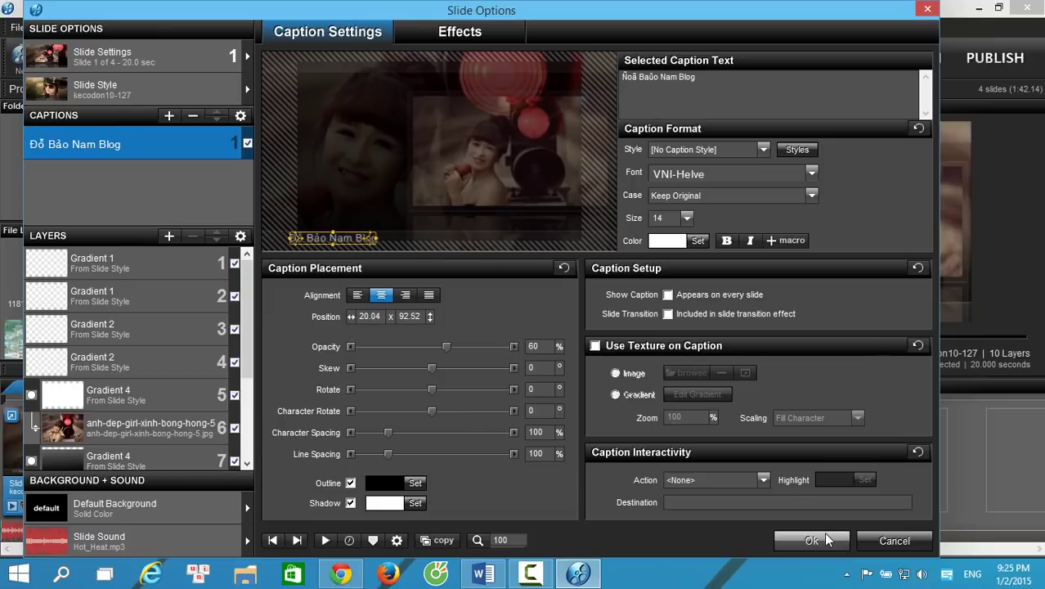
pyautogui.moveTo(320, 239)
pyautogui.mouseDown()
pyautogui.moveTo(392, 156)
pyautogui.moveTo(394, 119)
pyautogui.moveTo(384, 113)
pyautogui.moveTo(456, 79)
pyautogui.moveTo(503, 97)
pyautogui.moveTo(531, 135)
pyautogui.moveTo(270, 190)
pyautogui.moveTo(395, 164)
pyautogui.moveTo(321, 240)
pyautogui.moveTo(340, 240)
pyautogui.mouseUp()
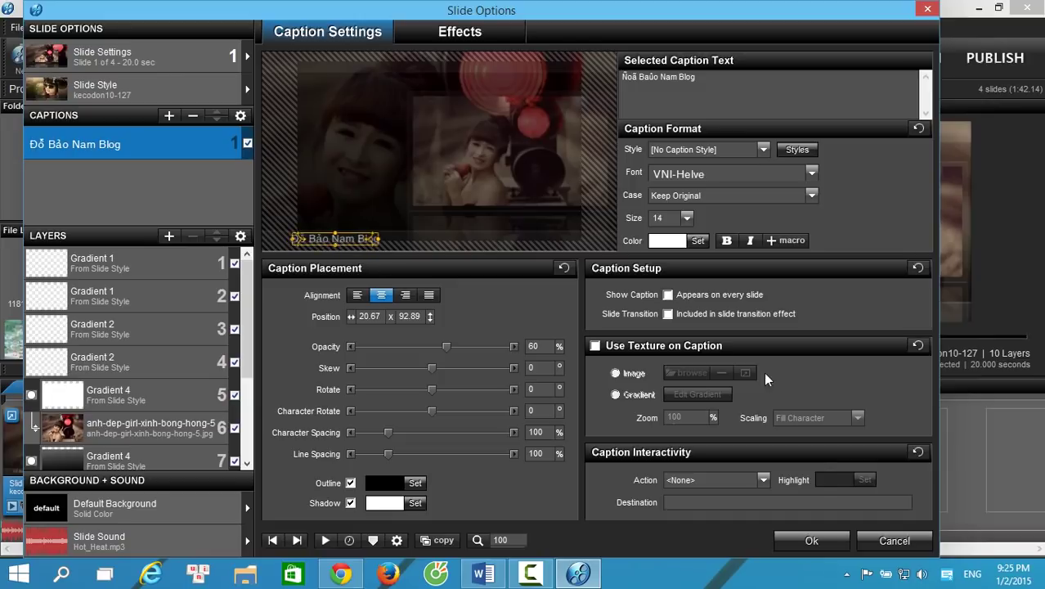
pyautogui.click(789, 538)
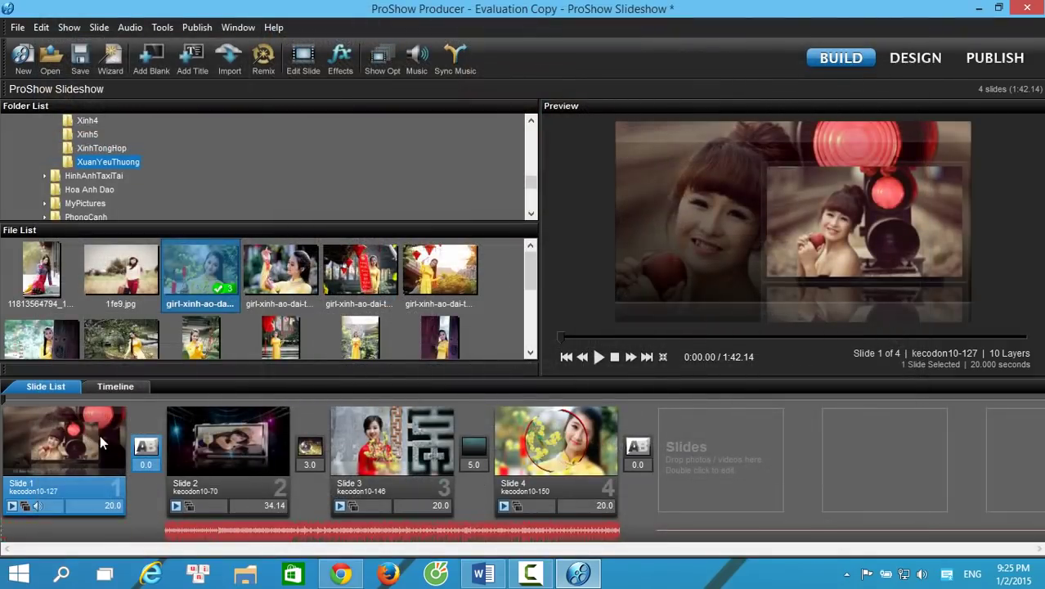
pyautogui.click(598, 358)
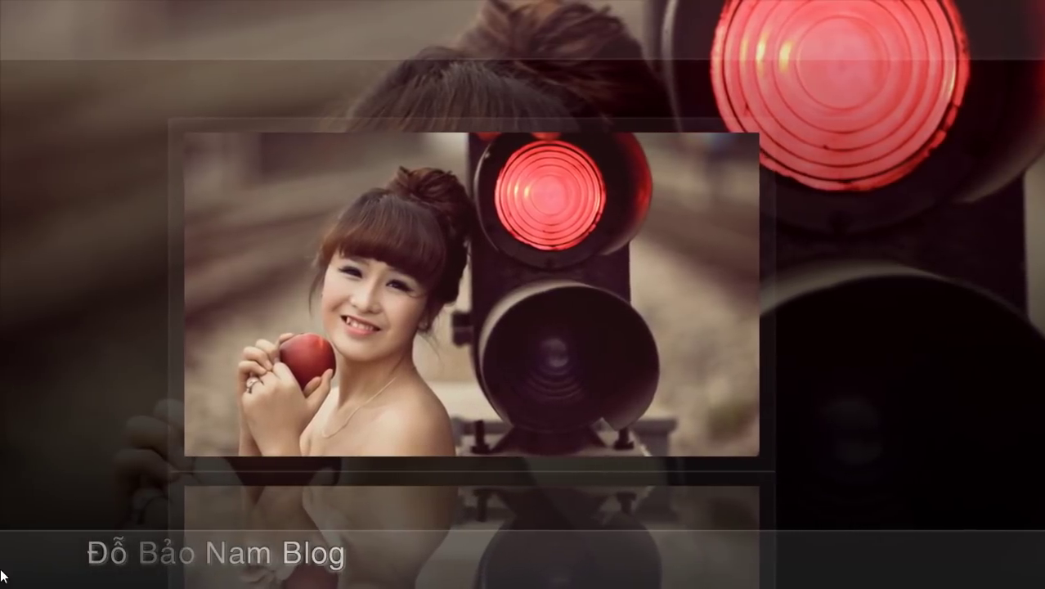
pyautogui.press('Escape')
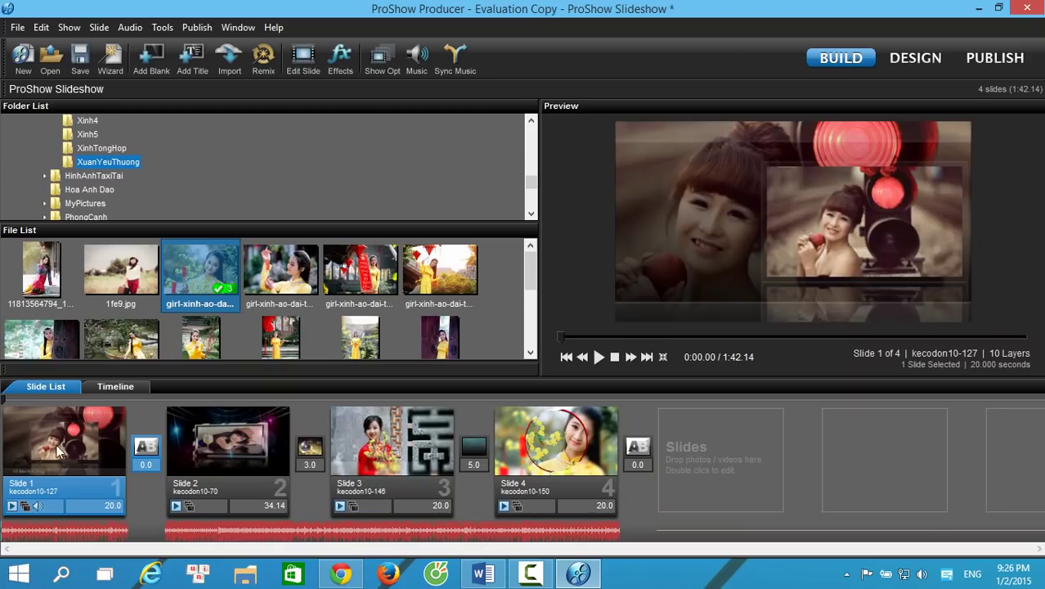
# Reopen slide 1's options and set the caption's starting keyframe to about 1.91 s and its ending keyframe to about 19.92 s
pyautogui.doubleClick(86, 416)
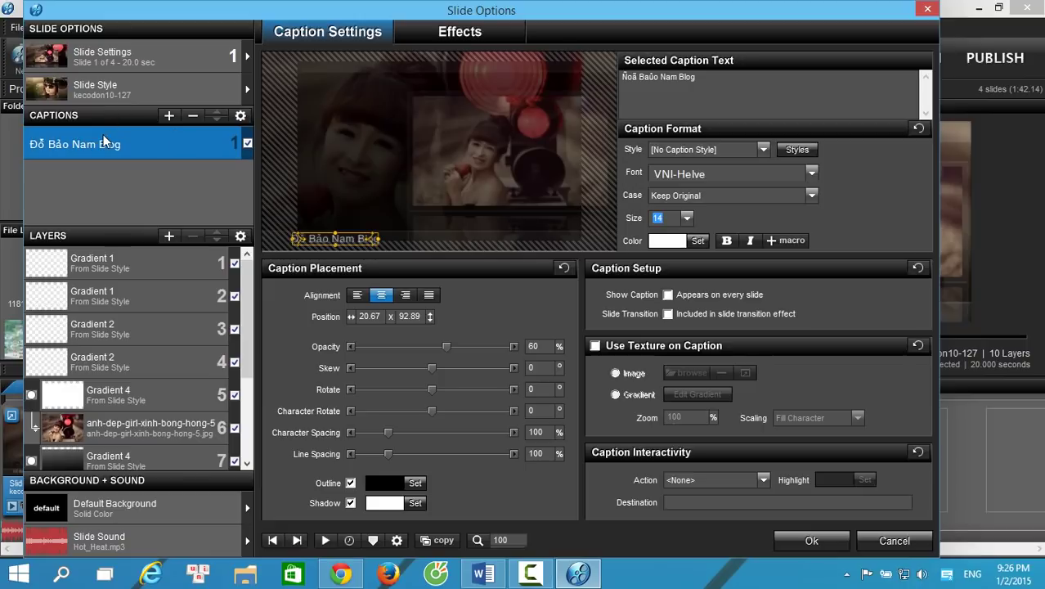
pyautogui.click(486, 35)
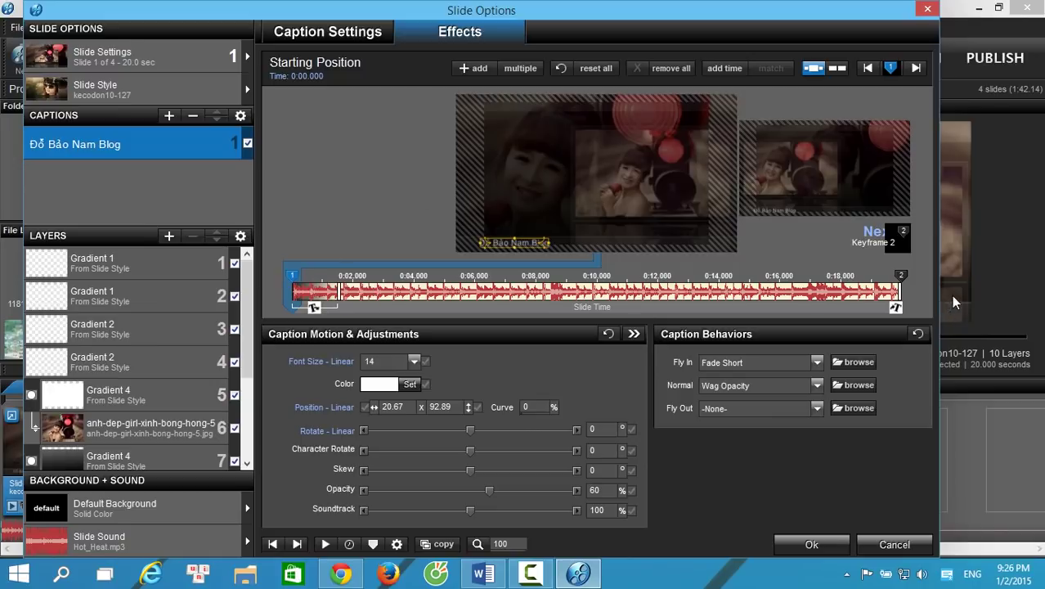
pyautogui.moveTo(296, 284); pyautogui.dragTo(338, 283)
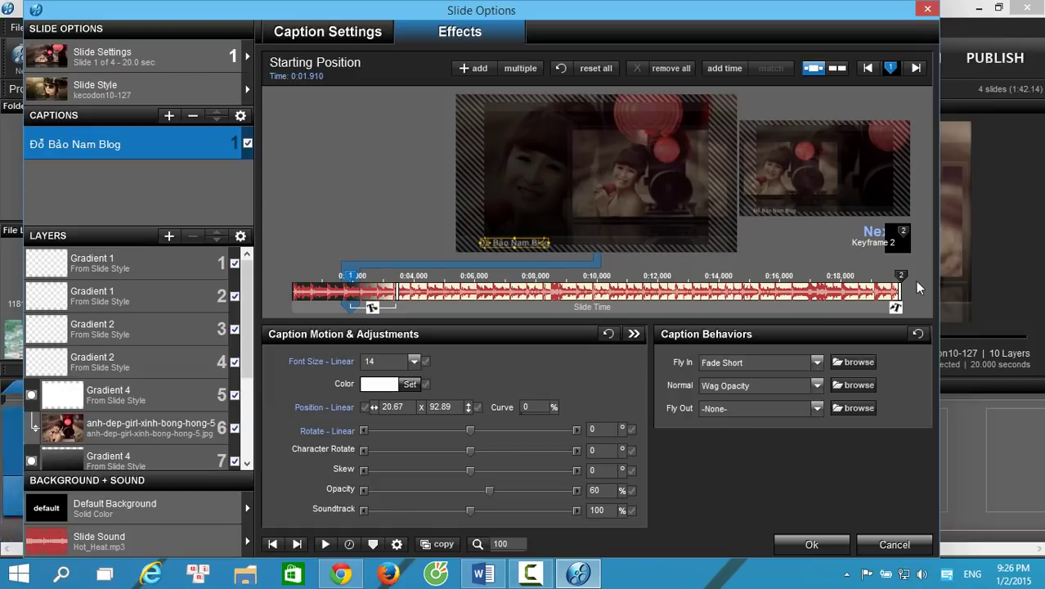
pyautogui.click(900, 276)
pyautogui.moveTo(900, 281); pyautogui.dragTo(898, 281)
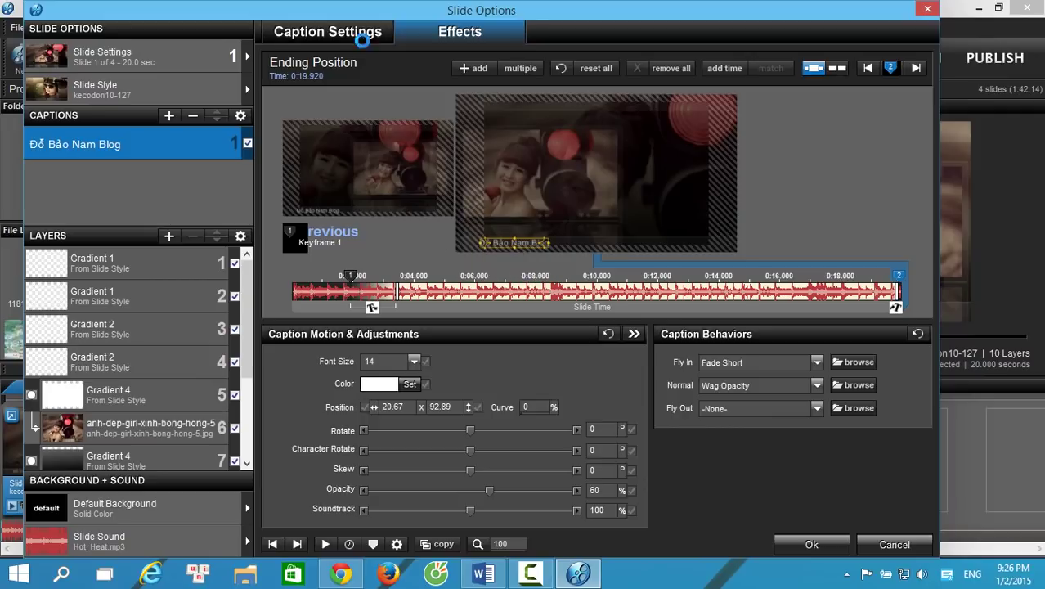
# Examine the caption's font size and text color choices, and apply #000000 as the outline color
pyautogui.click(327, 32)
pyautogui.click(670, 219)
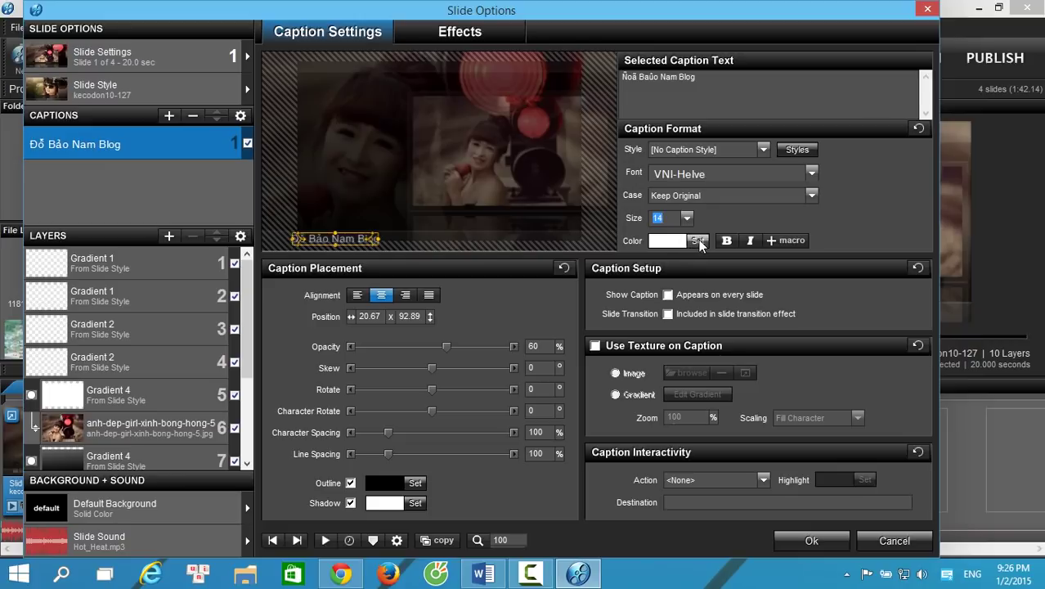
pyautogui.click(696, 241)
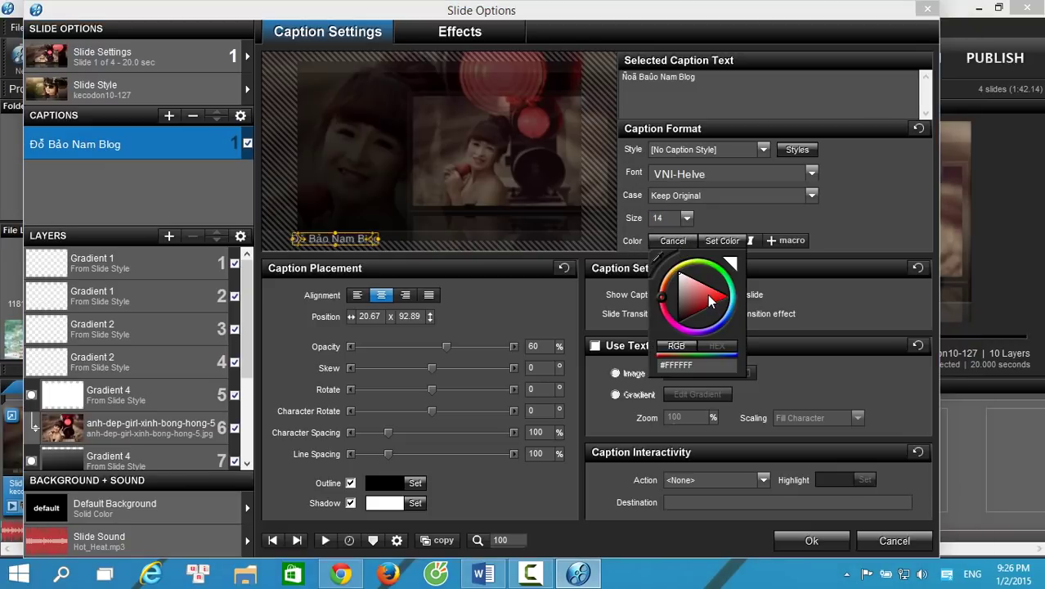
pyautogui.click(871, 229)
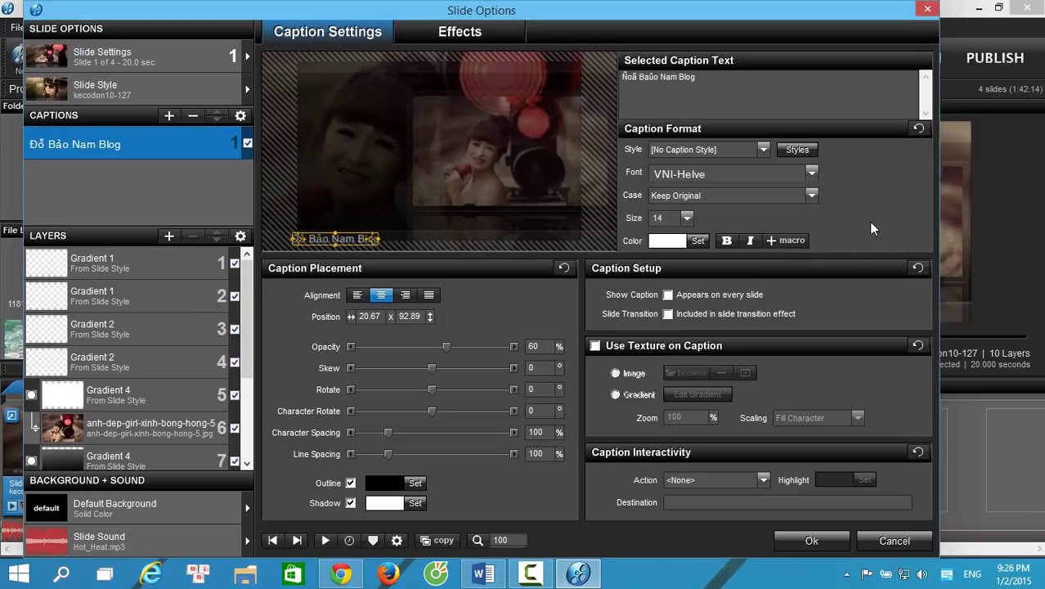
pyautogui.click(415, 483)
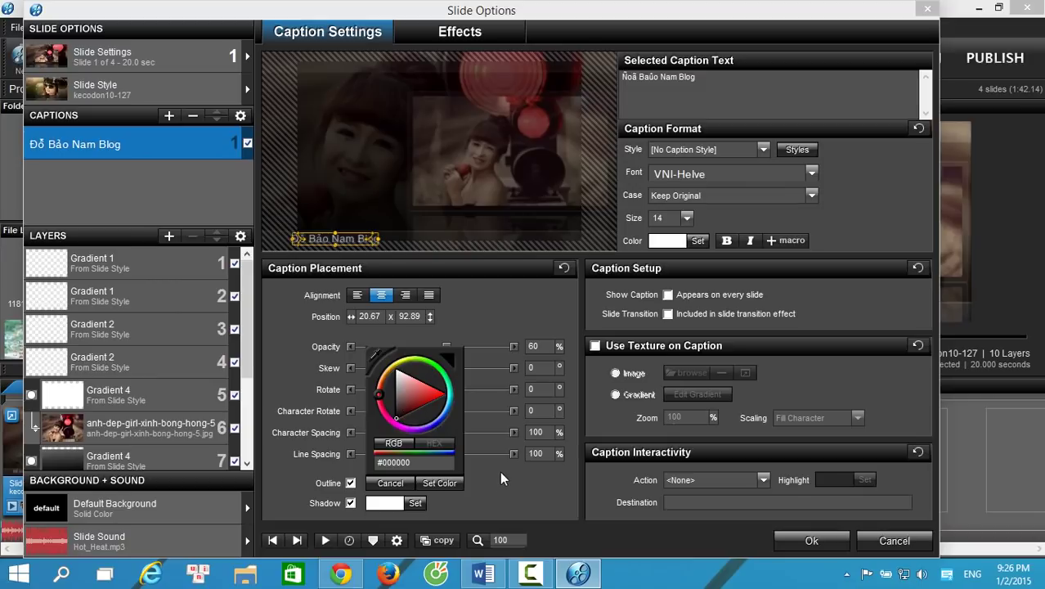
pyautogui.click(439, 483)
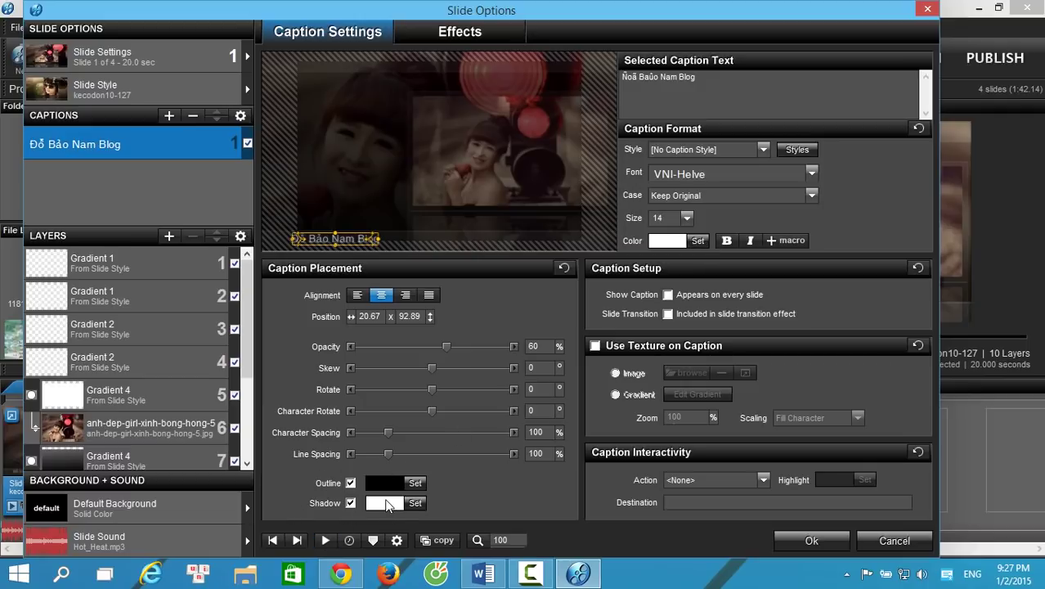
# Set the Fly In behavior of slide 1's caption to Curling
pyautogui.click(493, 30)
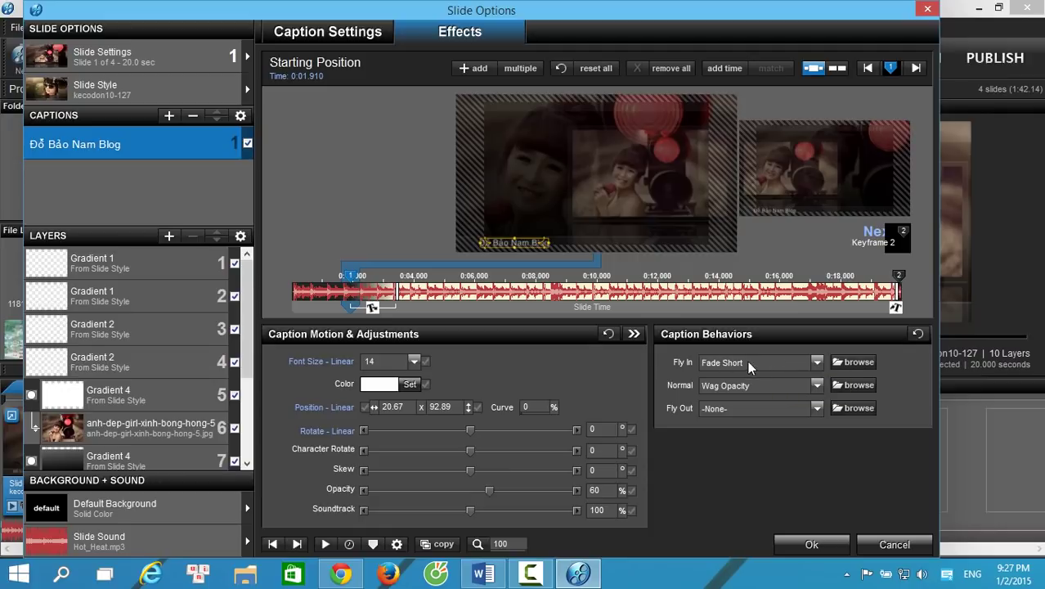
pyautogui.click(857, 362)
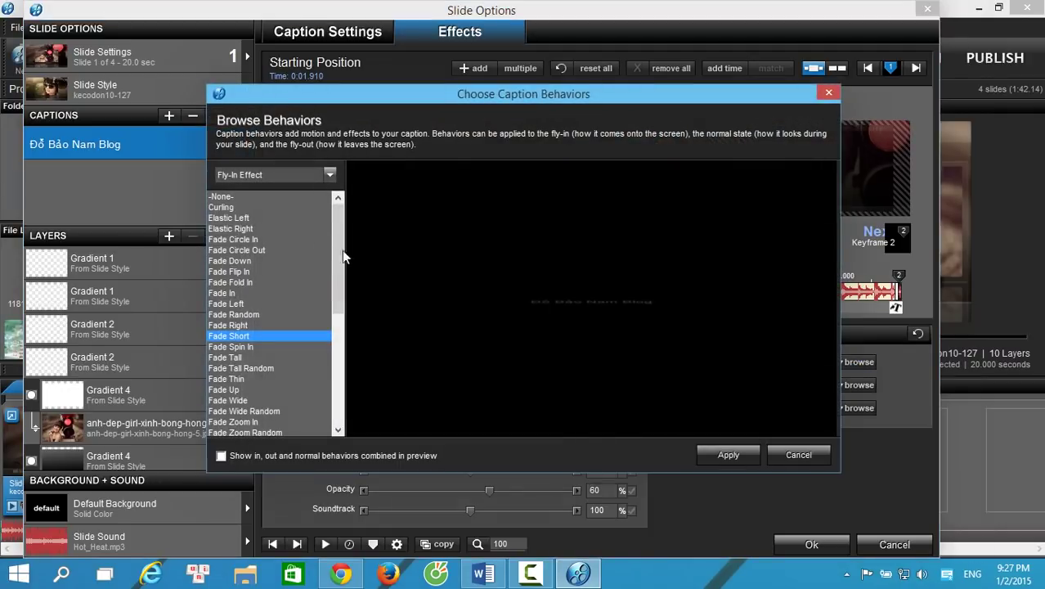
pyautogui.click(829, 93)
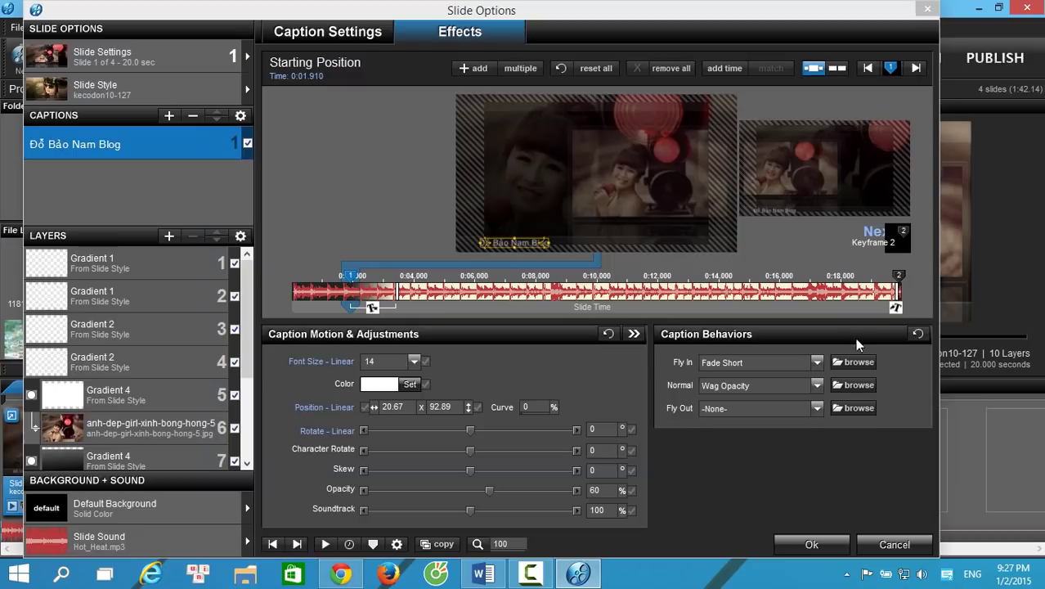
pyautogui.click(866, 363)
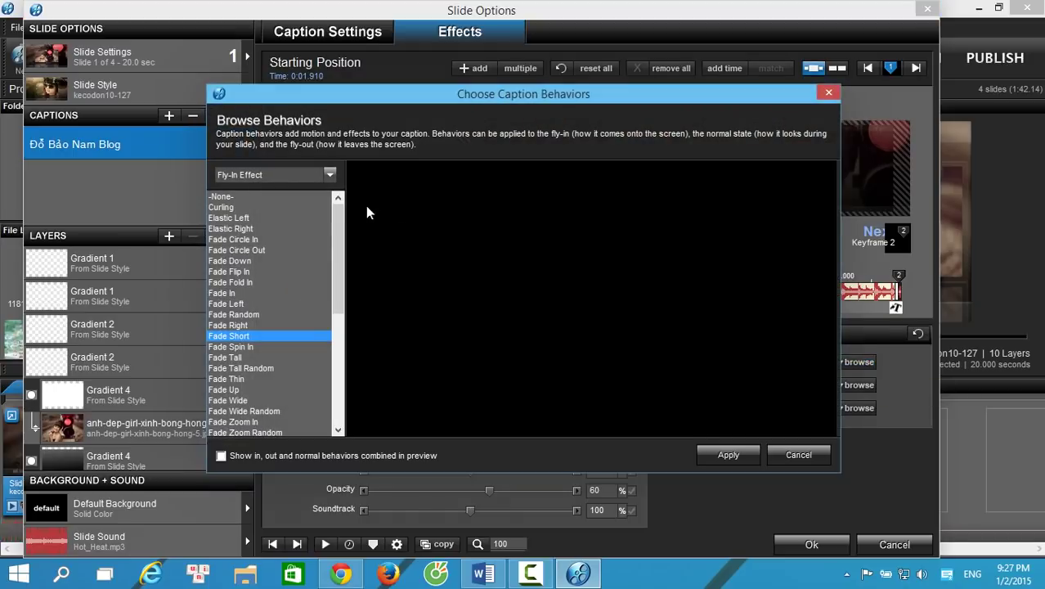
pyautogui.click(235, 208)
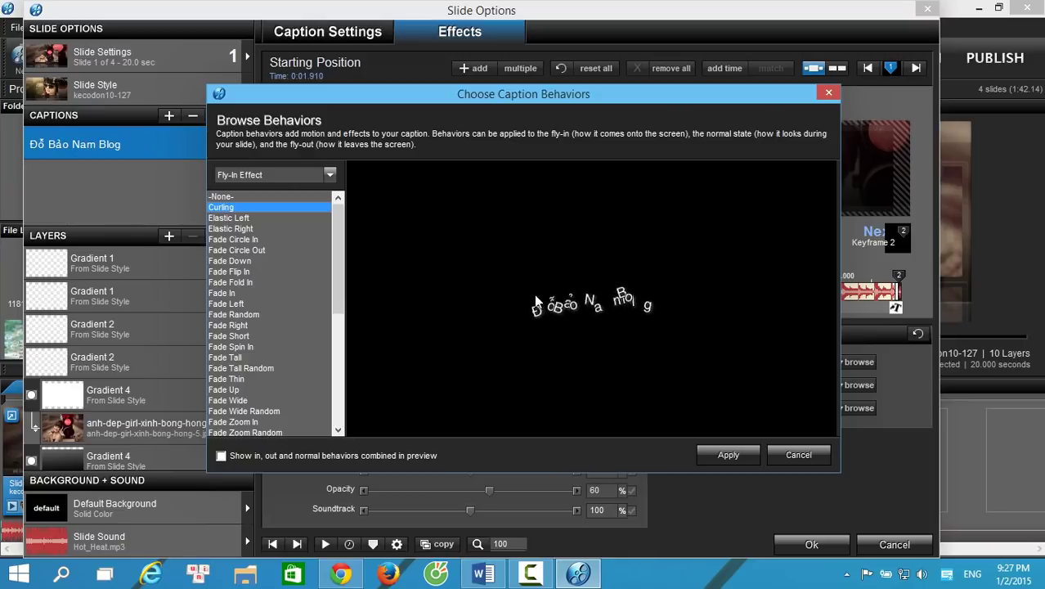
pyautogui.click(732, 458)
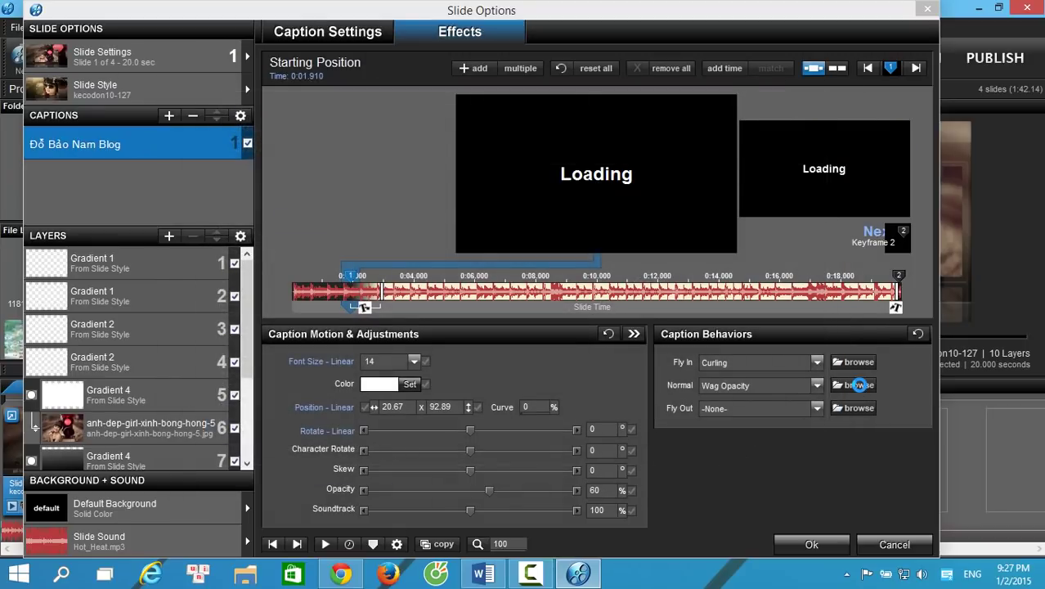
# Preview Normal caption behaviors such as Full Pan Left, Rotate, Shrink Slowly and Slide Right
pyautogui.click(857, 385)
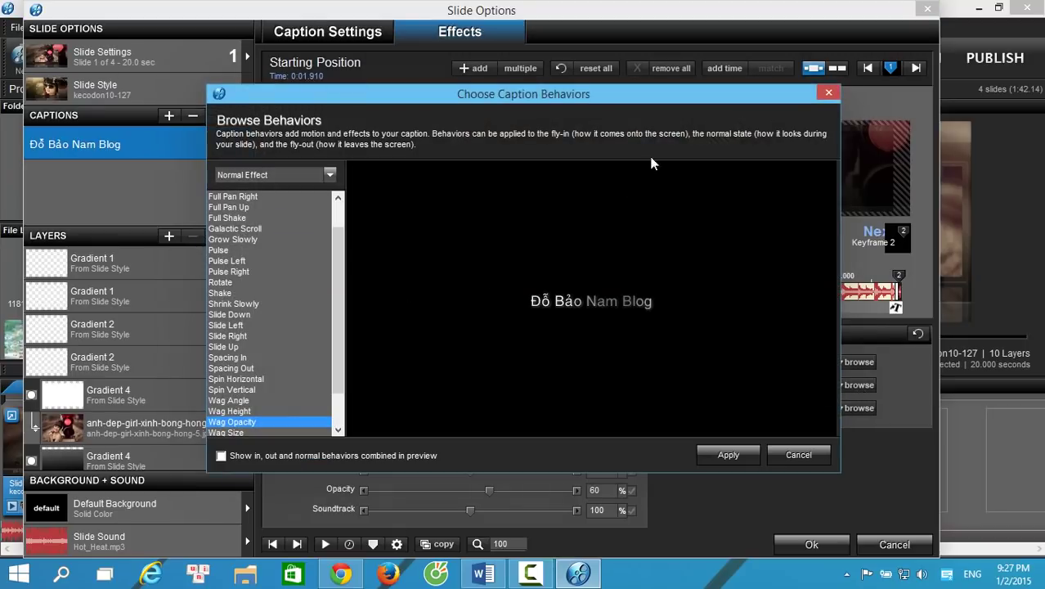
pyautogui.scroll(1, 338, 257)
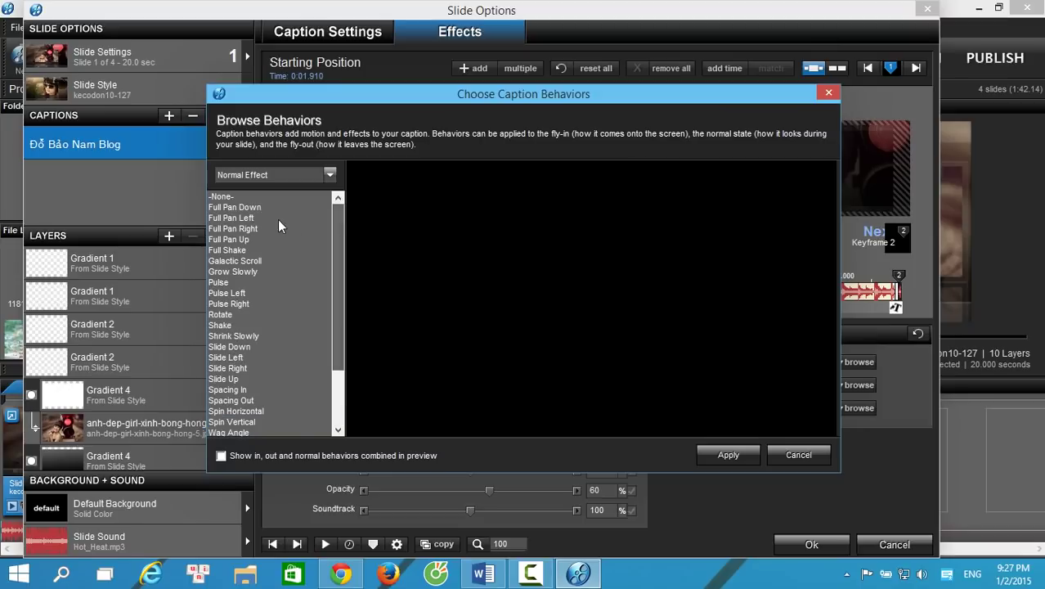
pyautogui.click(261, 216)
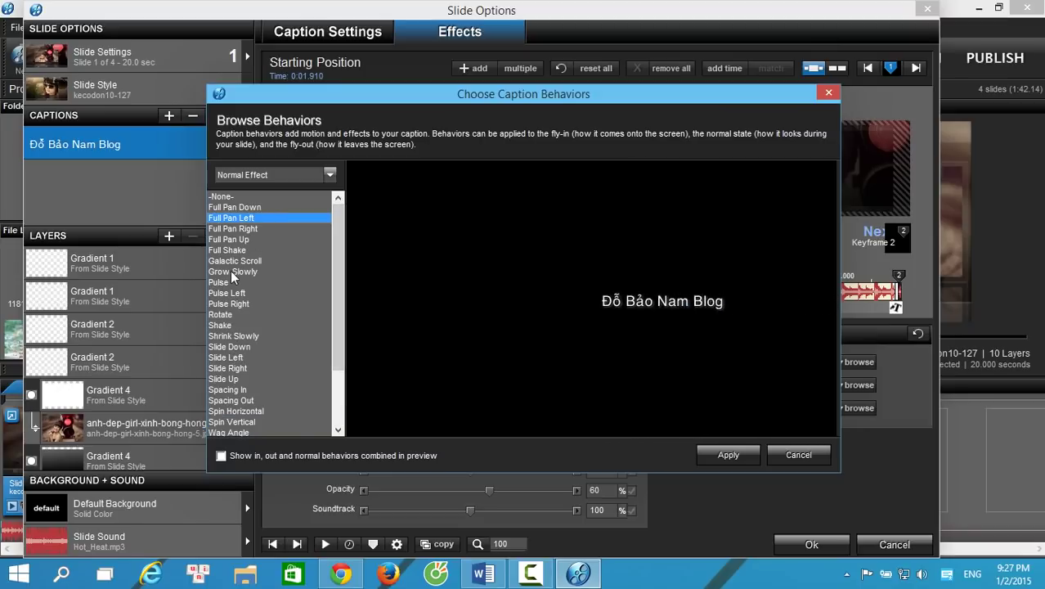
pyautogui.click(222, 314)
pyautogui.click(228, 335)
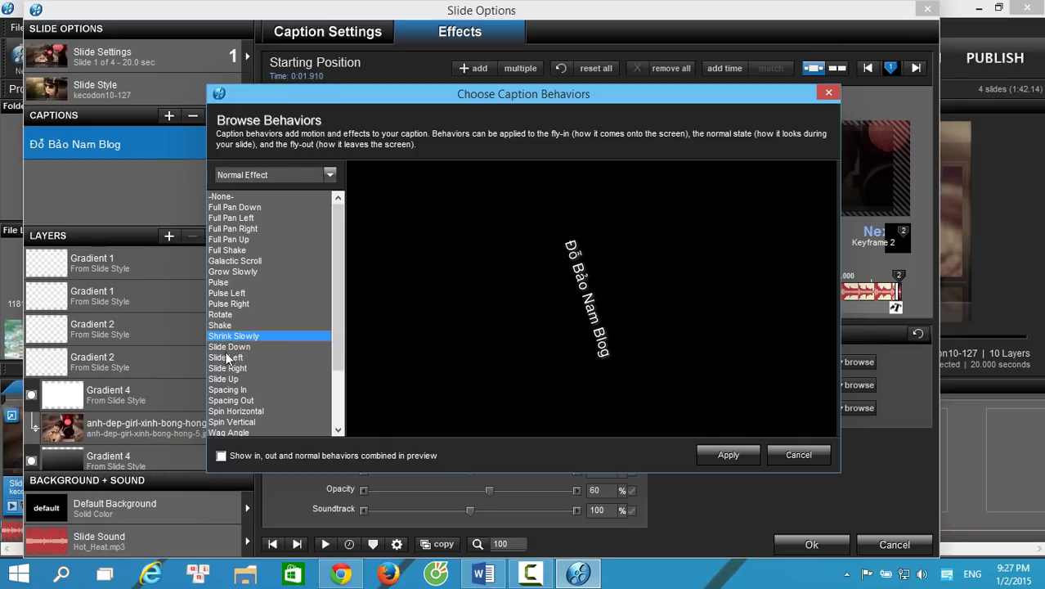
pyautogui.click(229, 365)
pyautogui.scroll(-1, 242, 374)
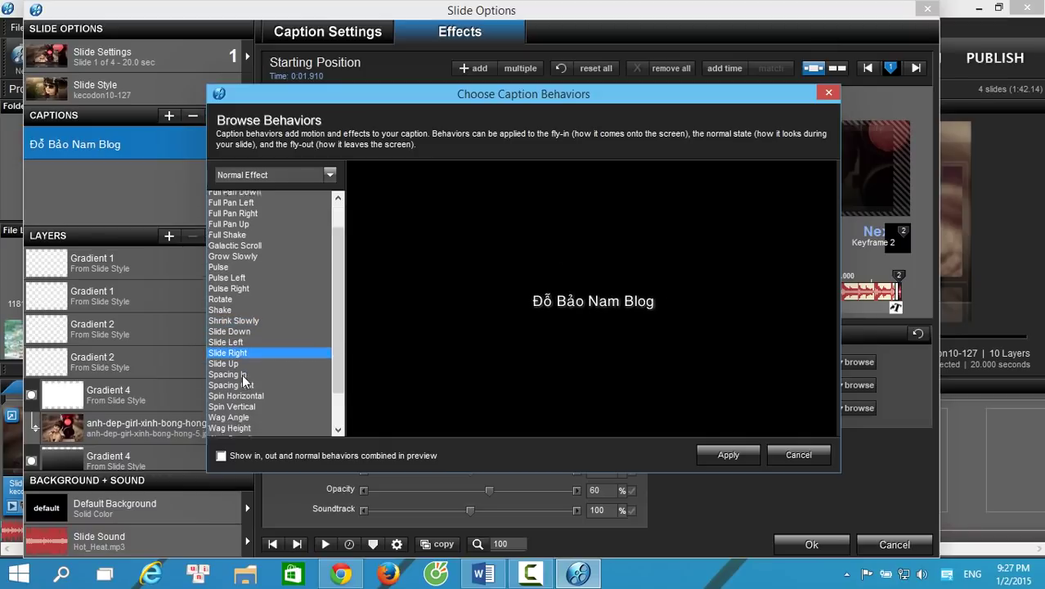
pyautogui.scroll(-6, 242, 374)
# Compare the Wag Width, Wag Size, Shrink Slowly and Slide Down behaviors, and apply Wag Opacity as the caption's Normal behavior
pyautogui.click(237, 411)
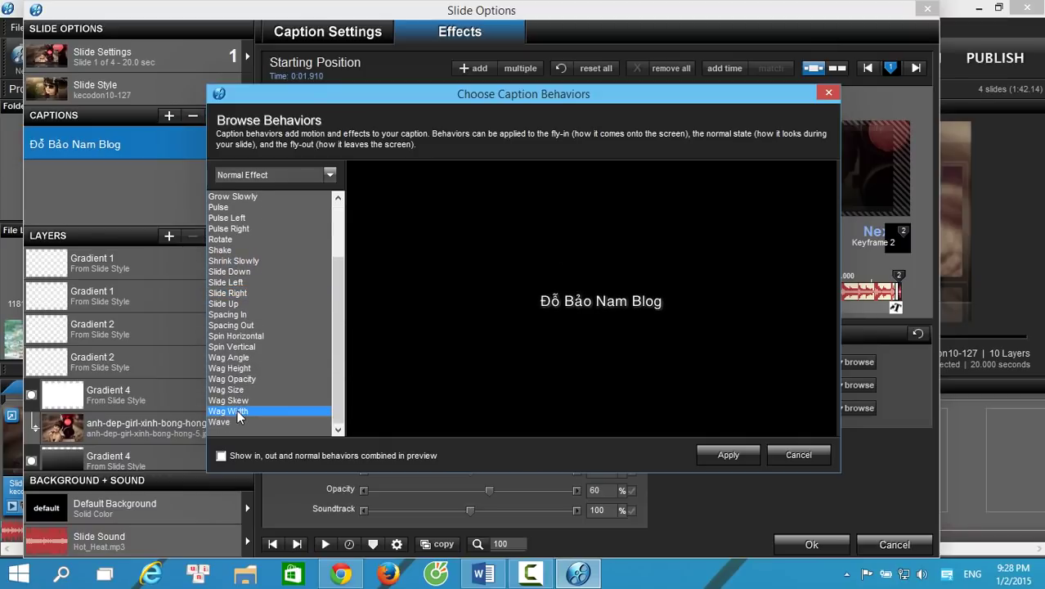
pyautogui.click(240, 390)
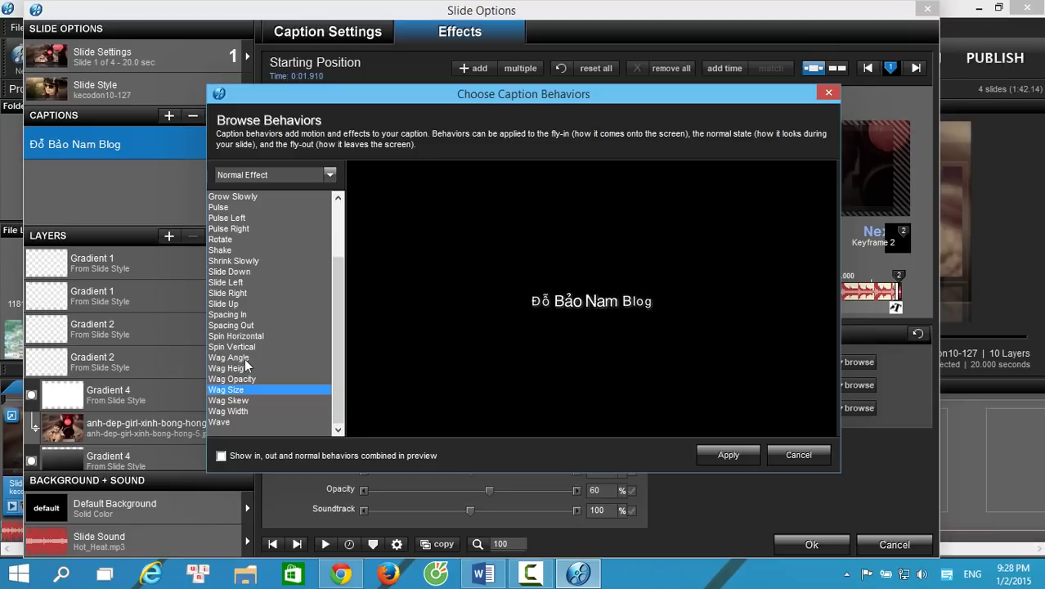
pyautogui.click(235, 262)
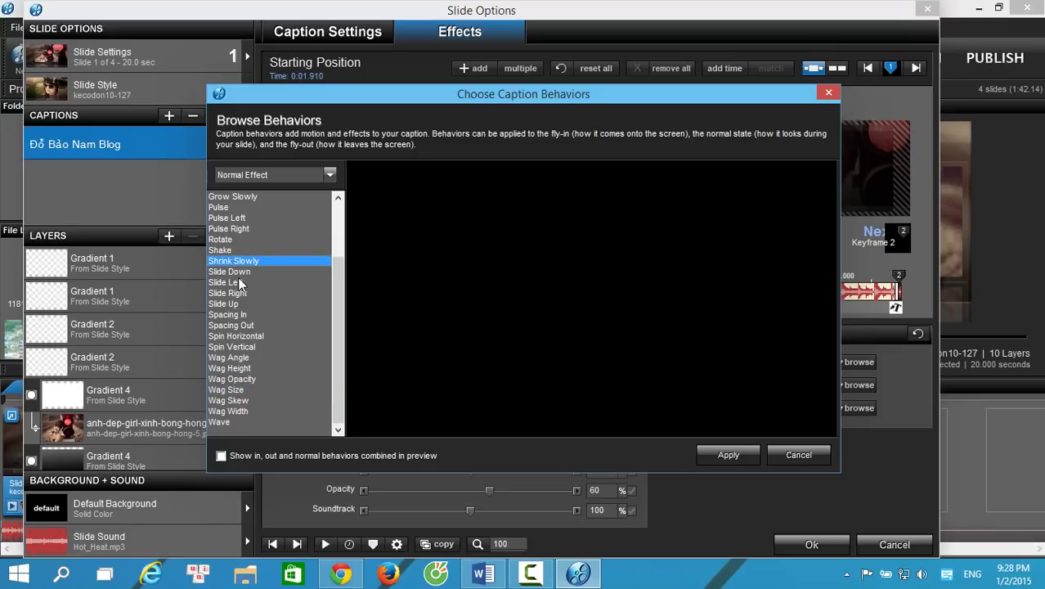
pyautogui.click(242, 272)
pyautogui.click(246, 386)
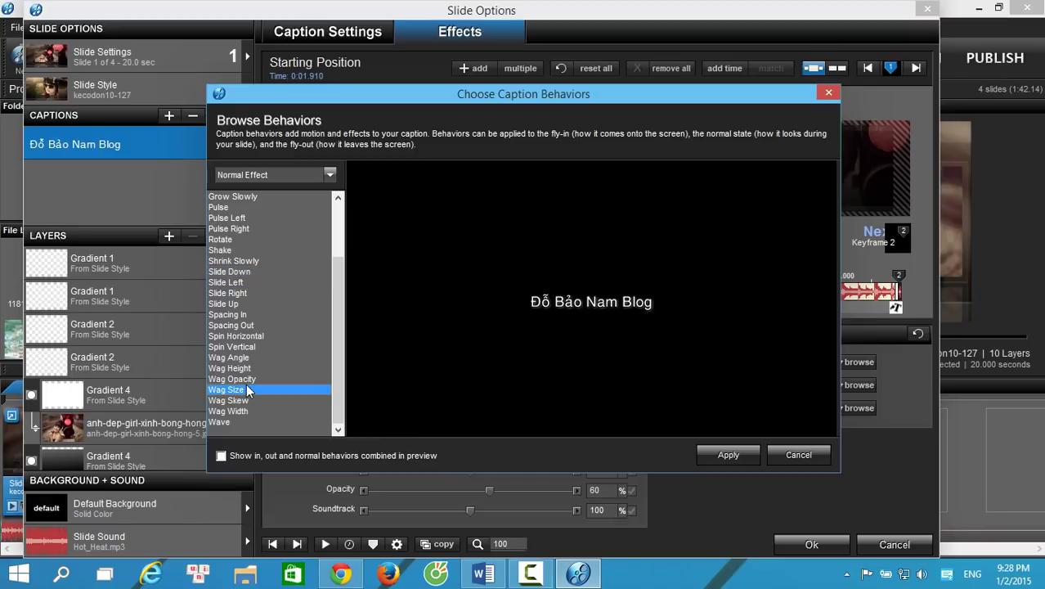
pyautogui.click(245, 379)
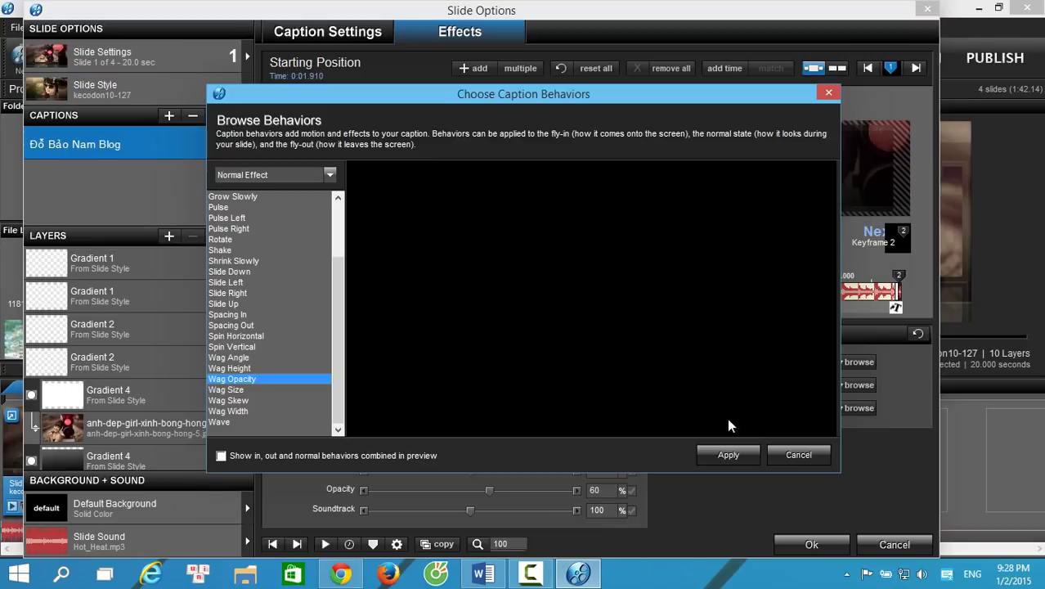
pyautogui.click(729, 458)
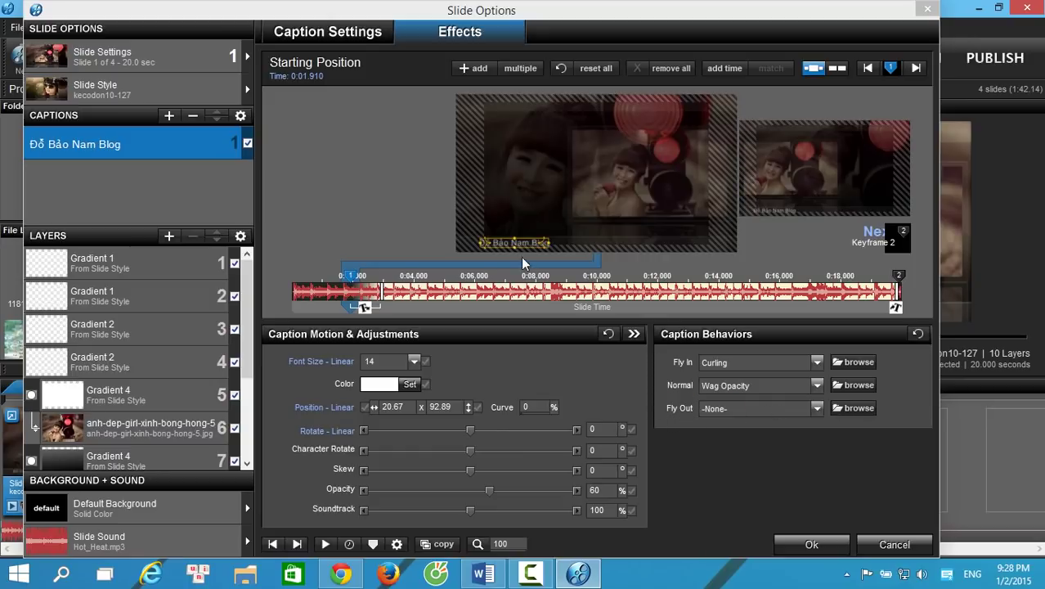
# Try Curling, Fade Circle Out, Fade Short and Fade Out for the caption's Fly Out behavior, and apply Fade Fold Out
pyautogui.click(855, 406)
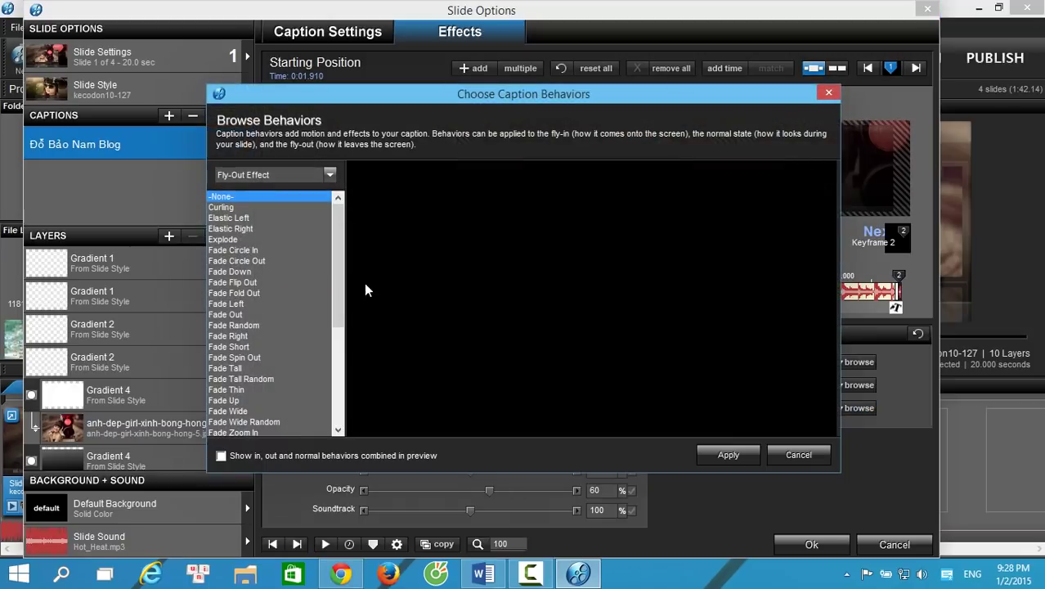
pyautogui.click(223, 209)
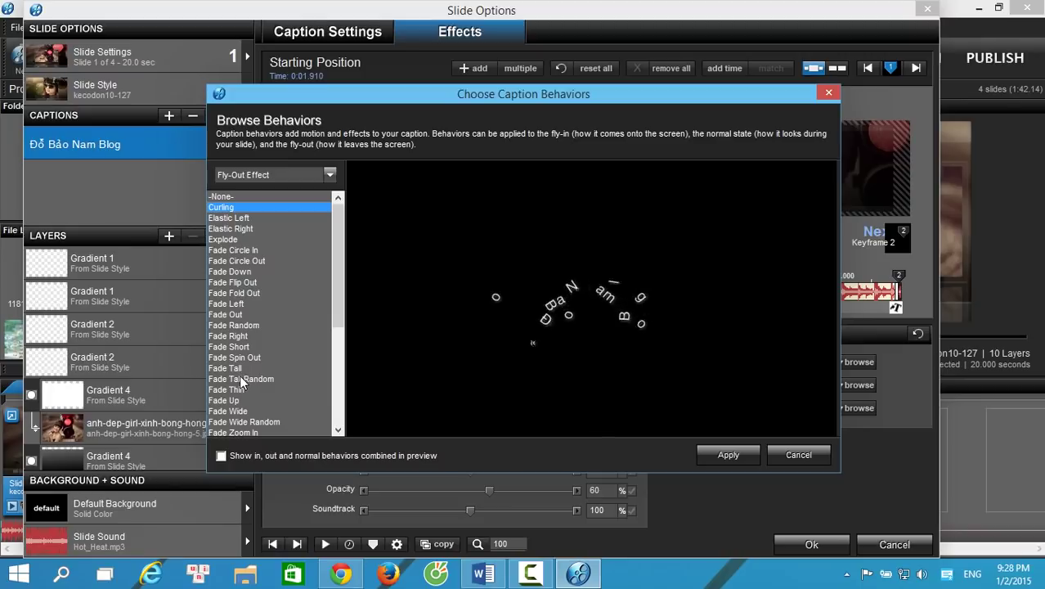
pyautogui.click(238, 260)
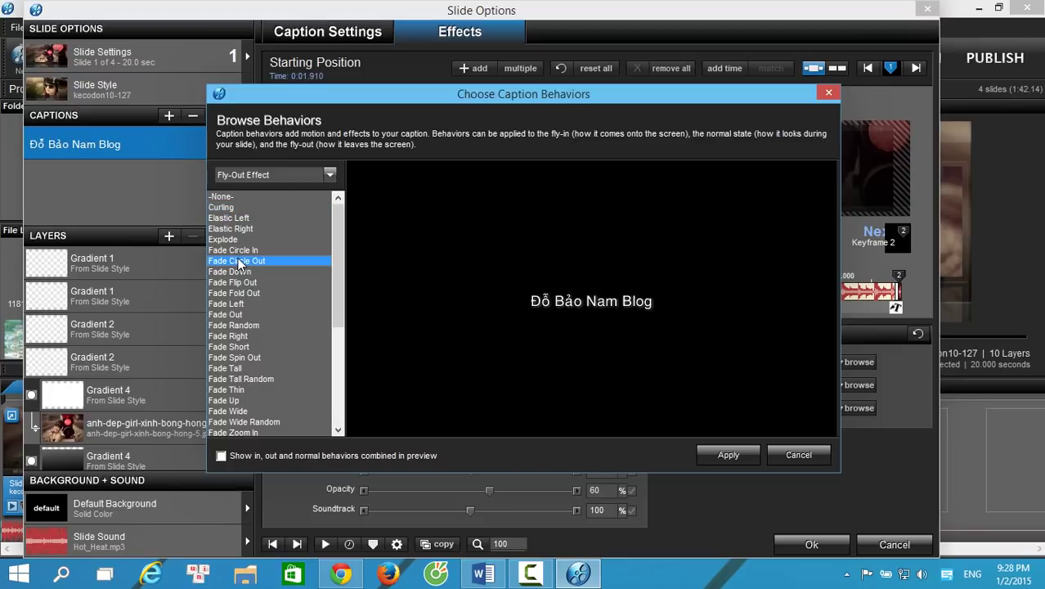
pyautogui.click(242, 347)
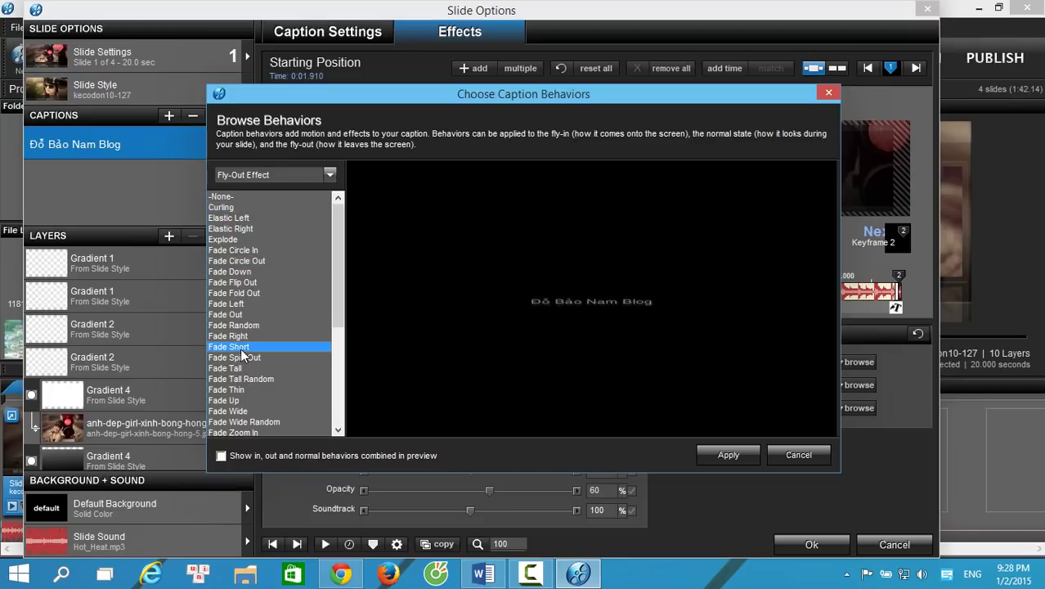
pyautogui.click(237, 314)
pyautogui.click(245, 292)
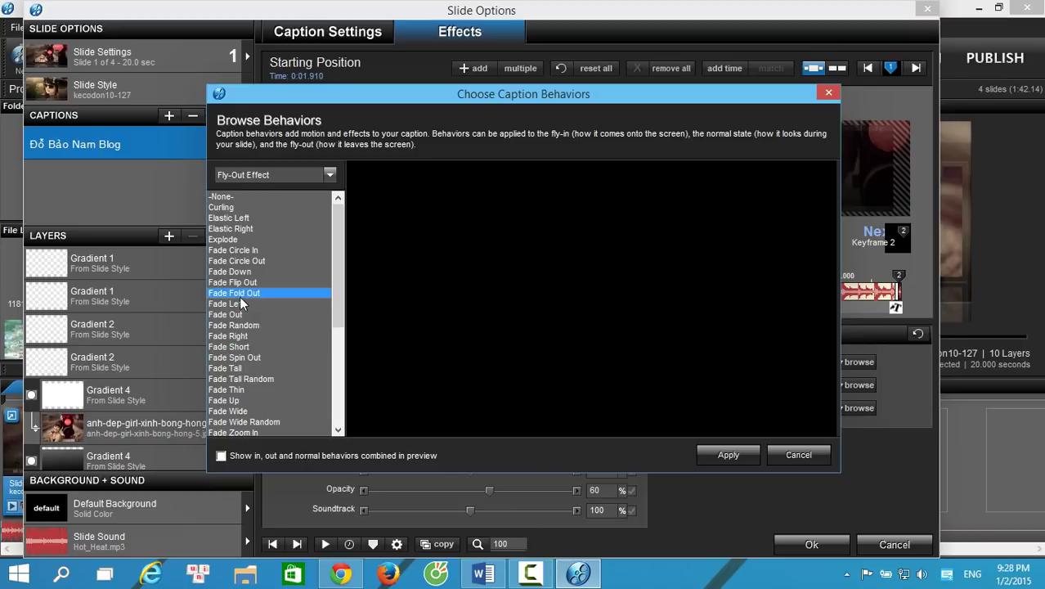
pyautogui.click(730, 456)
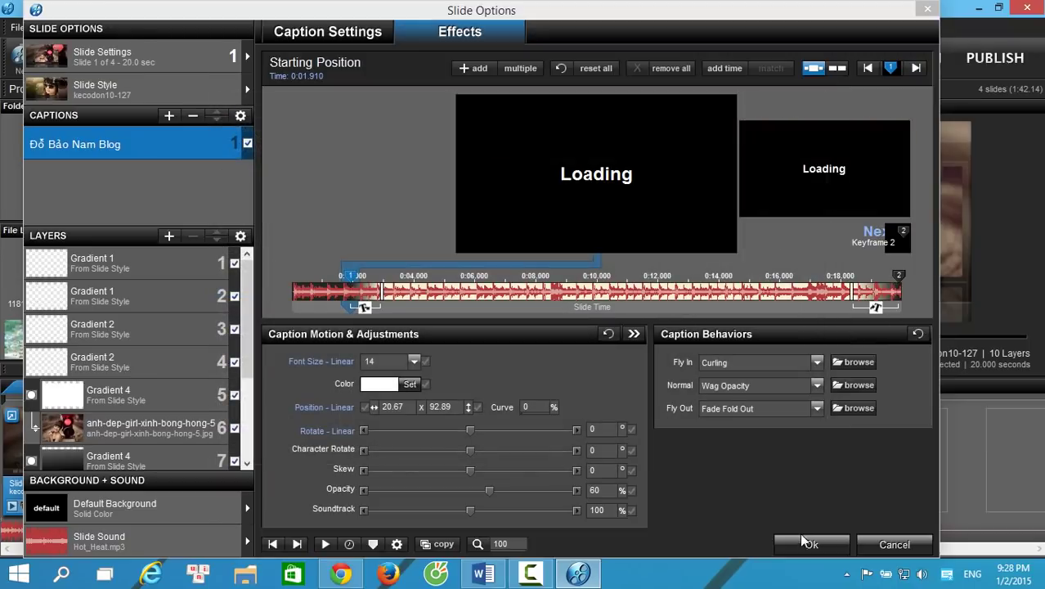
# Apply slide 1's options and preview the slideshow in full screen
pyautogui.click(806, 543)
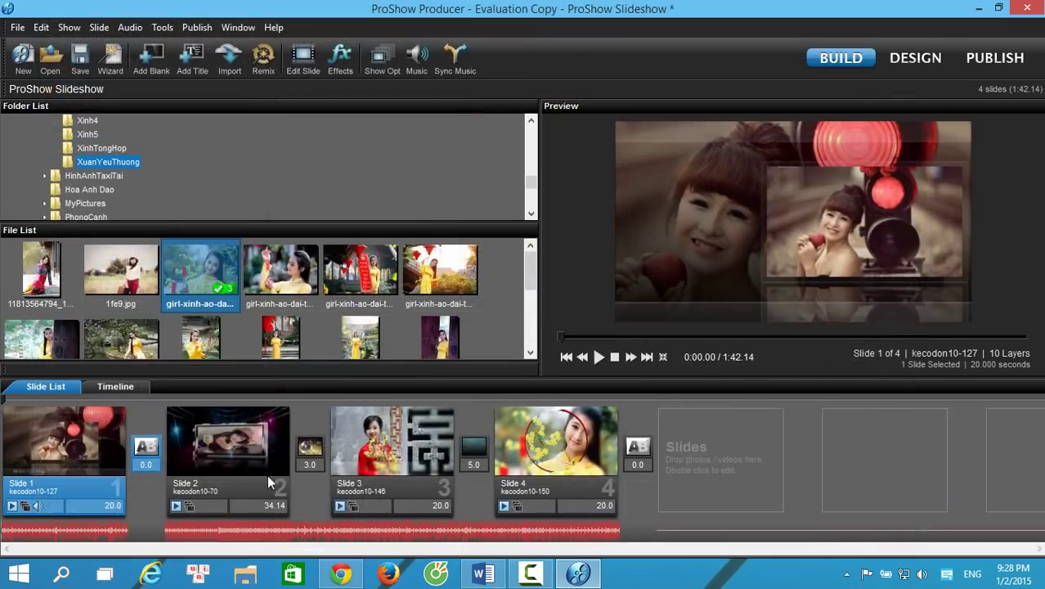
pyautogui.click(601, 359)
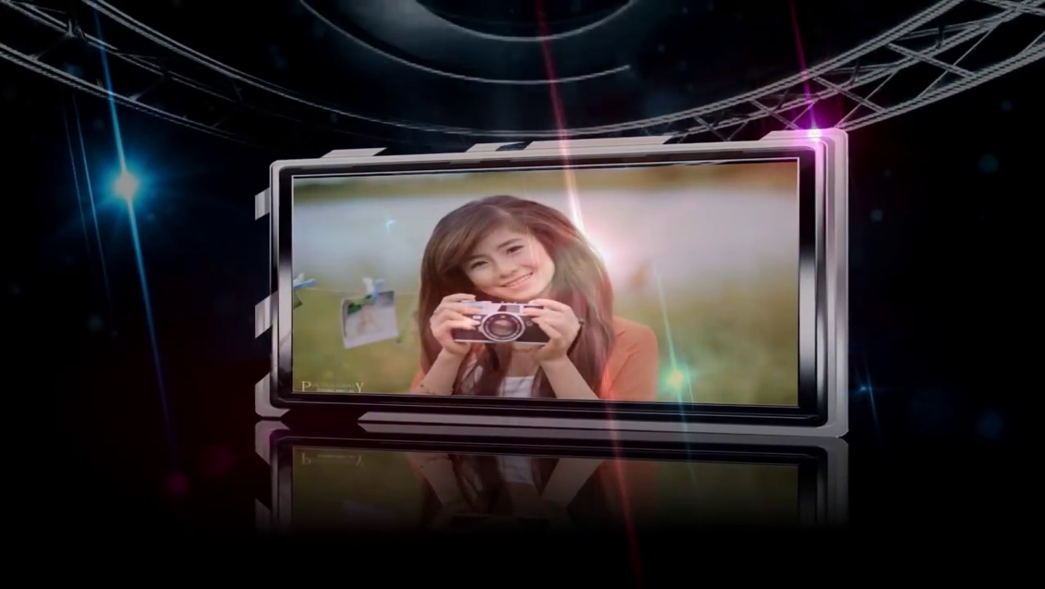
pyautogui.press('Escape')
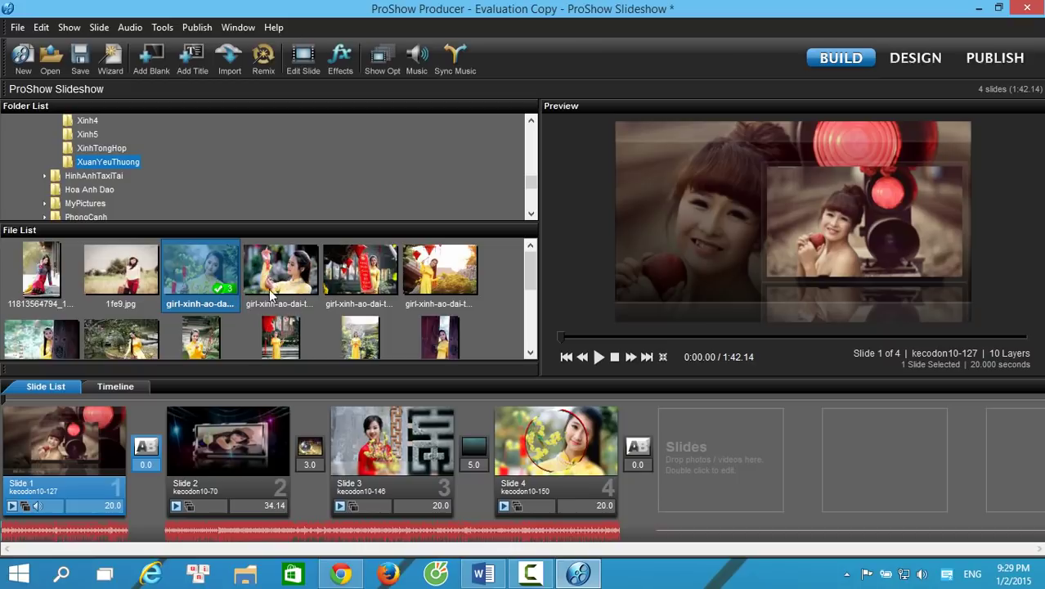
# Widen the folder and file lists slightly, and review slides 2, 3 and 4 in the preview
pyautogui.moveTo(540, 288); pyautogui.dragTo(546, 303)
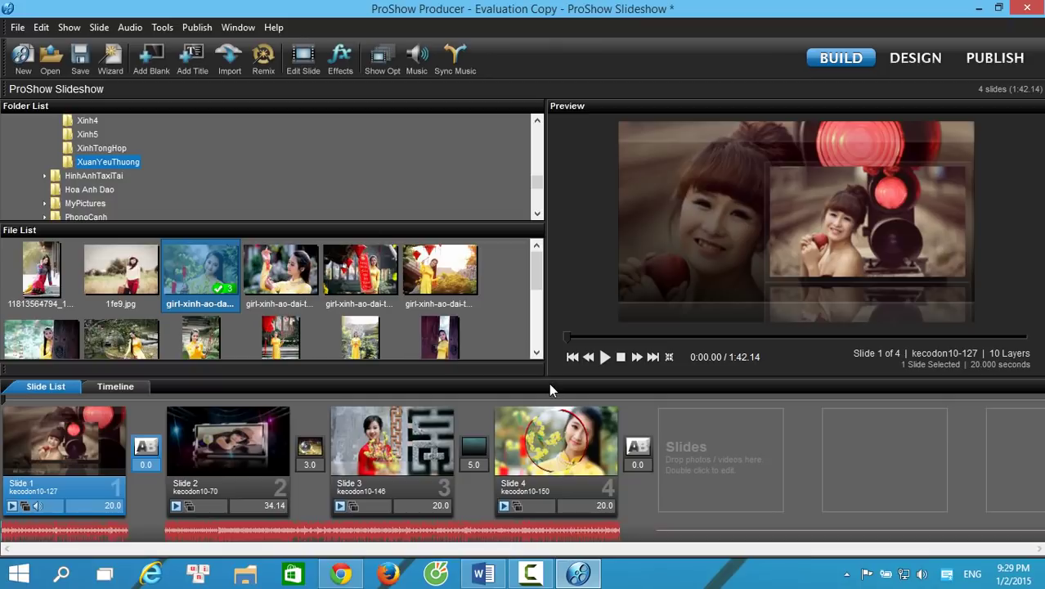
pyautogui.click(223, 438)
pyautogui.click(372, 448)
pyautogui.click(551, 418)
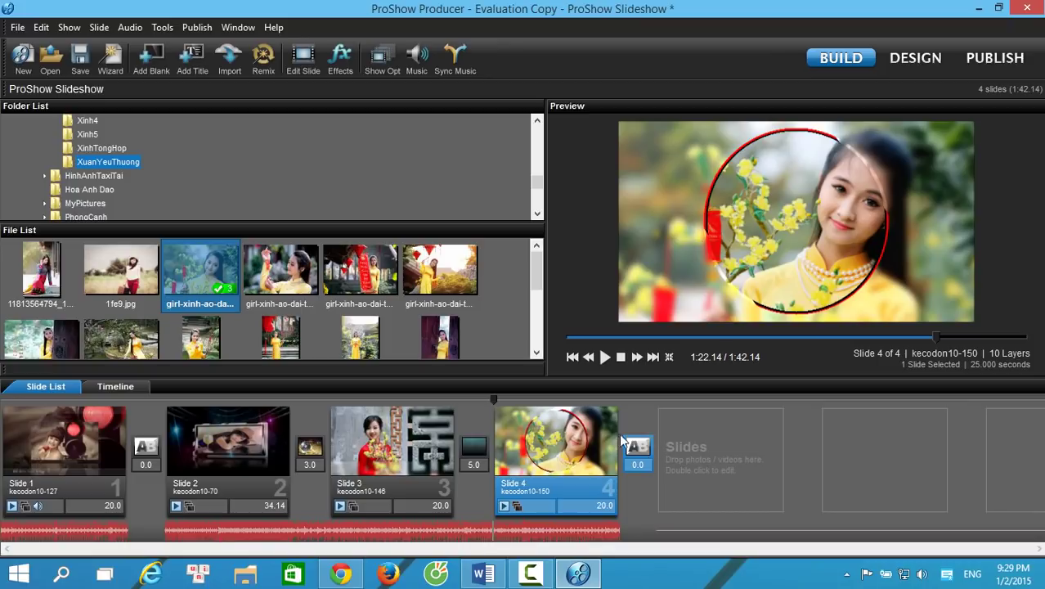
pyautogui.moveTo(543, 441)
pyautogui.moveTo(357, 434)
pyautogui.click(244, 429)
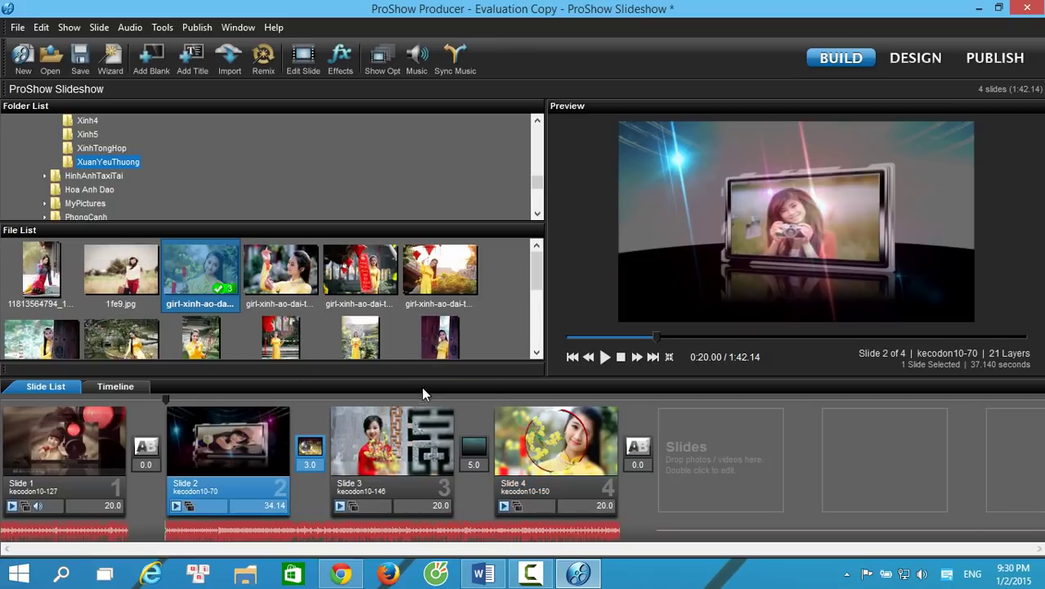
# Check slide 3's captions and slide sound in its options, and close them without changes
pyautogui.click(382, 431)
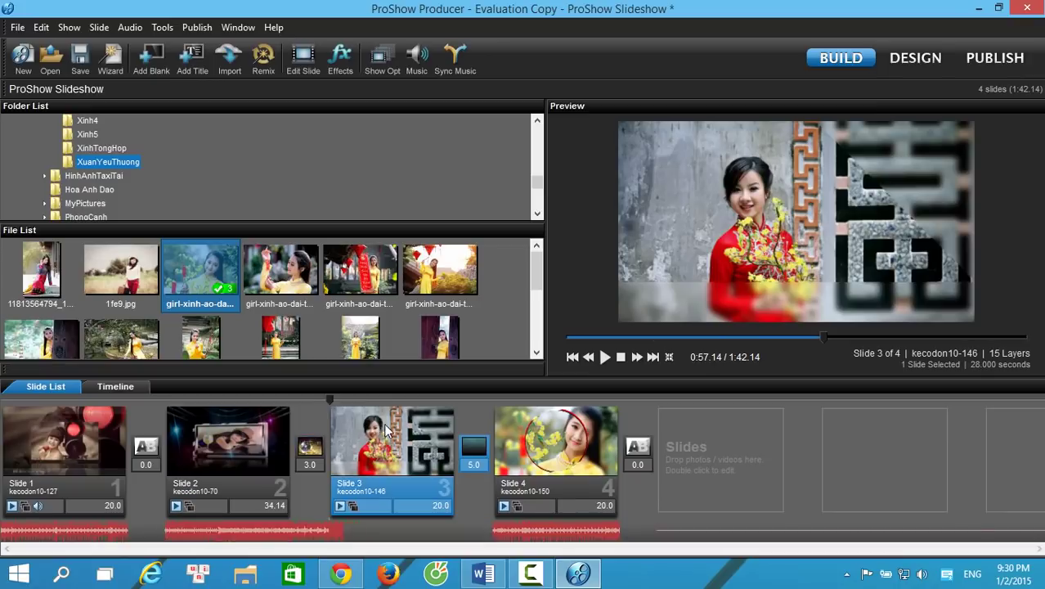
pyautogui.doubleClick(391, 431)
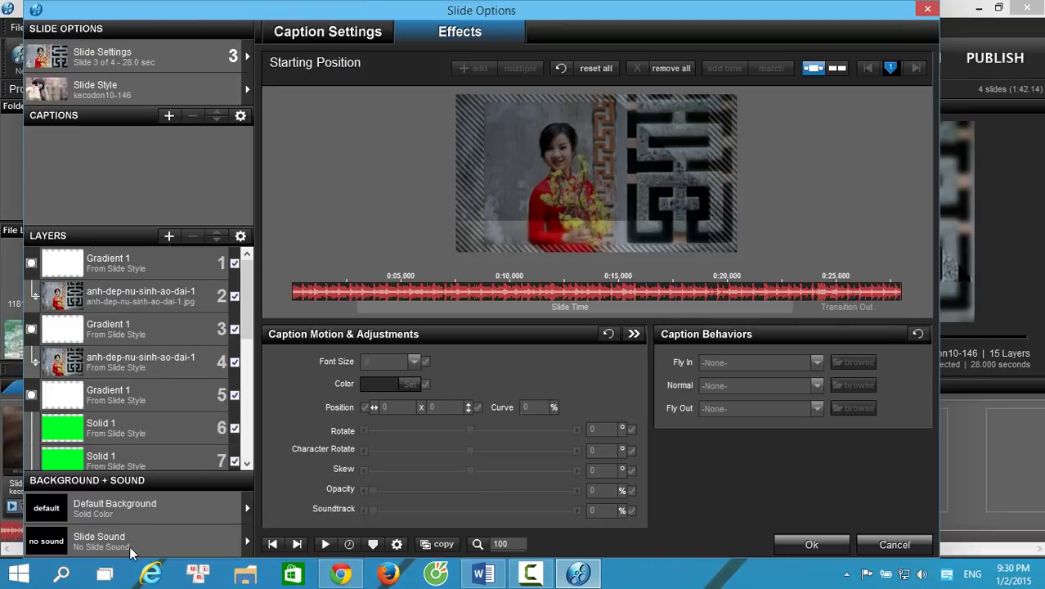
pyautogui.click(927, 8)
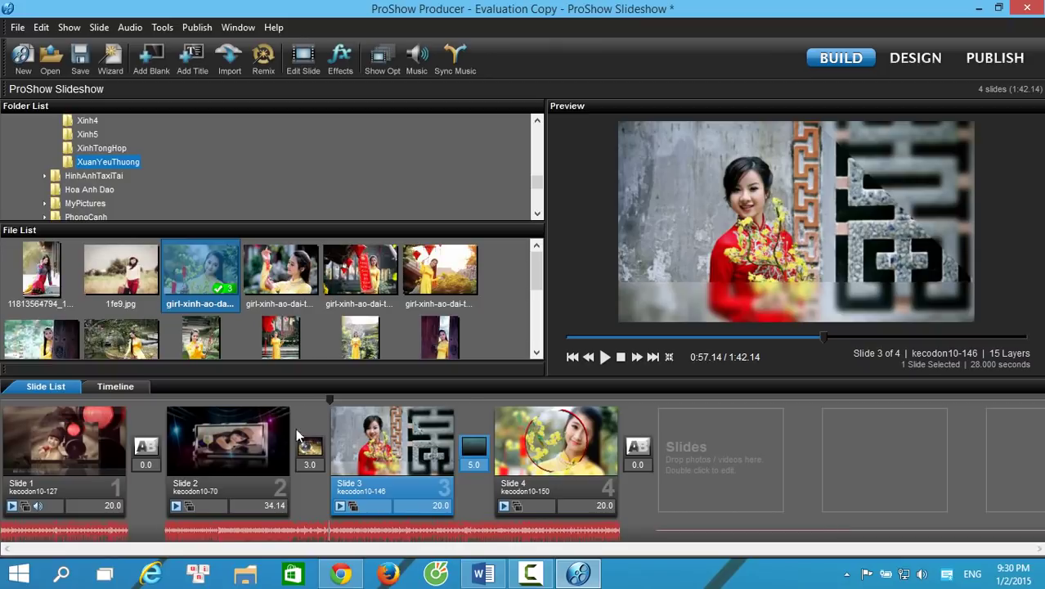
pyautogui.moveTo(637, 442)
# Examine the format type and quality choices for publishing a custom video file, and close the settings without creating a video
pyautogui.click(200, 27)
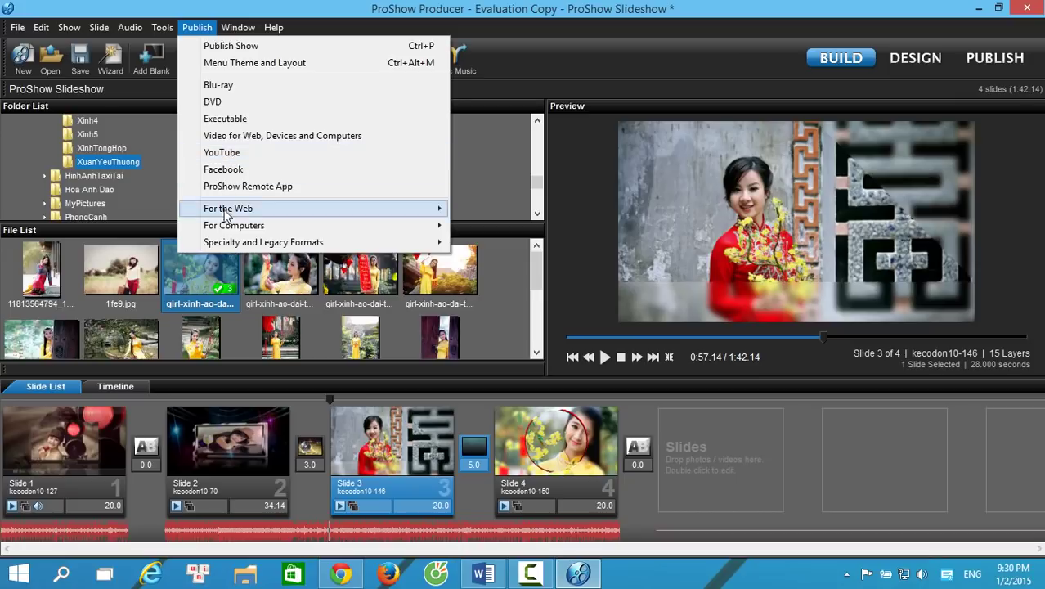
pyautogui.moveTo(229, 231)
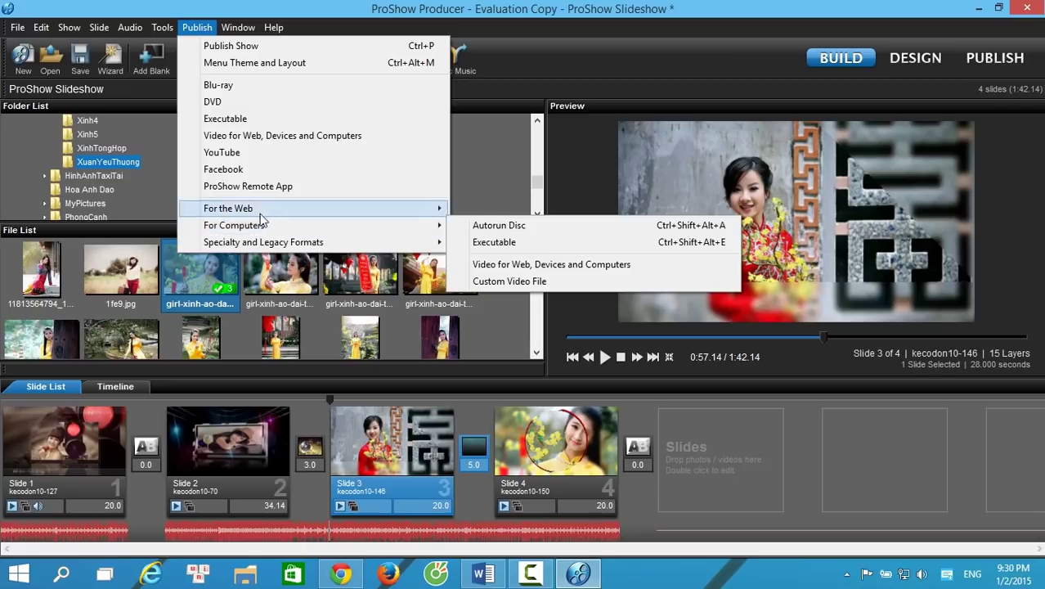
pyautogui.click(507, 282)
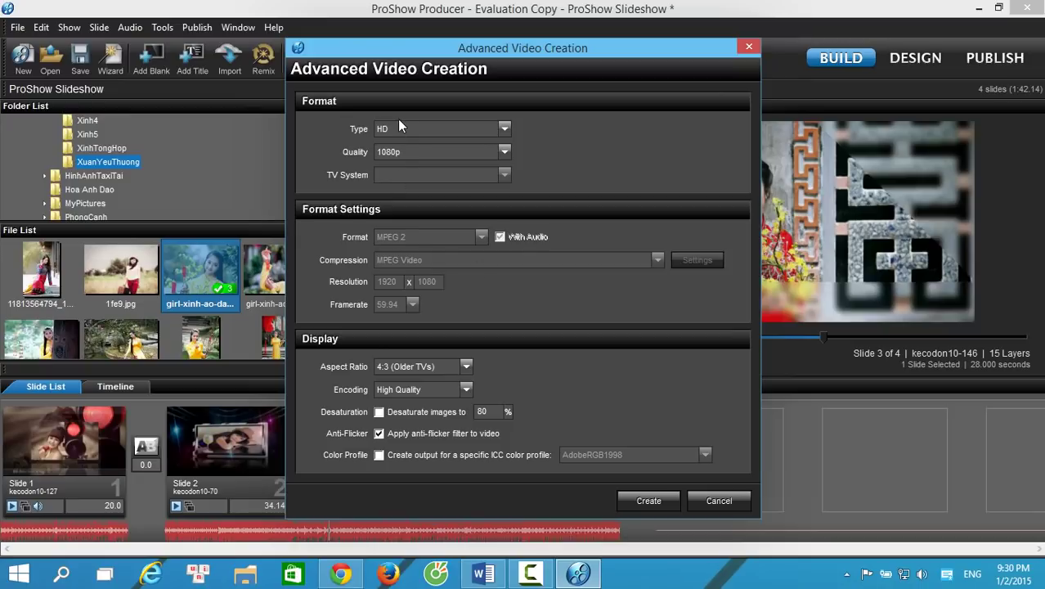
pyautogui.click(429, 132)
pyautogui.click(443, 137)
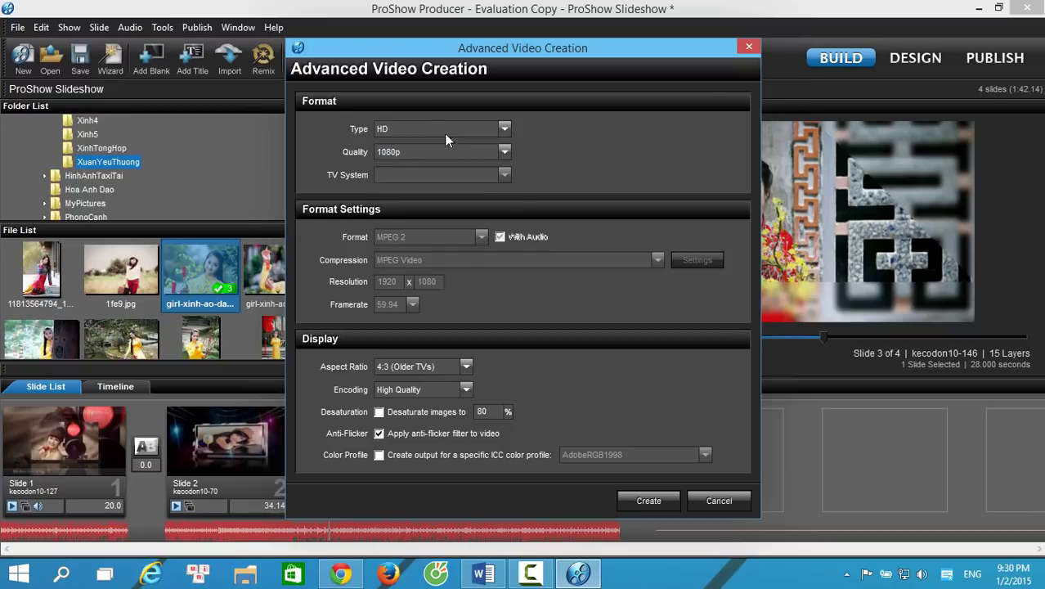
pyautogui.click(442, 155)
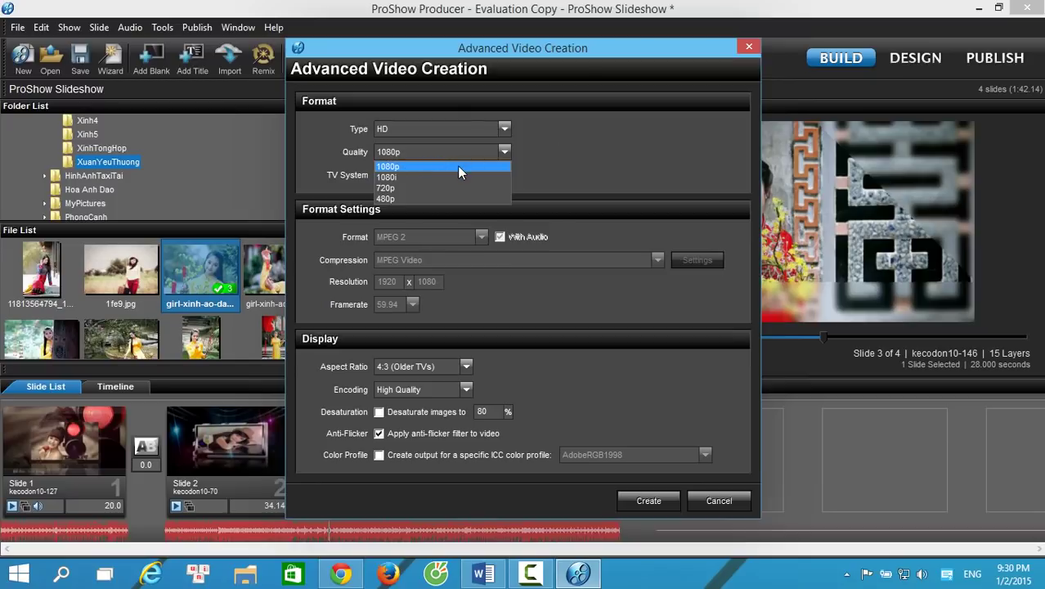
pyautogui.click(564, 157)
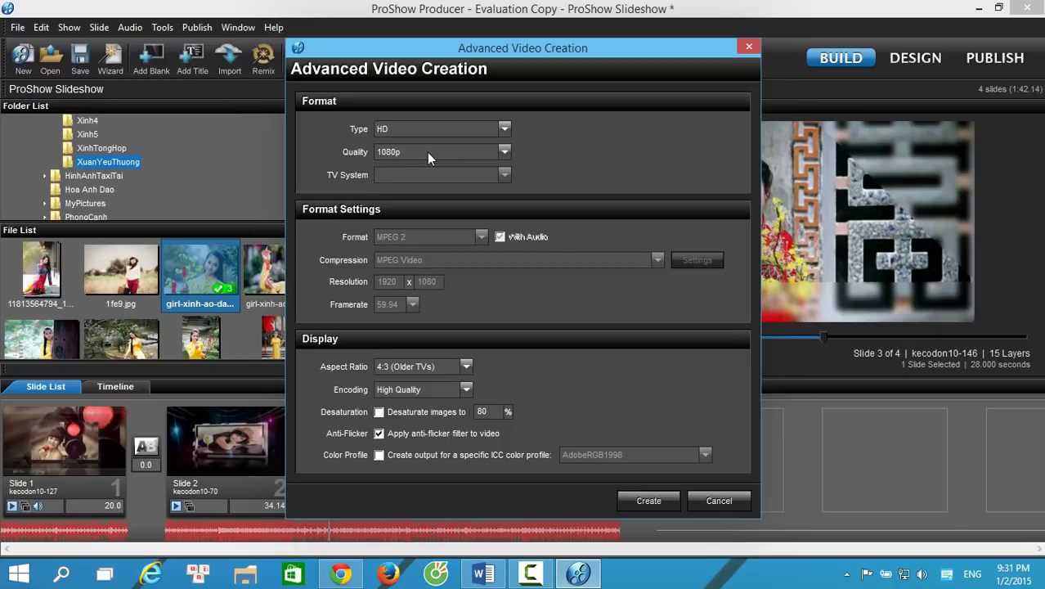
pyautogui.click(748, 47)
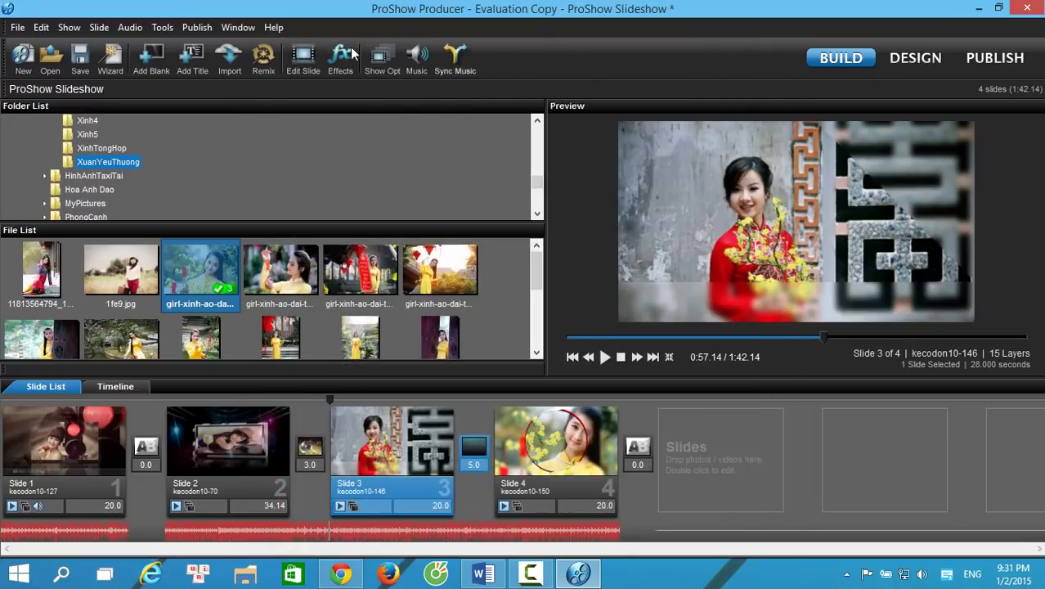
# Set up YouTube publishing with YouTube High Definition 720p (Best) quality, choosing to save the video to the computer
pyautogui.click(203, 29)
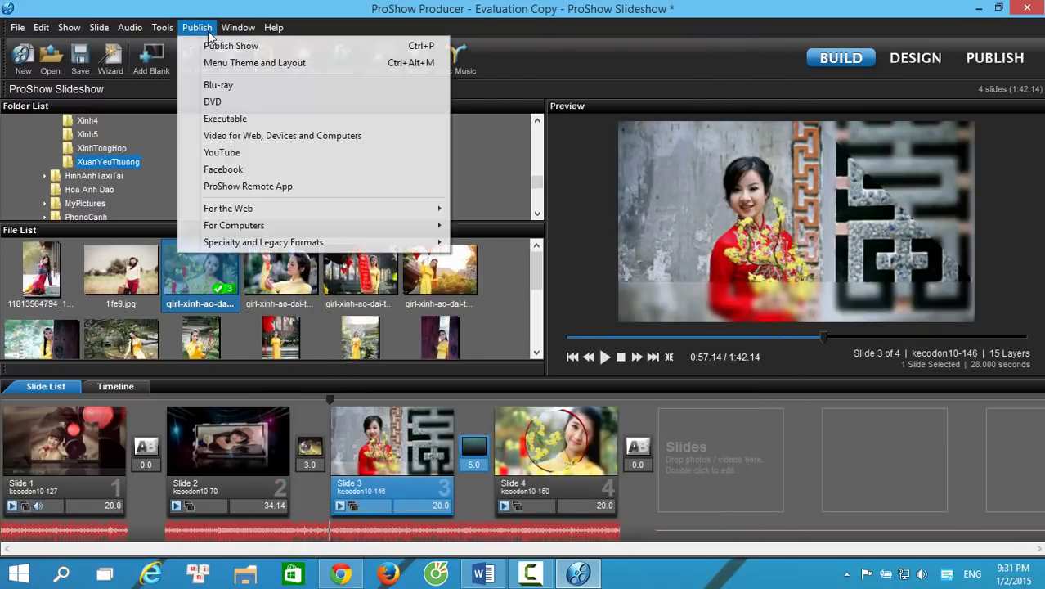
pyautogui.click(222, 154)
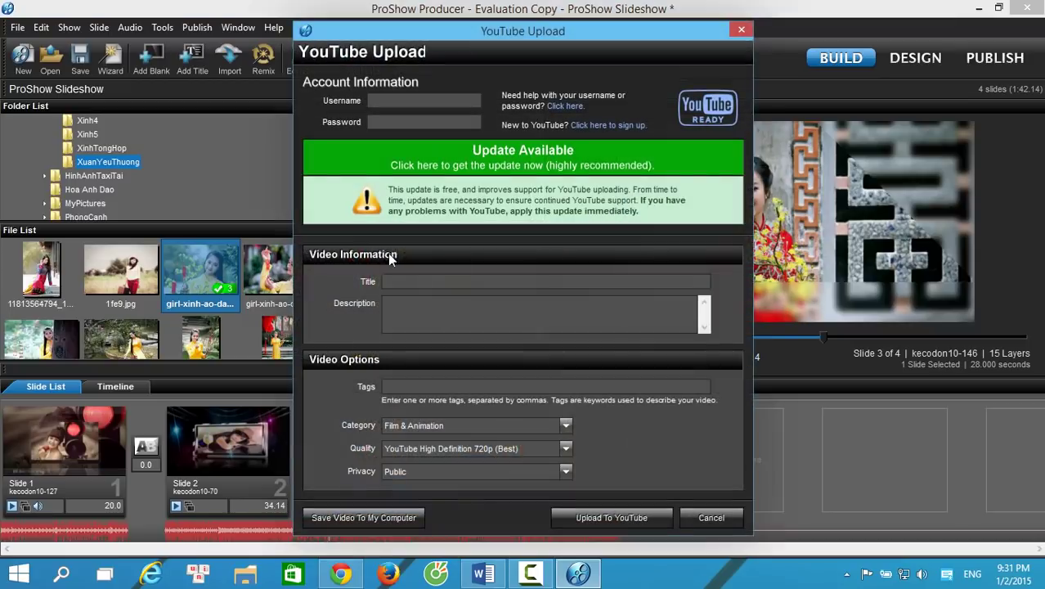
pyautogui.click(507, 450)
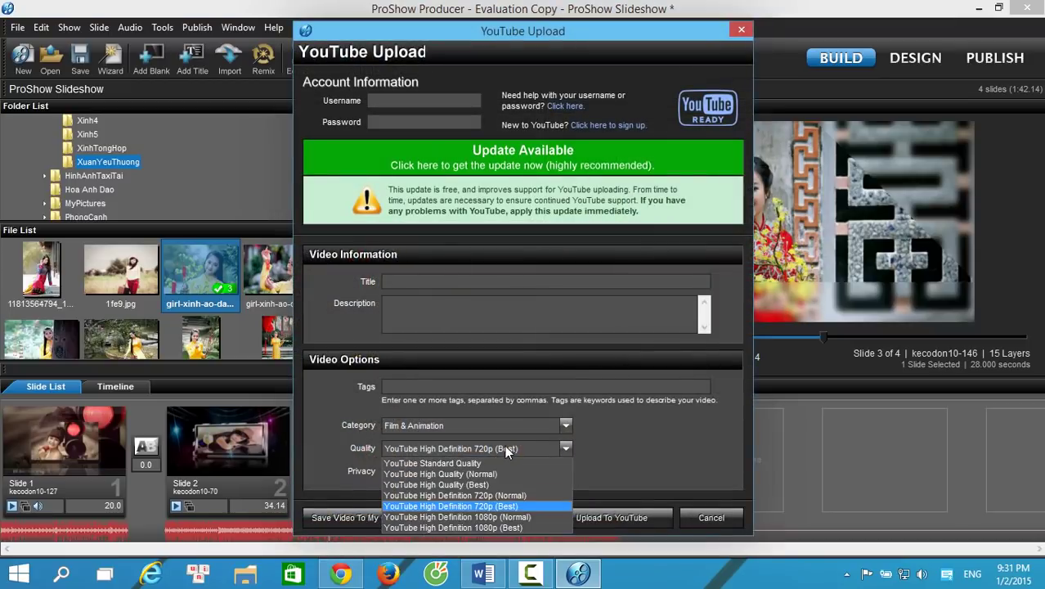
pyautogui.click(508, 510)
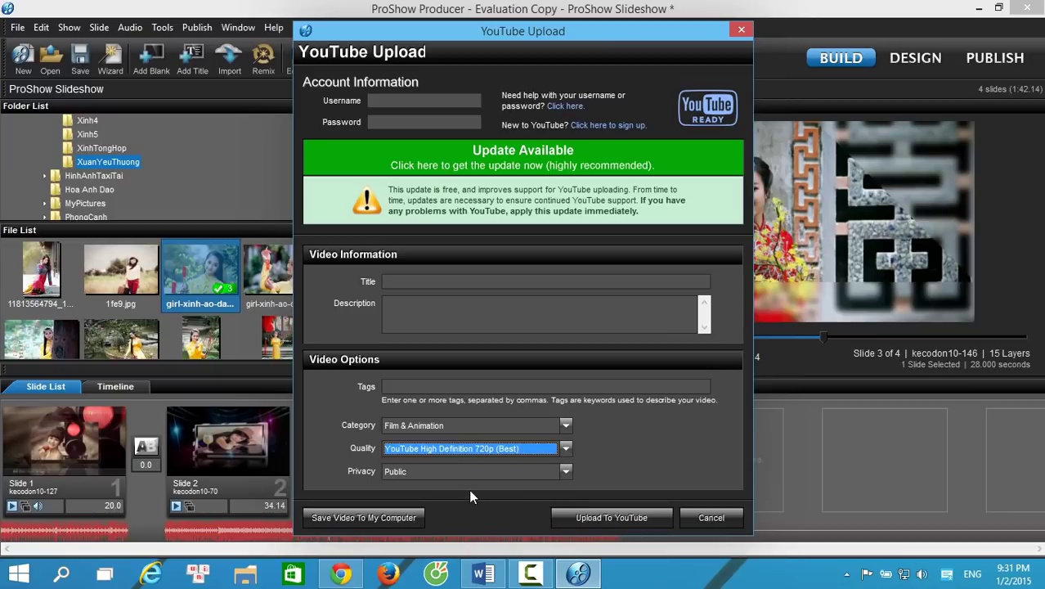
pyautogui.click(396, 524)
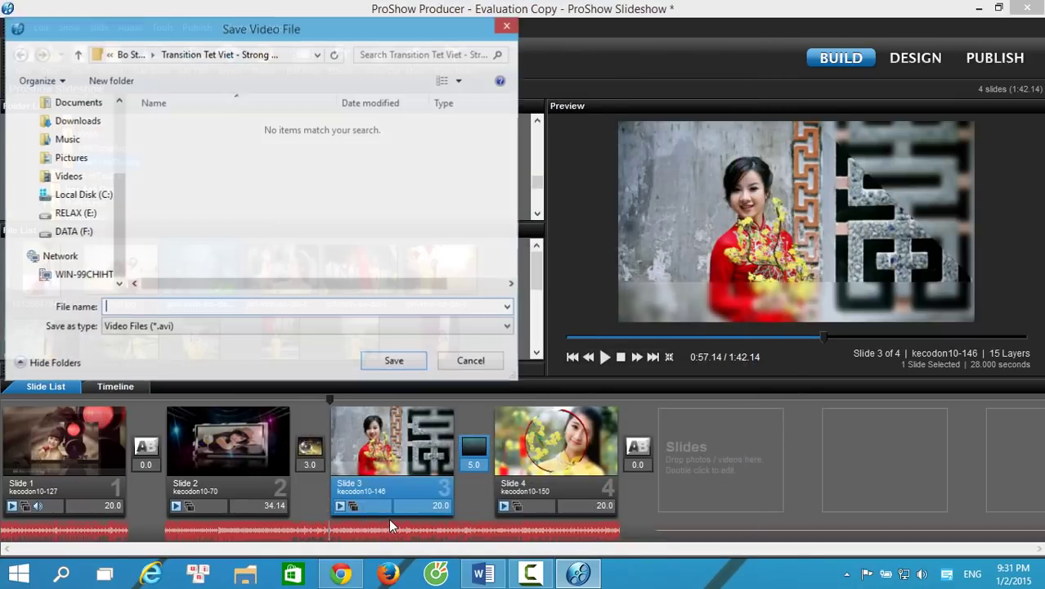
# Save the video file to the Desktop as Videodemo and start rendering it
pyautogui.scroll(3, 123, 198)
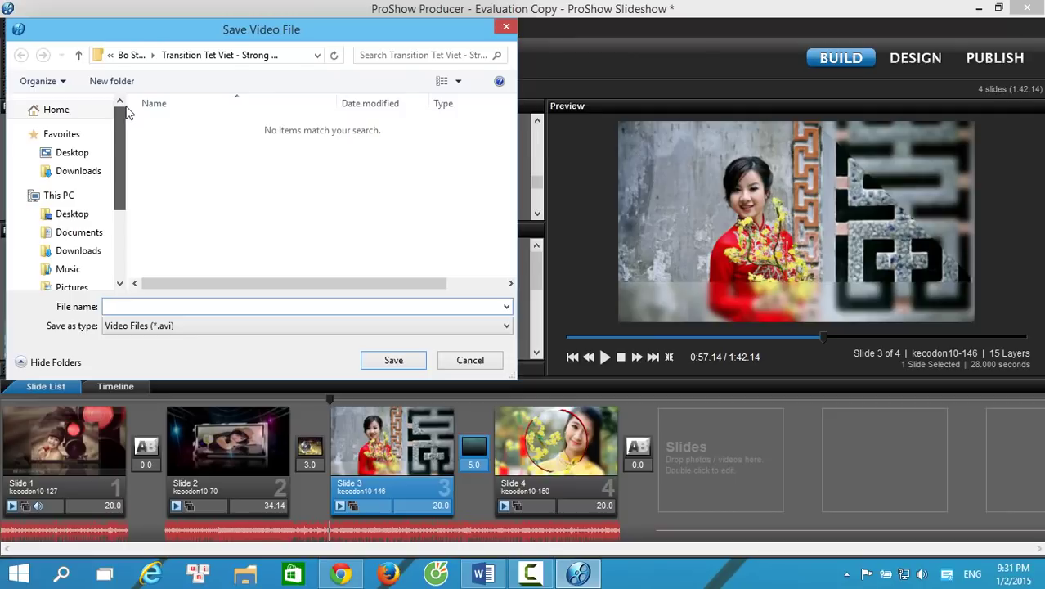
pyautogui.click(78, 157)
pyautogui.click(150, 306)
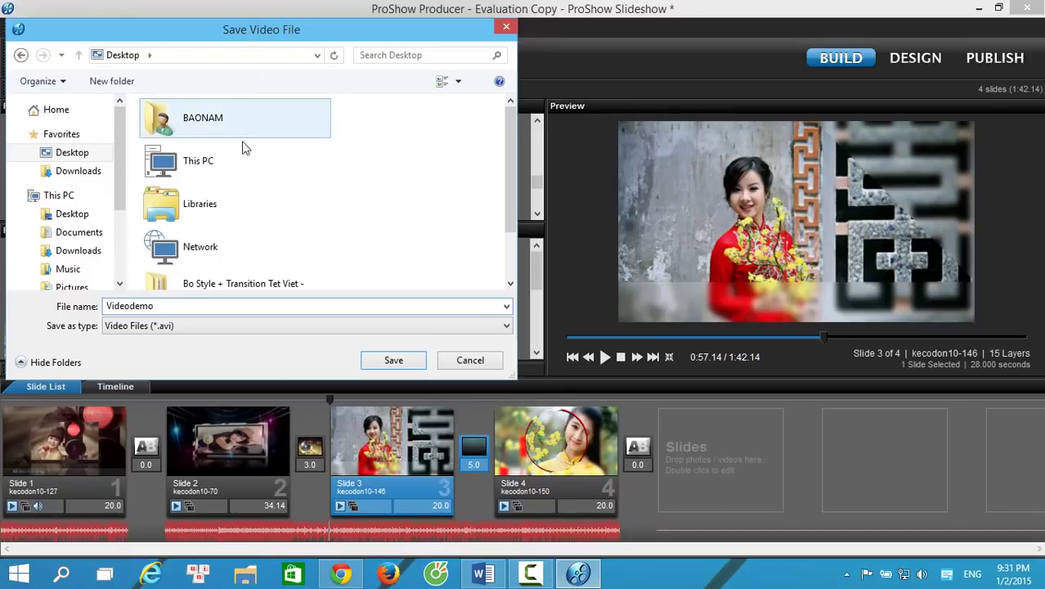
pyautogui.click(384, 360)
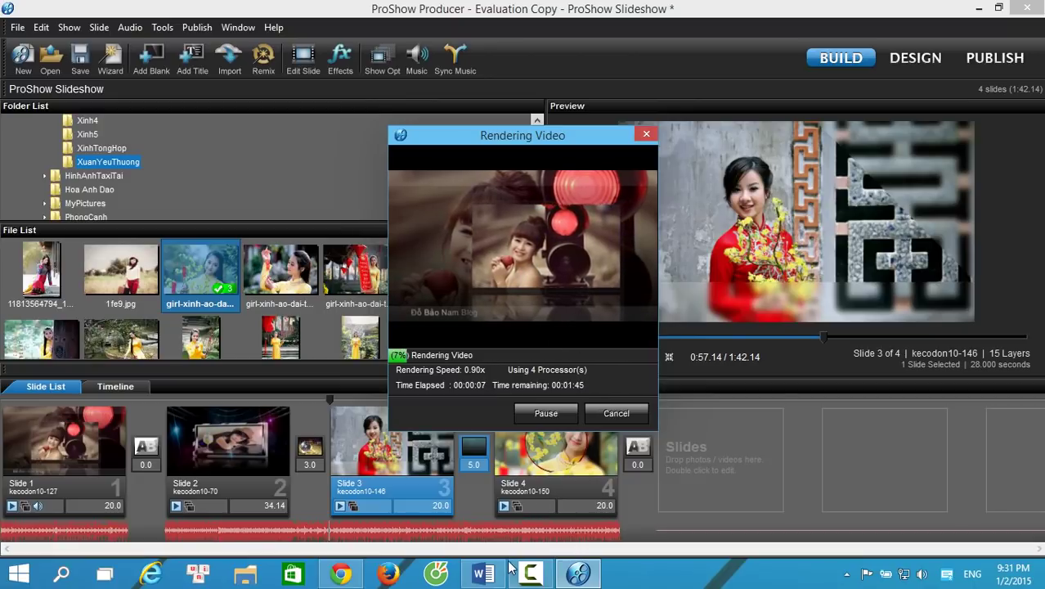
pyautogui.moveTo(509, 566)
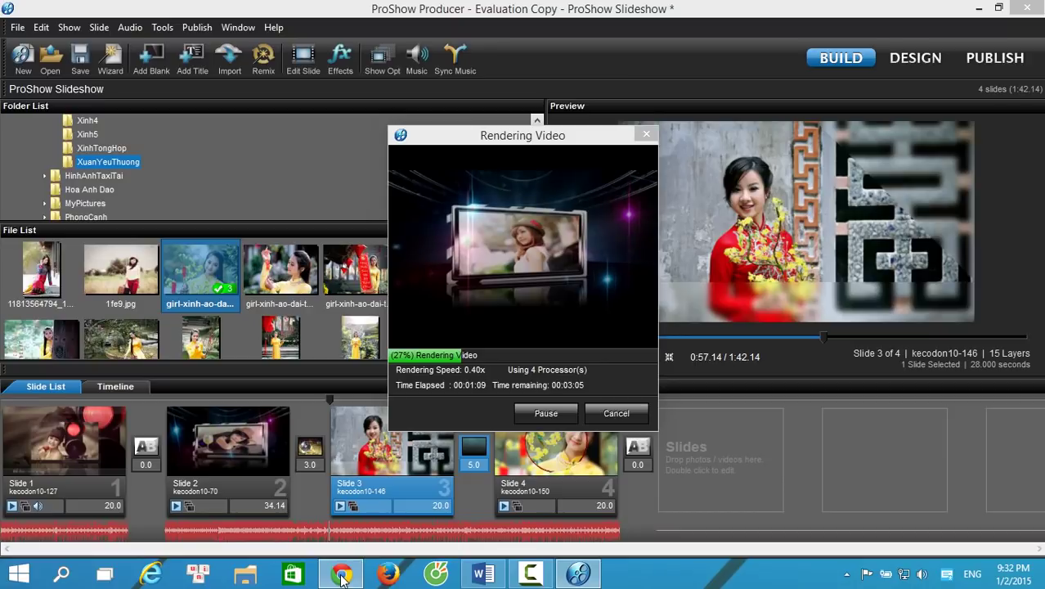
pyautogui.click(342, 575)
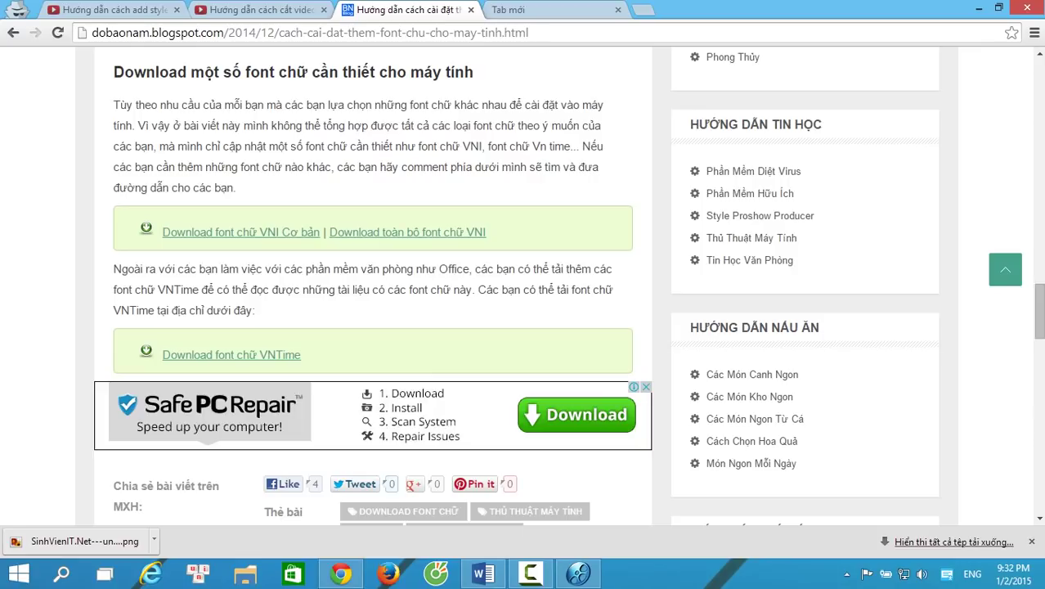
pyautogui.moveTo(342, 574)
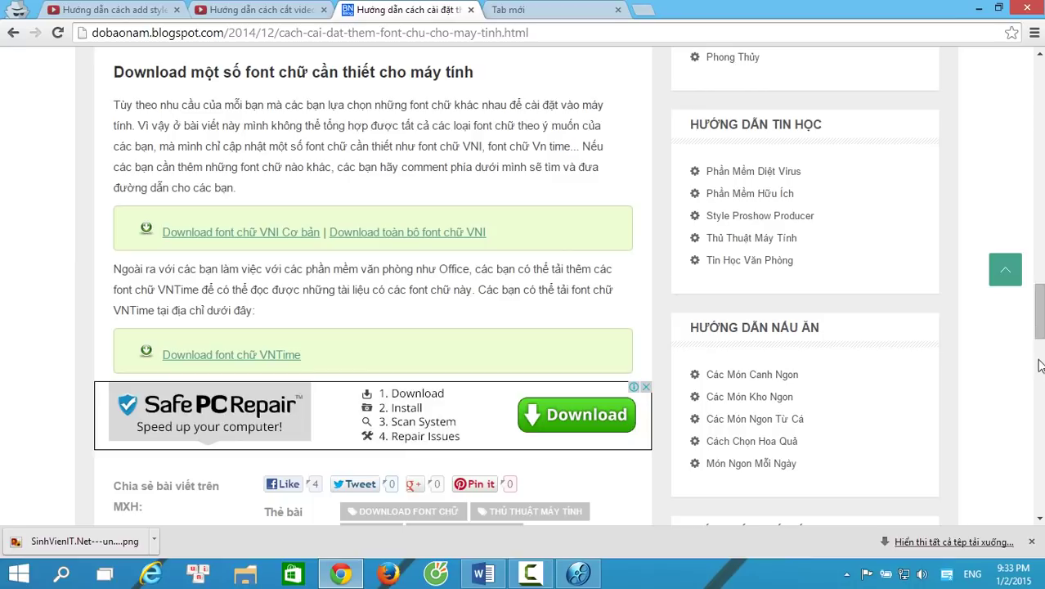
pyautogui.moveTo(579, 577)
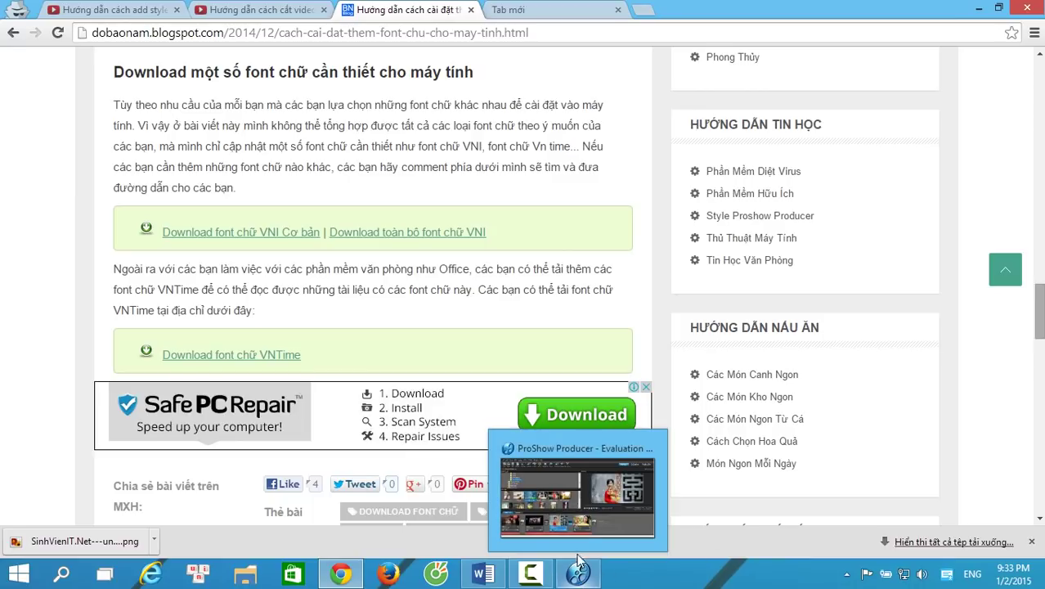
pyautogui.moveTo(588, 510)
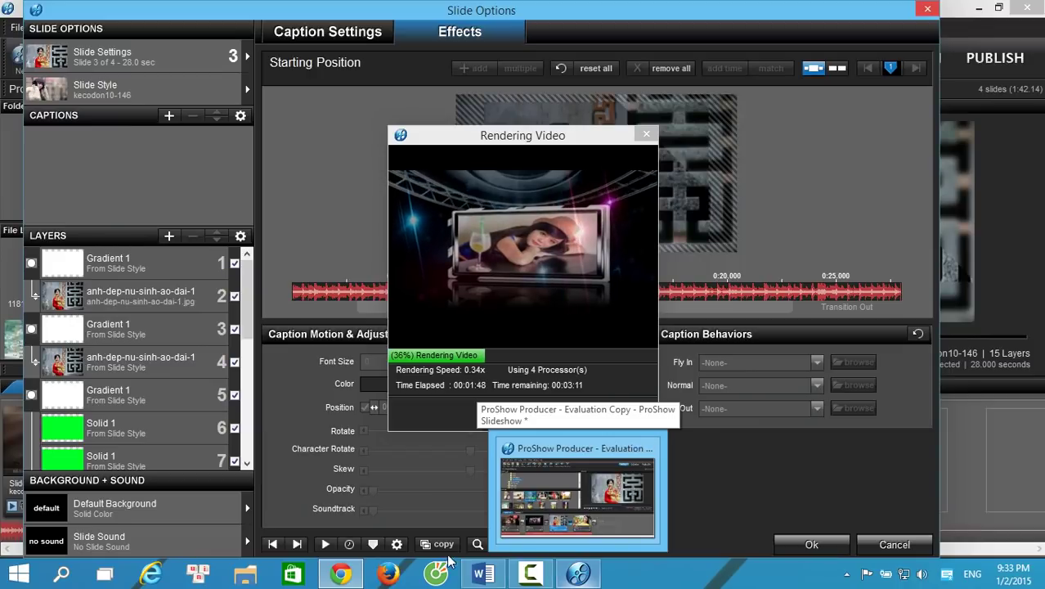
pyautogui.click(341, 573)
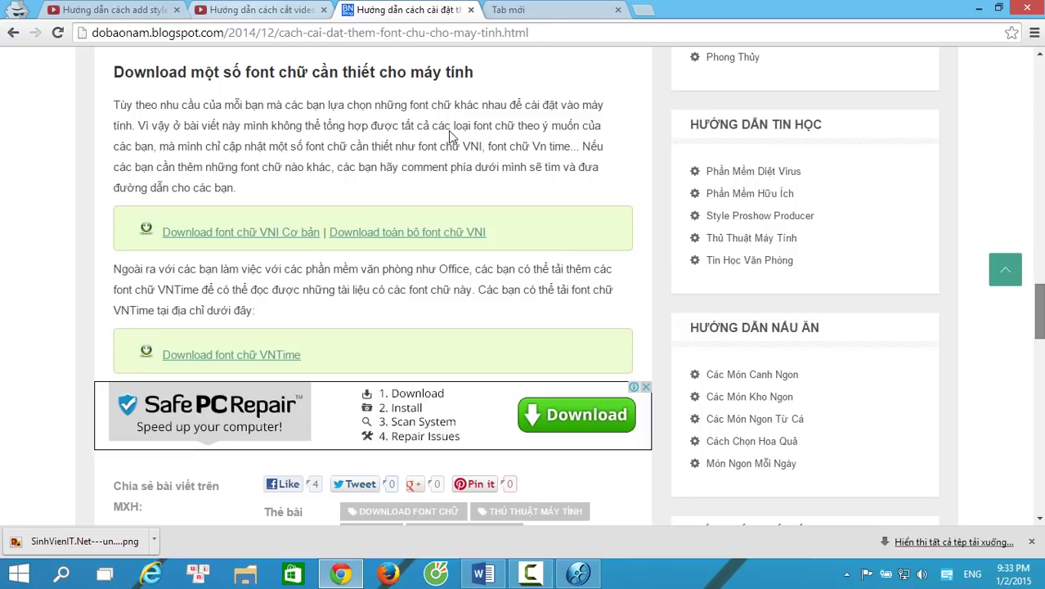
# Return to ProShow Producer, dismiss the encoding message, and save the show as Demo on the Desktop
pyautogui.click(578, 573)
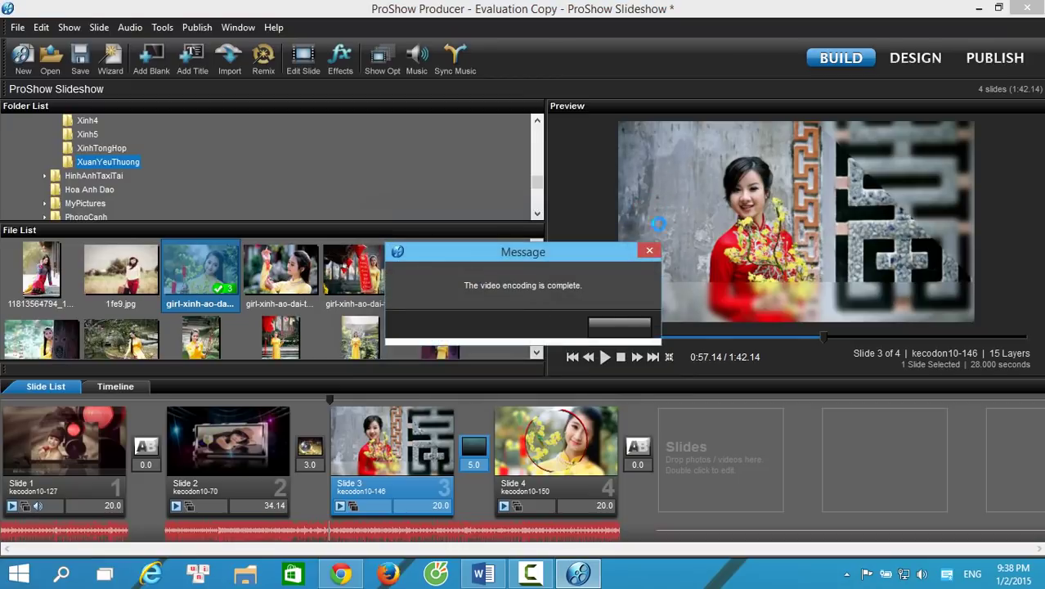
pyautogui.click(618, 328)
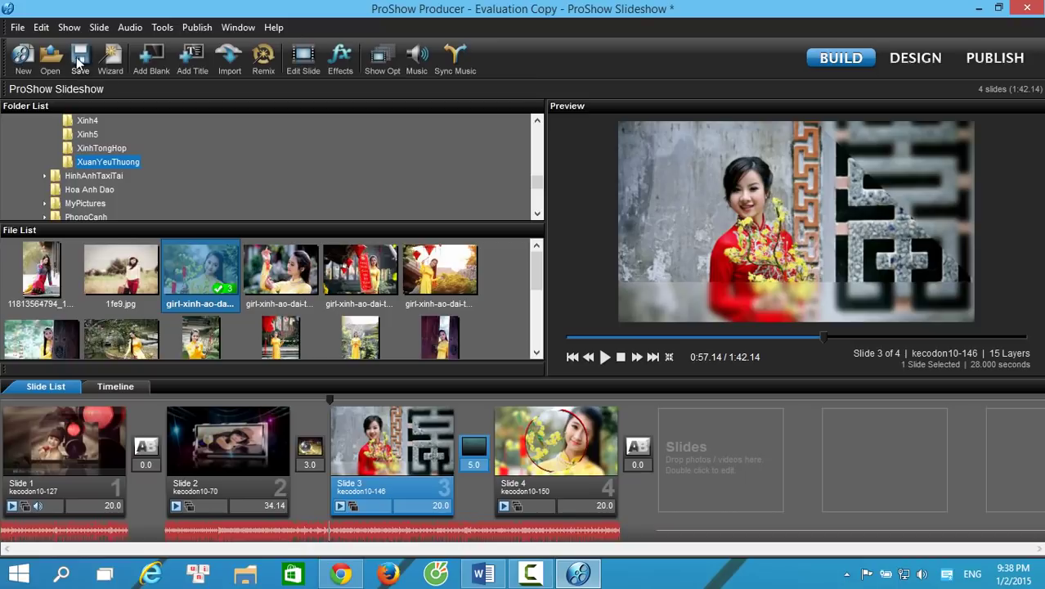
pyautogui.click(17, 28)
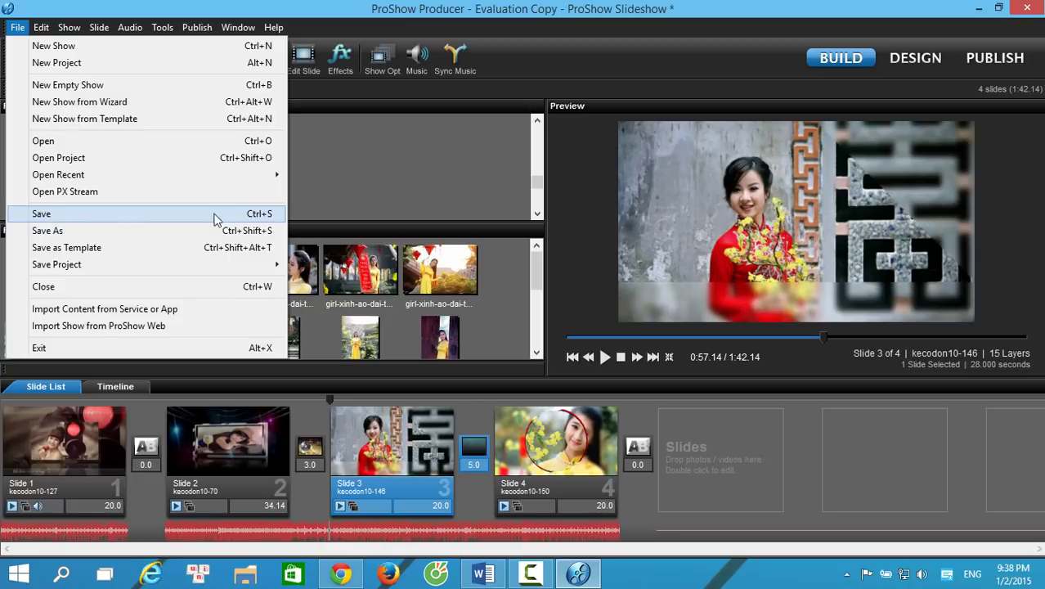
pyautogui.click(49, 216)
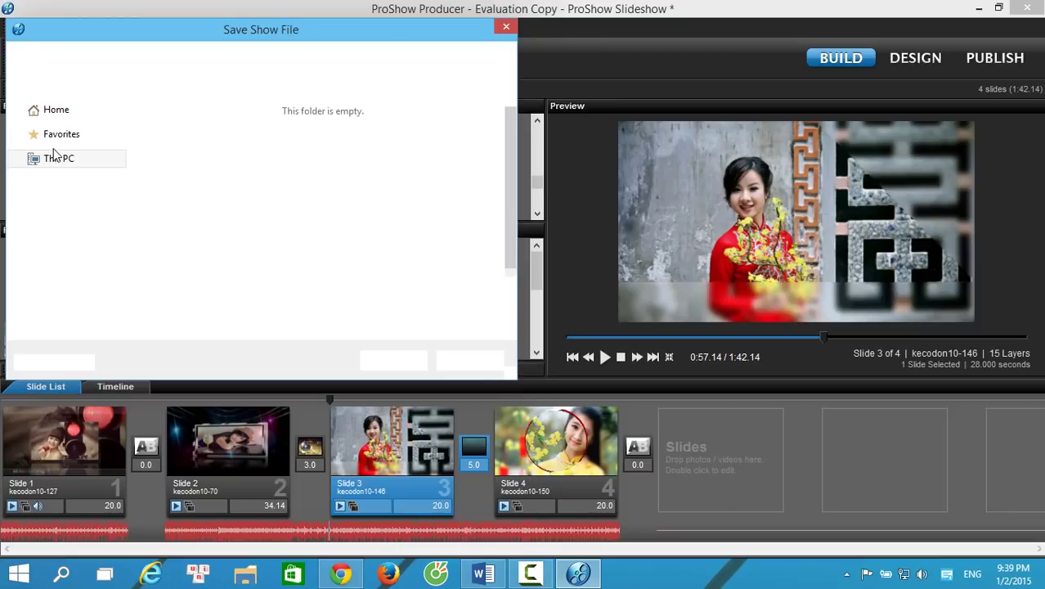
pyautogui.click(70, 134)
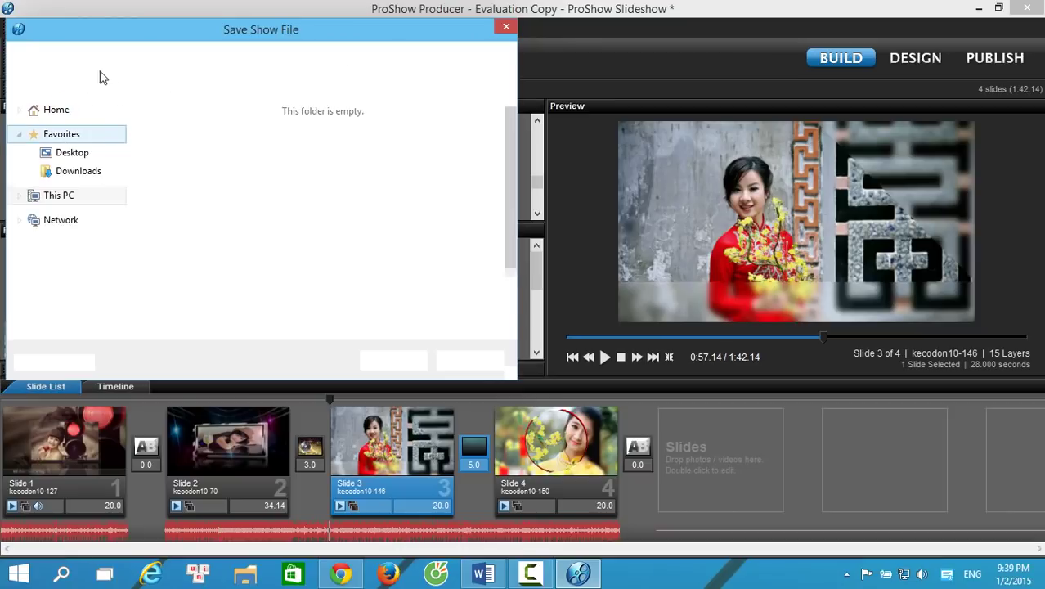
pyautogui.click(72, 152)
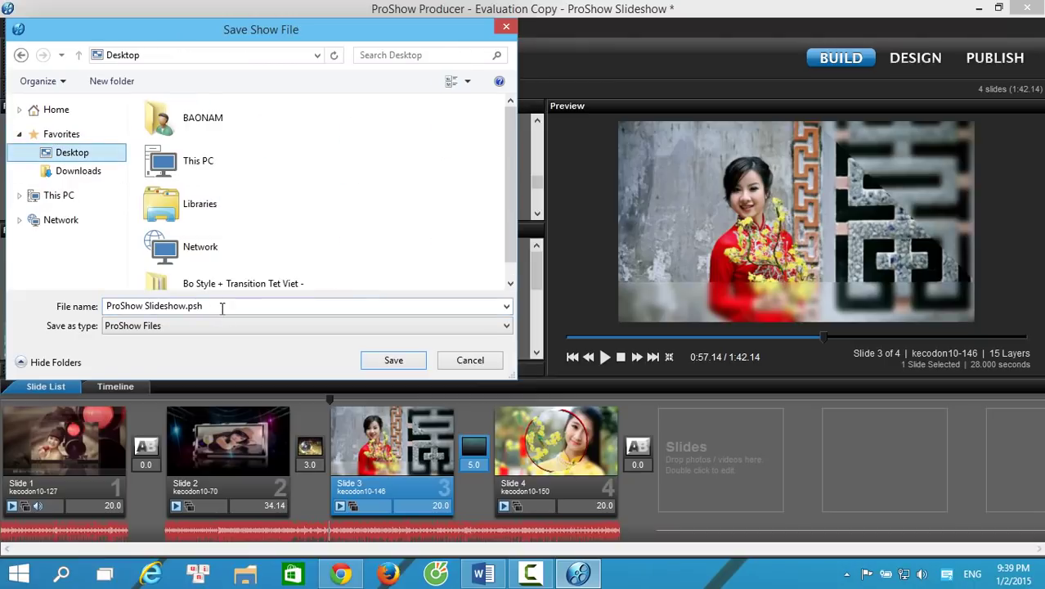
pyautogui.write('Demo')
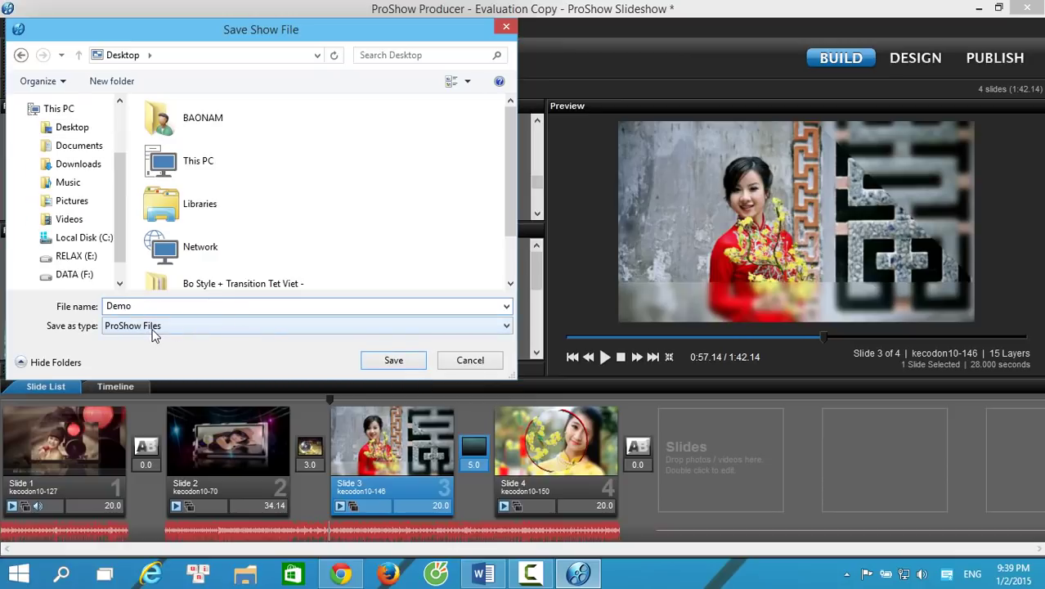
pyautogui.click(392, 363)
pyautogui.click(390, 365)
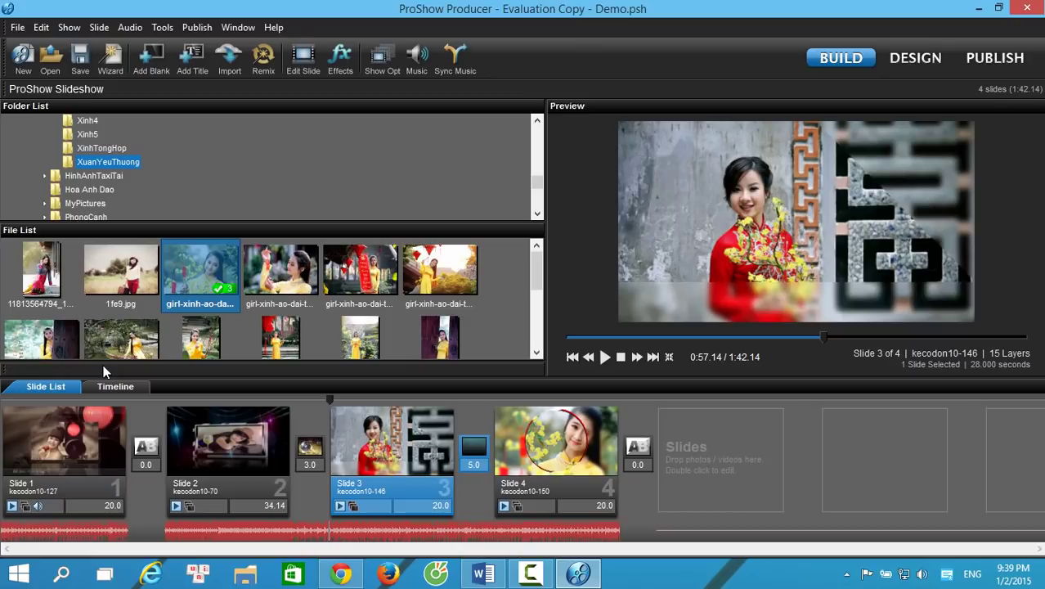
# Show the desktop and play the rendered Videodemo.avi video
pyautogui.rightClick(701, 576)
pyautogui.click(732, 498)
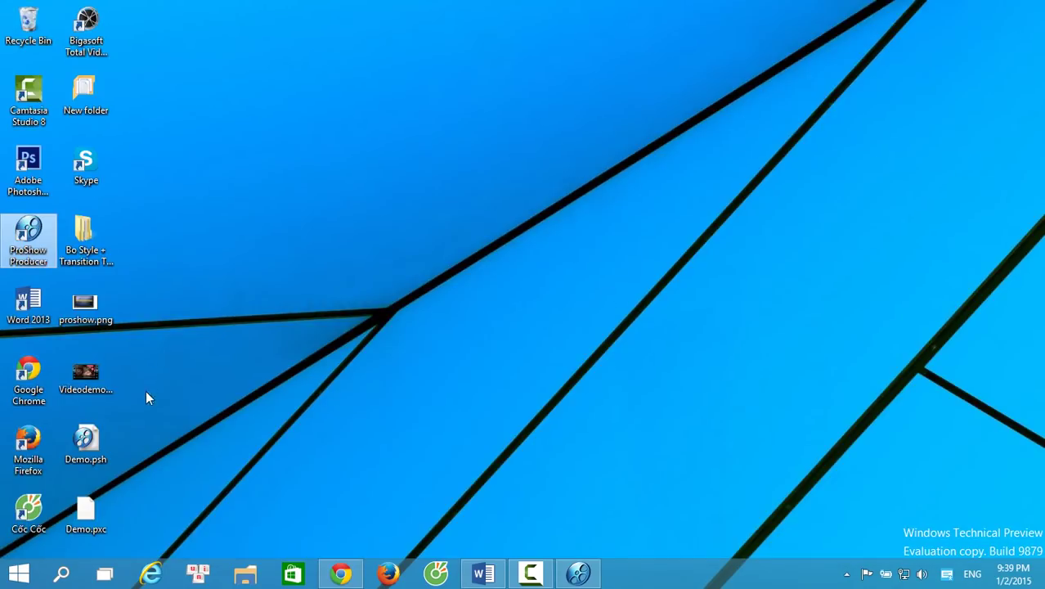
pyautogui.click(97, 377)
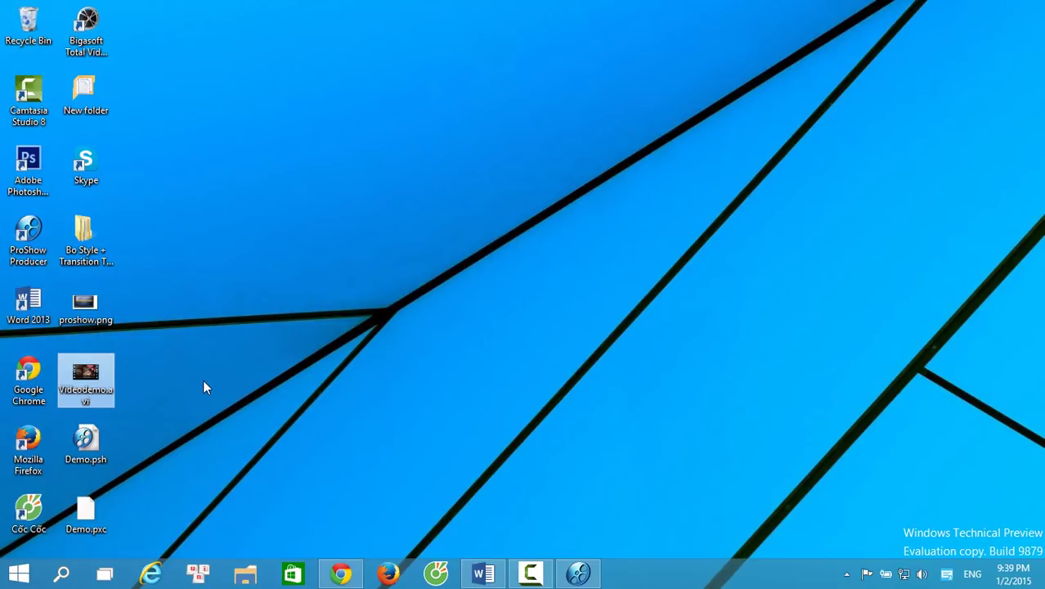
pyautogui.doubleClick(92, 379)
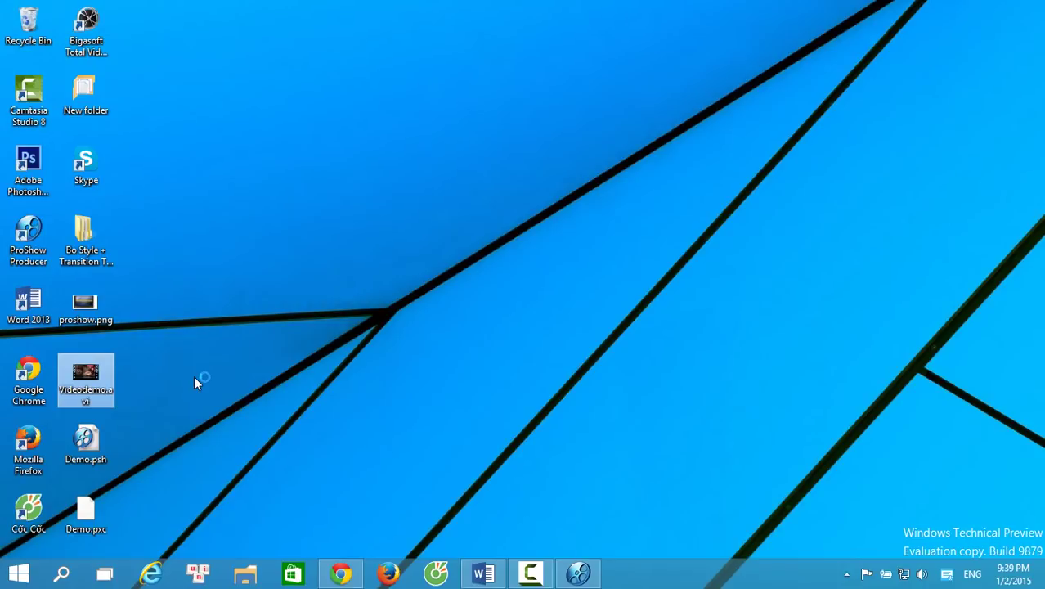
pyautogui.rightClick(90, 378)
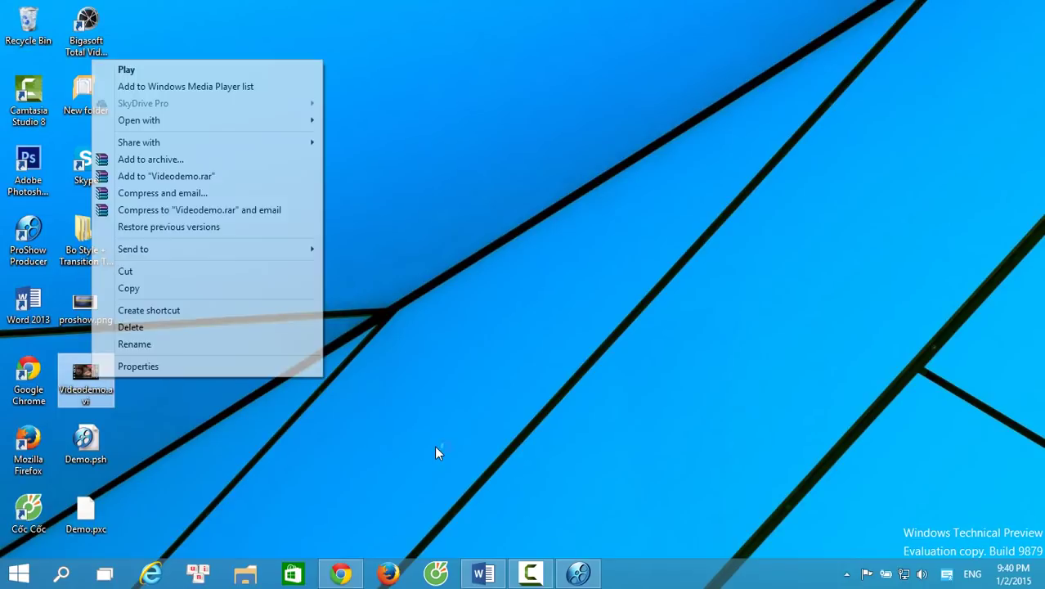
pyautogui.click(250, 438)
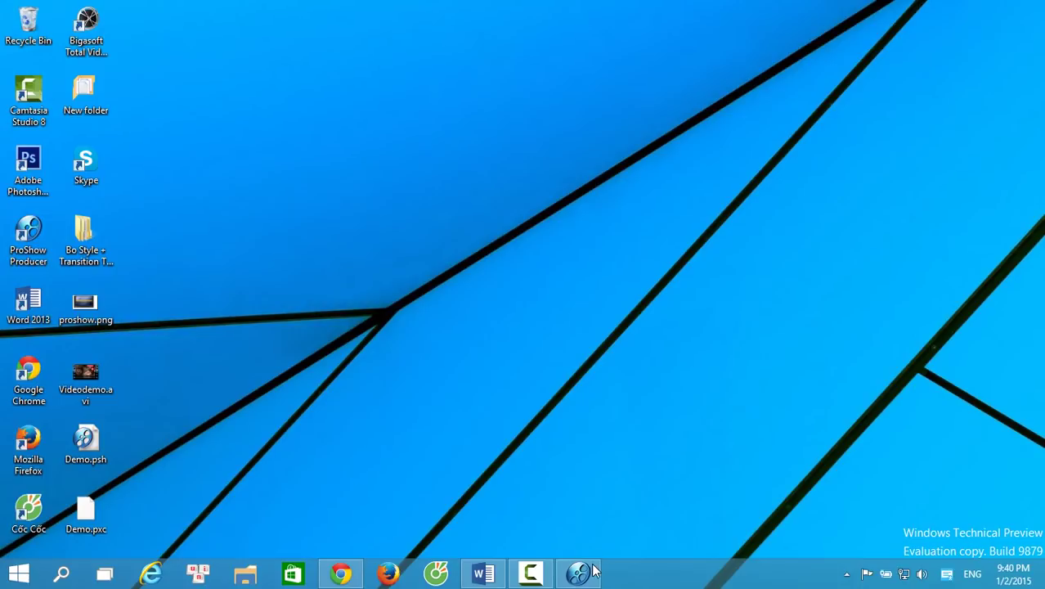
pyautogui.moveTo(575, 562)
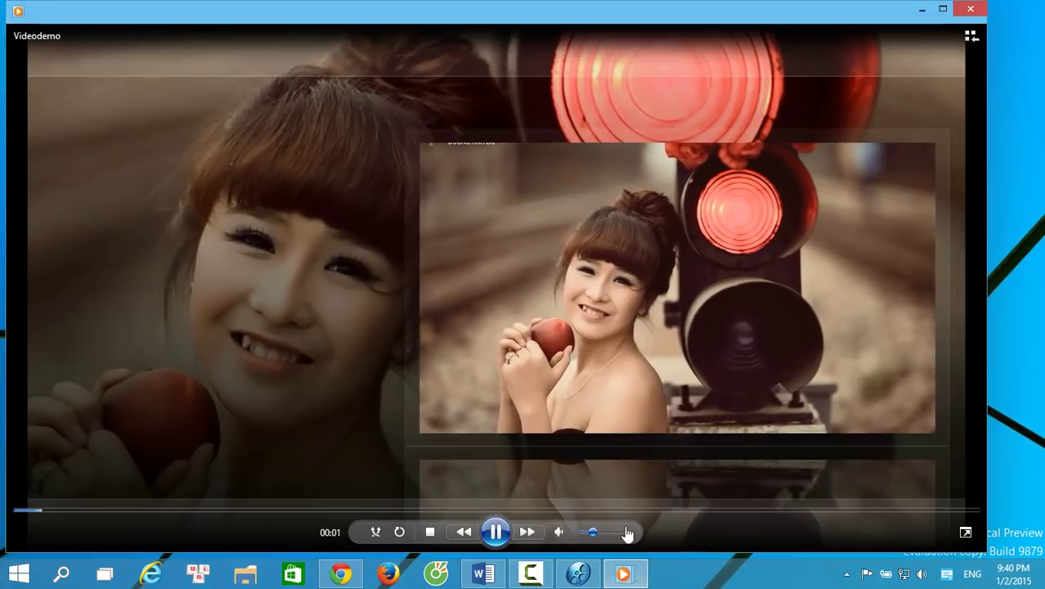
# Raise the playback volume of Videodemo and watch part of it in full screen before returning to the windowed view
pyautogui.moveTo(595, 532); pyautogui.dragTo(614, 533)
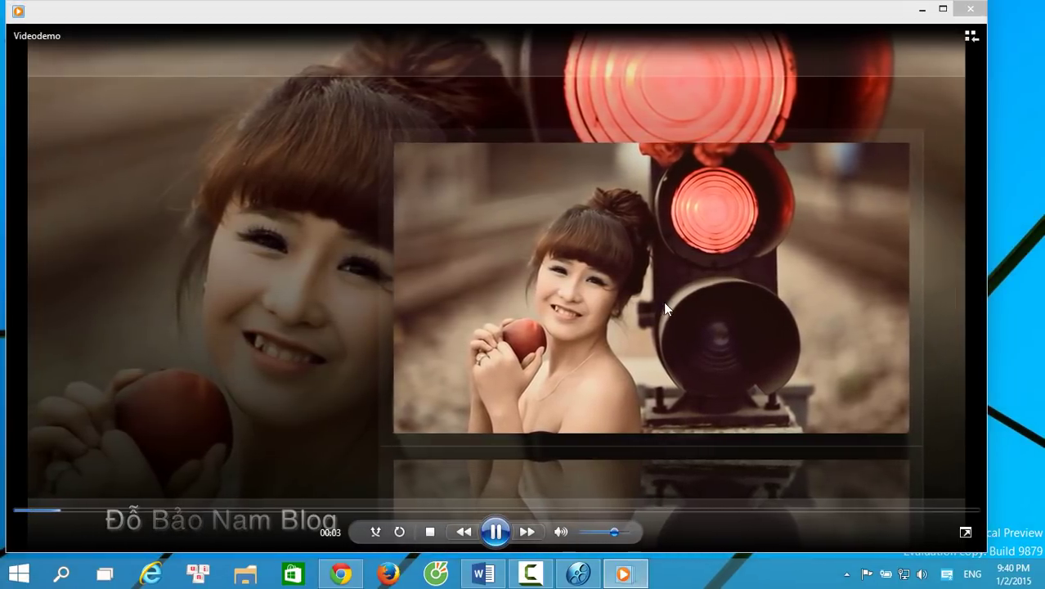
pyautogui.doubleClick(665, 303)
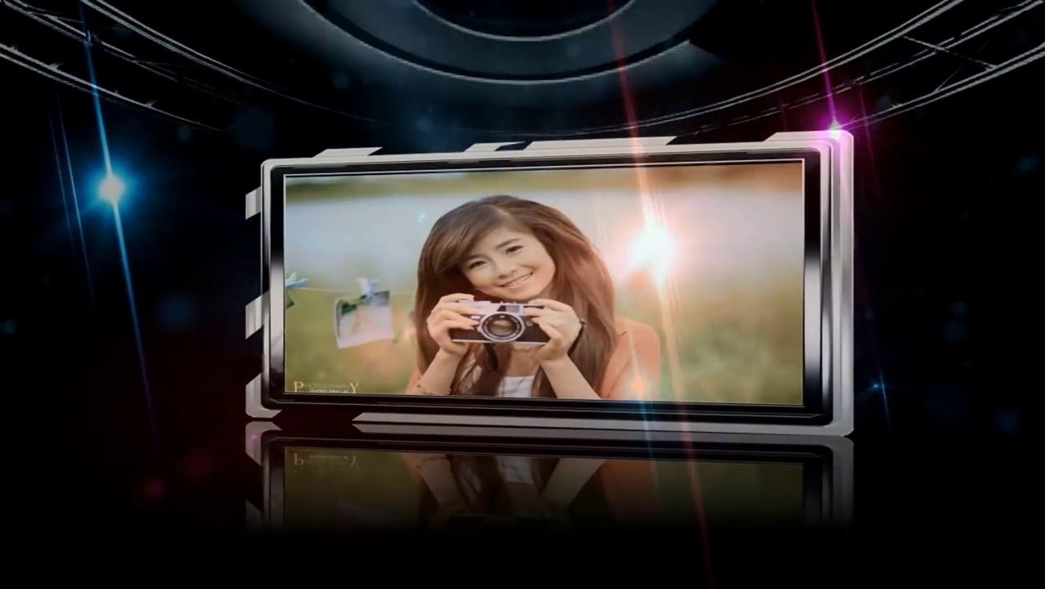
pyautogui.doubleClick(678, 303)
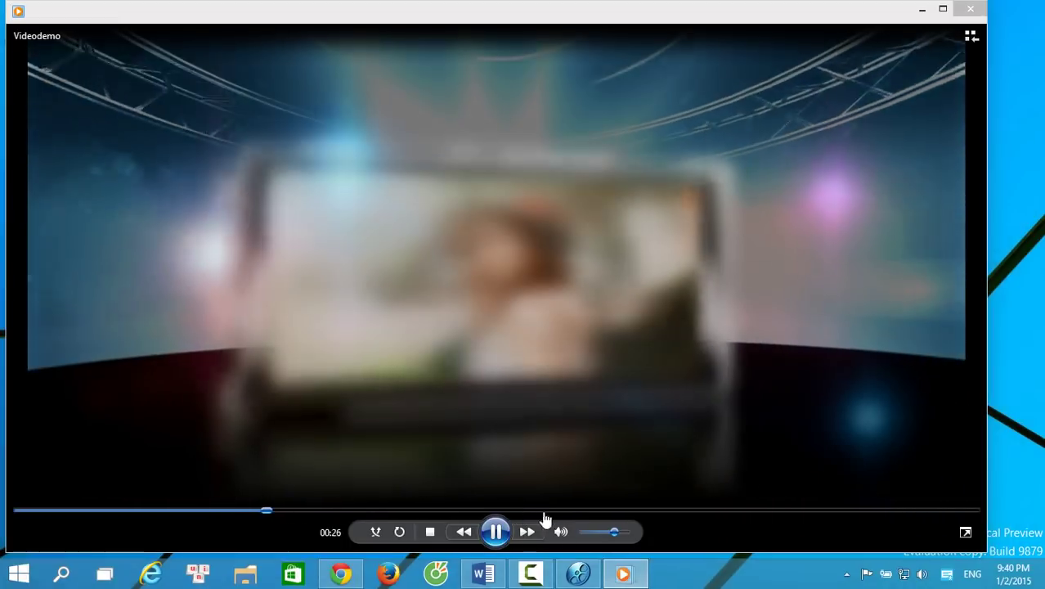
# Skip ahead through the remaining slides of Videodemo to check them, and close the video player
pyautogui.click(530, 510)
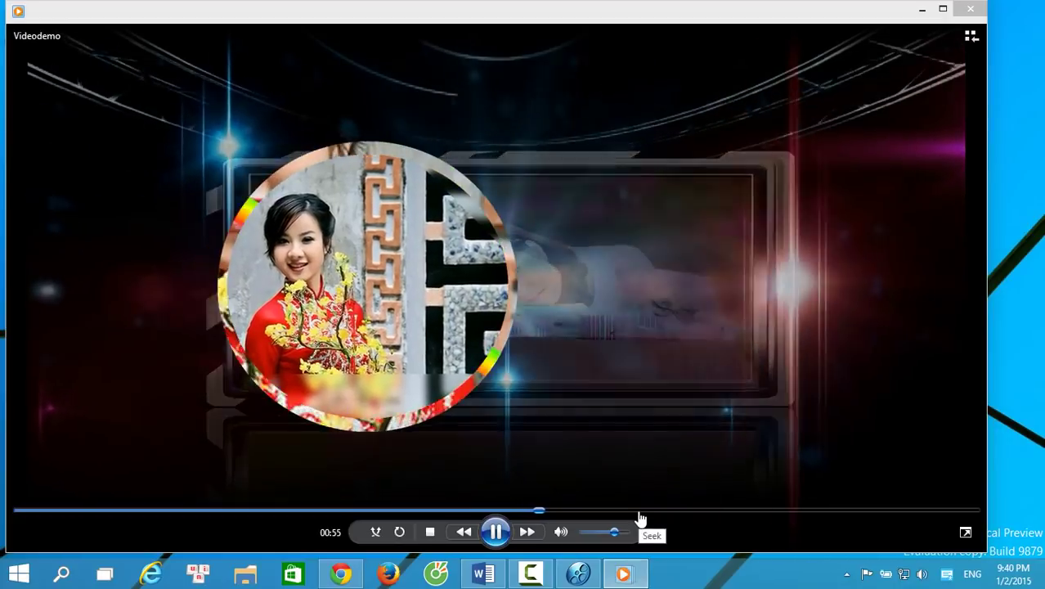
pyautogui.click(638, 511)
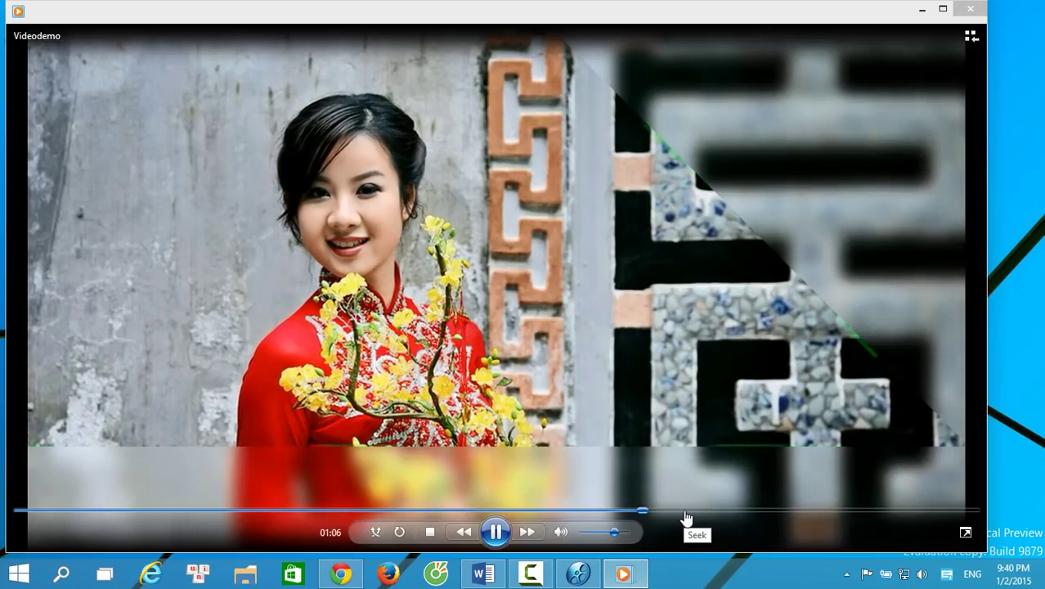
pyautogui.click(757, 513)
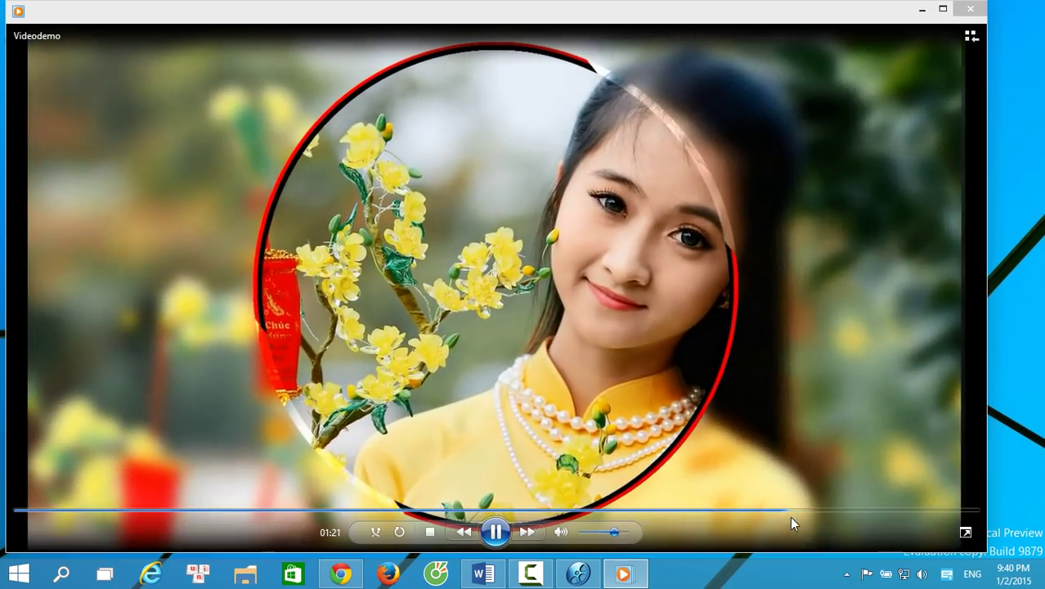
pyautogui.click(980, 7)
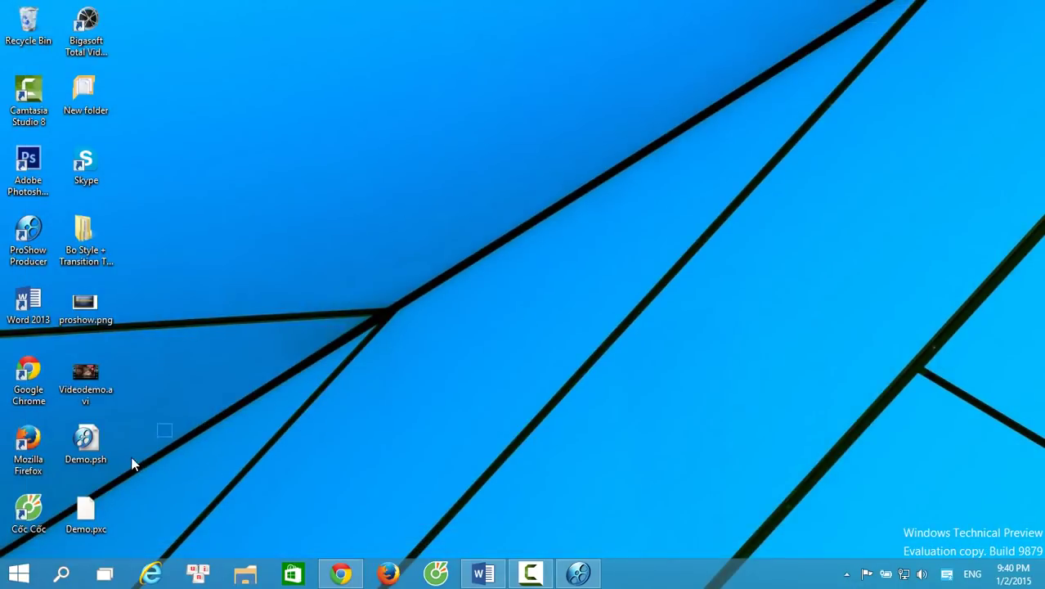
# Examine the saved Demo.psh and Demo.pxc show files on the desktop, including the file details of Demo.psh
pyautogui.moveTo(119, 492); pyautogui.dragTo(77, 540)
pyautogui.click(181, 454)
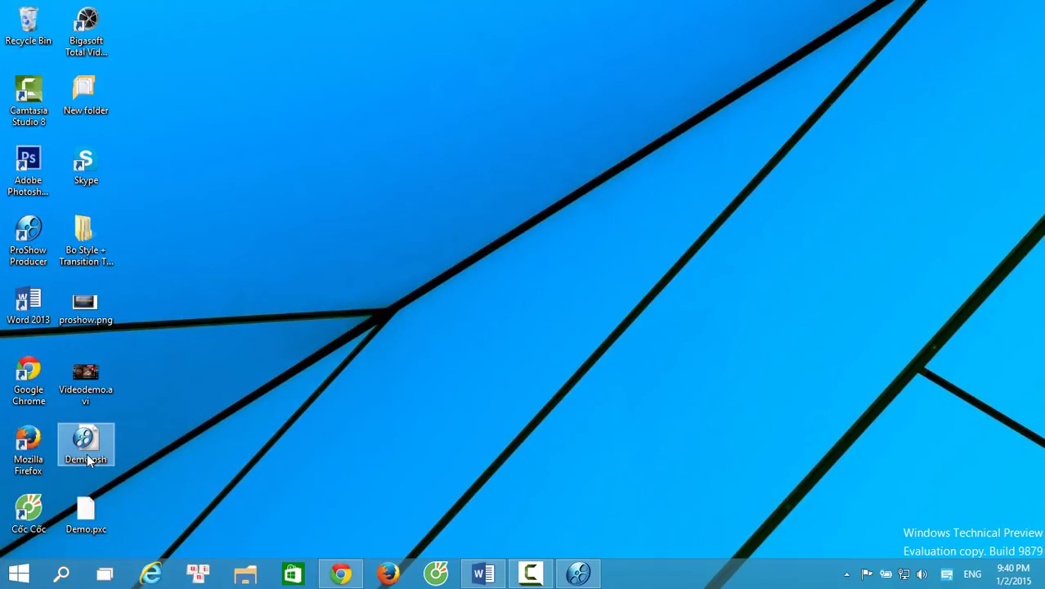
pyautogui.click(185, 467)
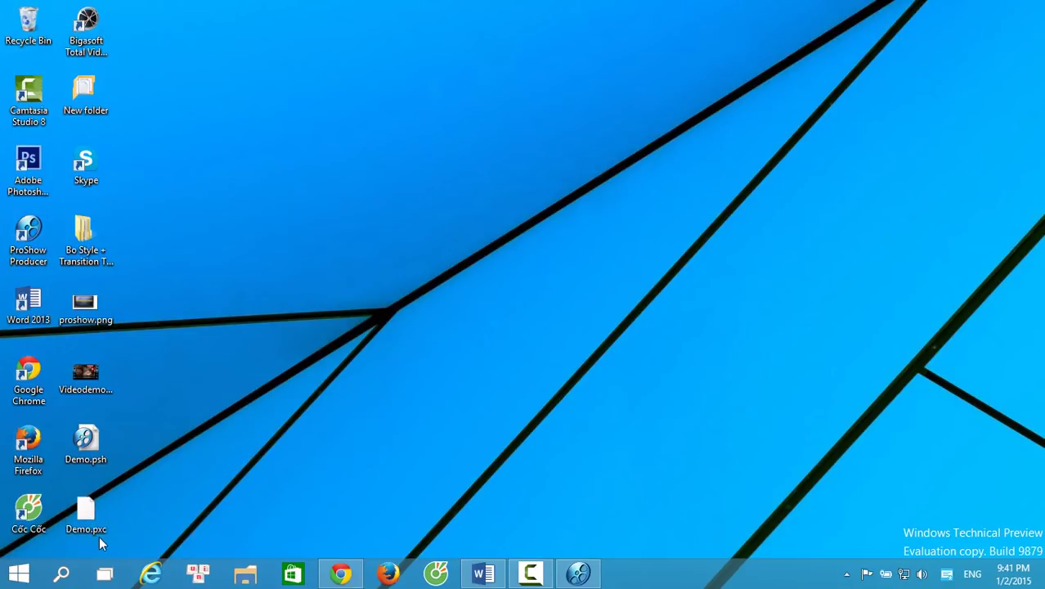
pyautogui.moveTo(181, 429); pyautogui.dragTo(72, 533)
pyautogui.click(196, 440)
pyautogui.click(83, 440)
pyautogui.click(85, 445)
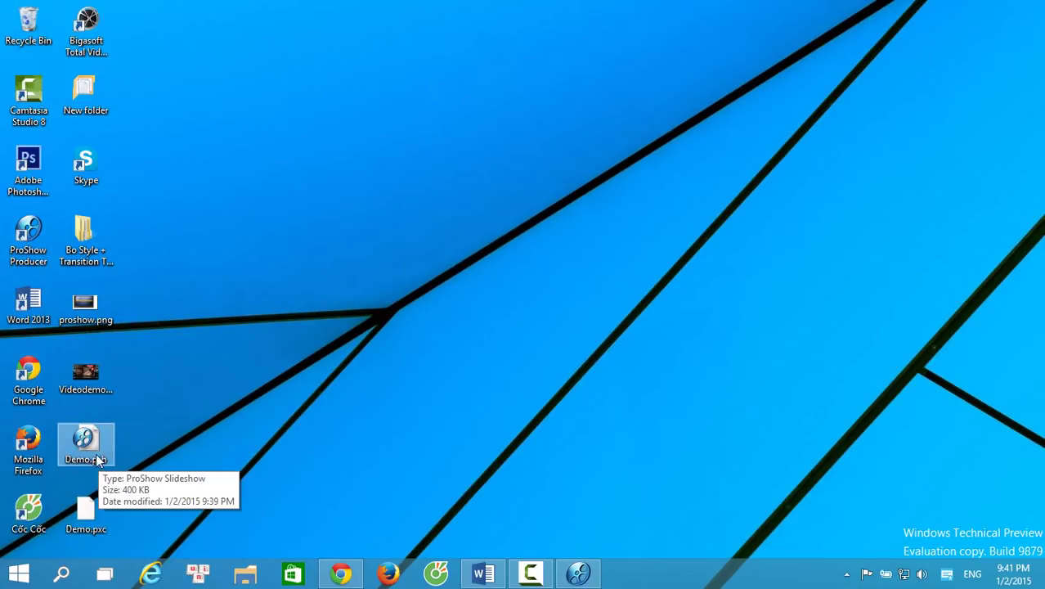
pyautogui.click(179, 380)
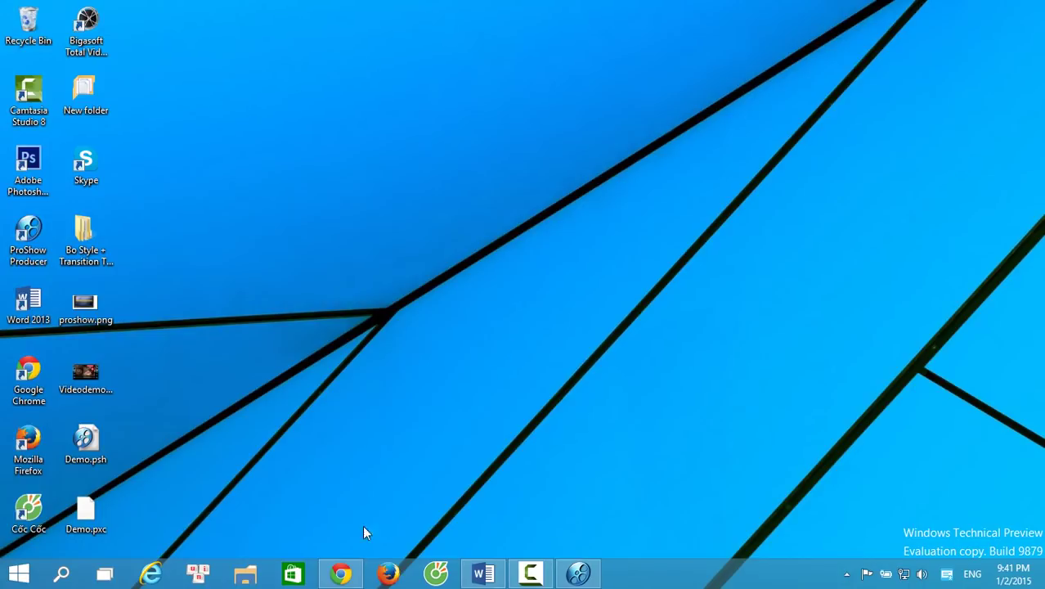
# Look briefly at the YouTube tutorial page in Chrome, switch back to ProShow Producer, and close it
pyautogui.click(340, 574)
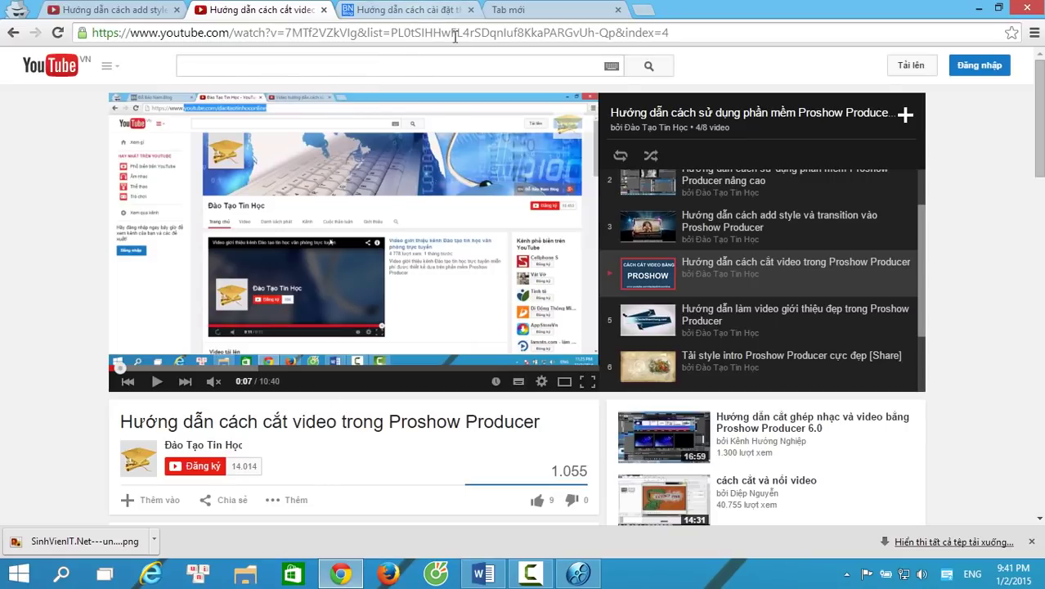
pyautogui.click(587, 575)
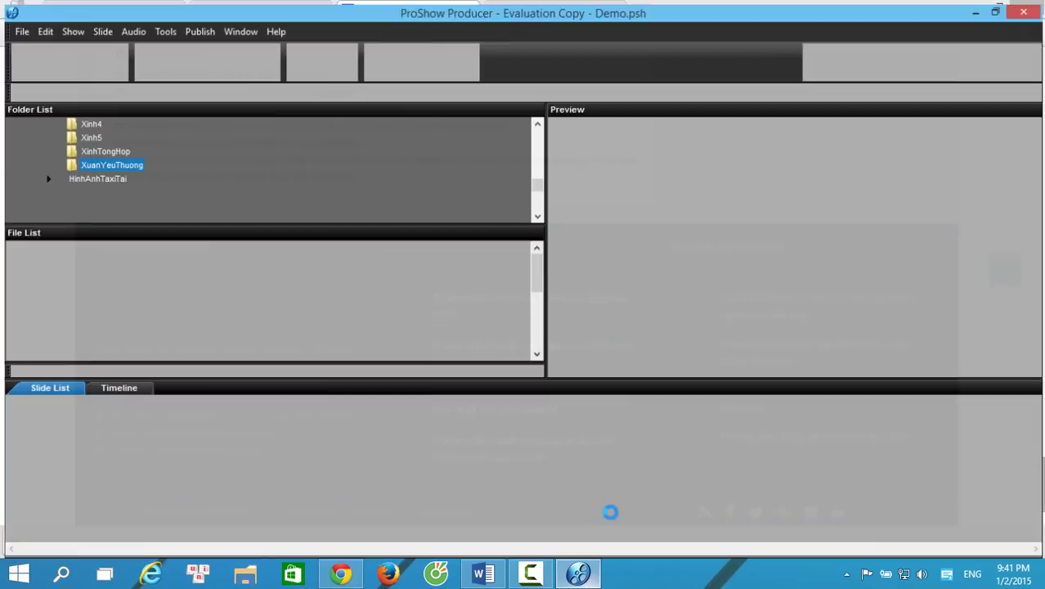
pyautogui.click(1028, 10)
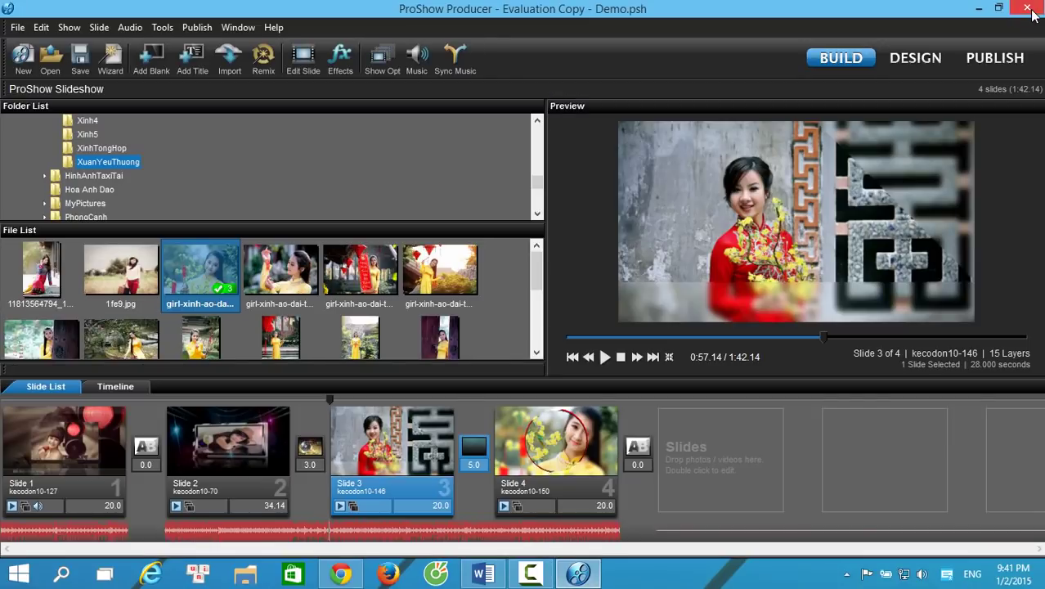